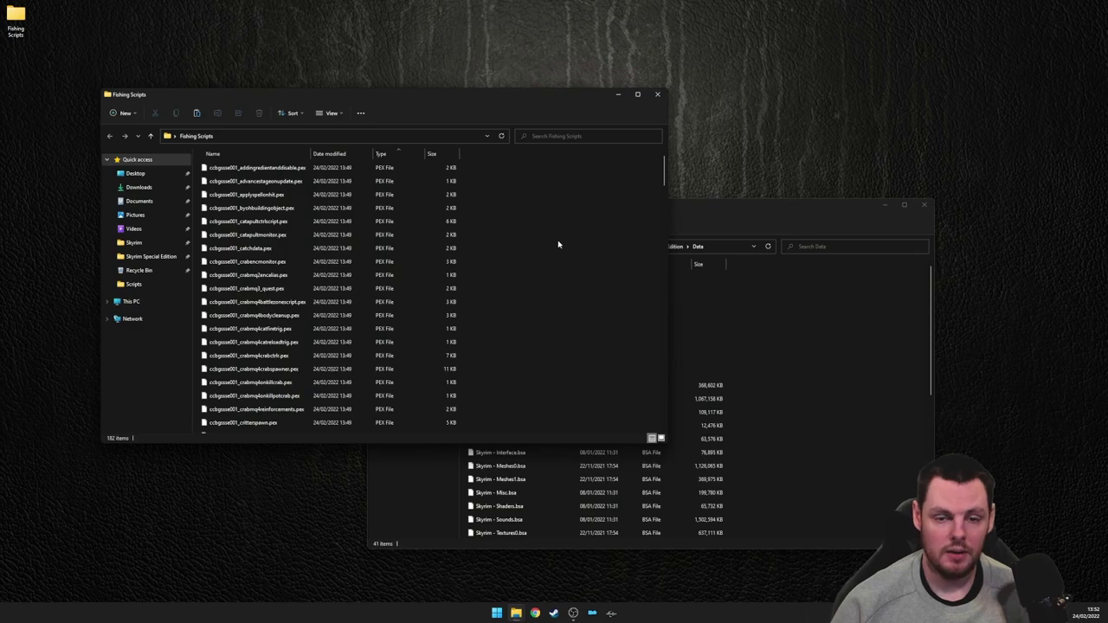
Examine the ccBGSSSE001-Fish.bsa archive in the Data folder and the extracted PEX files in the Fishing Scripts folder
{"action": "left_click", "coordinate": [794, 328]}
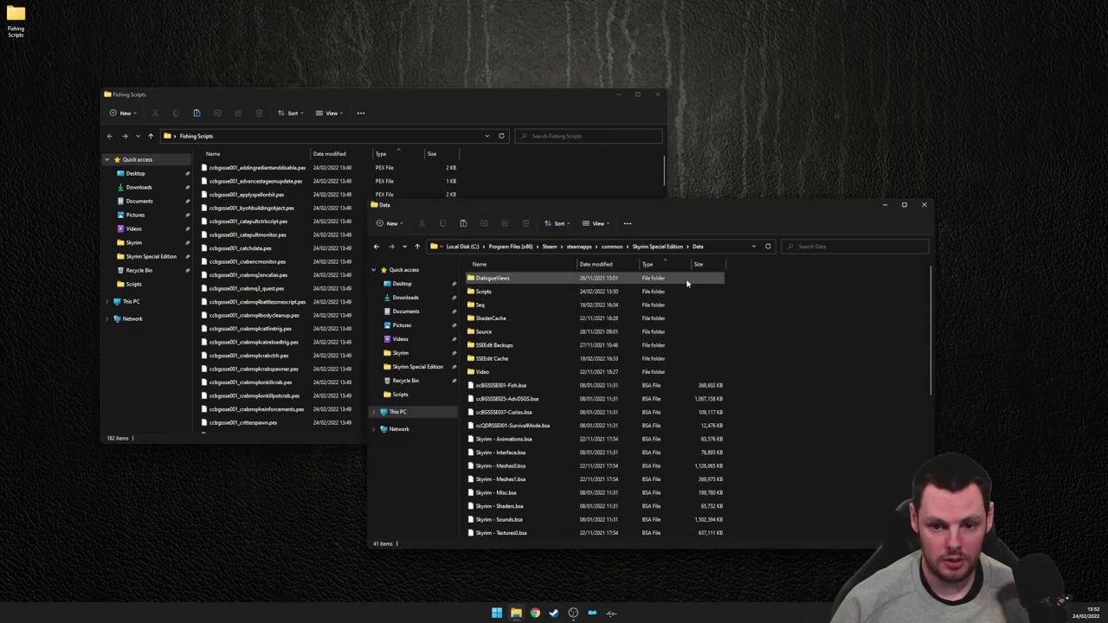
{"action": "left_click", "coordinate": [536, 388]}
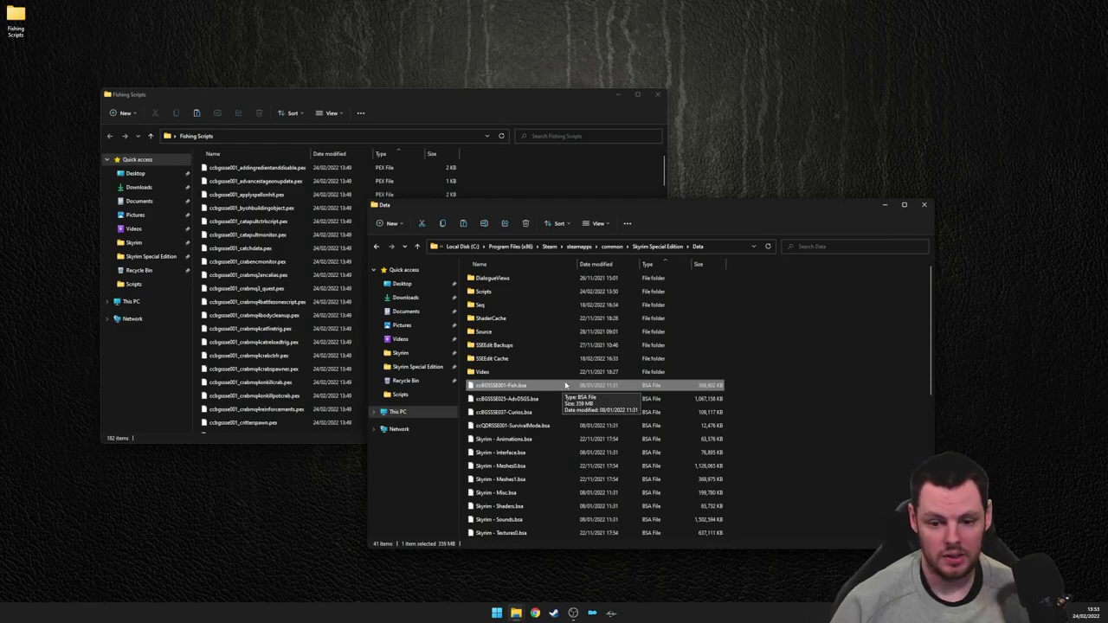
{"action": "left_click", "coordinate": [748, 389]}
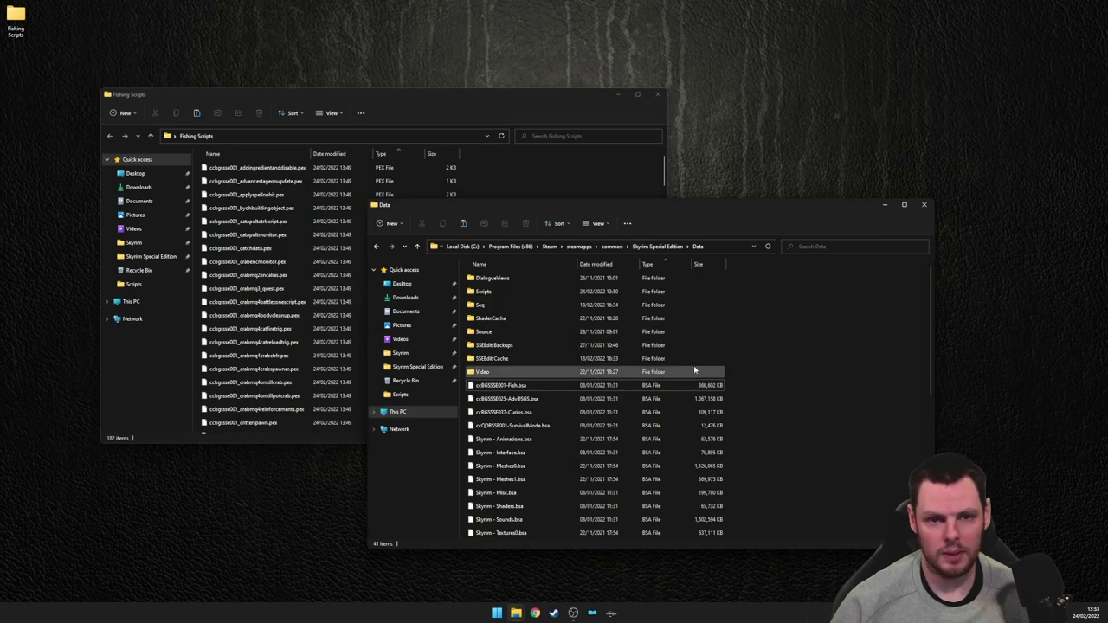
{"action": "left_click", "coordinate": [492, 101]}
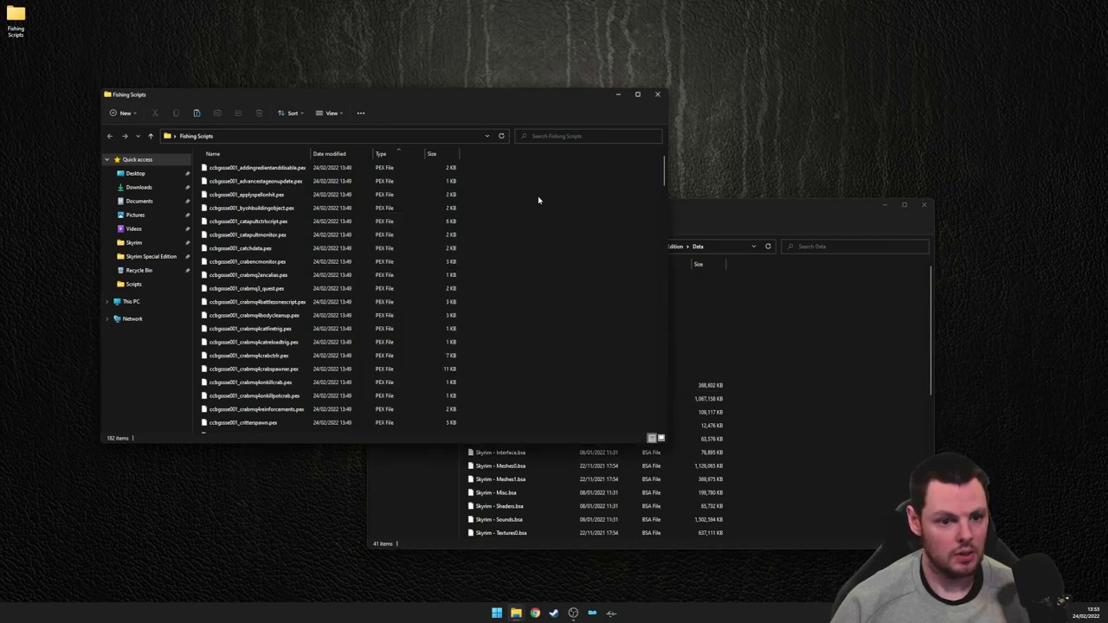
{"action": "left_click", "coordinate": [292, 171]}
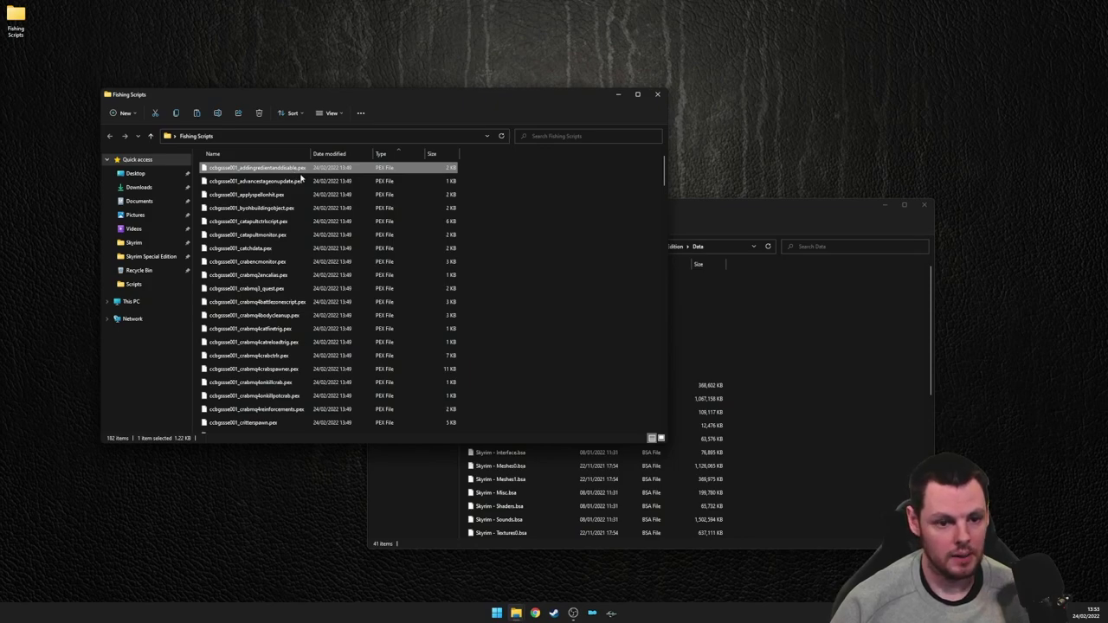
{"action": "scroll", "coordinate": [493, 187], "scroll_direction": "down", "scroll_amount": 20}
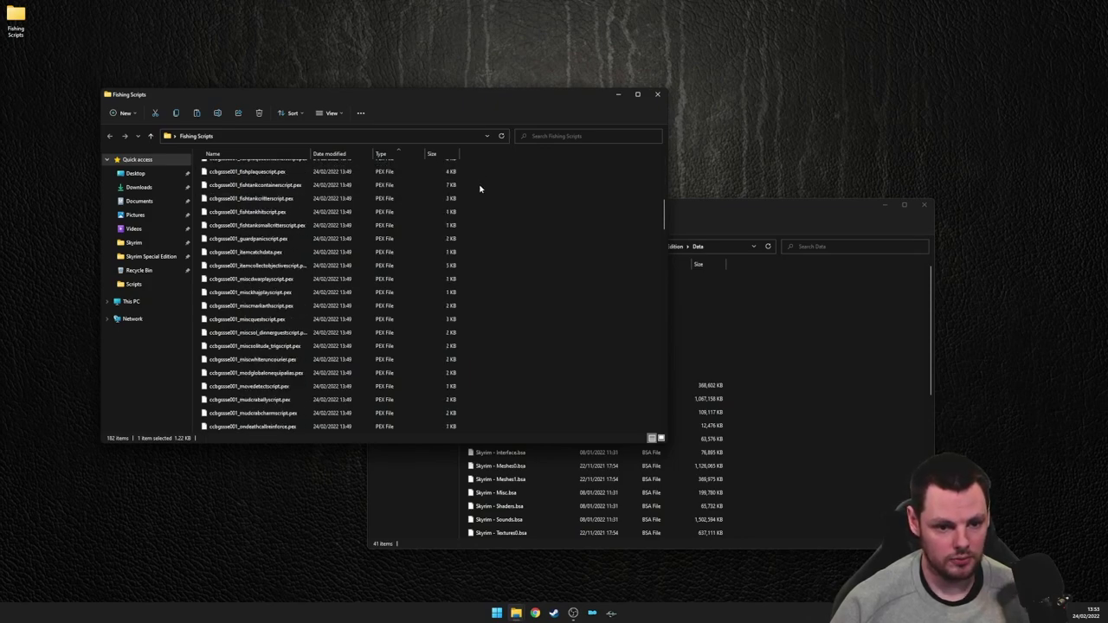
{"action": "scroll", "coordinate": [479, 187], "scroll_direction": "down", "scroll_amount": 15}
{"action": "left_click", "coordinate": [536, 224]}
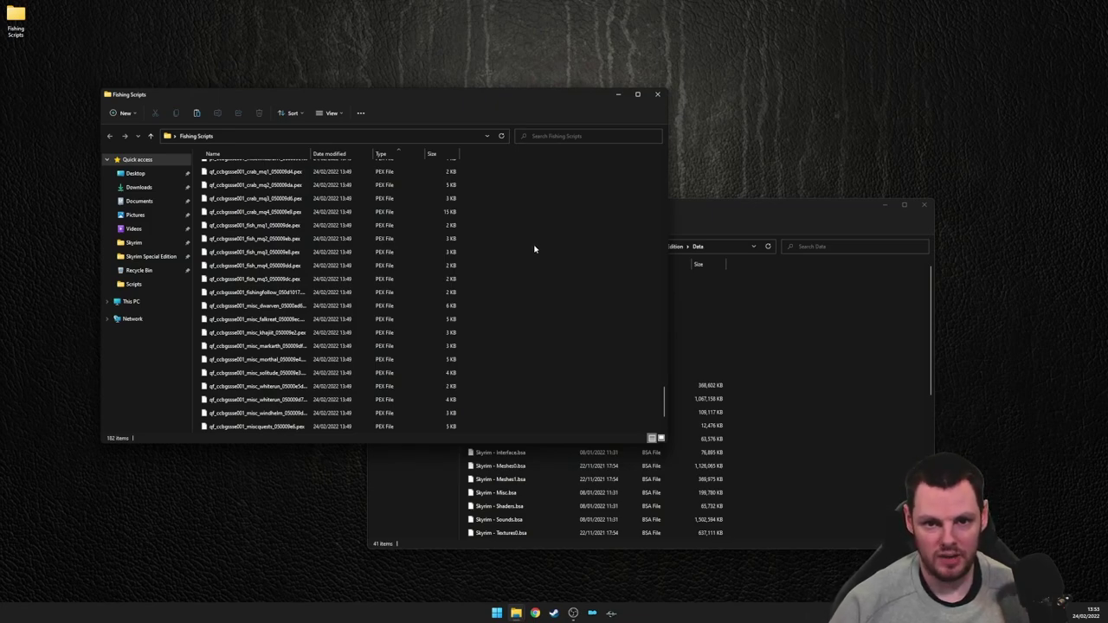
Copy all the PEX script files from the Fishing Scripts folder
{"action": "key", "text": "ctrl+a"}
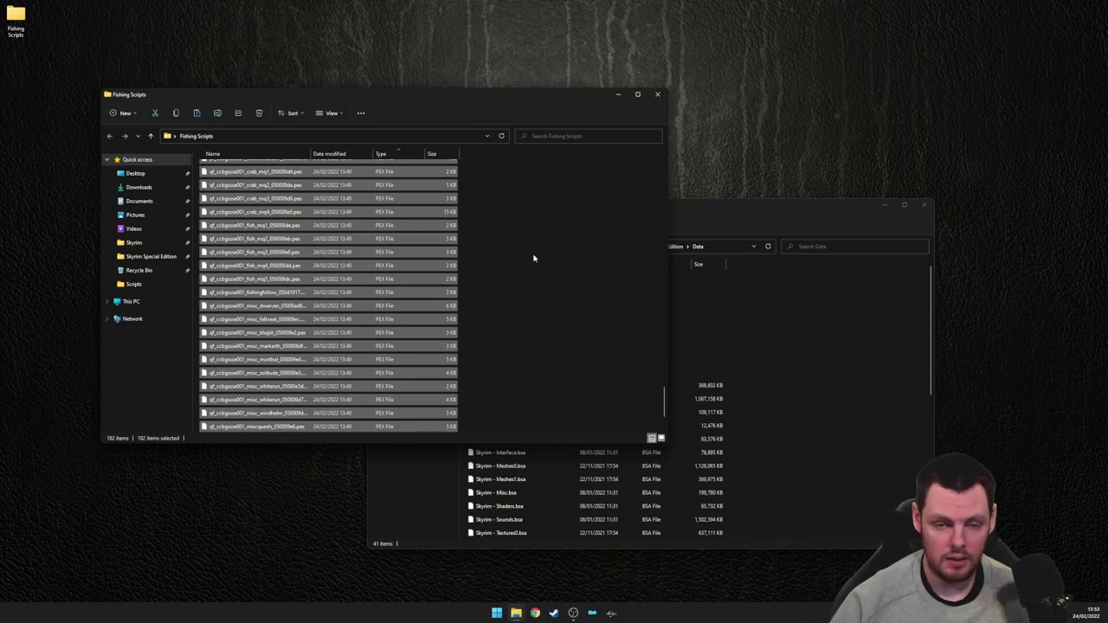
{"action": "left_click", "coordinate": [786, 215]}
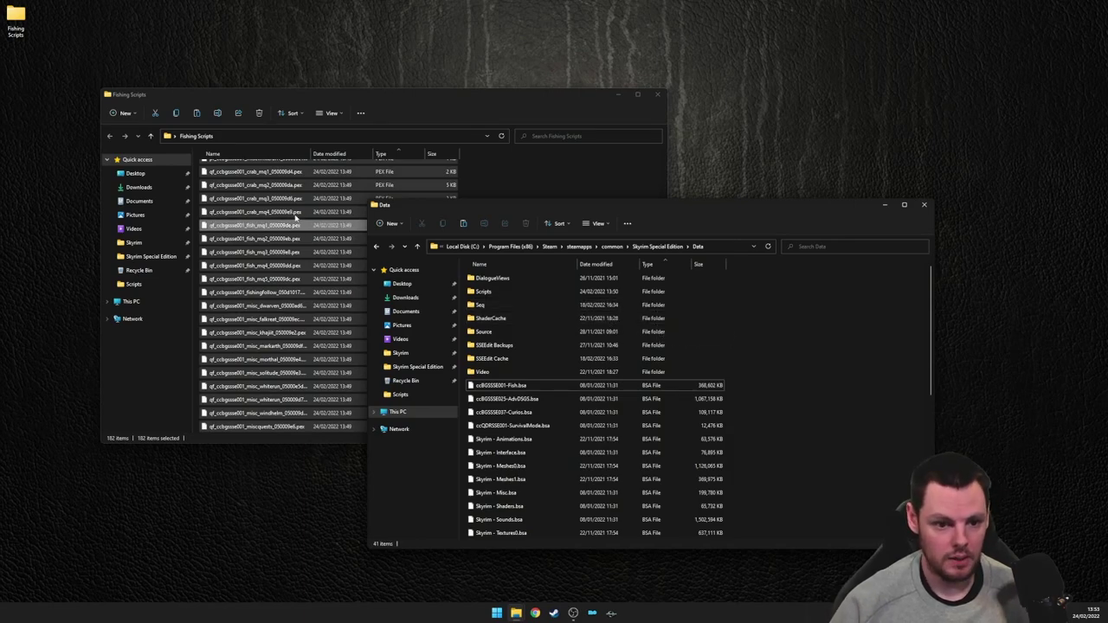
{"action": "right_click", "coordinate": [292, 212]}
{"action": "left_click", "coordinate": [320, 309]}
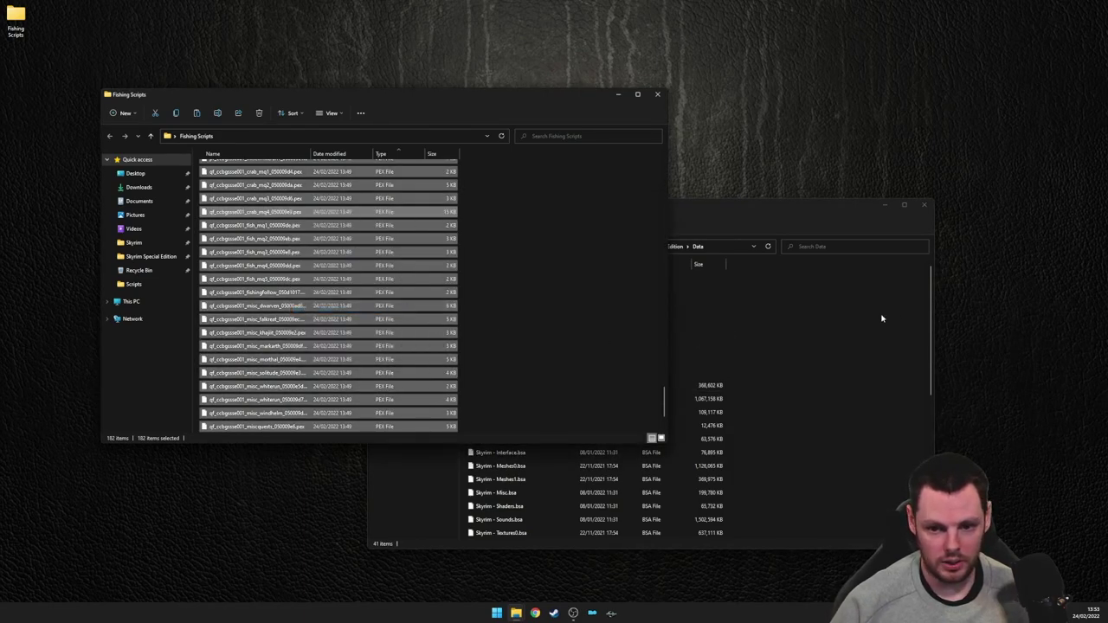
Paste the copied scripts into Skyrim Special Edition's Data\Scripts folder, replacing the files that have the same names
{"action": "left_click", "coordinate": [865, 316]}
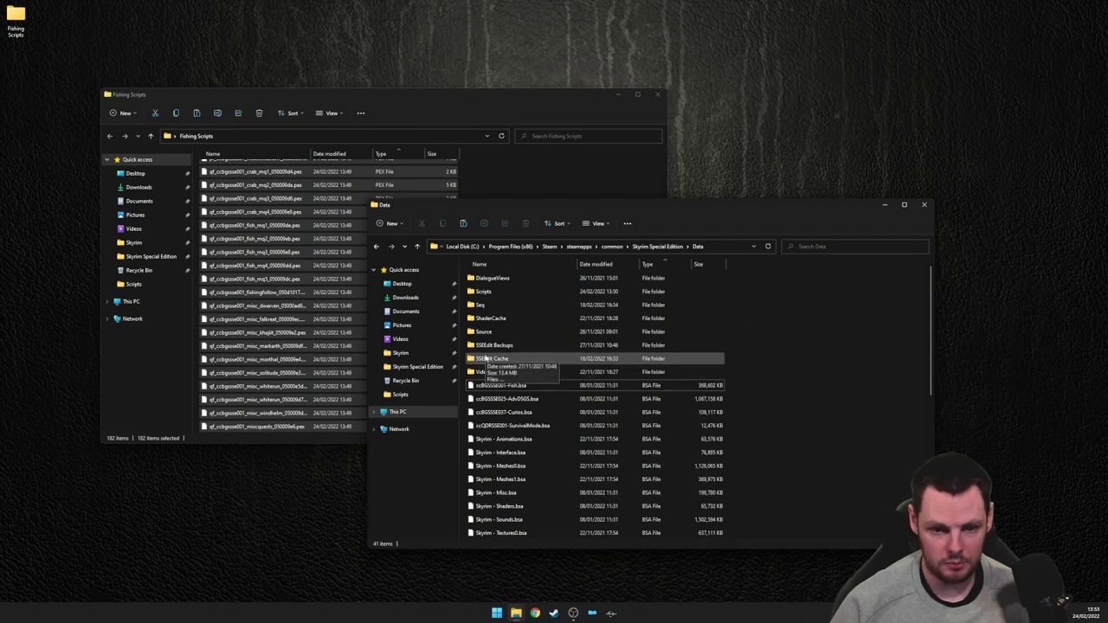
{"action": "double_click", "coordinate": [483, 292]}
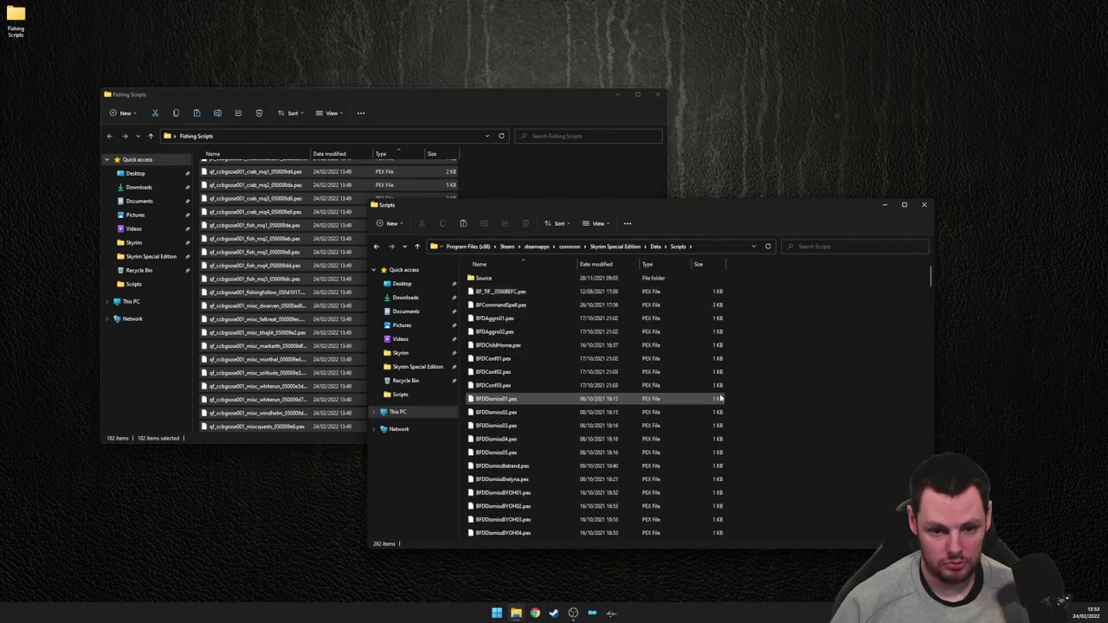
{"action": "right_click", "coordinate": [812, 367]}
{"action": "left_click", "coordinate": [838, 442]}
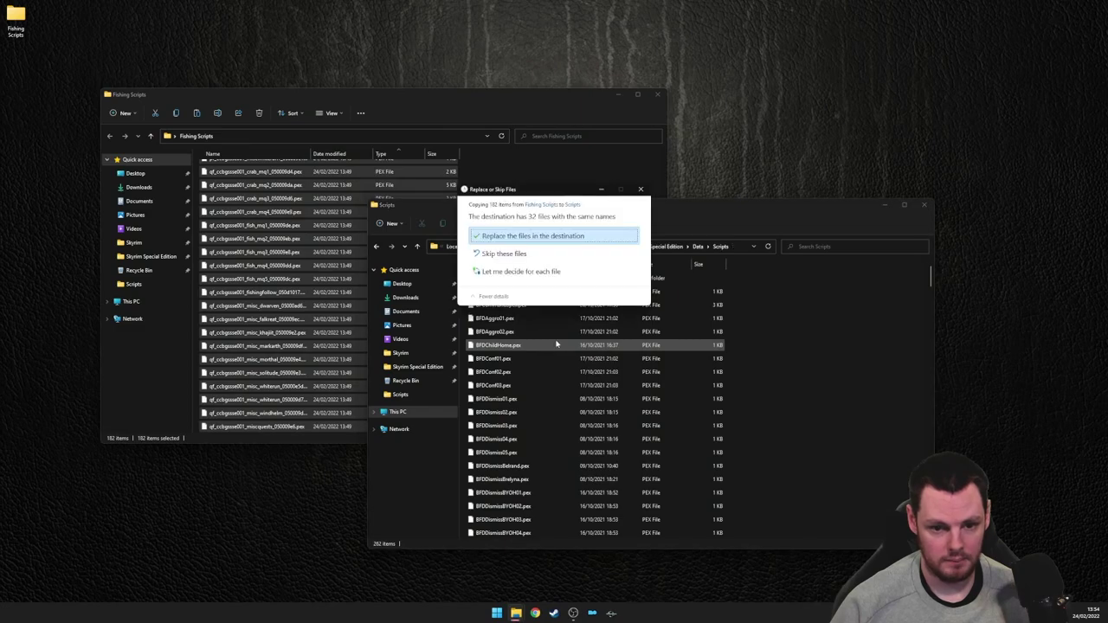
{"action": "left_click", "coordinate": [548, 237]}
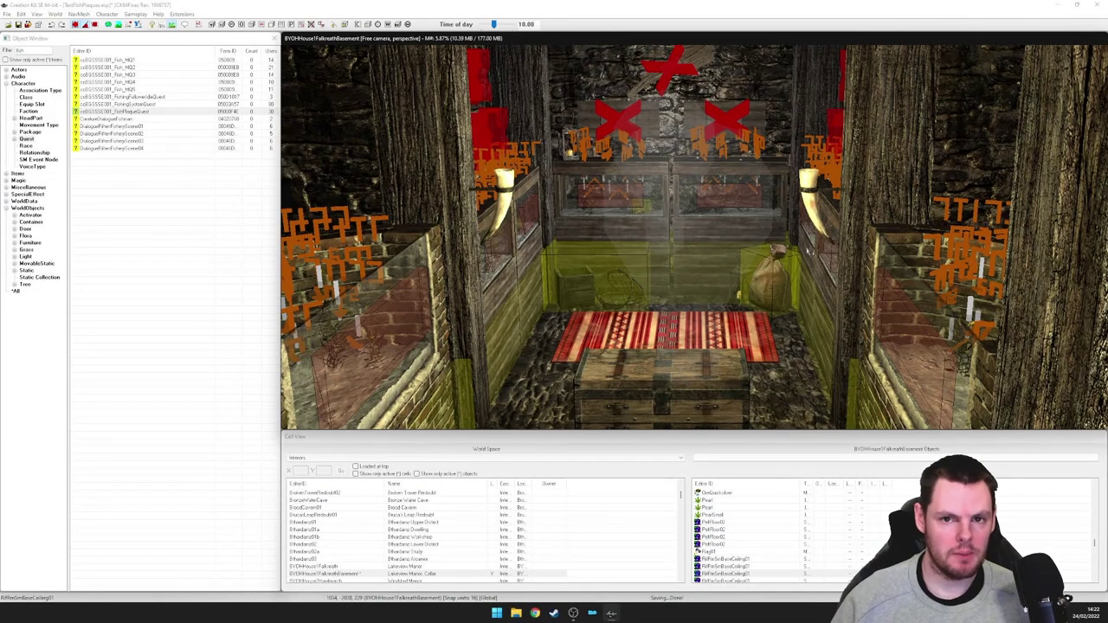
In the Creation Kit, examine the fish tanks, wall plaques and red activators in the BYOHHouse1FalkreathBasement cell
{"action": "left_click", "coordinate": [727, 223]}
{"action": "middle_click_drag", "start_coordinate": [727, 223], "coordinate": [723, 224]}
{"action": "scroll", "coordinate": [722, 224], "scroll_direction": "up", "scroll_amount": 3}
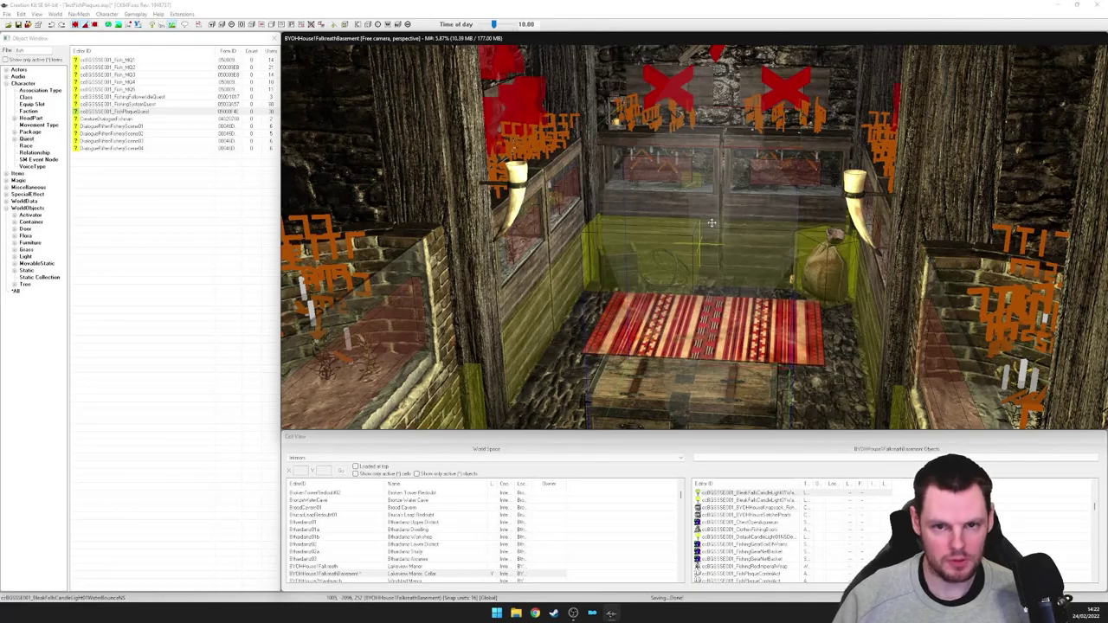
{"action": "mouse_move", "coordinate": [671, 229]}
{"action": "middle_mouse_down"}
{"action": "mouse_move", "coordinate": [683, 240]}
{"action": "mouse_move", "coordinate": [677, 251]}
{"action": "mouse_move", "coordinate": [684, 231]}
{"action": "middle_mouse_up"}
{"action": "left_click", "coordinate": [684, 240]}
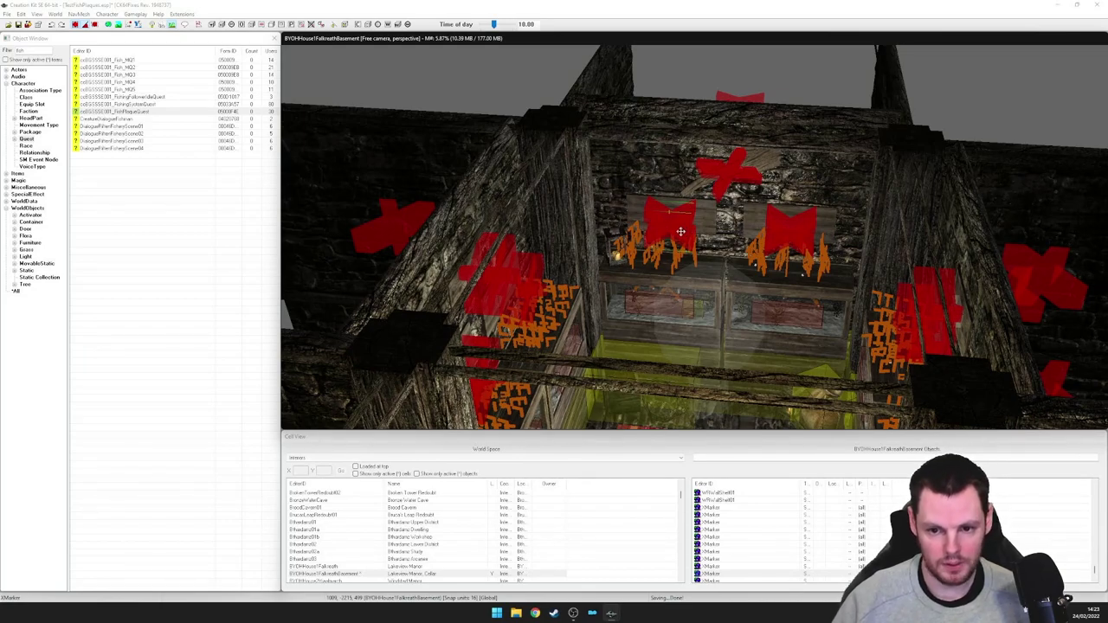
{"action": "scroll", "coordinate": [685, 231], "scroll_direction": "up", "scroll_amount": 5}
{"action": "left_click", "coordinate": [710, 218]}
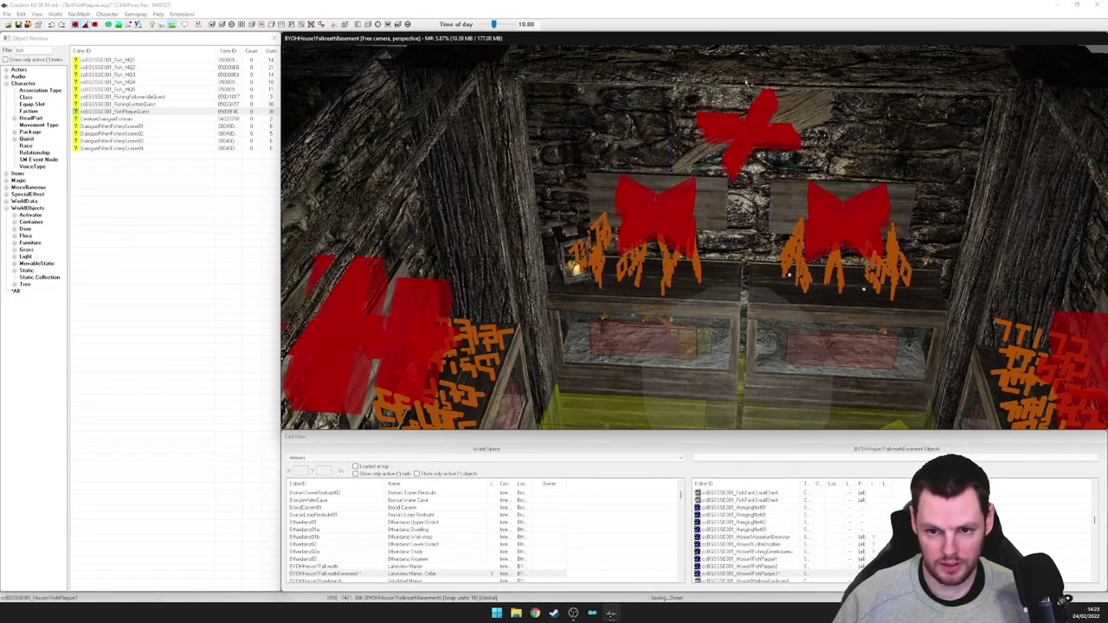
Delete the red activator covering the driftwood fish plaque on the wall above the two tanks
{"action": "left_click", "coordinate": [764, 140]}
{"action": "middle_click_drag", "start_coordinate": [763, 140], "coordinate": [719, 141], "text": "shift"}
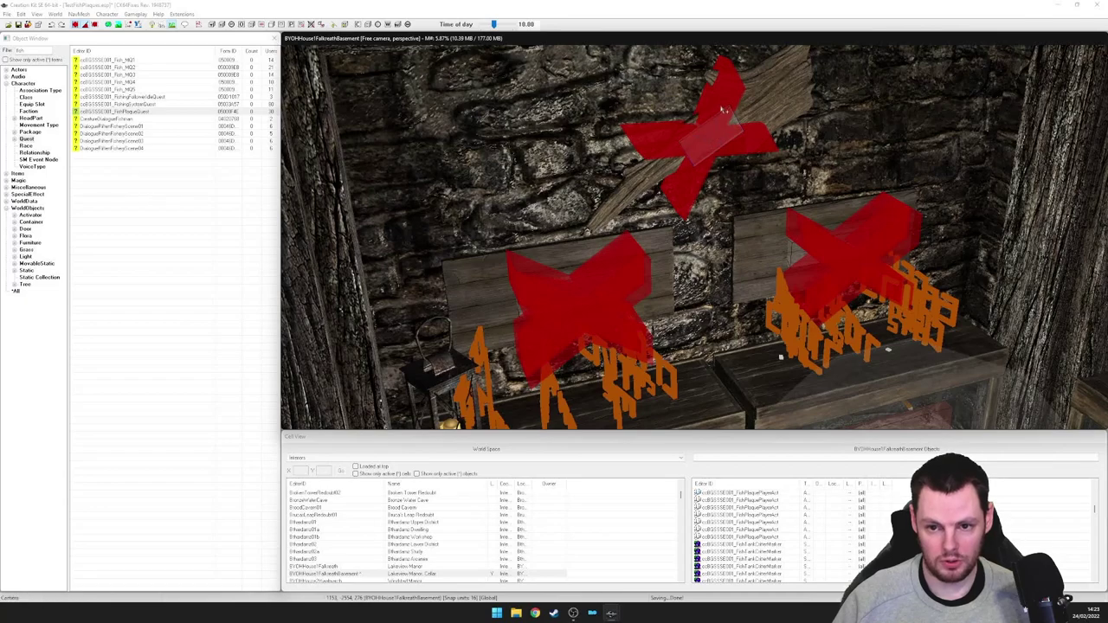
{"action": "key", "text": "Delete"}
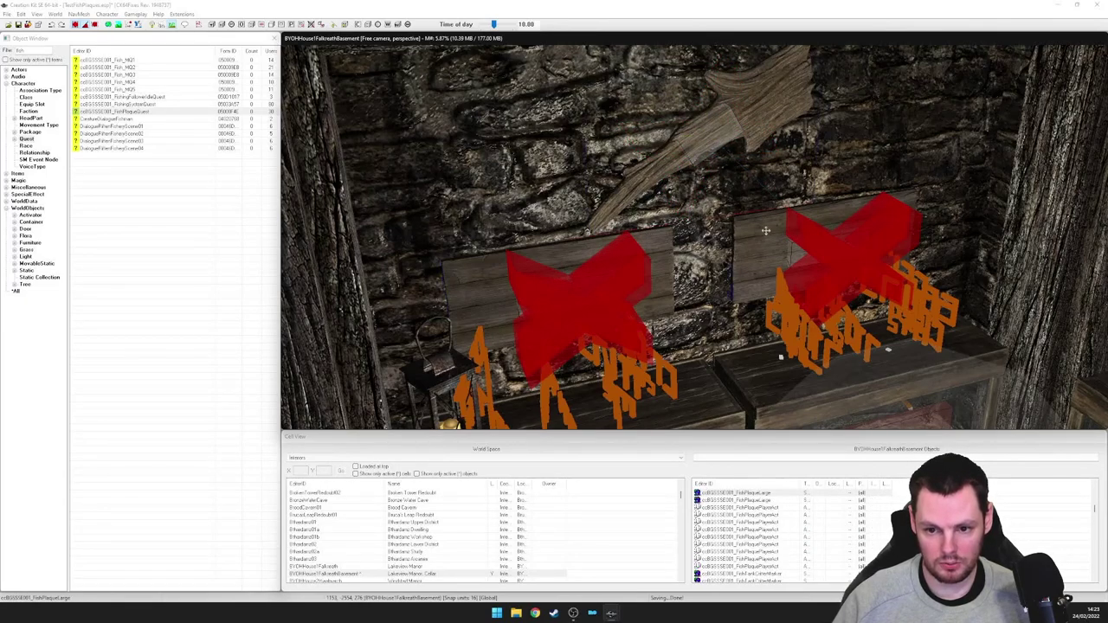
{"action": "left_click", "coordinate": [729, 151]}
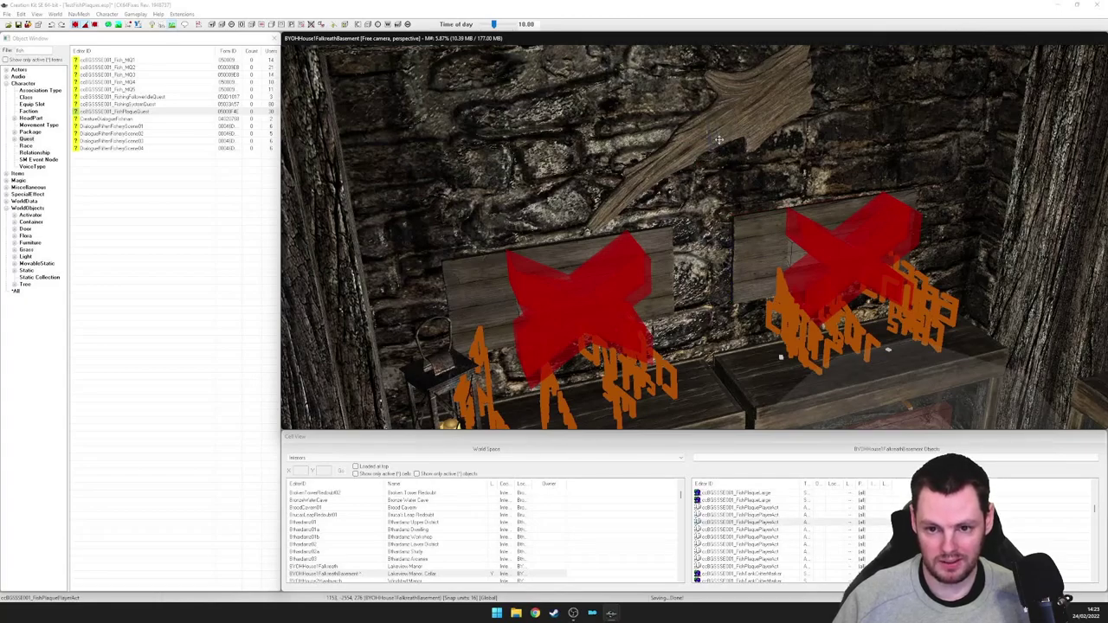
Inspect the three FishPlaqueControlAct activators placed behind the wall, and return to the plaques above the tanks
{"action": "middle_click_drag", "start_coordinate": [732, 150], "coordinate": [821, 175], "text": "shift"}
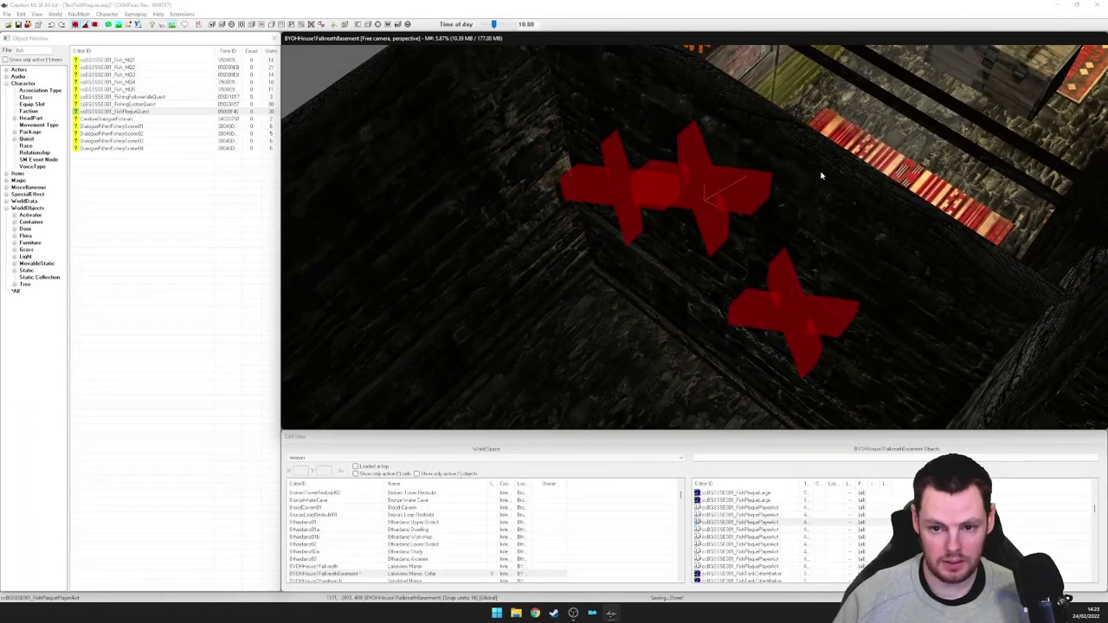
{"action": "left_click", "coordinate": [688, 186]}
{"action": "middle_click_drag", "start_coordinate": [688, 186], "coordinate": [704, 202], "text": "shift"}
{"action": "left_click", "coordinate": [578, 192]}
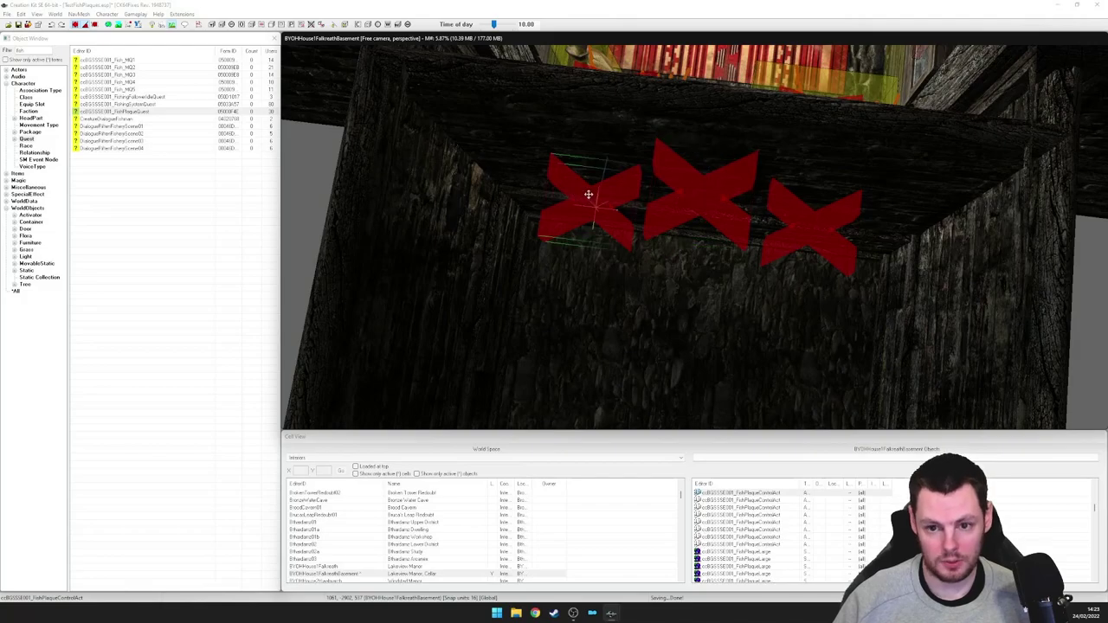
{"action": "left_click", "coordinate": [806, 209]}
{"action": "mouse_move", "coordinate": [806, 210]}
{"action": "middle_mouse_down", "text": "shift"}
{"action": "mouse_move", "coordinate": [653, 177]}
{"action": "mouse_move", "coordinate": [653, 168]}
{"action": "middle_mouse_up", "text": "shift"}
{"action": "scroll", "coordinate": [653, 168], "scroll_direction": "down", "scroll_amount": 2}
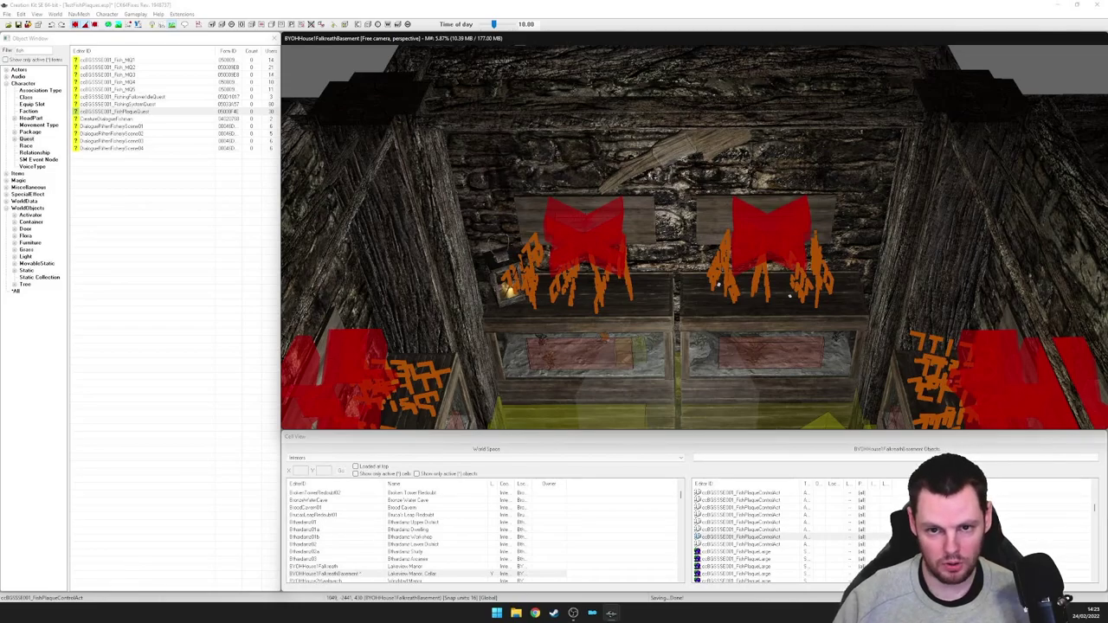
{"action": "scroll", "coordinate": [636, 203], "scroll_direction": "up", "scroll_amount": 3}
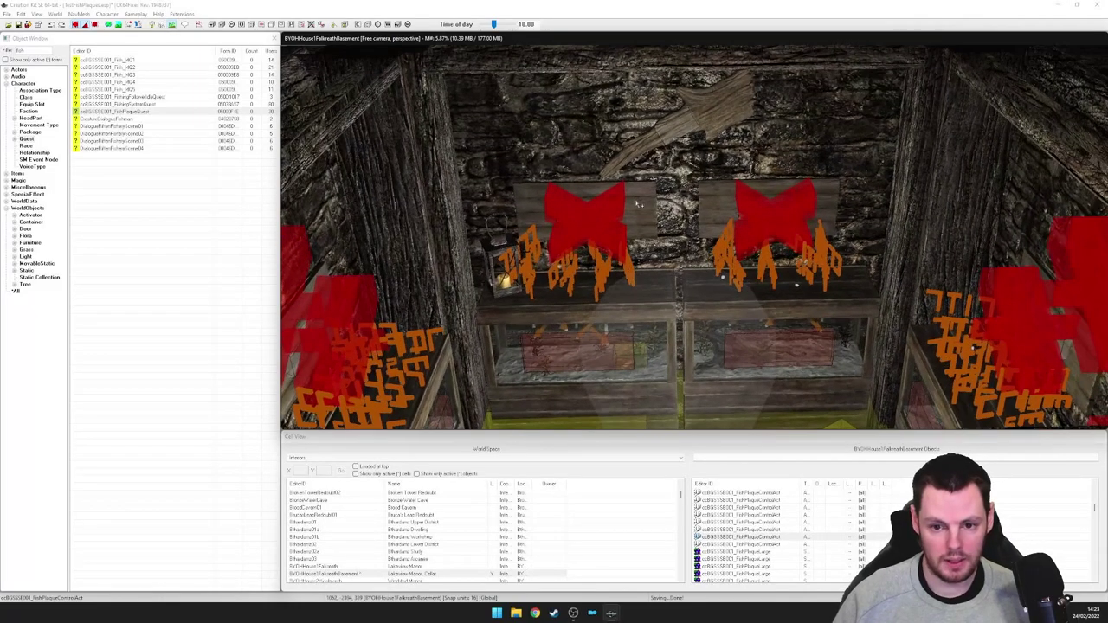
{"action": "middle_click_drag", "start_coordinate": [636, 201], "coordinate": [637, 206]}
{"action": "left_click", "coordinate": [637, 205]}
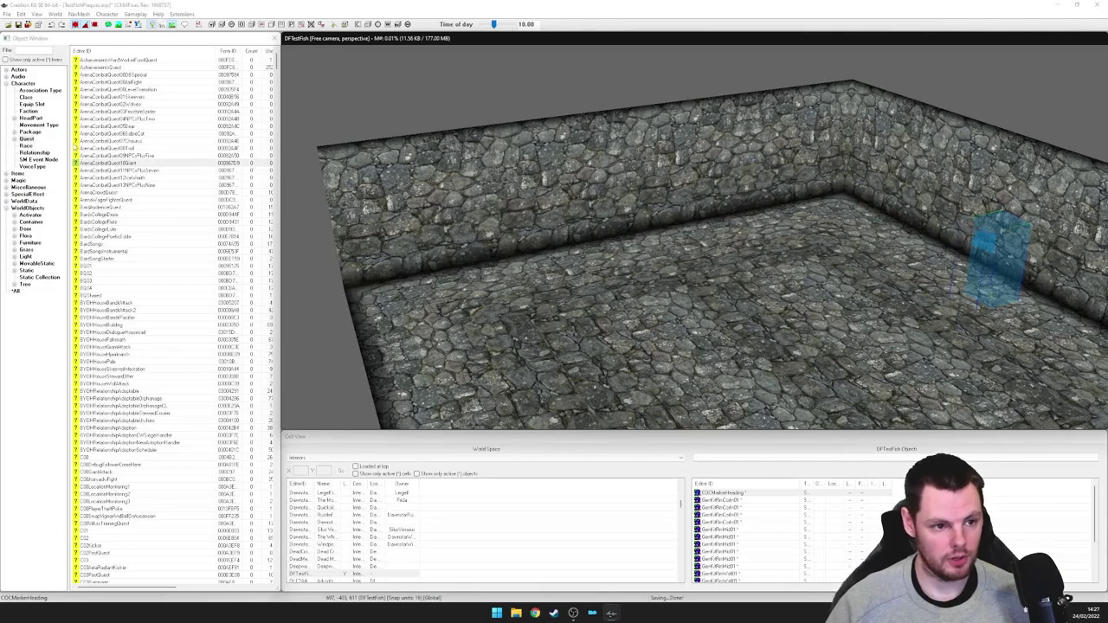
Filter the Quest objects by "fish" and open the ccBGSSSE001_FishPlaqueQuest quest
{"action": "left_click", "coordinate": [26, 140]}
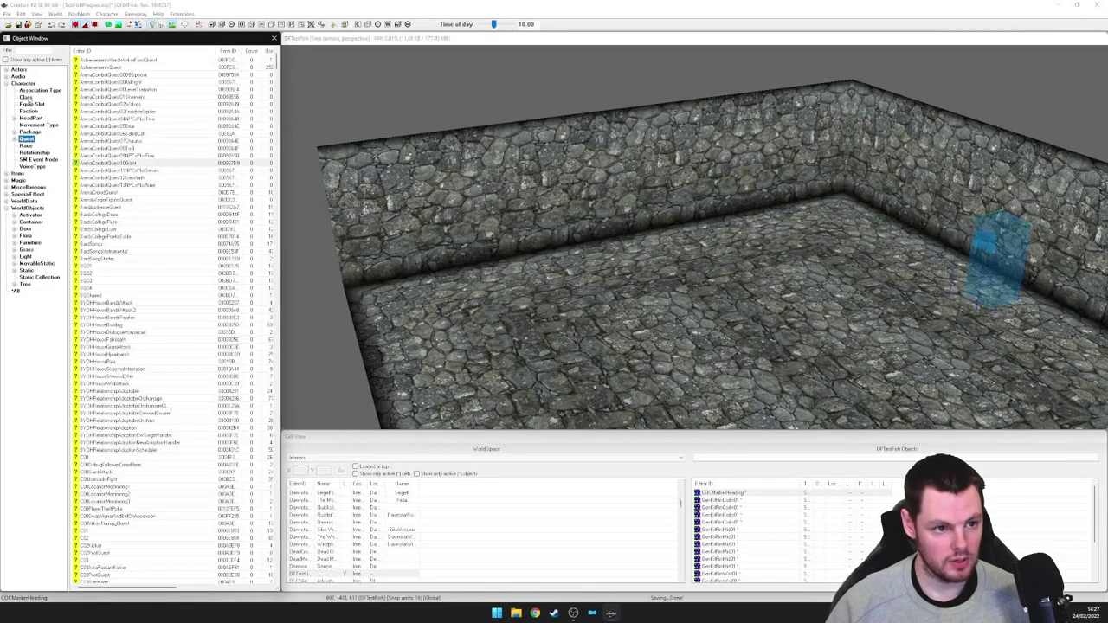
{"action": "left_click", "coordinate": [32, 52]}
{"action": "type", "text": "fish"}
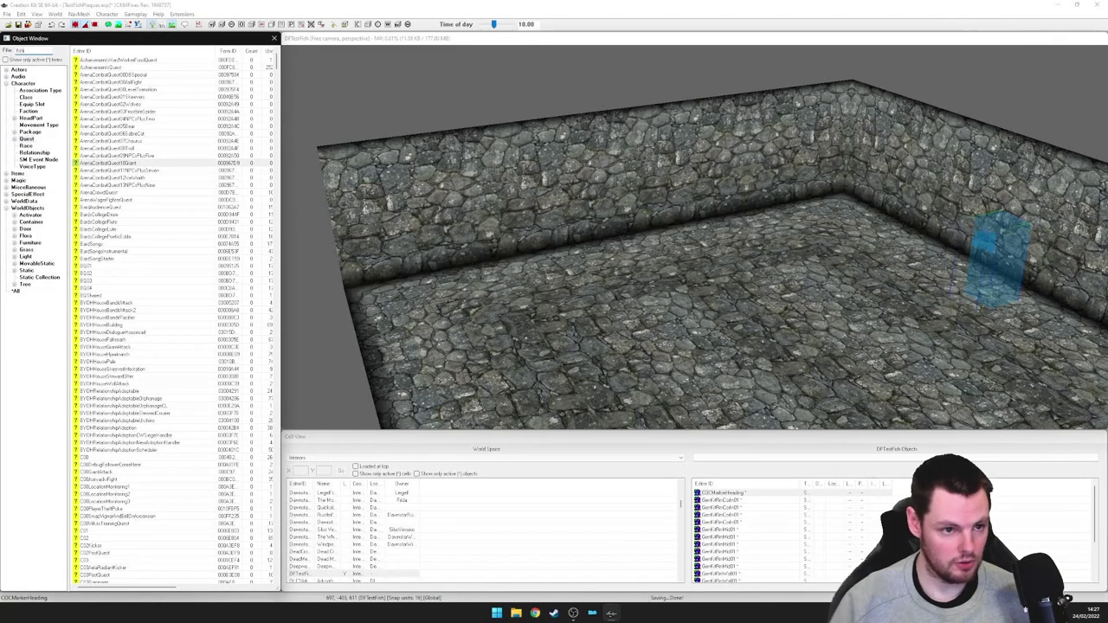
{"action": "left_click", "coordinate": [121, 112]}
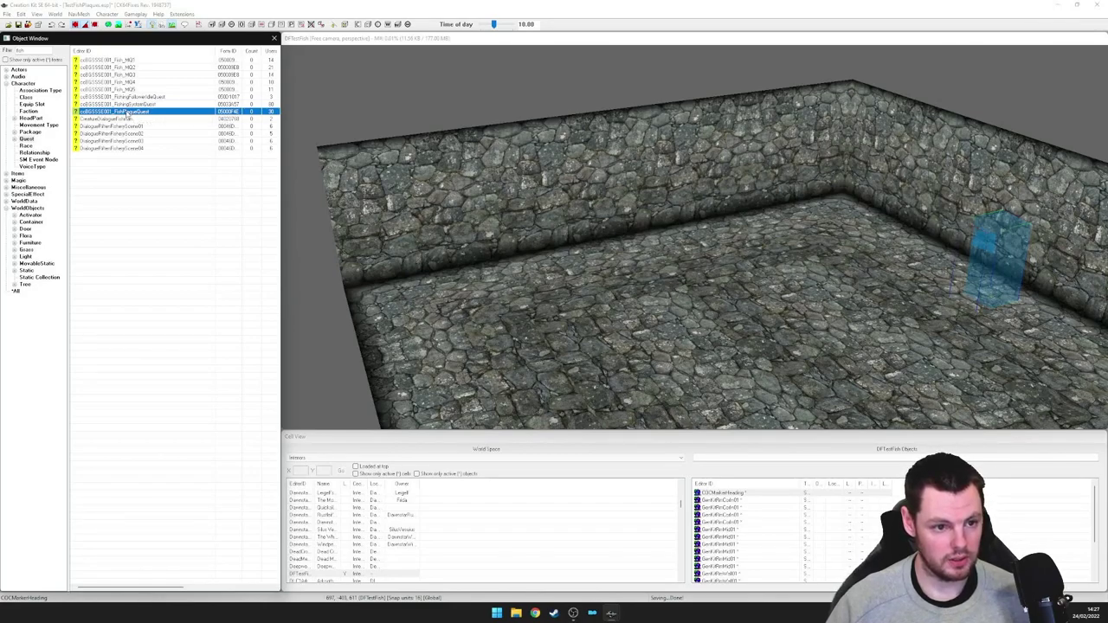
{"action": "double_click", "coordinate": [118, 113]}
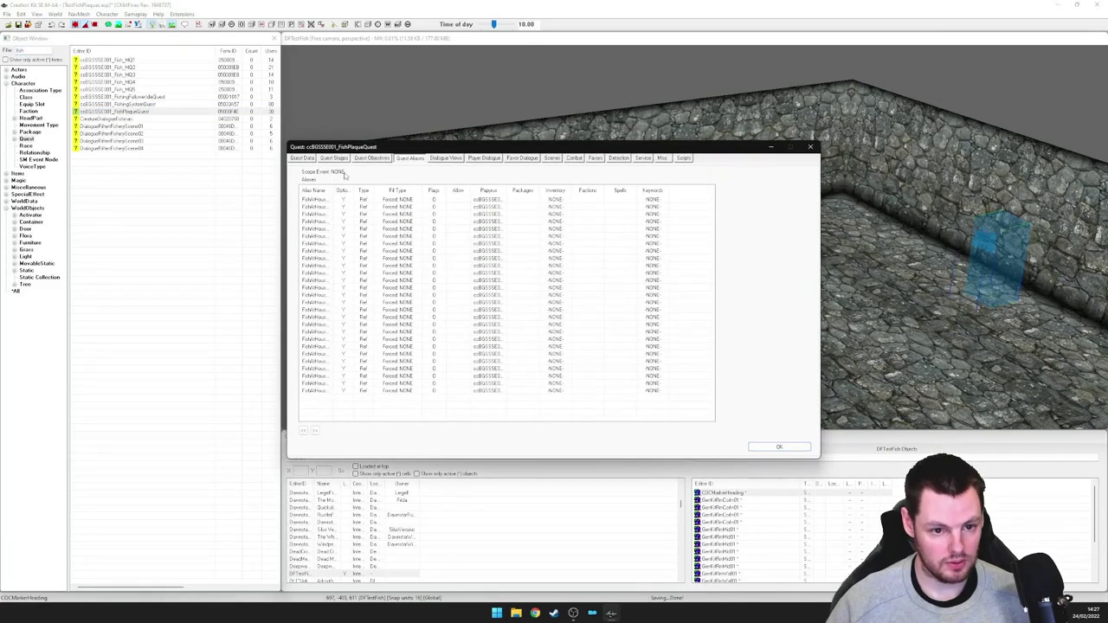
Widen the alias name column to examine the quest's house plaque aliases, check its quest data, and close the quest
{"action": "left_click_drag", "start_coordinate": [331, 190], "coordinate": [423, 202]}
{"action": "left_click", "coordinate": [365, 201]}
{"action": "left_click", "coordinate": [360, 216]}
{"action": "left_click", "coordinate": [356, 244]}
{"action": "left_click", "coordinate": [356, 259]}
{"action": "left_click", "coordinate": [355, 274]}
{"action": "left_click_drag", "start_coordinate": [355, 273], "coordinate": [360, 262]}
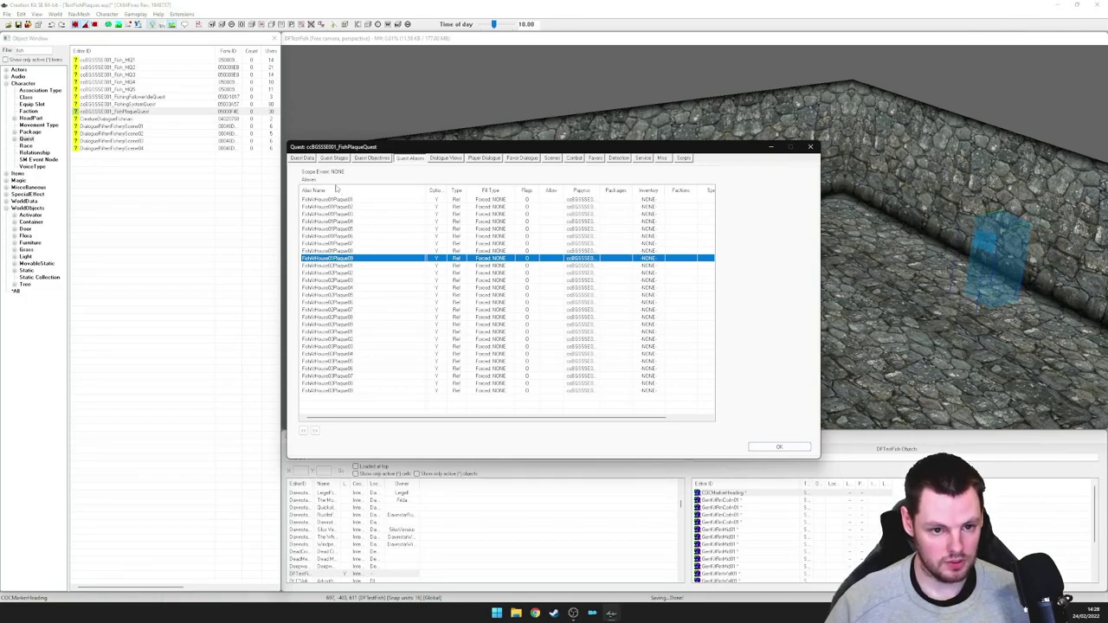
{"action": "left_click", "coordinate": [304, 158]}
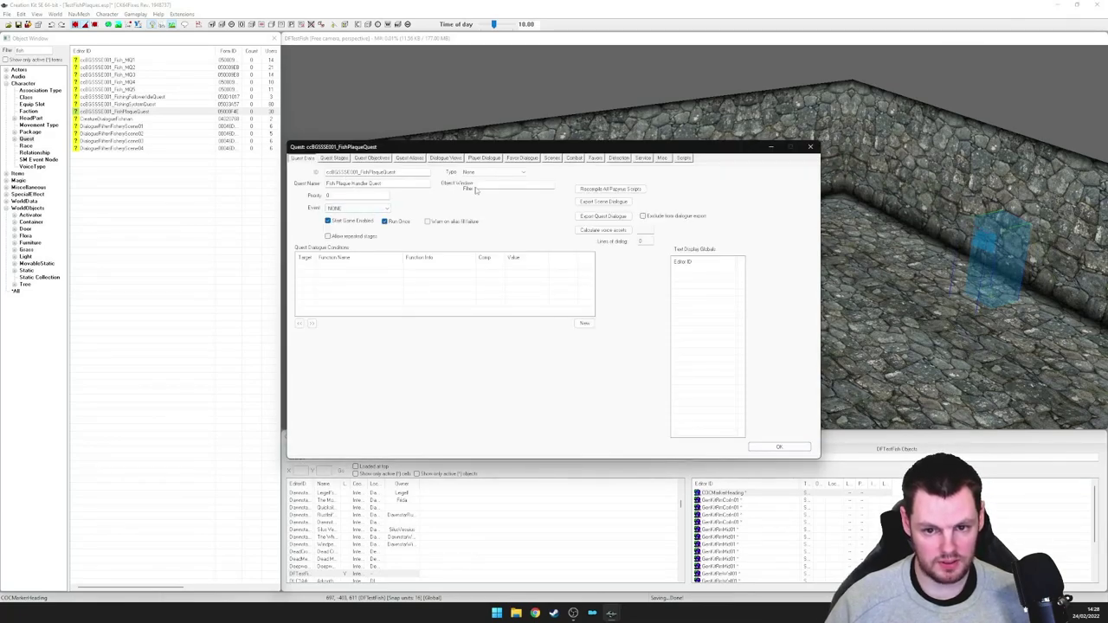
{"action": "left_click", "coordinate": [810, 147]}
Create a new quest with the ID DFFishQuest and the quest name Fish Quest, and save it
{"action": "left_click", "coordinate": [115, 191]}
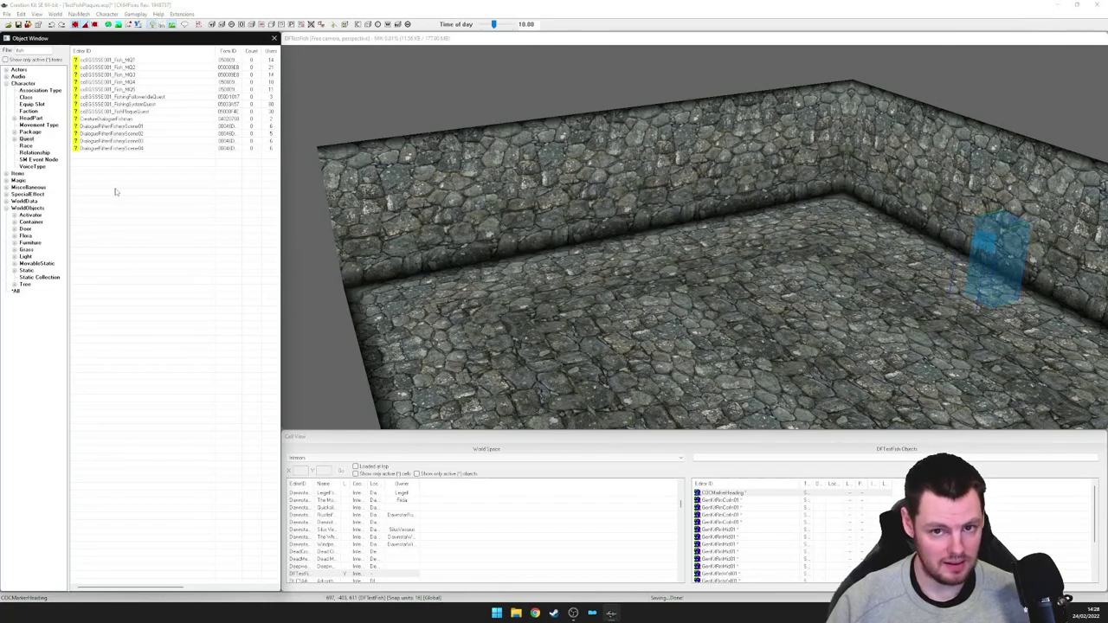
{"action": "right_click", "coordinate": [115, 191]}
{"action": "left_click", "coordinate": [130, 193]}
{"action": "left_click", "coordinate": [356, 171]}
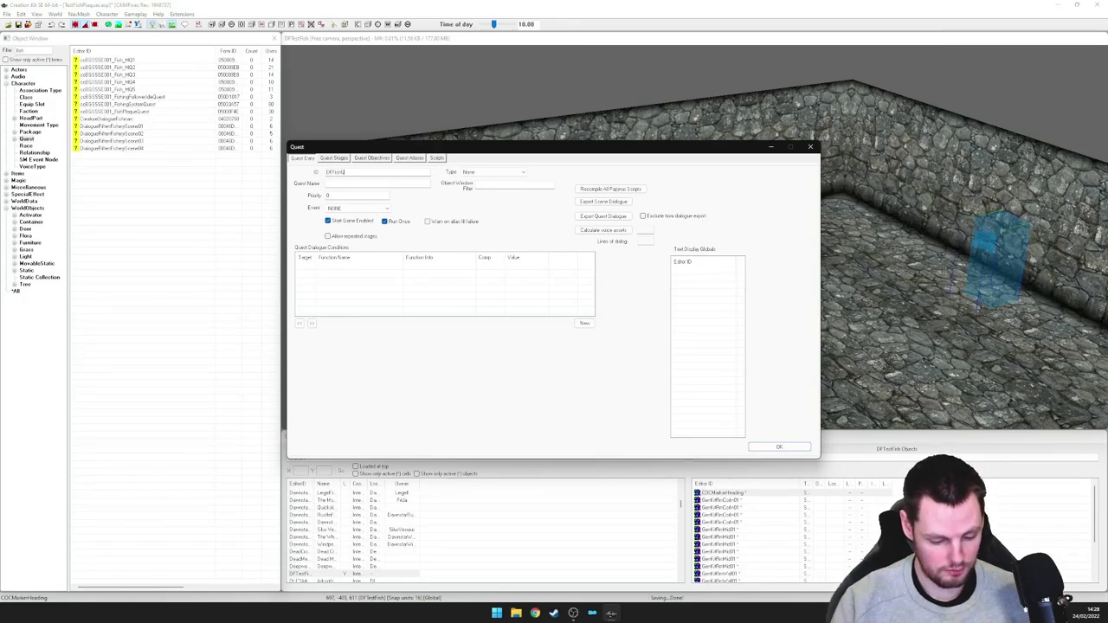
{"action": "left_click", "coordinate": [359, 181]}
{"action": "type", "text": "Fish Quest"}
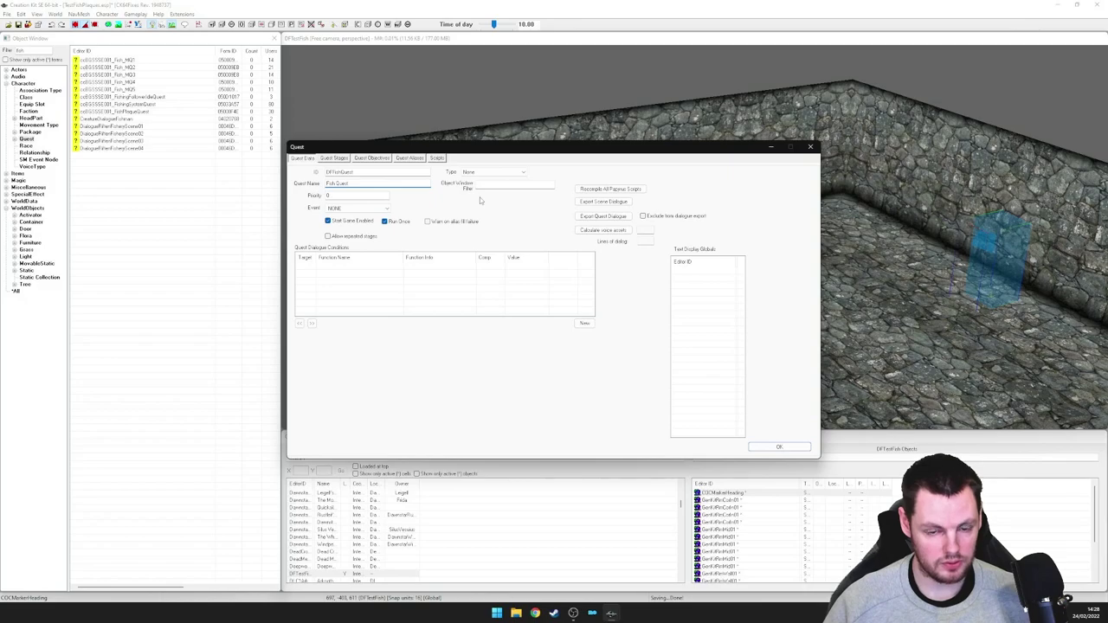
{"action": "left_click", "coordinate": [343, 196]}
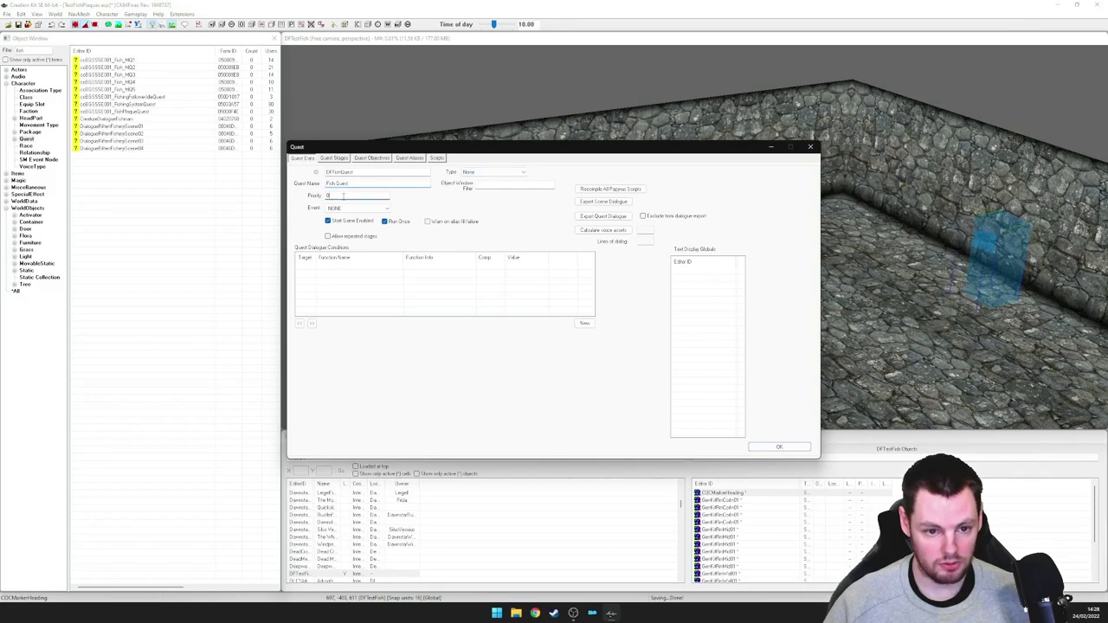
{"action": "key", "text": "Tab"}
{"action": "key", "text": "shift+Tab"}
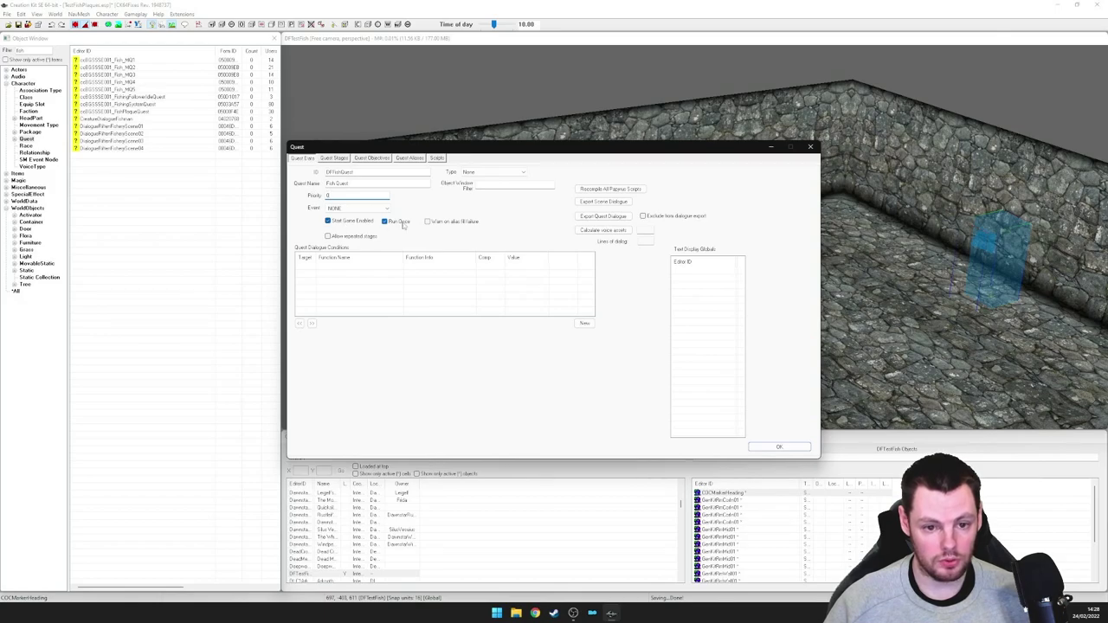
{"action": "left_click", "coordinate": [778, 446]}
Add a reference alias named FishPlaque01 to DFFishQuest, marked Optional and filled by Specific Reference
{"action": "double_click", "coordinate": [107, 126]}
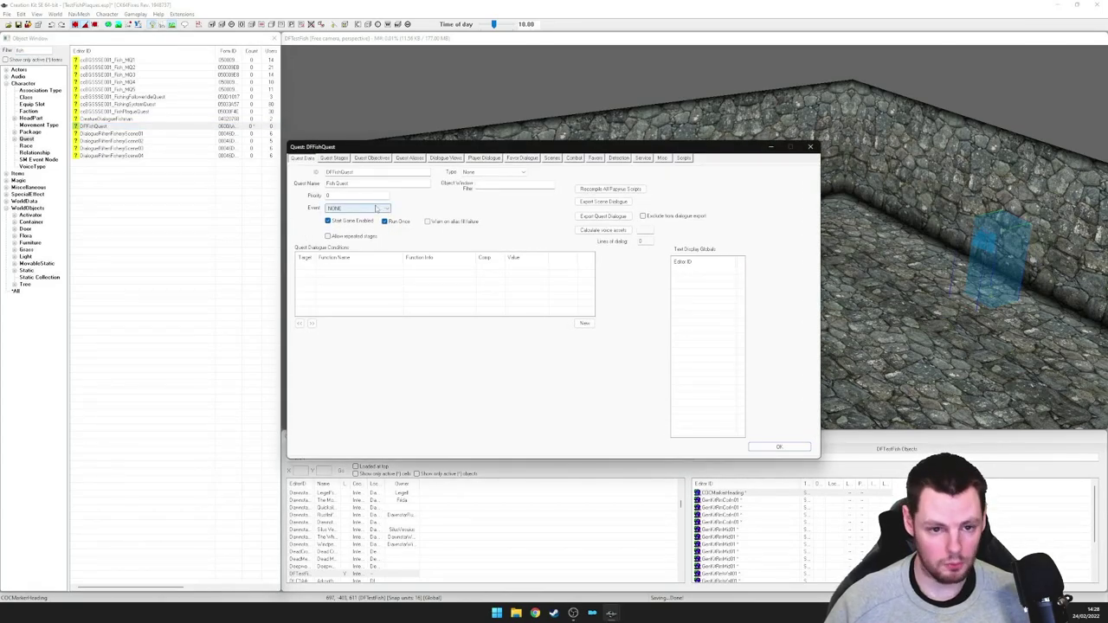
{"action": "left_click", "coordinate": [412, 159]}
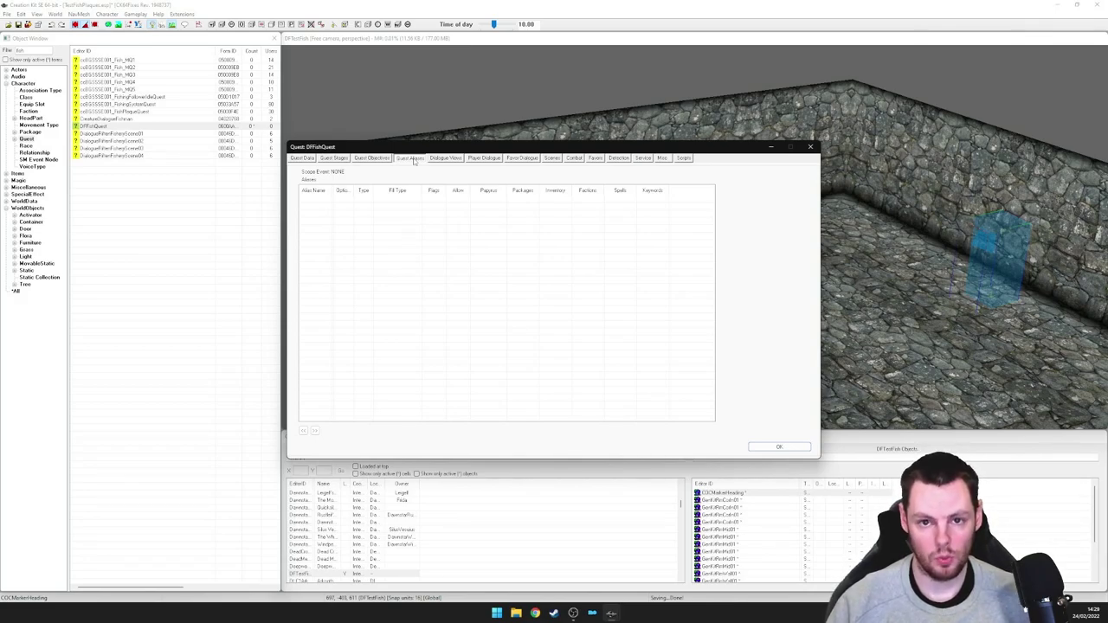
{"action": "right_click", "coordinate": [389, 222]}
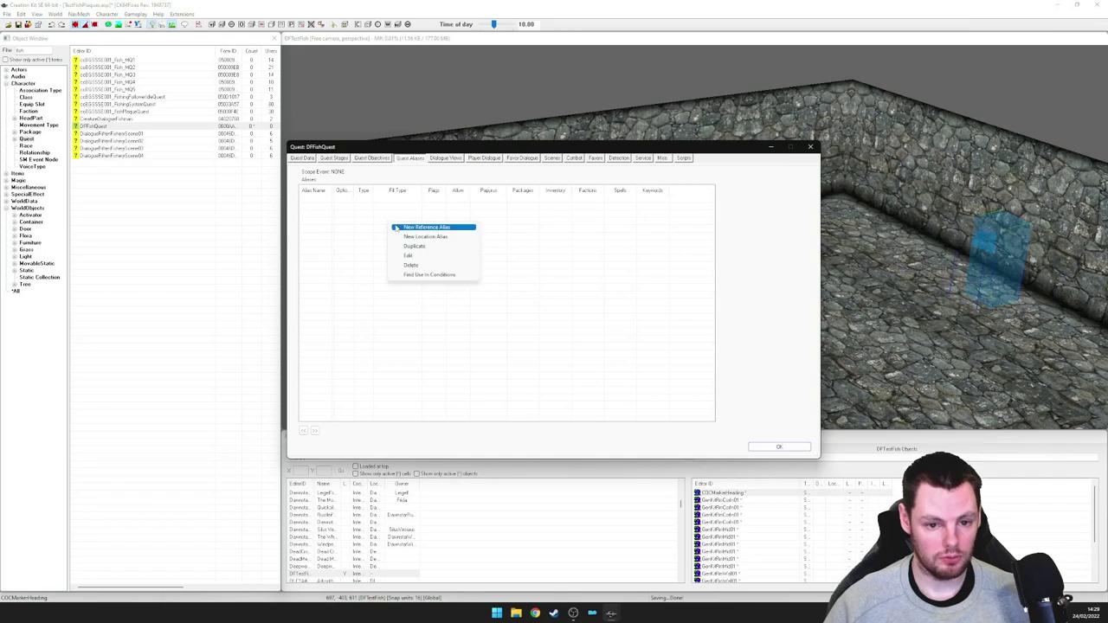
{"action": "left_click", "coordinate": [400, 228]}
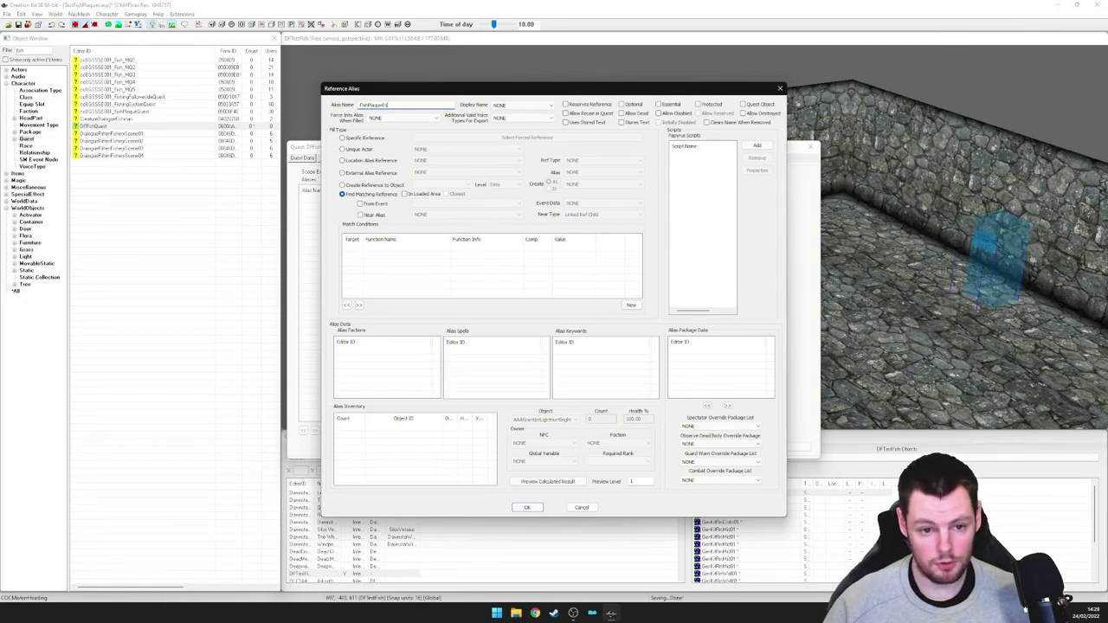
{"action": "left_click_drag", "start_coordinate": [389, 105], "coordinate": [359, 106]}
{"action": "left_click", "coordinate": [394, 105]}
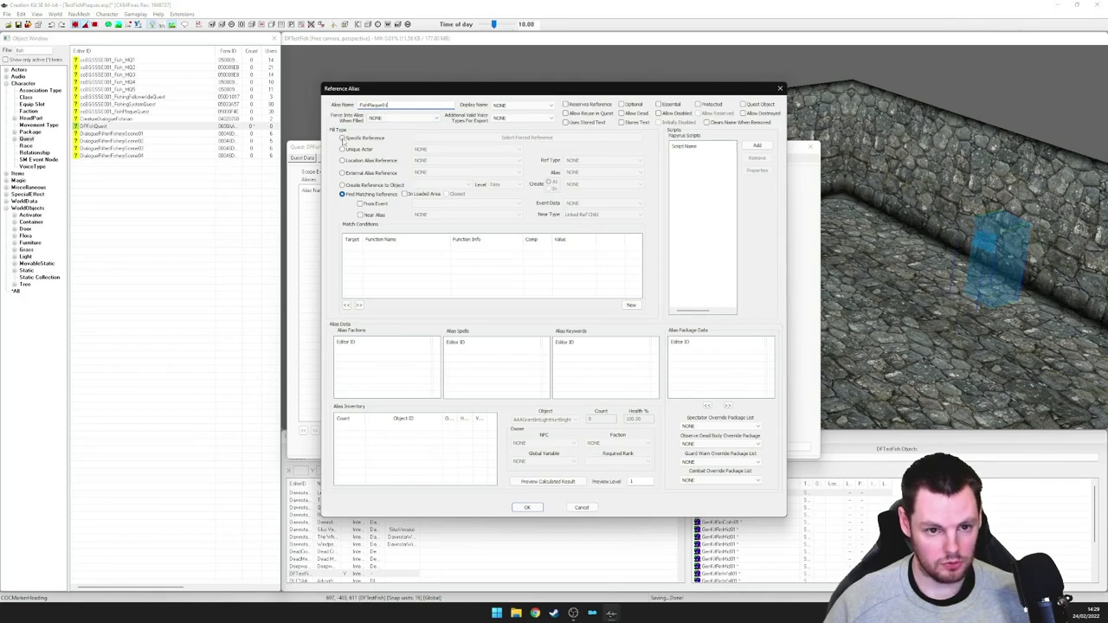
{"action": "left_click", "coordinate": [343, 139]}
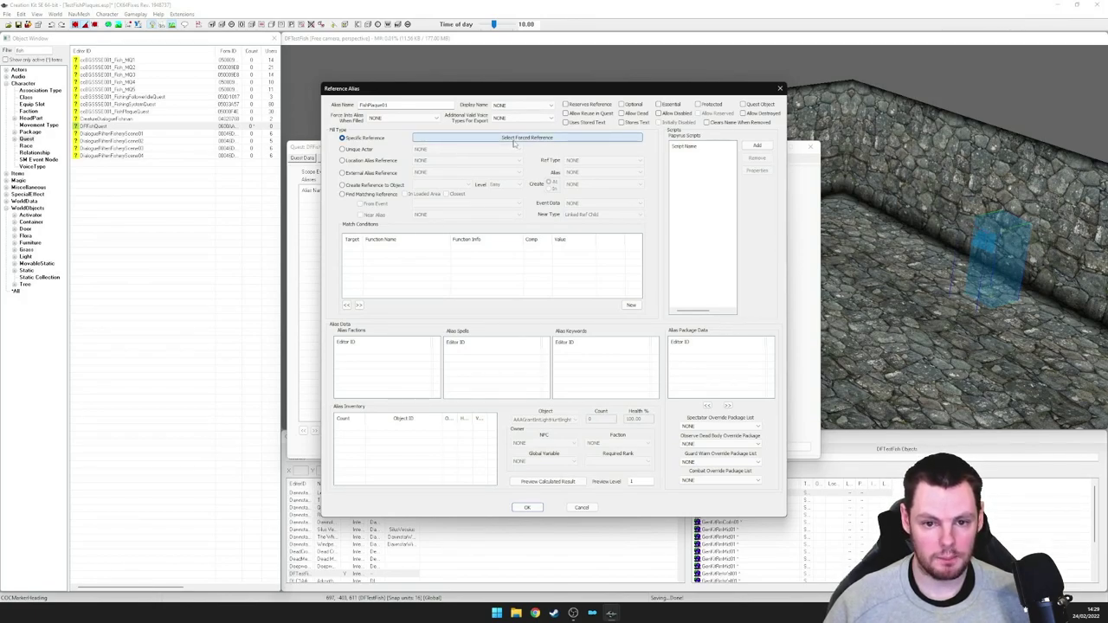
{"action": "left_click", "coordinate": [621, 105]}
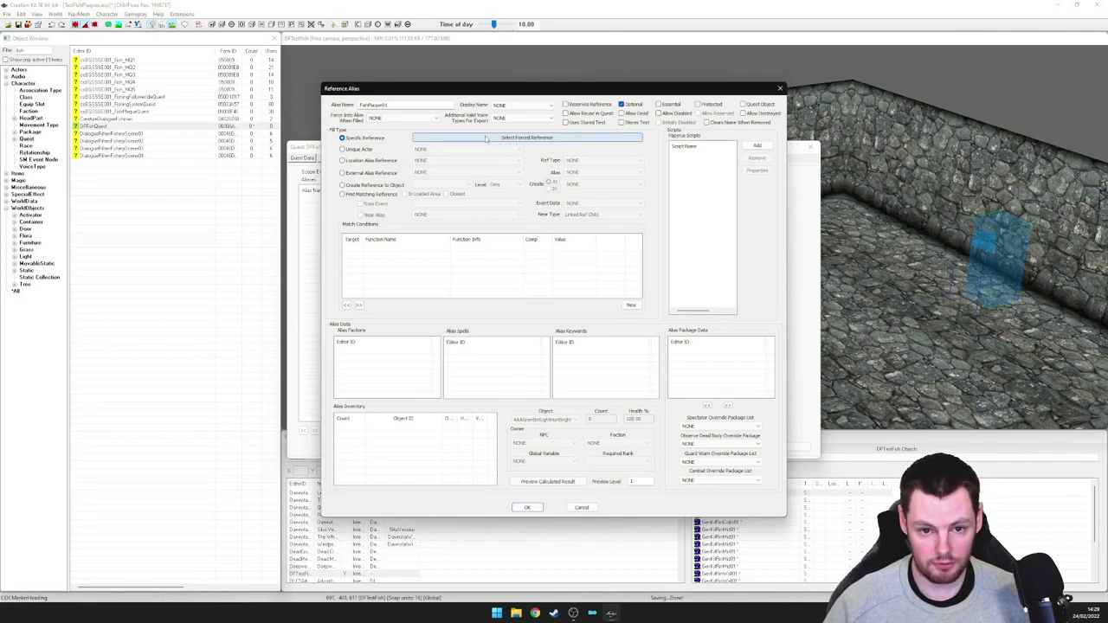
{"action": "left_click", "coordinate": [620, 105]}
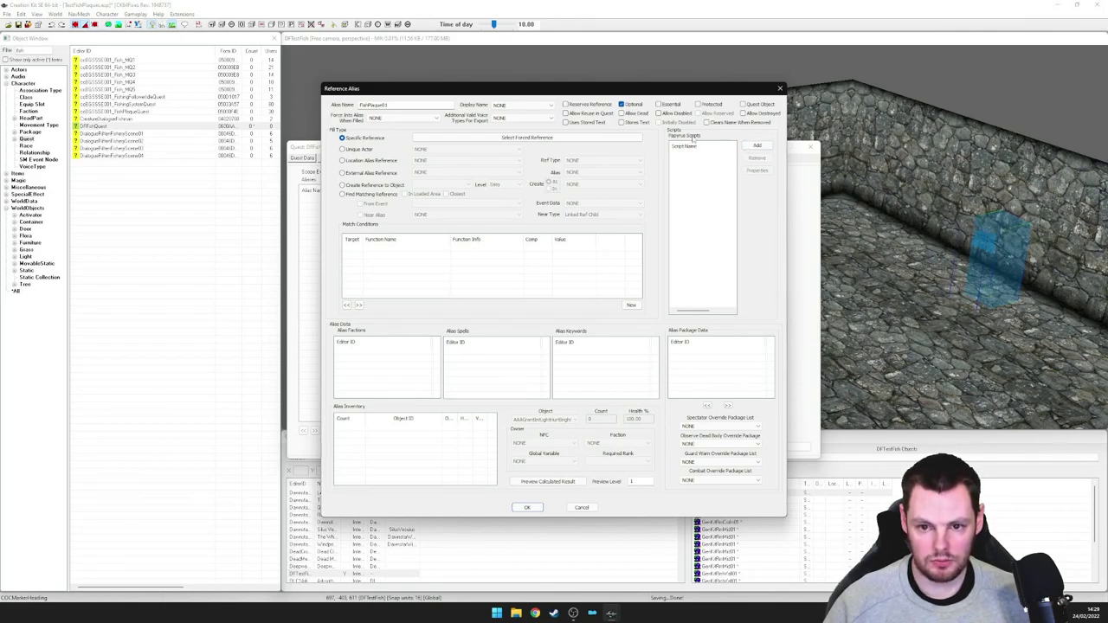
Attach the ccBGSSSE001_FishPlaqueAliasScript script to the FishPlaque01 alias, check its properties, and accept the alias
{"action": "left_click", "coordinate": [757, 146]}
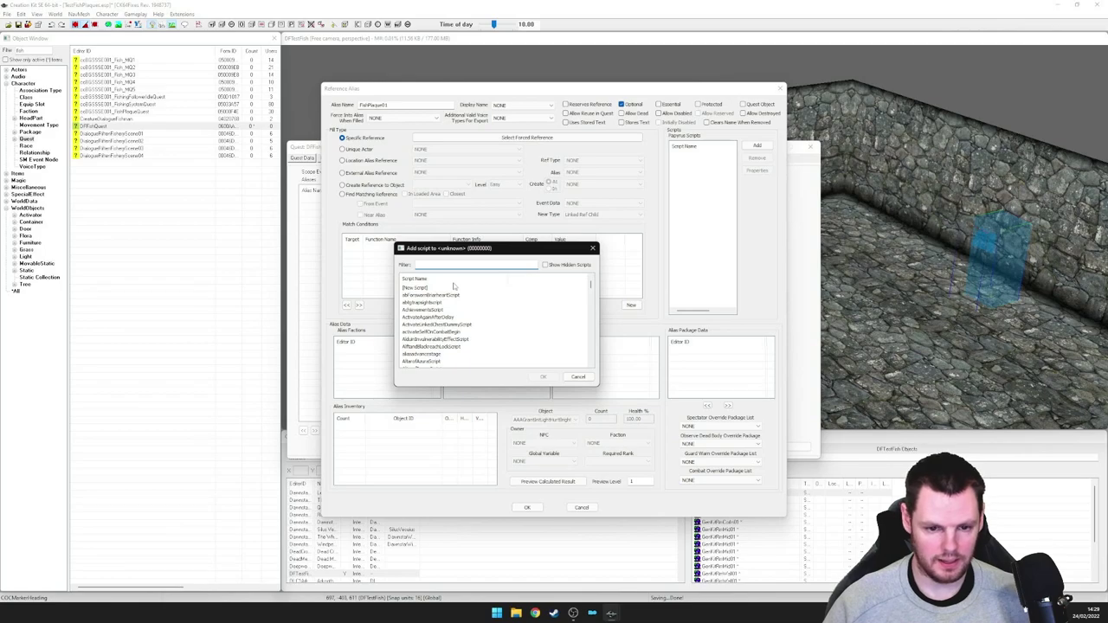
{"action": "left_click", "coordinate": [425, 289]}
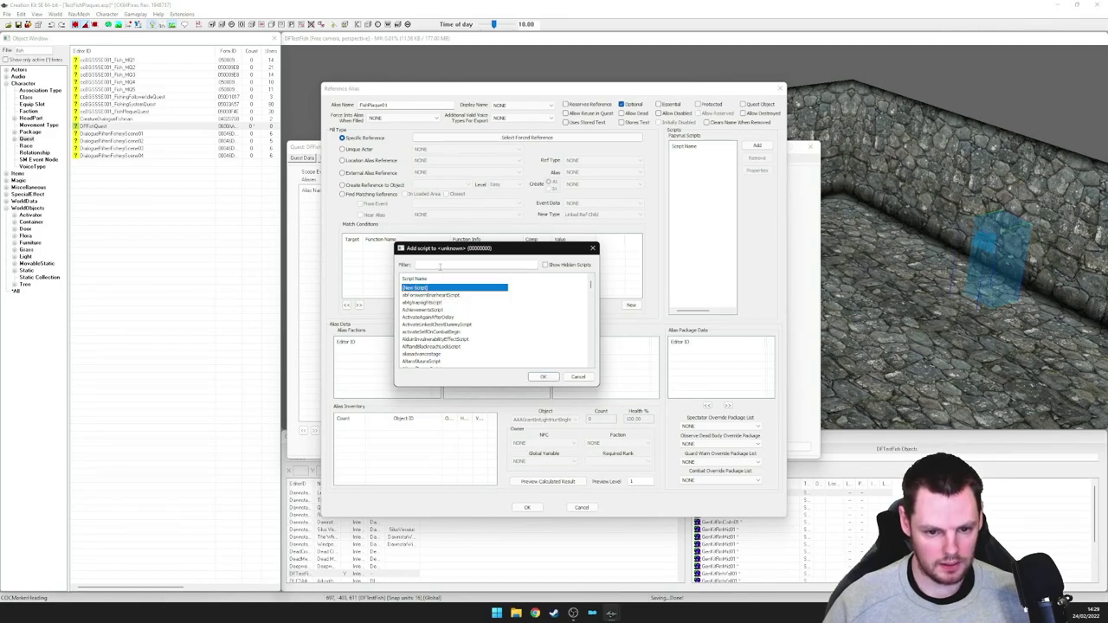
{"action": "left_click", "coordinate": [440, 266]}
{"action": "type", "text": "fish"}
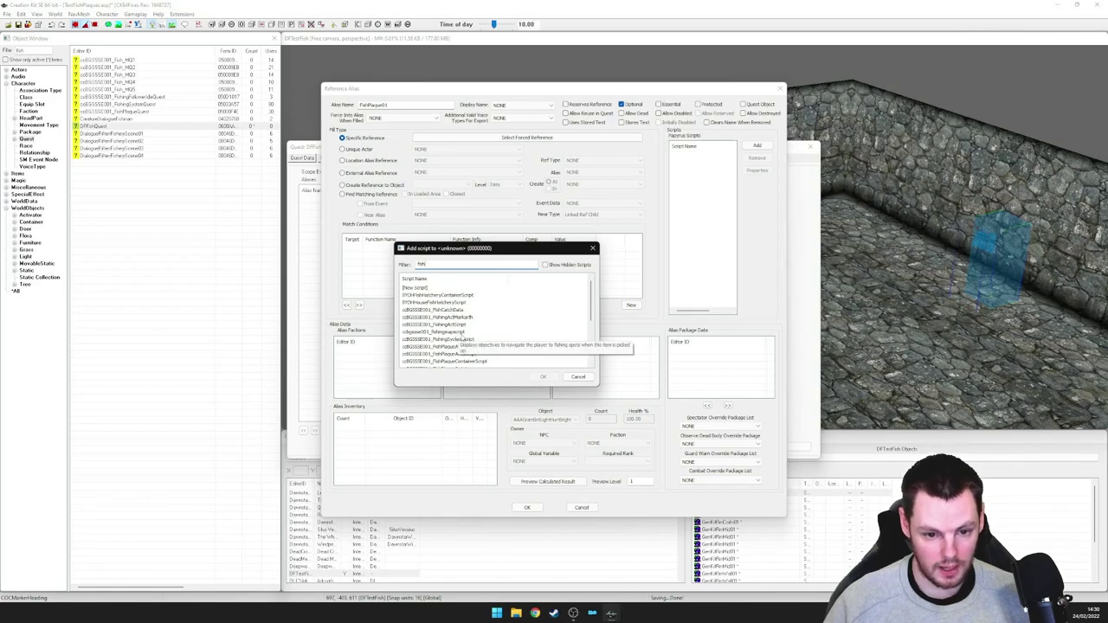
{"action": "left_click", "coordinate": [468, 346]}
{"action": "scroll", "coordinate": [467, 346], "scroll_direction": "down", "scroll_amount": 1}
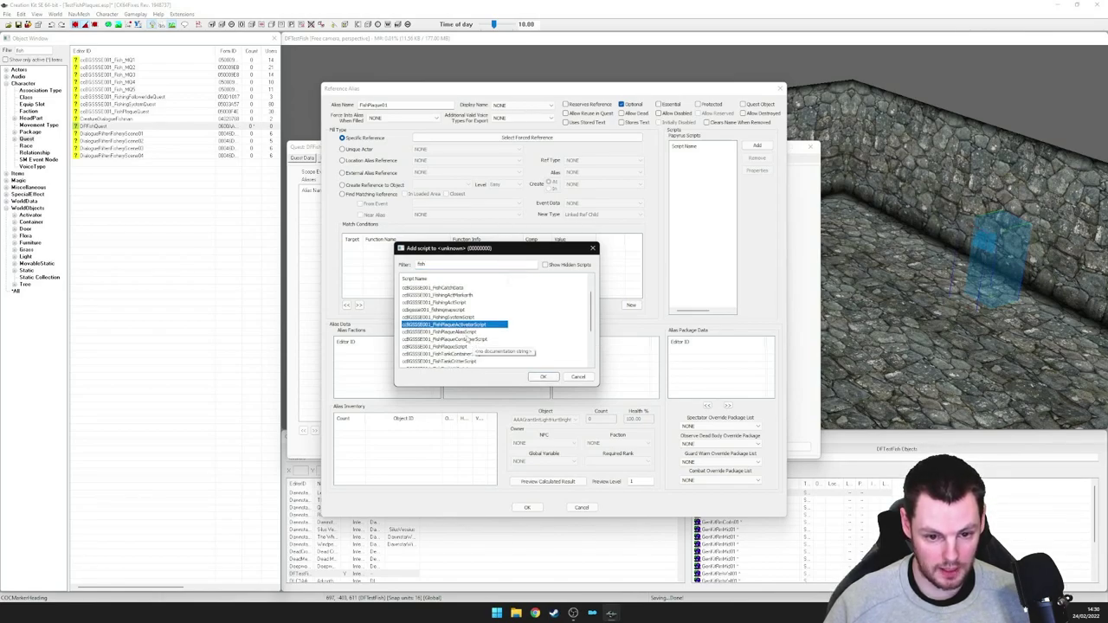
{"action": "left_click", "coordinate": [469, 334]}
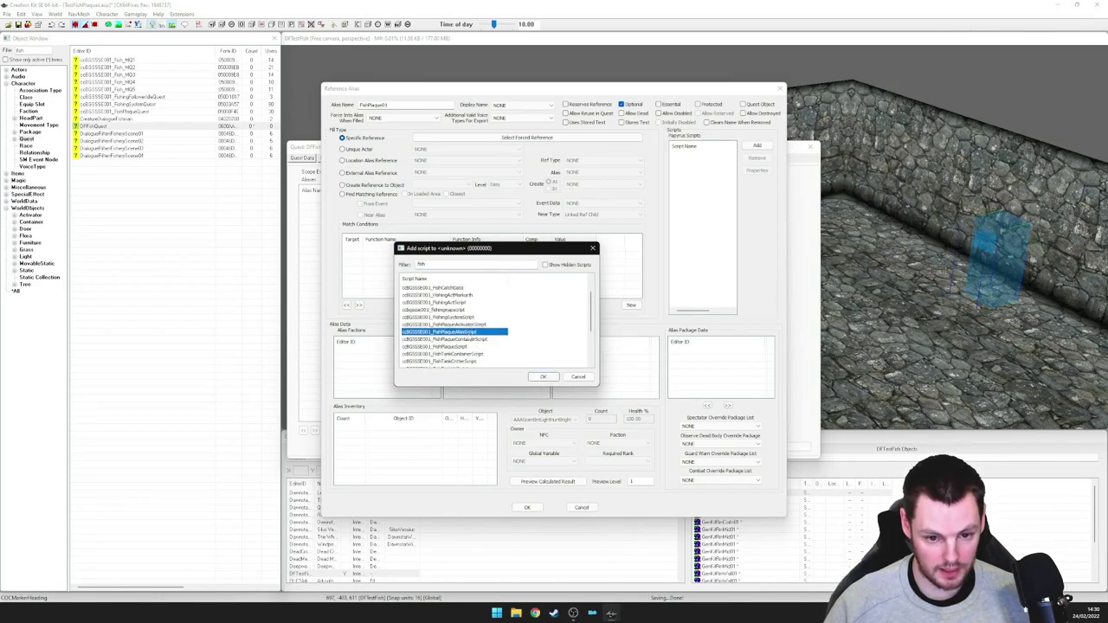
{"action": "left_click", "coordinate": [542, 377]}
{"action": "double_click", "coordinate": [692, 157]}
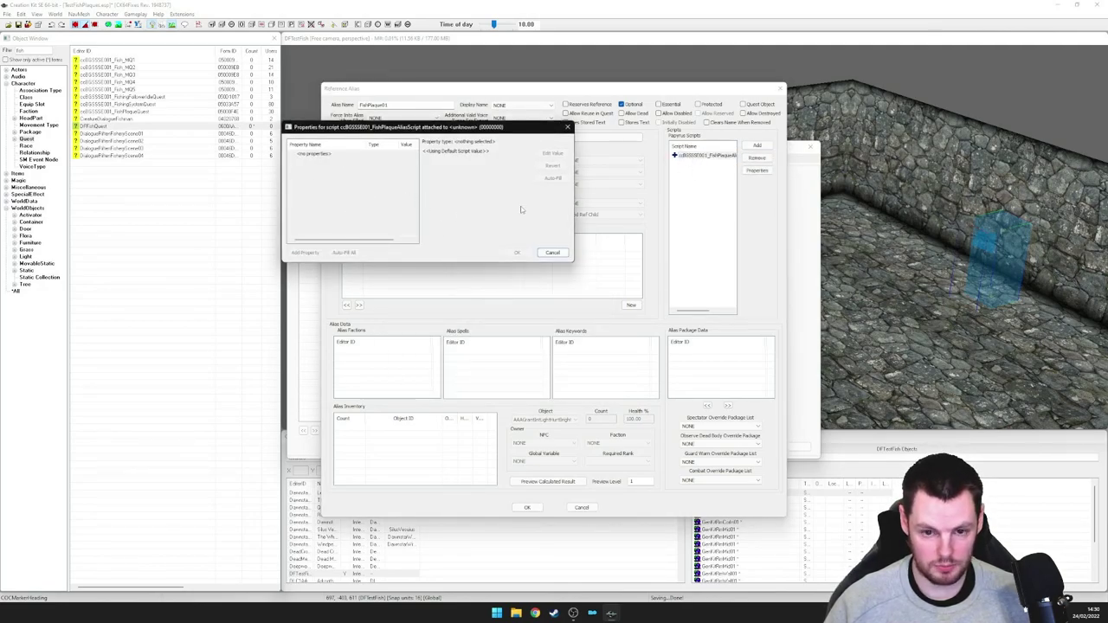
{"action": "left_click", "coordinate": [553, 252]}
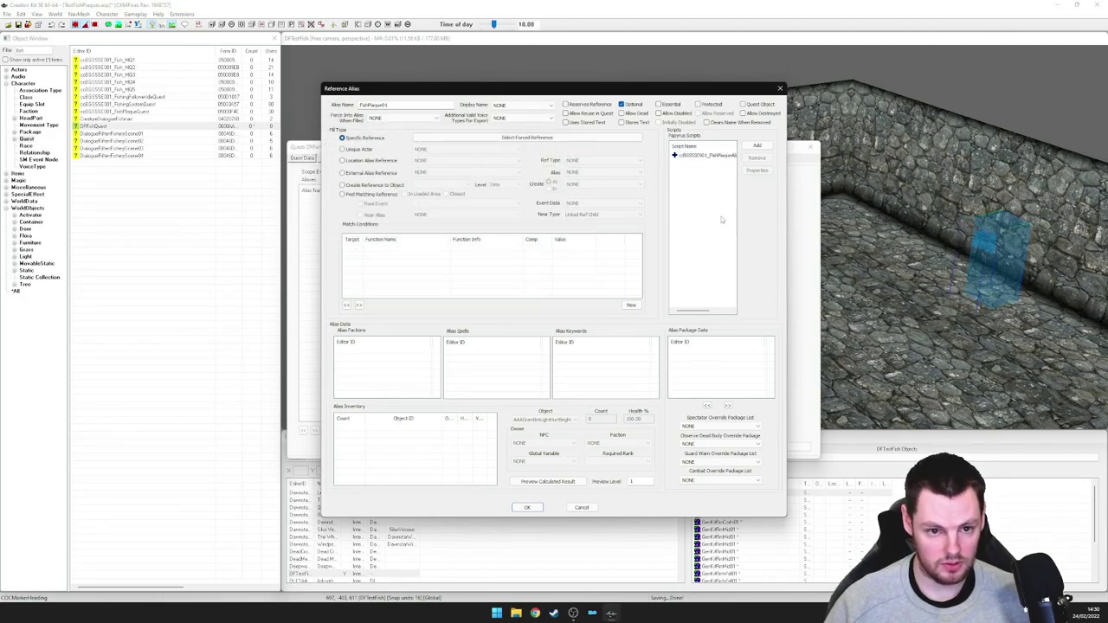
{"action": "left_click", "coordinate": [527, 507]}
Duplicate the FishPlaque01 alias twice
{"action": "right_click", "coordinate": [326, 202]}
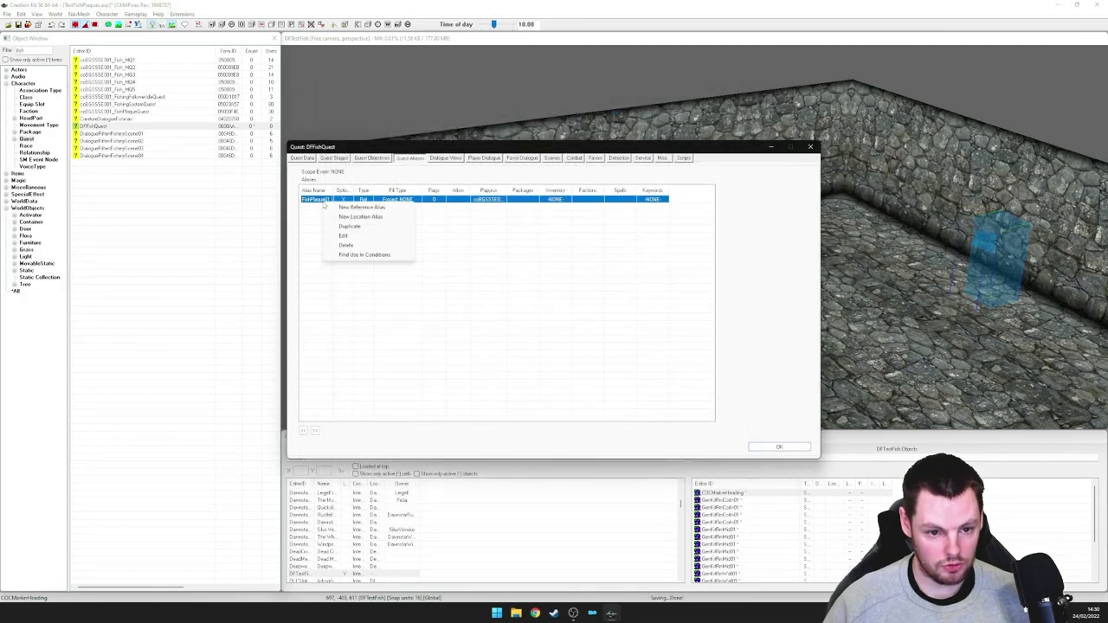
{"action": "left_click", "coordinate": [349, 226]}
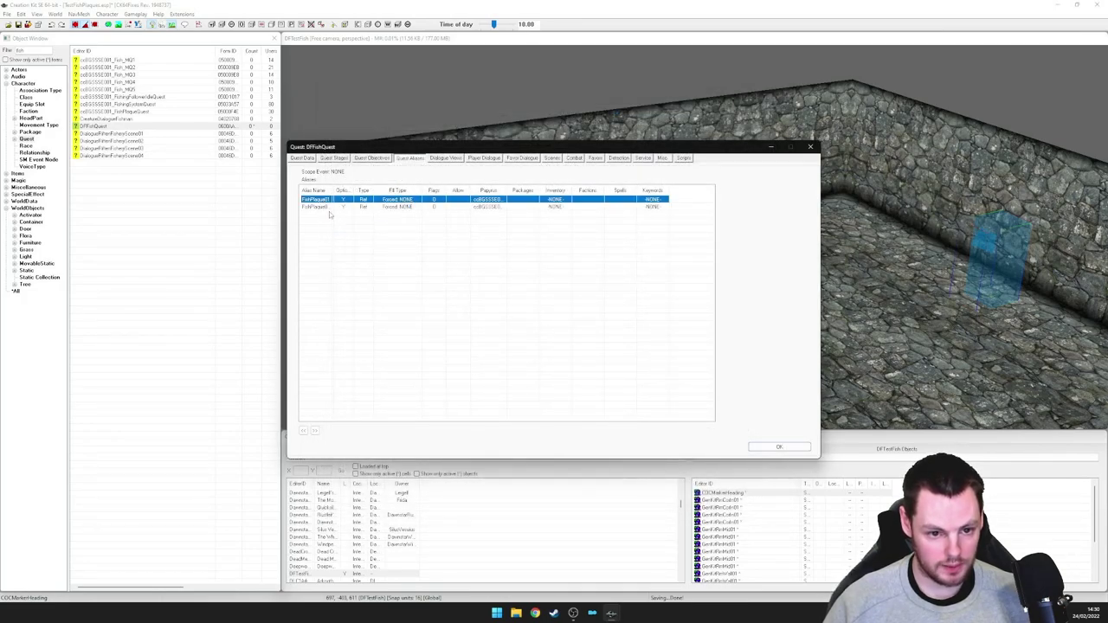
{"action": "right_click", "coordinate": [332, 207]}
{"action": "left_click", "coordinate": [350, 226]}
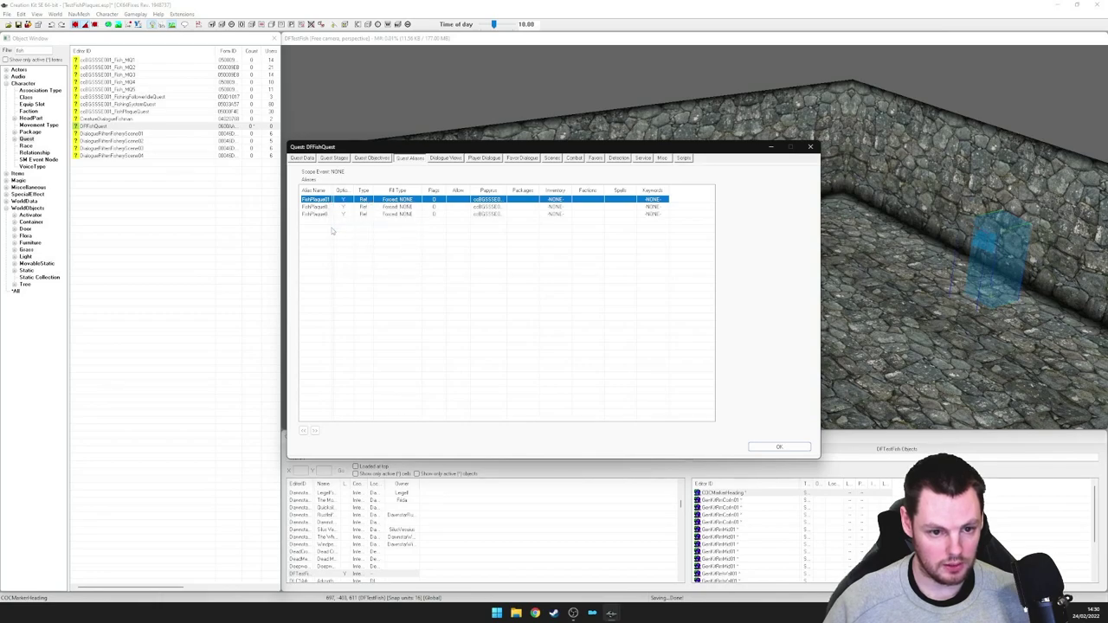
Widen the alias name column and rename the first duplicate alias as FishPlaque02
{"action": "left_click_drag", "start_coordinate": [373, 195], "coordinate": [409, 197]}
{"action": "left_click", "coordinate": [336, 207]}
{"action": "left_click", "coordinate": [338, 200]}
{"action": "double_click", "coordinate": [340, 207]}
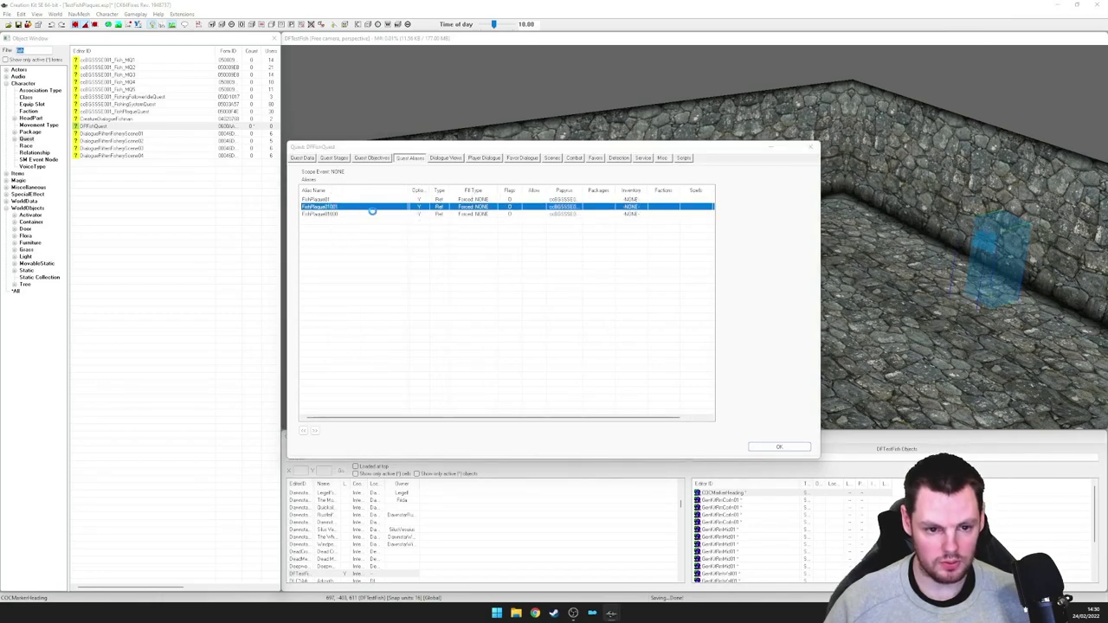
{"action": "left_click", "coordinate": [412, 108]}
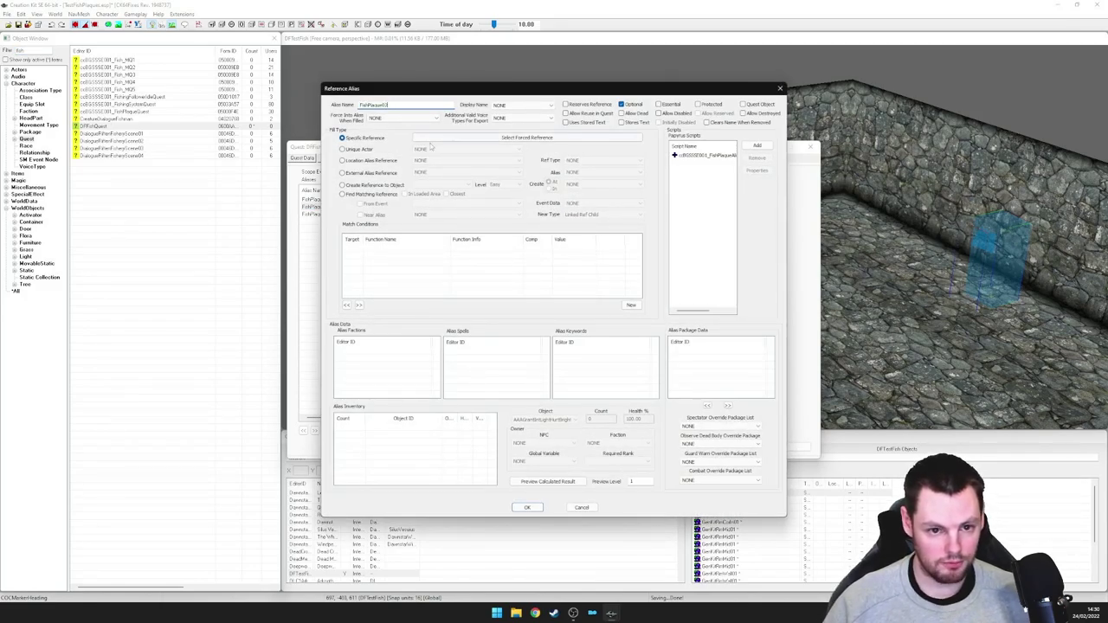
{"action": "left_click", "coordinate": [527, 507]}
Rename the second duplicate alias as FishPlaque03 and accept the quest's changes
{"action": "double_click", "coordinate": [338, 214]}
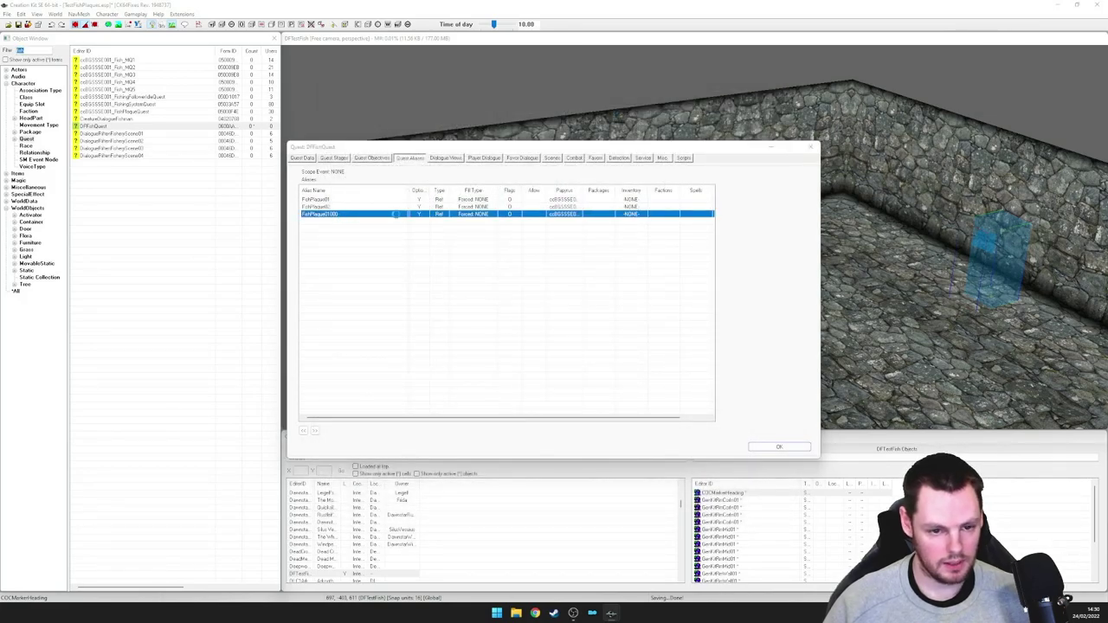
{"action": "left_click", "coordinate": [410, 105]}
{"action": "type", "text": "3"}
{"action": "left_click", "coordinate": [525, 508]}
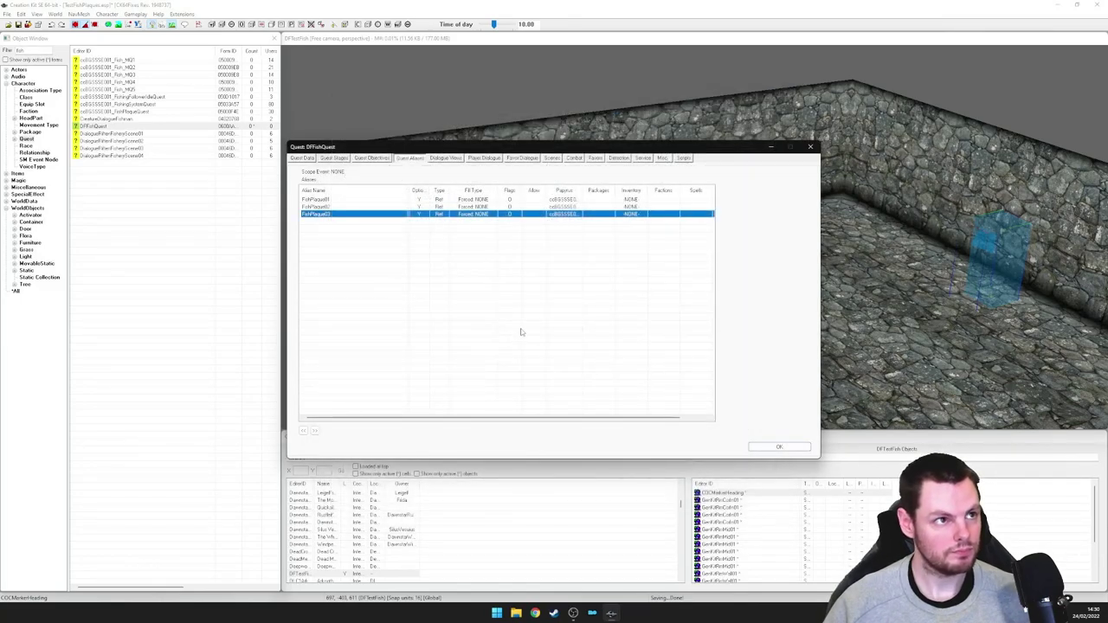
{"action": "left_click", "coordinate": [535, 316]}
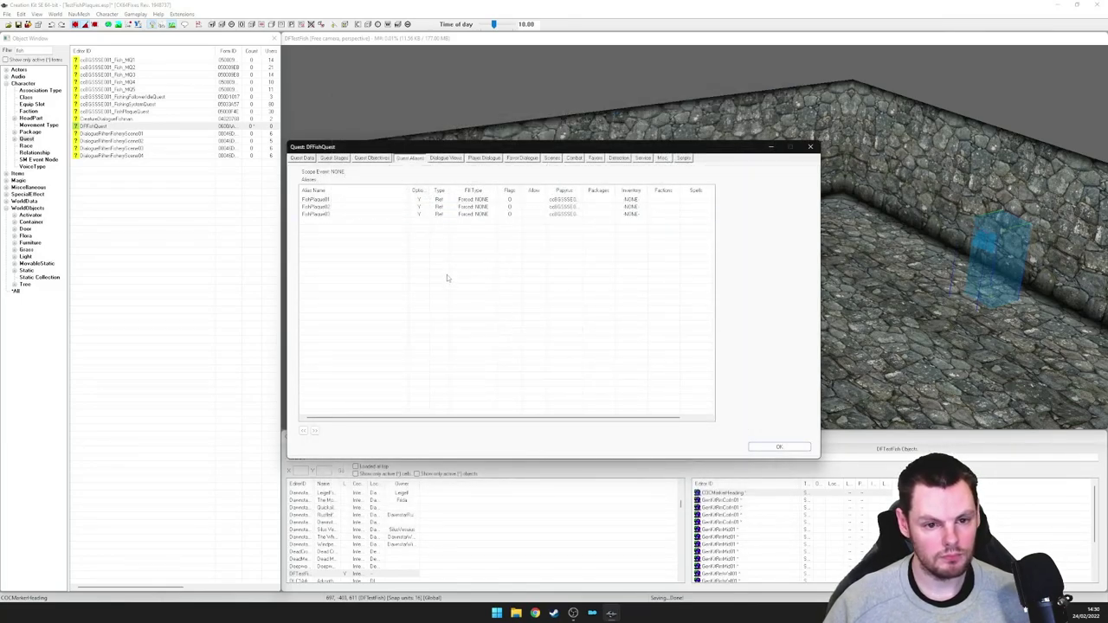
{"action": "left_click", "coordinate": [779, 446]}
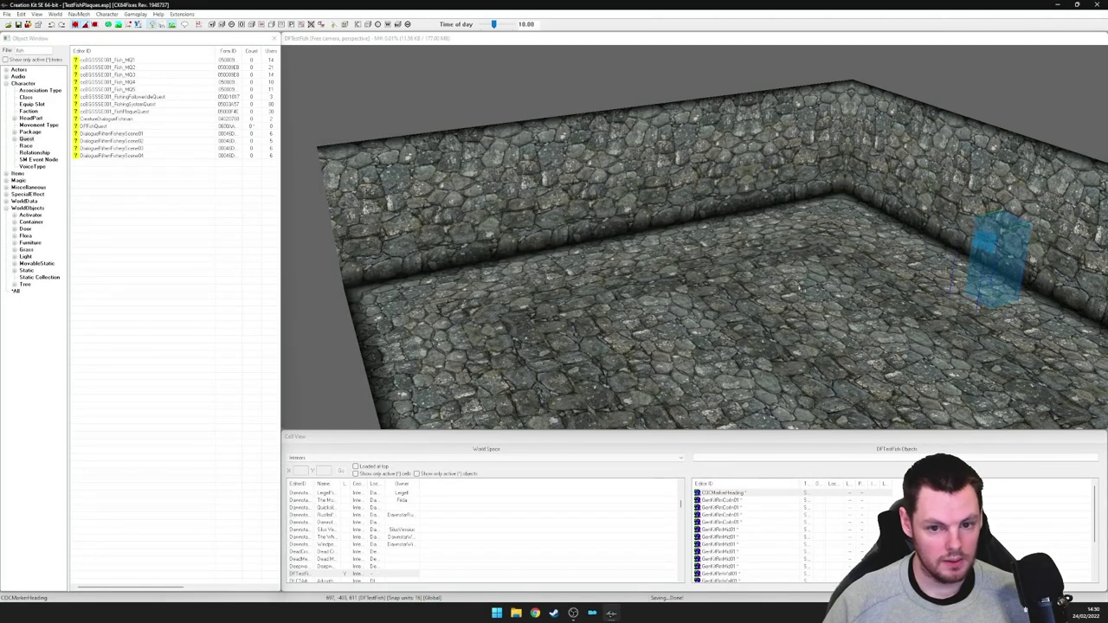
Filter the object list by "fish" and show the Static objects
{"action": "left_click", "coordinate": [835, 278]}
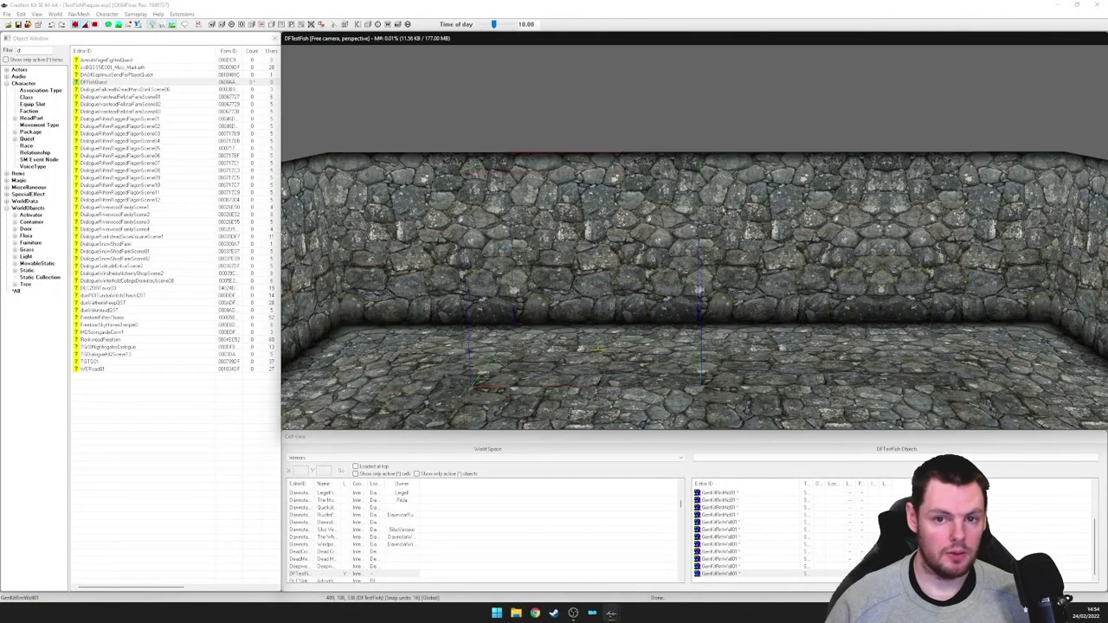
{"action": "middle_click_drag", "start_coordinate": [653, 212], "coordinate": [656, 216]}
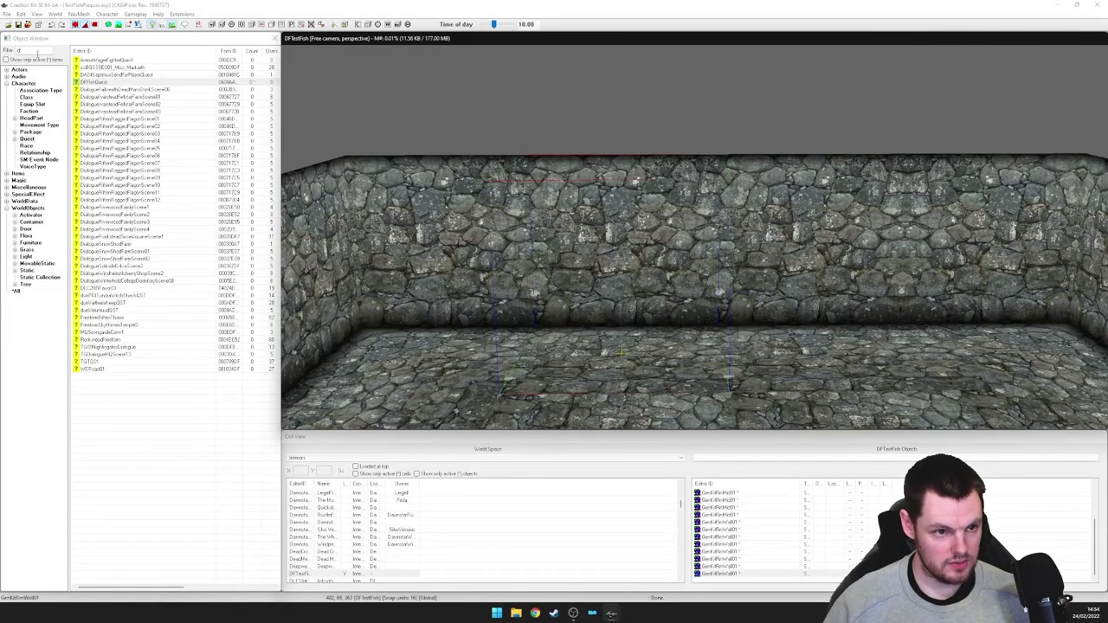
{"action": "left_click", "coordinate": [39, 53]}
{"action": "type", "text": "fish"}
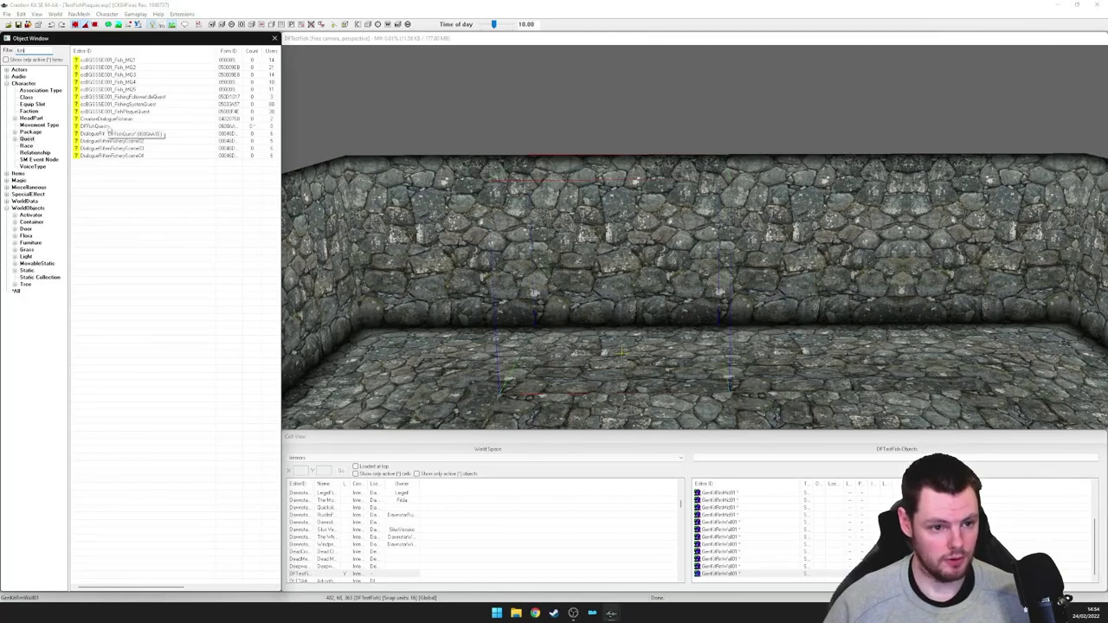
{"action": "left_click", "coordinate": [27, 270]}
{"action": "left_click", "coordinate": [149, 251]}
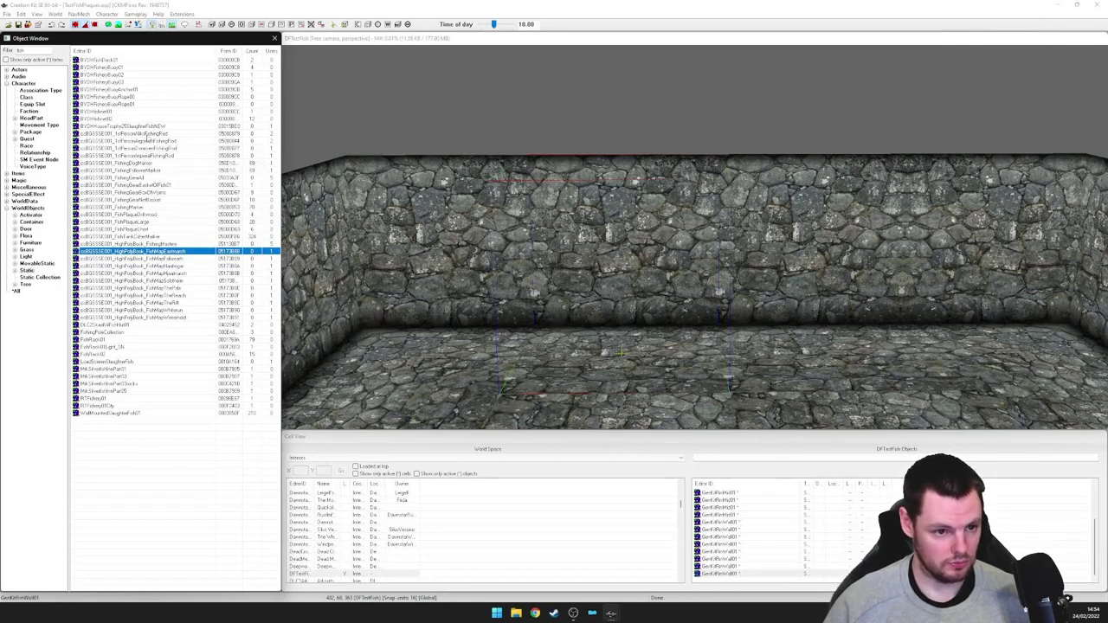
Preview the fish plaque statics, covering the driftwood, large and short versions
{"action": "left_click", "coordinate": [134, 163]}
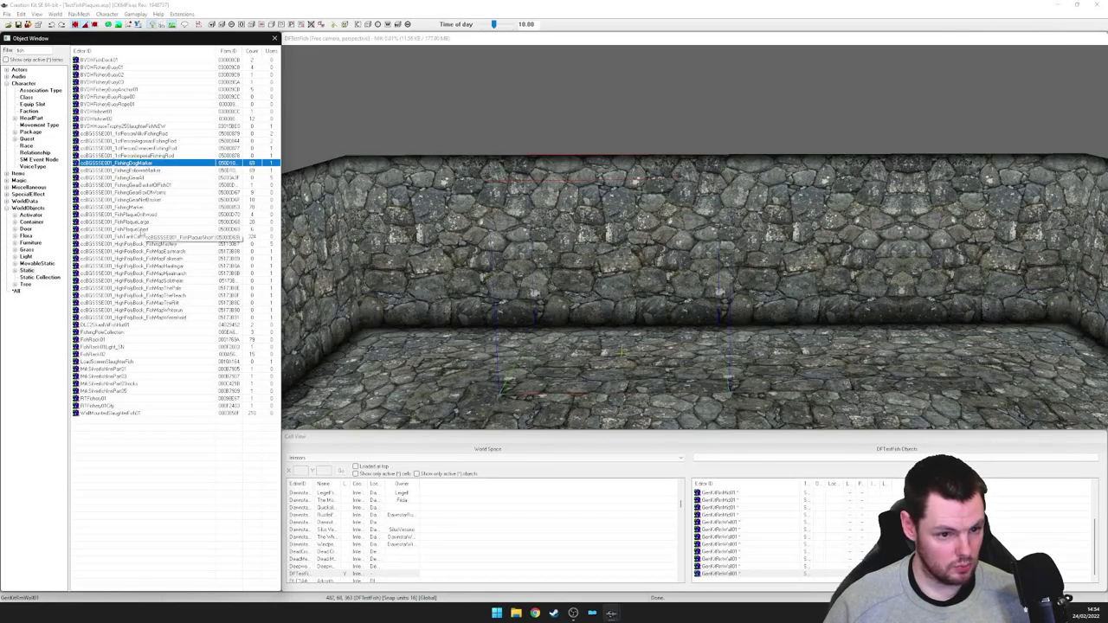
{"action": "left_click", "coordinate": [134, 222]}
{"action": "left_click", "coordinate": [134, 215]}
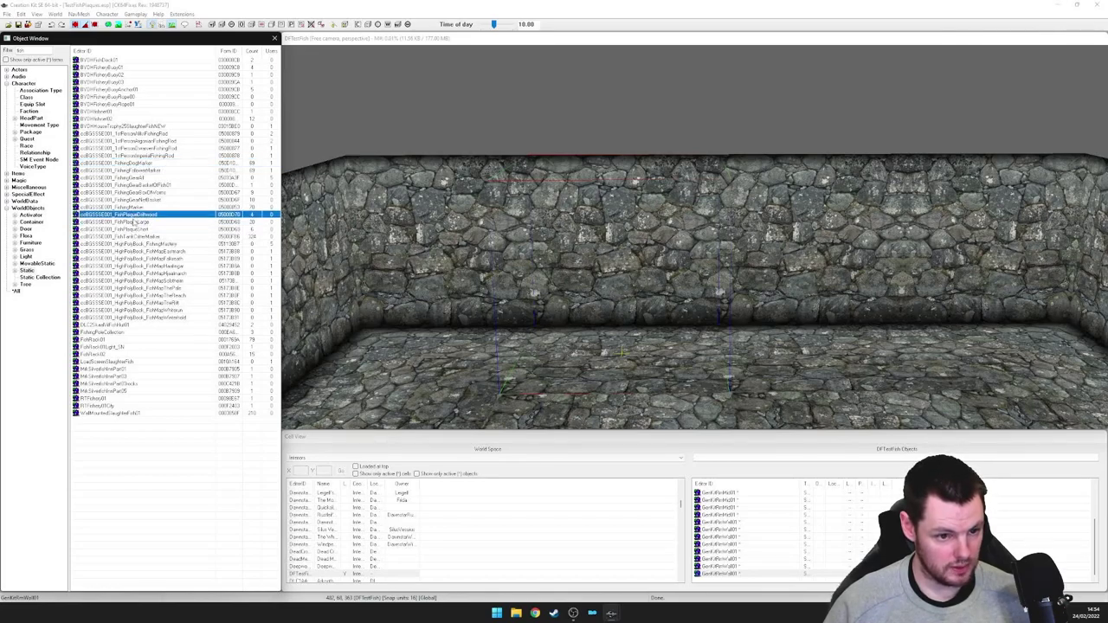
{"action": "right_click", "coordinate": [154, 216]}
{"action": "left_click", "coordinate": [163, 260]}
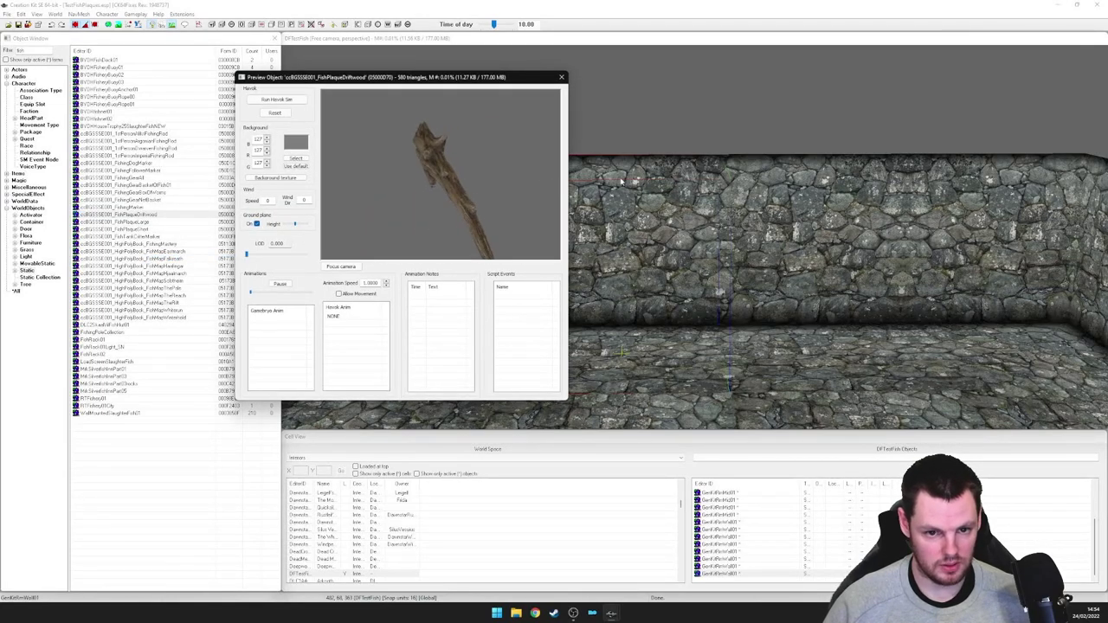
{"action": "left_click", "coordinate": [128, 222]}
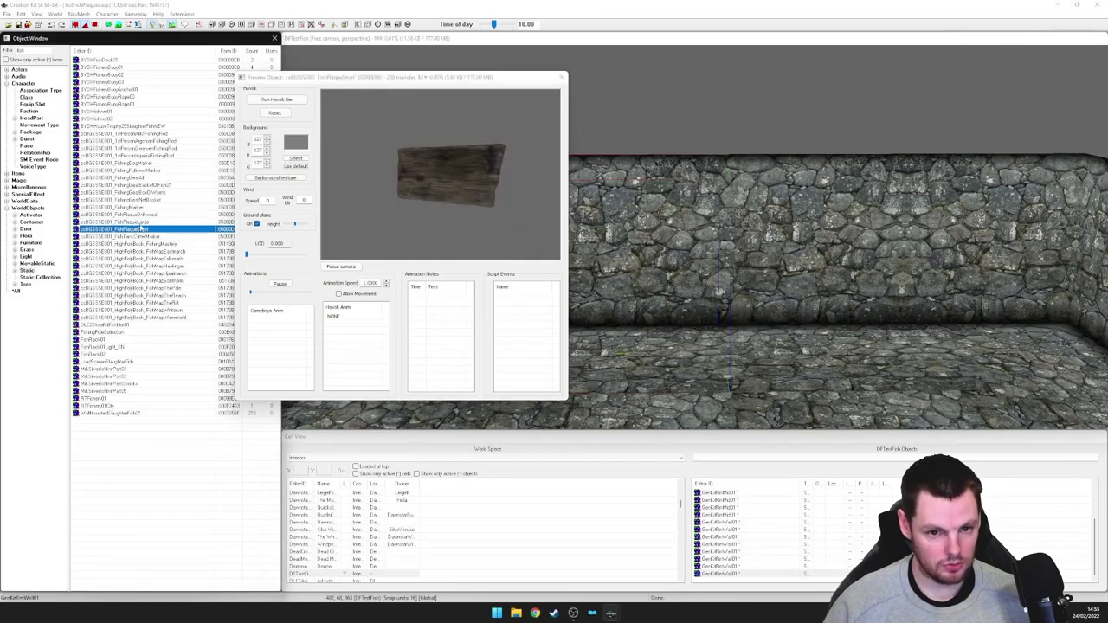
{"action": "key", "text": "Up"}
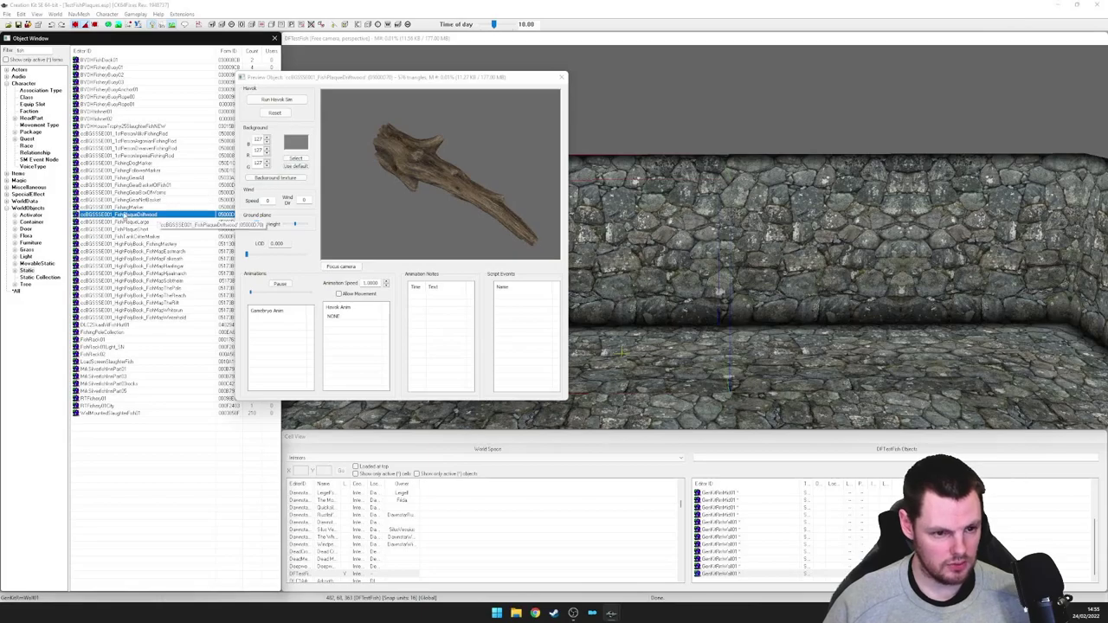
Place the ccBGSSSE001_FishPlaqueDriftwood static in the test cell and position it on the stone wall
{"action": "left_click_drag", "start_coordinate": [130, 214], "coordinate": [705, 253]}
{"action": "scroll", "coordinate": [702, 253], "scroll_direction": "up", "scroll_amount": 4}
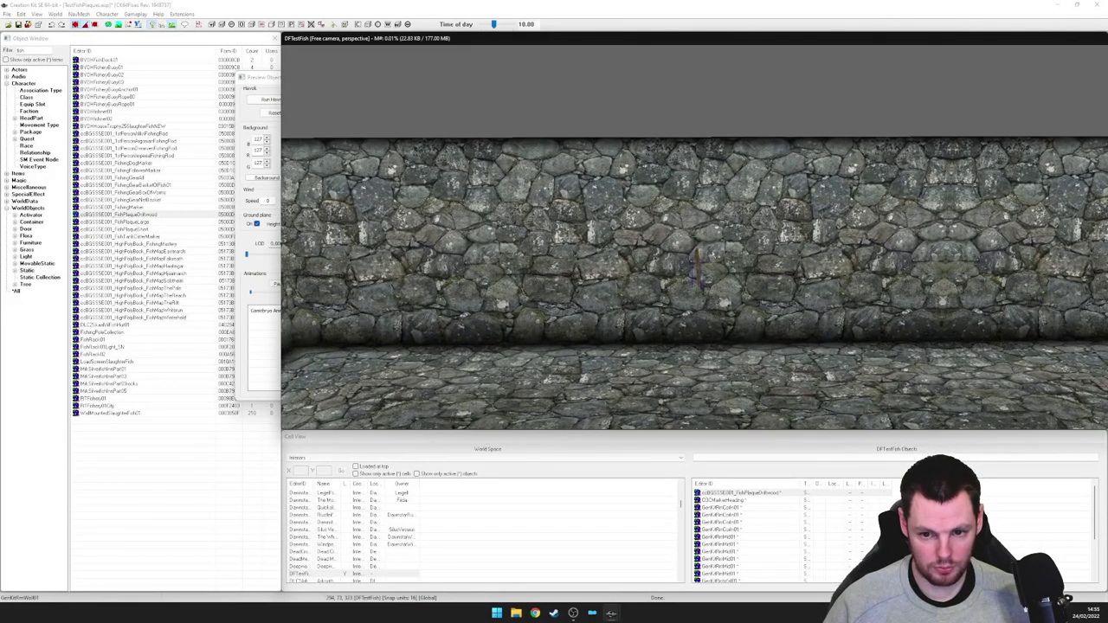
{"action": "scroll", "coordinate": [703, 260], "scroll_direction": "up", "scroll_amount": 3}
{"action": "middle_click_drag", "start_coordinate": [702, 260], "coordinate": [746, 264], "text": "shift"}
{"action": "left_click_drag", "start_coordinate": [709, 263], "coordinate": [681, 258]}
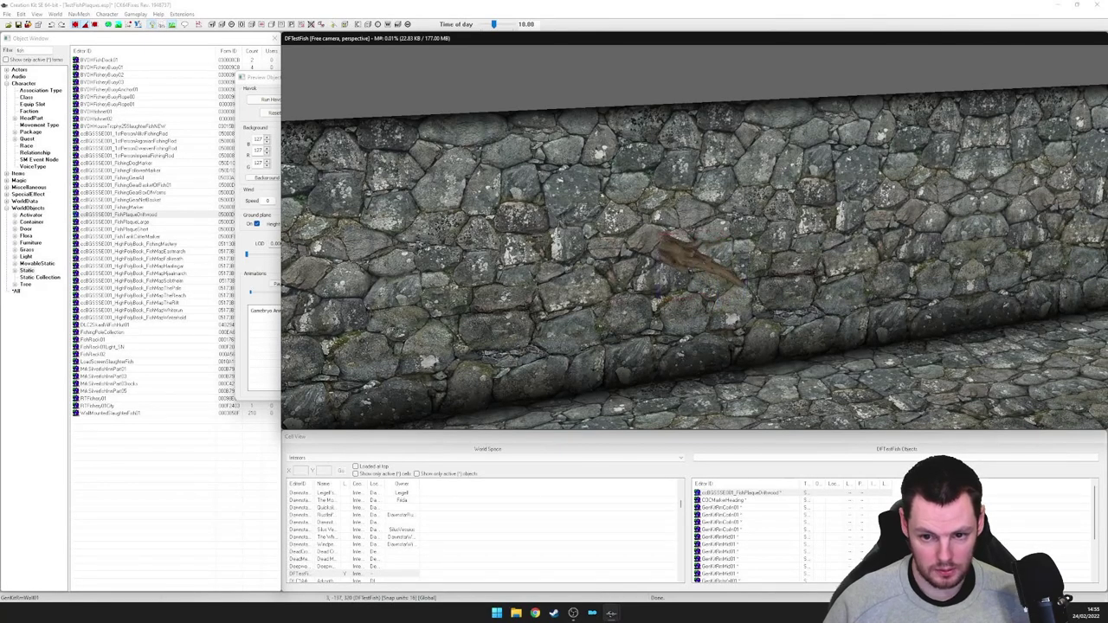
Place ccBGSSSE001_FishPlaqueLarge on the wall below the driftwood plaque and duplicate it as a second large plaque
{"action": "left_click_drag", "start_coordinate": [109, 221], "coordinate": [789, 305]}
{"action": "middle_click_drag", "start_coordinate": [789, 304], "coordinate": [762, 305], "text": "shift"}
{"action": "left_click_drag", "start_coordinate": [761, 305], "coordinate": [661, 308]}
{"action": "key", "text": "ctrl+d"}
{"action": "key", "text": "ctrl+d"}
Arrange the driftwood plaque above and centred between the two large plaques, moving the large plaques closer together
{"action": "middle_click_drag", "start_coordinate": [660, 308], "coordinate": [674, 280], "text": "shift"}
{"action": "left_click", "coordinate": [677, 255]}
{"action": "key", "text": "z"}
{"action": "left_click_drag", "start_coordinate": [677, 255], "coordinate": [677, 192]}
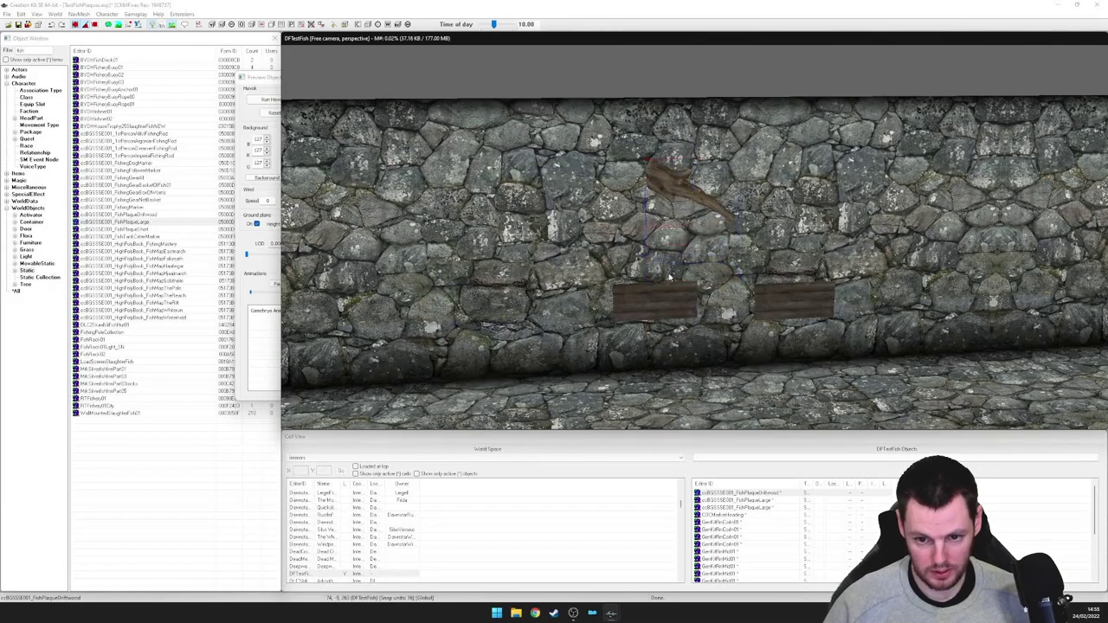
{"action": "left_click", "coordinate": [792, 312]}
{"action": "key", "text": "z"}
{"action": "left_click_drag", "start_coordinate": [791, 312], "coordinate": [761, 299]}
{"action": "left_click", "coordinate": [673, 184]}
{"action": "left_click_drag", "start_coordinate": [673, 184], "coordinate": [712, 183]}
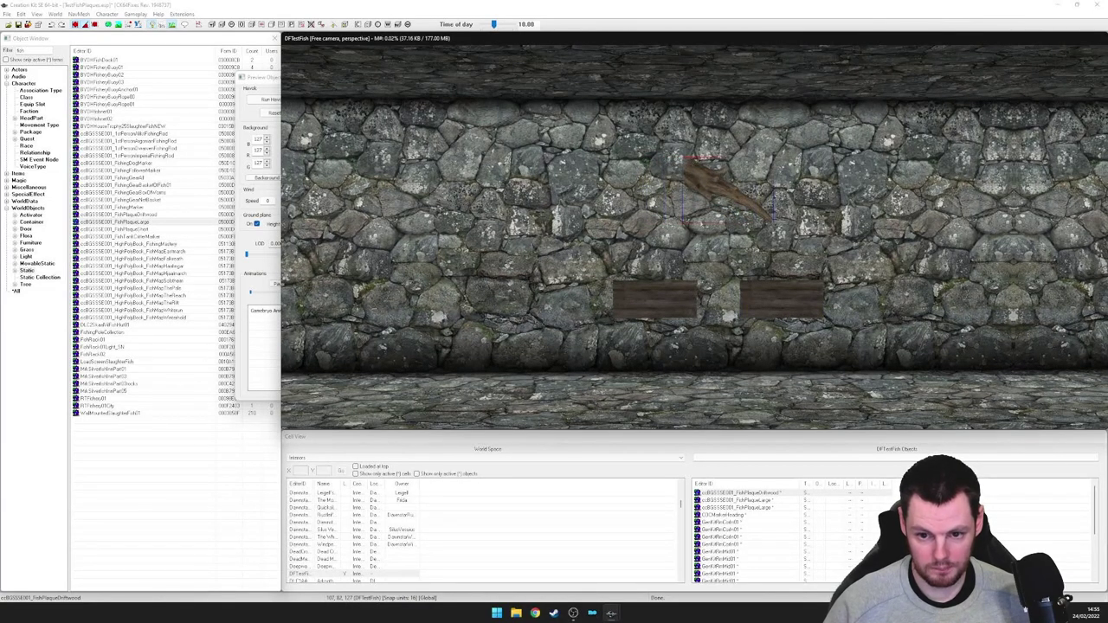
Raise both large plaques together along the wall, closer to the driftwood plaque
{"action": "left_click", "coordinate": [692, 300]}
{"action": "left_click", "coordinate": [761, 297], "text": "ctrl"}
{"action": "key", "text": "z"}
{"action": "left_click_drag", "start_coordinate": [761, 296], "coordinate": [761, 259]}
Select all three plaques and examine from the side how they sit against the wall
{"action": "middle_click_drag", "start_coordinate": [762, 260], "coordinate": [769, 185], "text": "shift"}
{"action": "left_click", "coordinate": [761, 177], "text": "ctrl"}
{"action": "scroll", "coordinate": [761, 178], "scroll_direction": "up", "scroll_amount": 5}
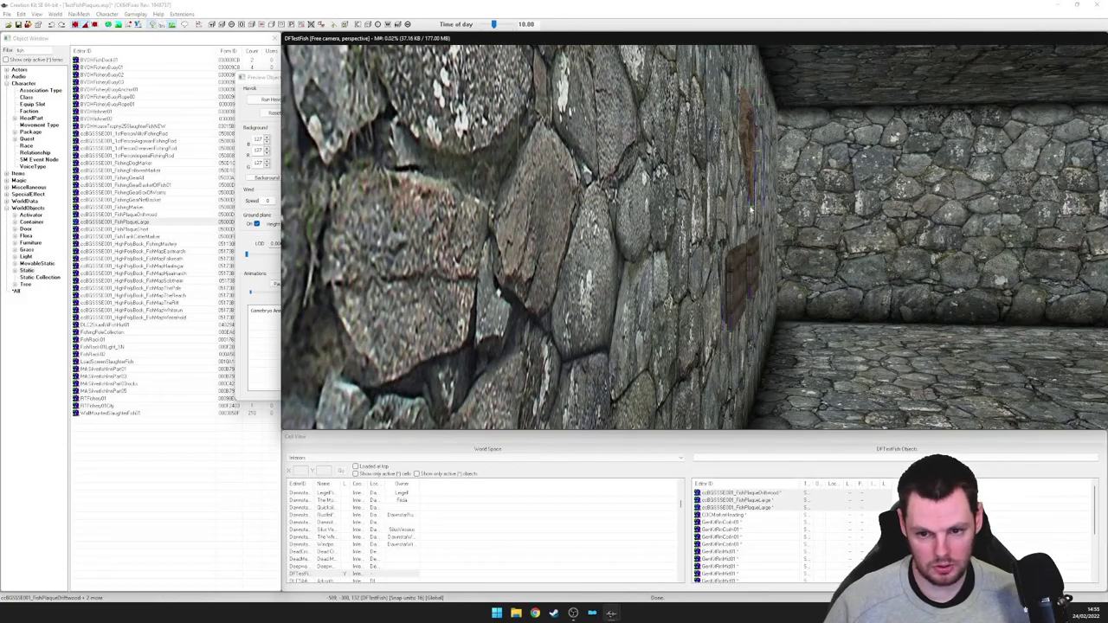
{"action": "middle_click_drag", "start_coordinate": [751, 209], "coordinate": [749, 164], "text": "shift"}
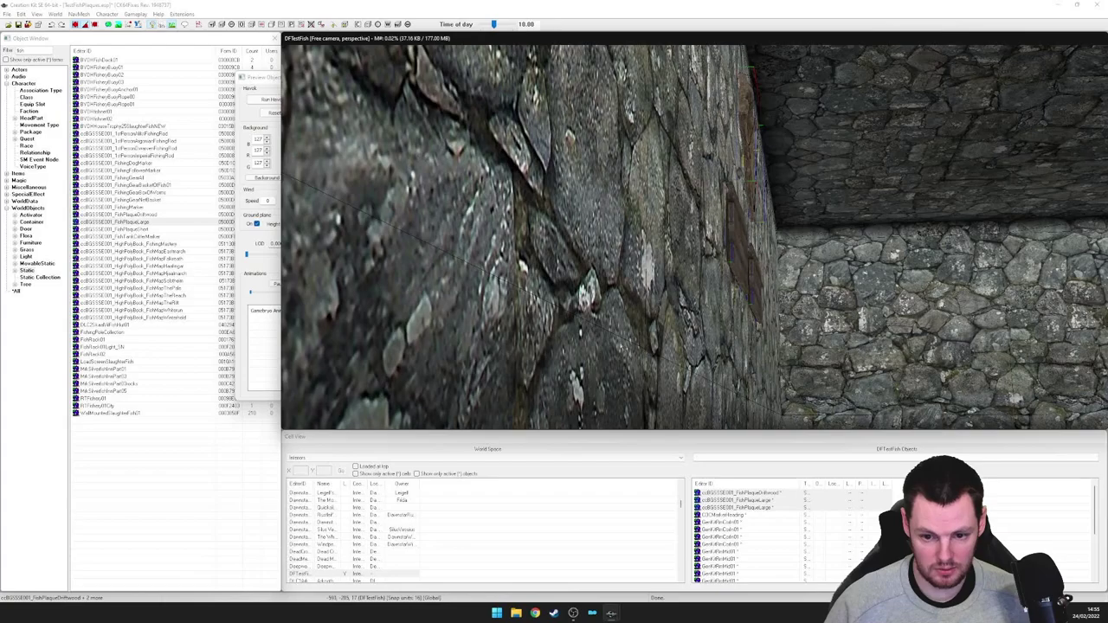
{"action": "middle_click_drag", "start_coordinate": [749, 208], "coordinate": [748, 247], "text": "shift"}
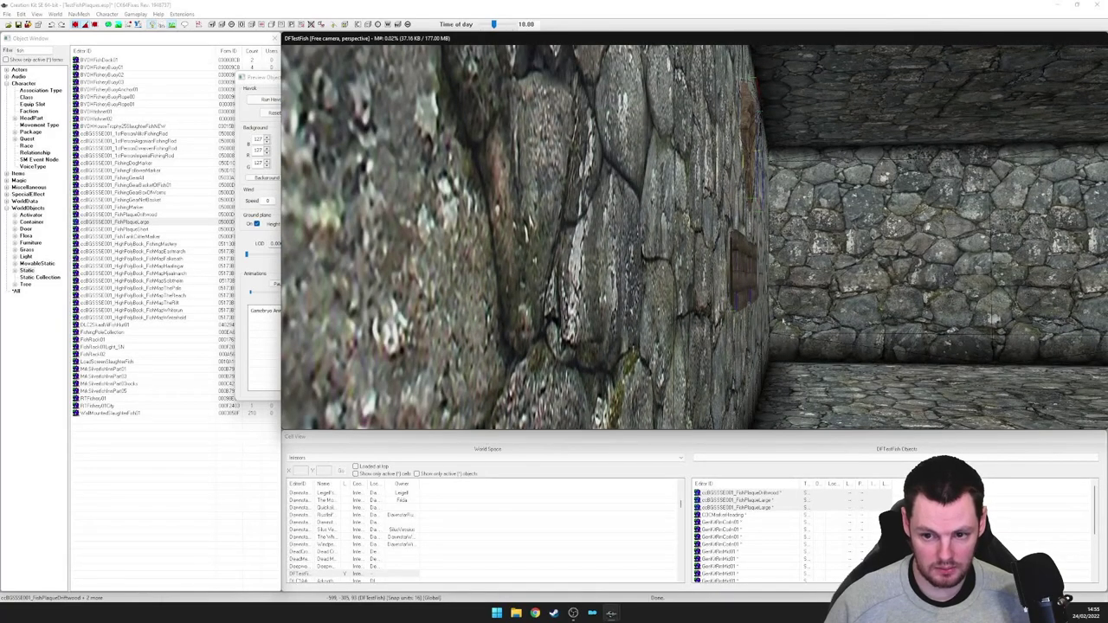
{"action": "middle_click_drag", "start_coordinate": [749, 208], "coordinate": [732, 226], "text": "shift"}
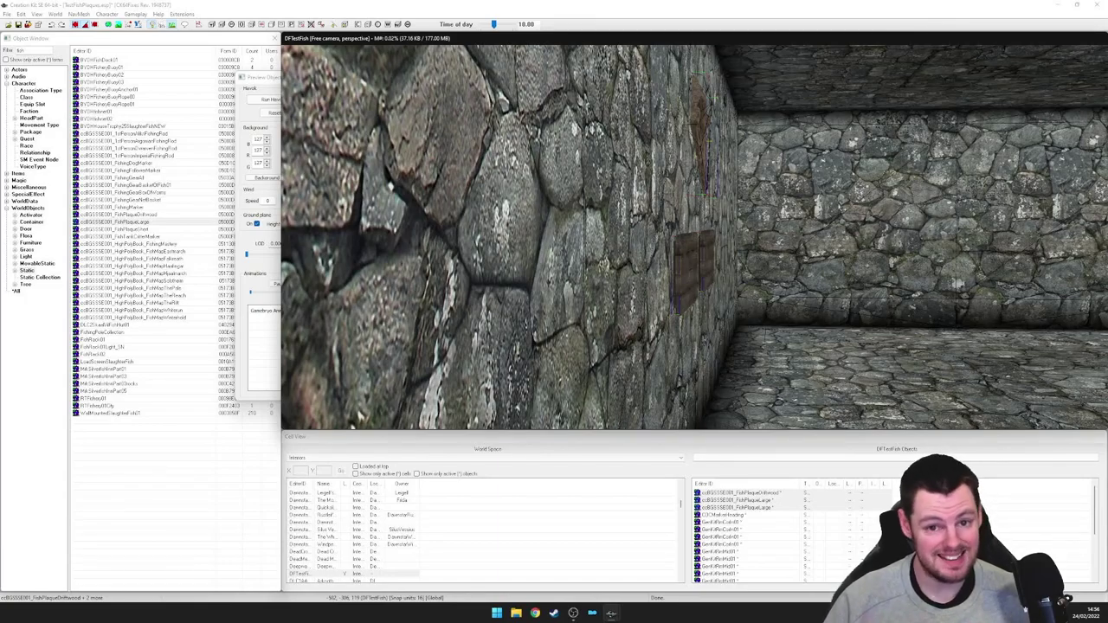
{"action": "key", "text": "f"}
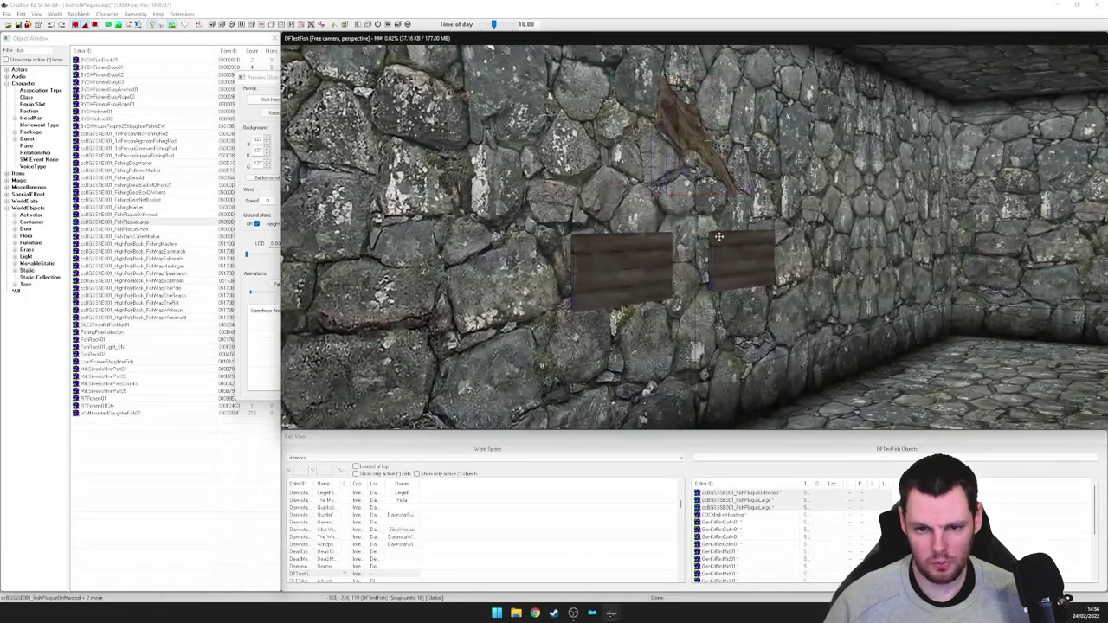
Mark the driftwood plaque's reference as Initially Disabled and accept the change
{"action": "scroll", "coordinate": [692, 132], "scroll_direction": "down", "scroll_amount": 3}
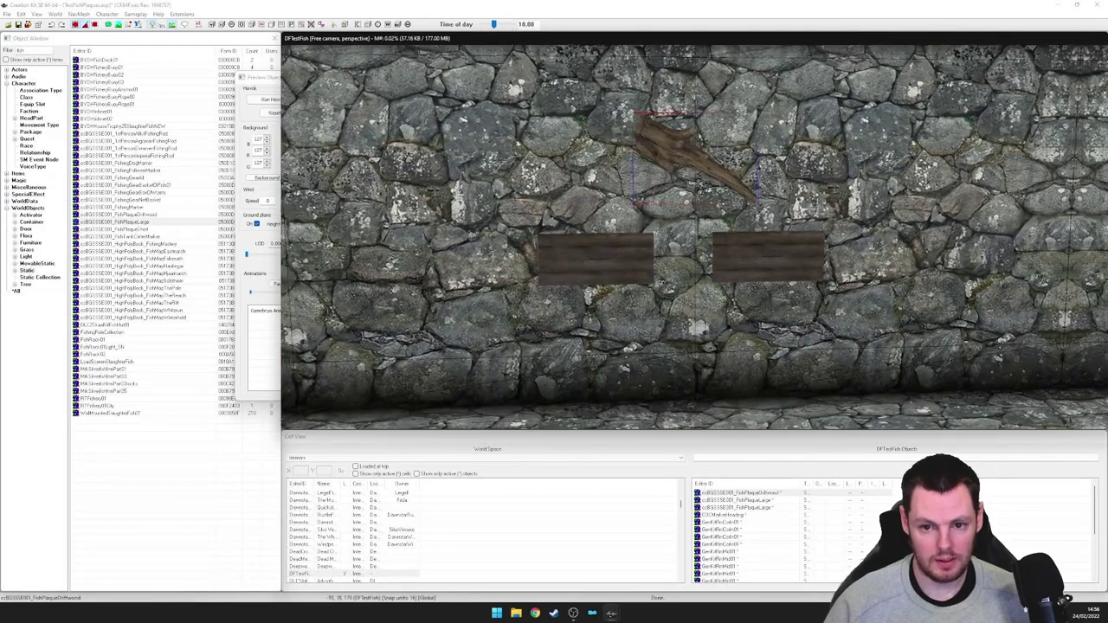
{"action": "middle_click_drag", "start_coordinate": [692, 131], "coordinate": [703, 141], "text": "shift"}
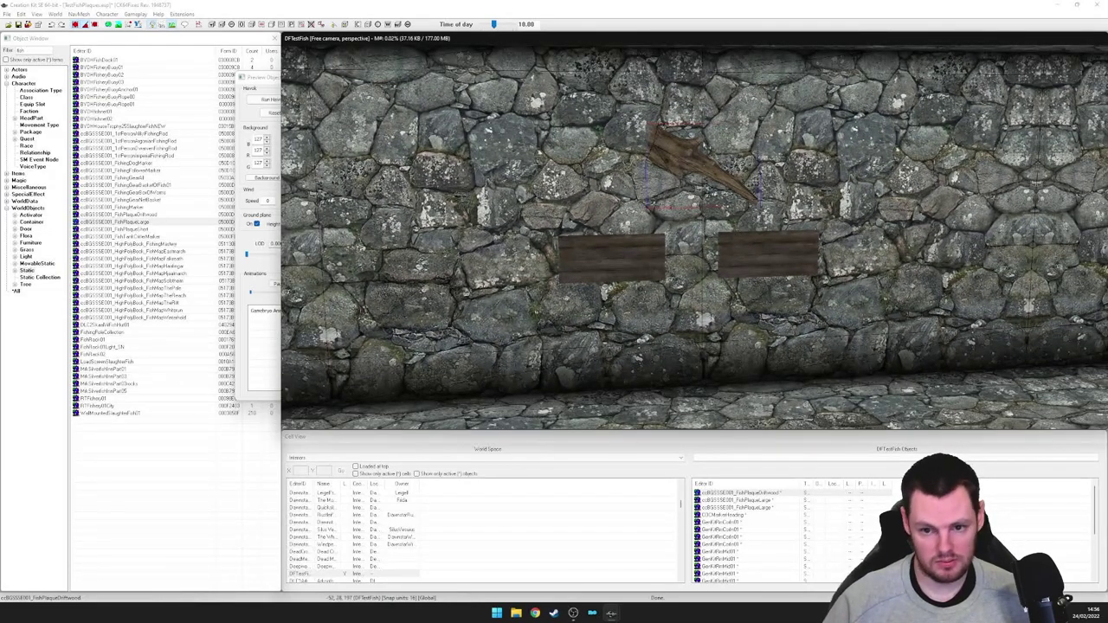
{"action": "scroll", "coordinate": [683, 154], "scroll_direction": "up", "scroll_amount": 3}
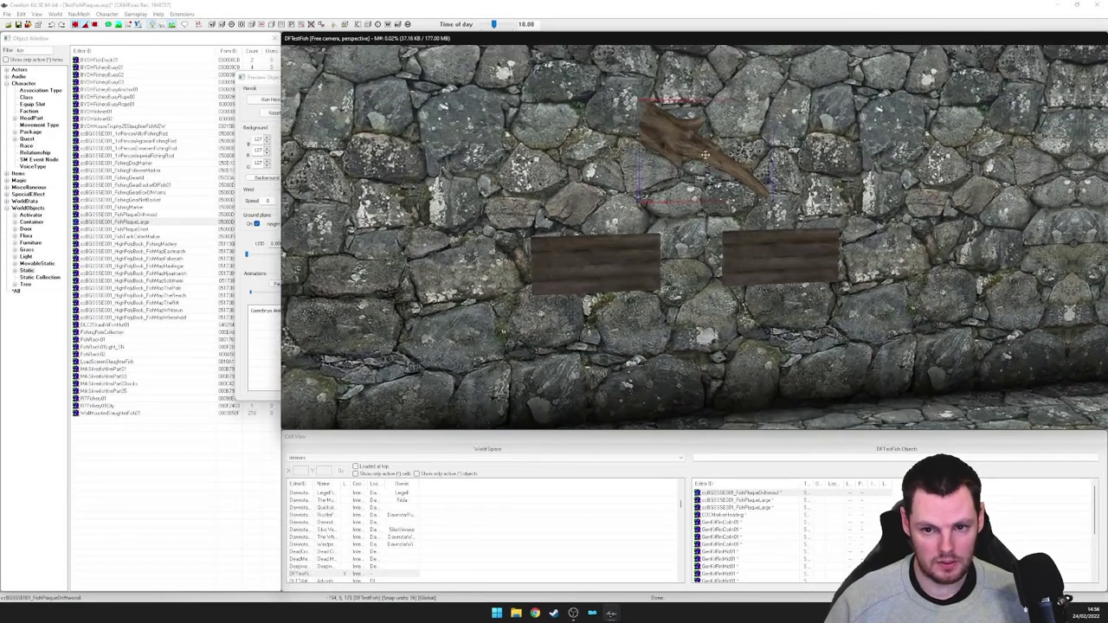
{"action": "middle_click_drag", "start_coordinate": [680, 156], "coordinate": [669, 150], "text": "shift"}
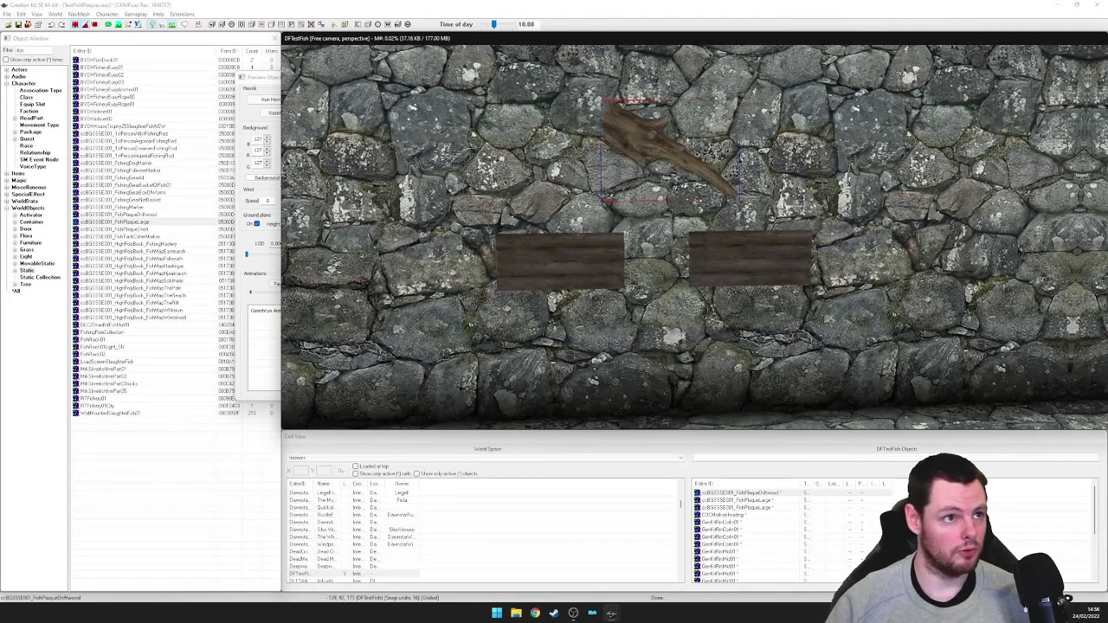
{"action": "middle_click_drag", "start_coordinate": [700, 182], "coordinate": [675, 165]}
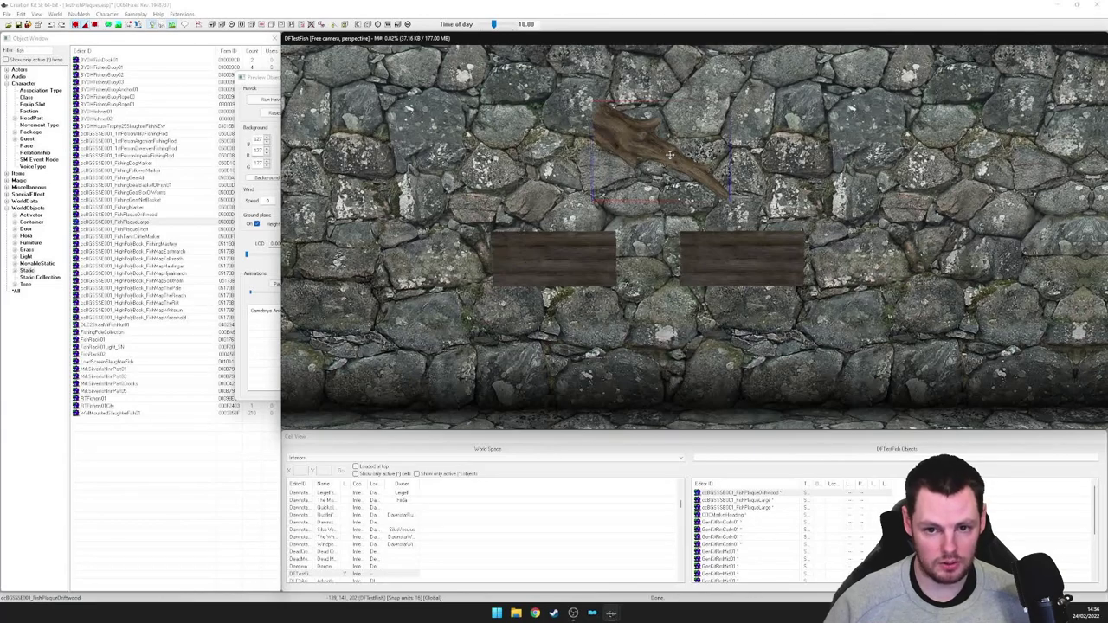
{"action": "middle_click_drag", "start_coordinate": [629, 150], "coordinate": [635, 150], "text": "shift"}
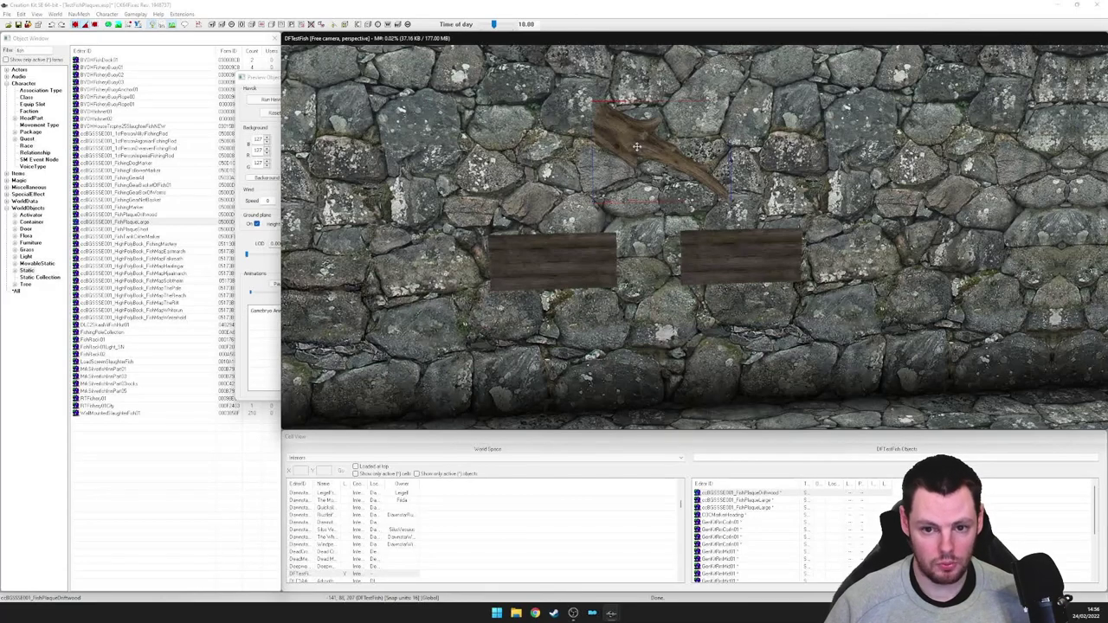
{"action": "double_click", "coordinate": [634, 150]}
{"action": "left_click", "coordinate": [474, 381]}
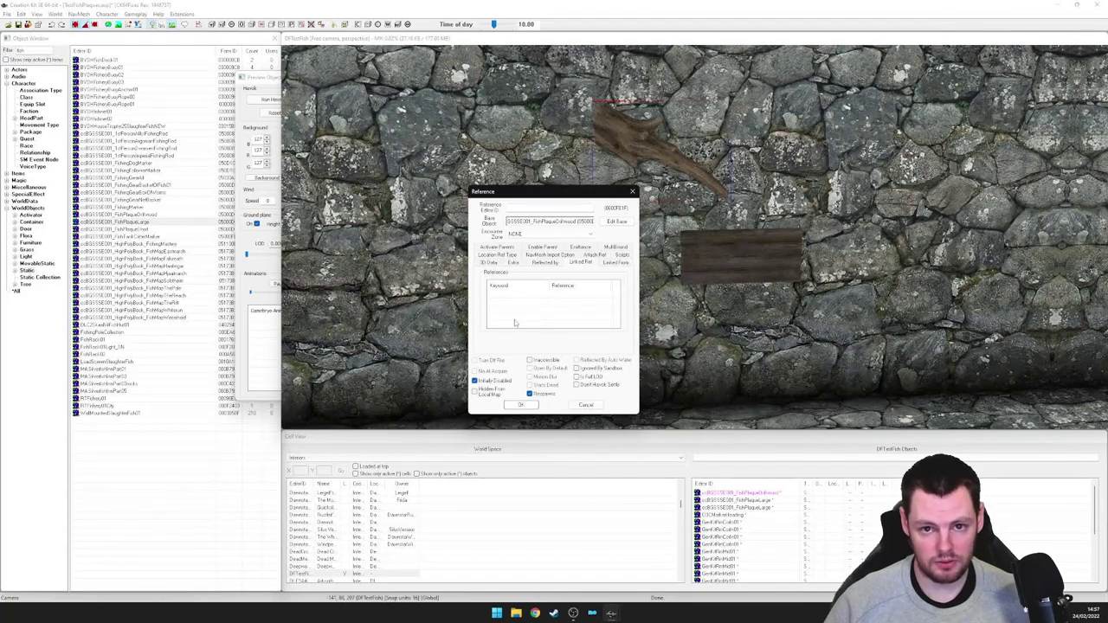
{"action": "left_click", "coordinate": [520, 404]}
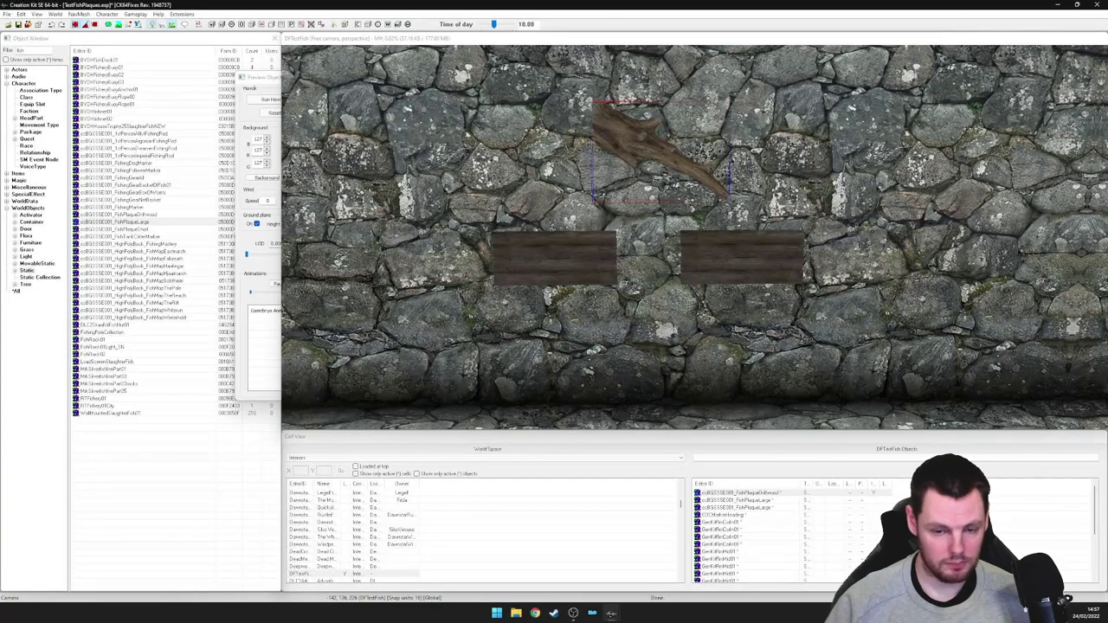
Try to batch-set the driftwood plaque as the enable parent of both large plaques
{"action": "left_click", "coordinate": [770, 262]}
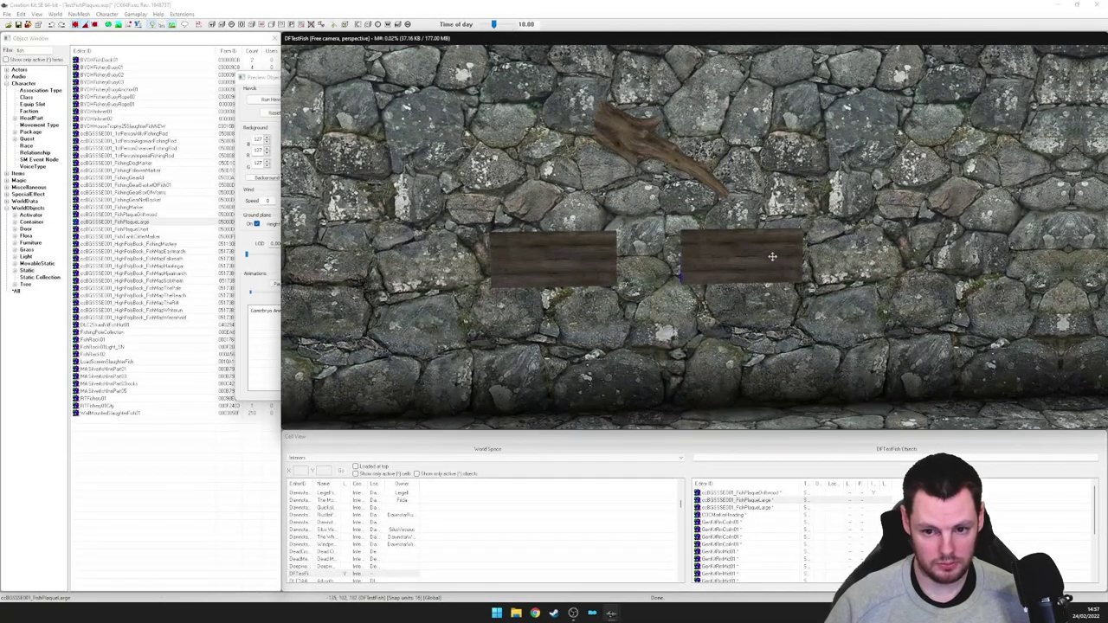
{"action": "left_click", "coordinate": [567, 254], "text": "ctrl"}
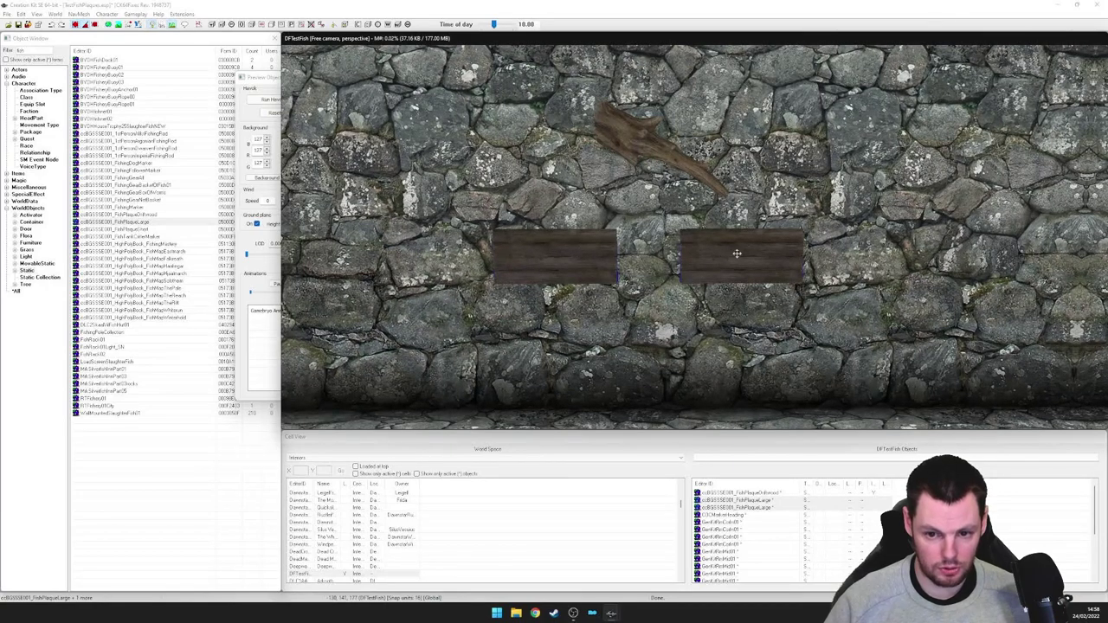
{"action": "double_click", "coordinate": [728, 262]}
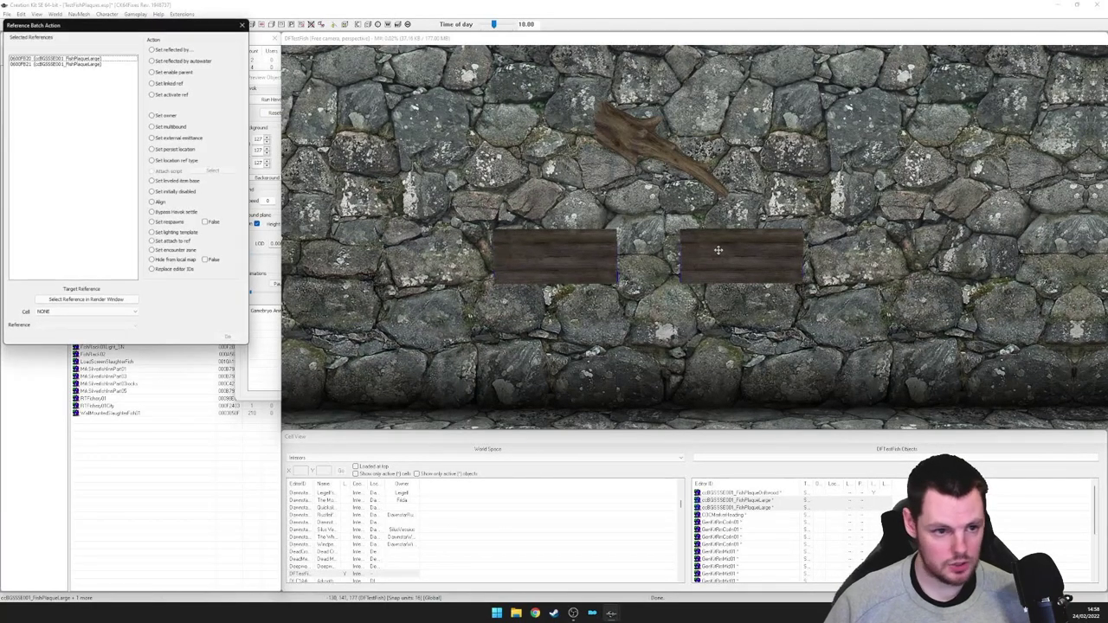
{"action": "left_click", "coordinate": [164, 73]}
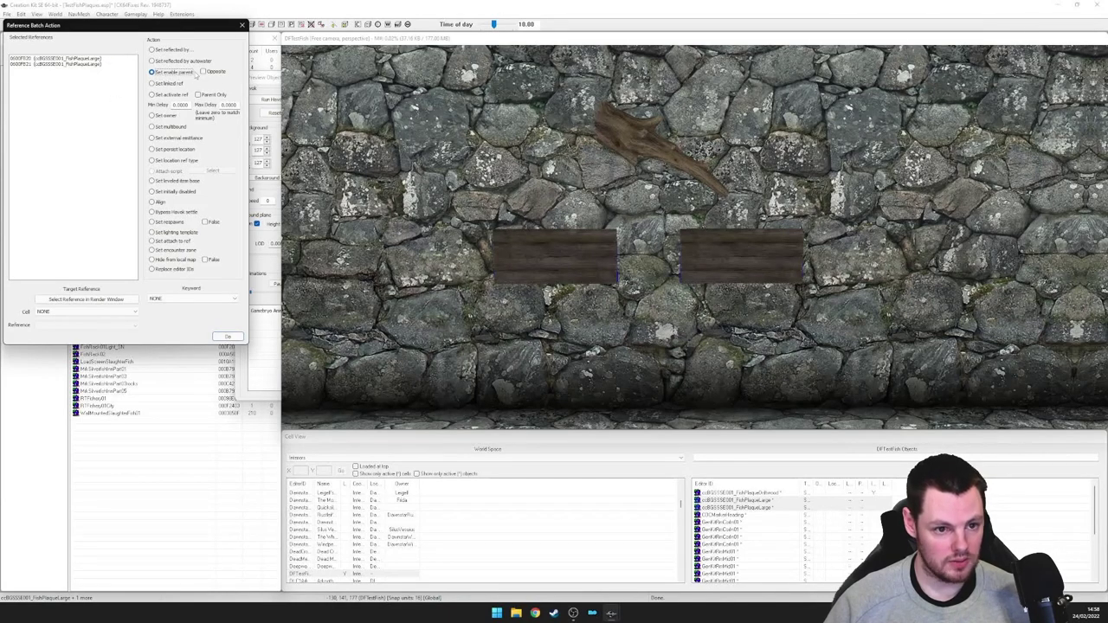
{"action": "left_click", "coordinate": [103, 300]}
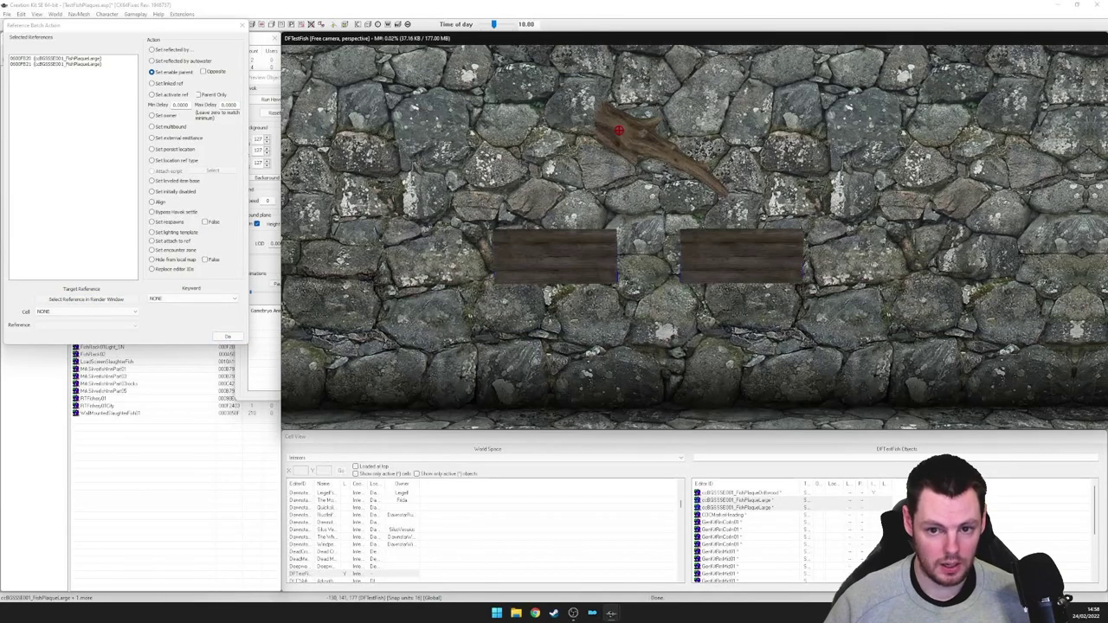
{"action": "left_click", "coordinate": [640, 141]}
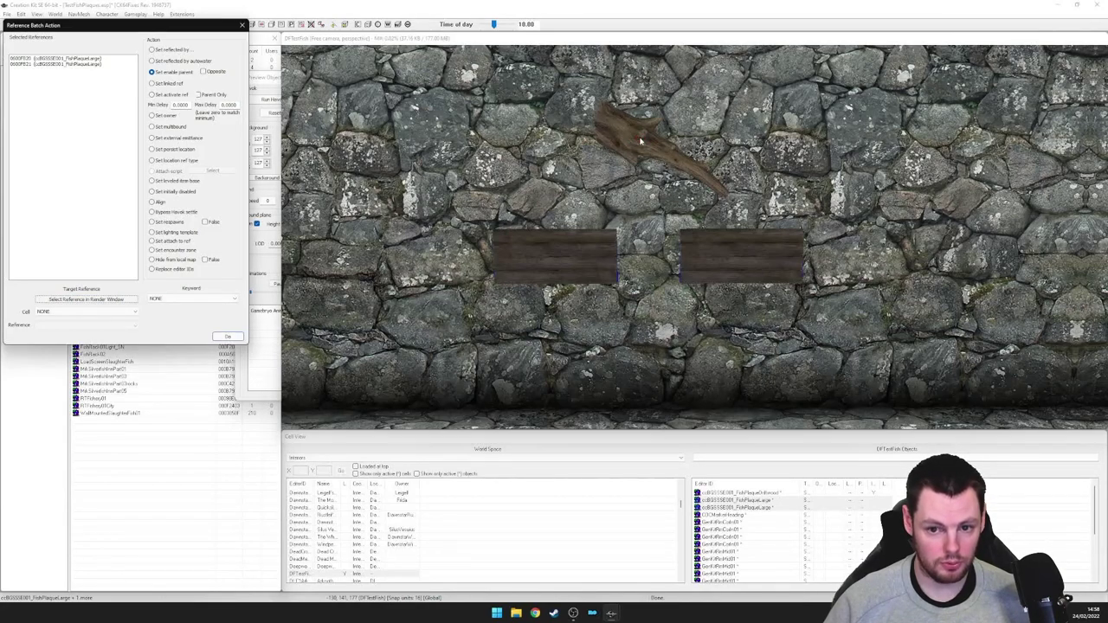
{"action": "left_click", "coordinate": [242, 25]}
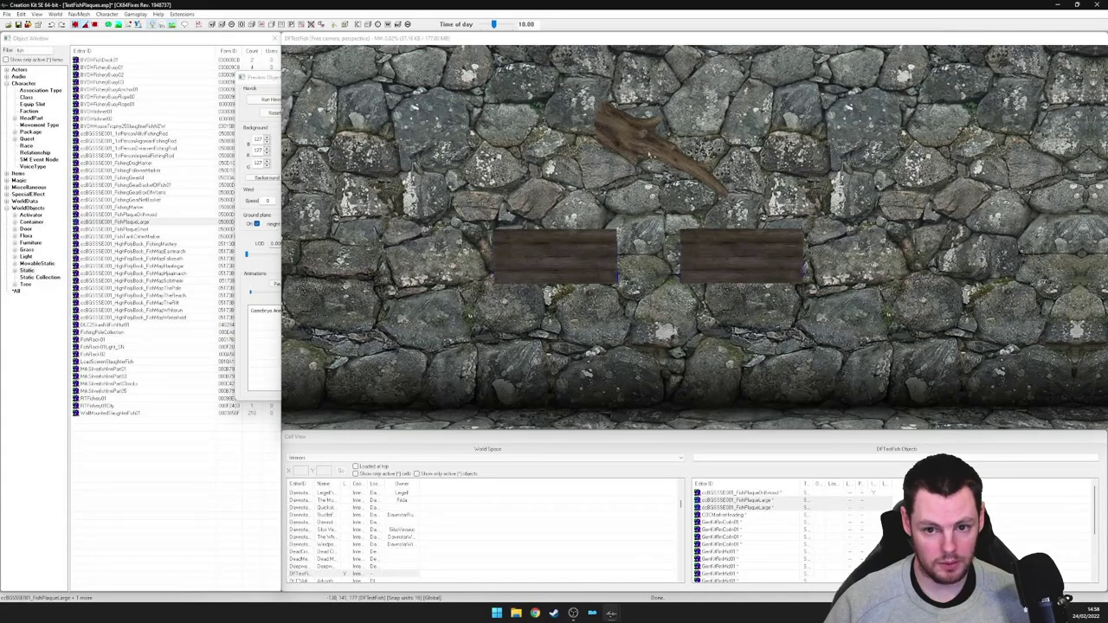
Give the driftwood plaque's reference the editor ID DFRefFishPlaque01
{"action": "double_click", "coordinate": [649, 154]}
{"action": "left_click_drag", "start_coordinate": [585, 194], "coordinate": [573, 215]}
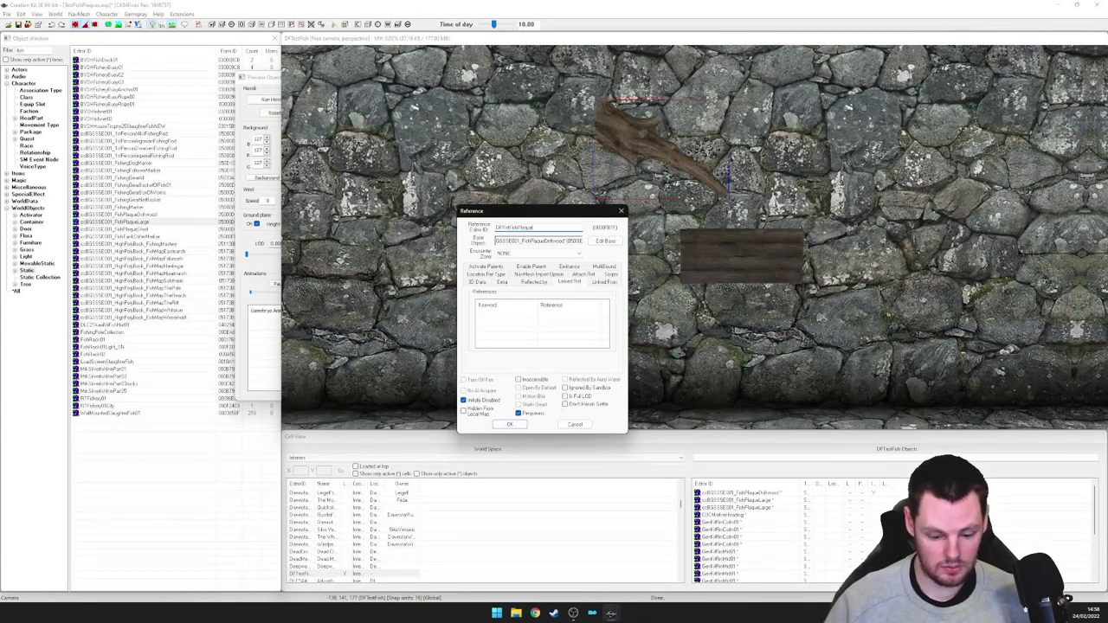
{"action": "left_click_drag", "start_coordinate": [537, 227], "coordinate": [487, 229]}
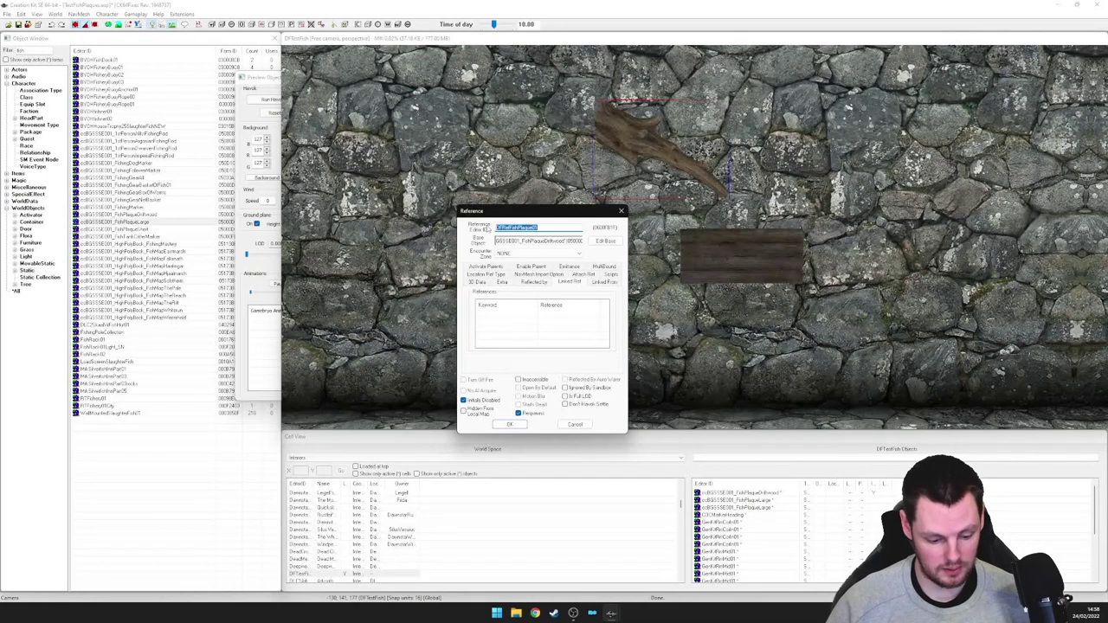
{"action": "left_click", "coordinate": [519, 424]}
Set the left large plaque's reference editor ID to DFRefFishPlaque02 and the right large plaque's to DFRefFishPlaque03
{"action": "double_click", "coordinate": [583, 257]}
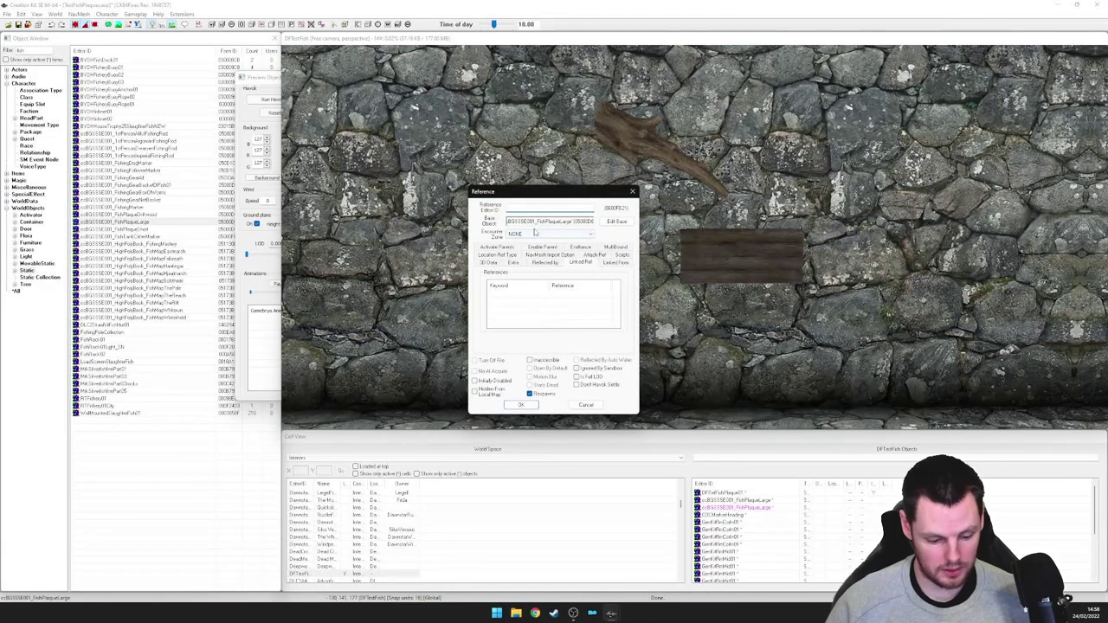
{"action": "key", "text": "BackSpace"}
{"action": "type", "text": "2"}
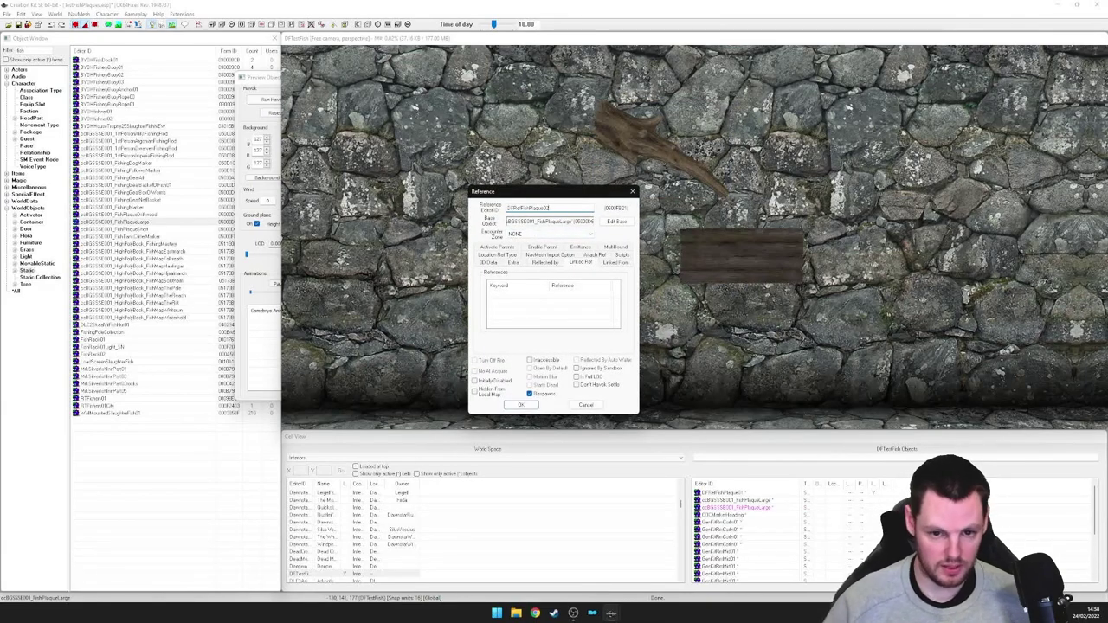
{"action": "left_click", "coordinate": [523, 405]}
{"action": "double_click", "coordinate": [740, 248]}
{"action": "type", "text": "DFRefFishPlaque01"}
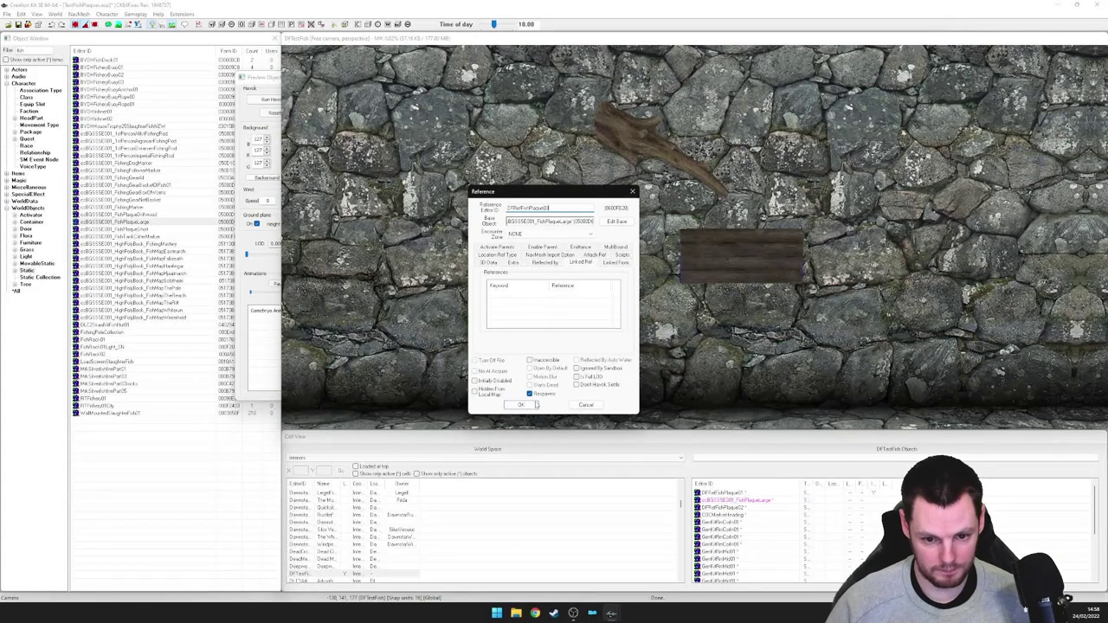
{"action": "left_click", "coordinate": [520, 405]}
Set up a batch Set enable parent action for the two large plaques, with DFRefFishPlaque01 in the DFTestFish cell as target reference
{"action": "left_click", "coordinate": [595, 247]}
{"action": "left_click", "coordinate": [701, 250], "text": "ctrl"}
{"action": "key", "text": "minus"}
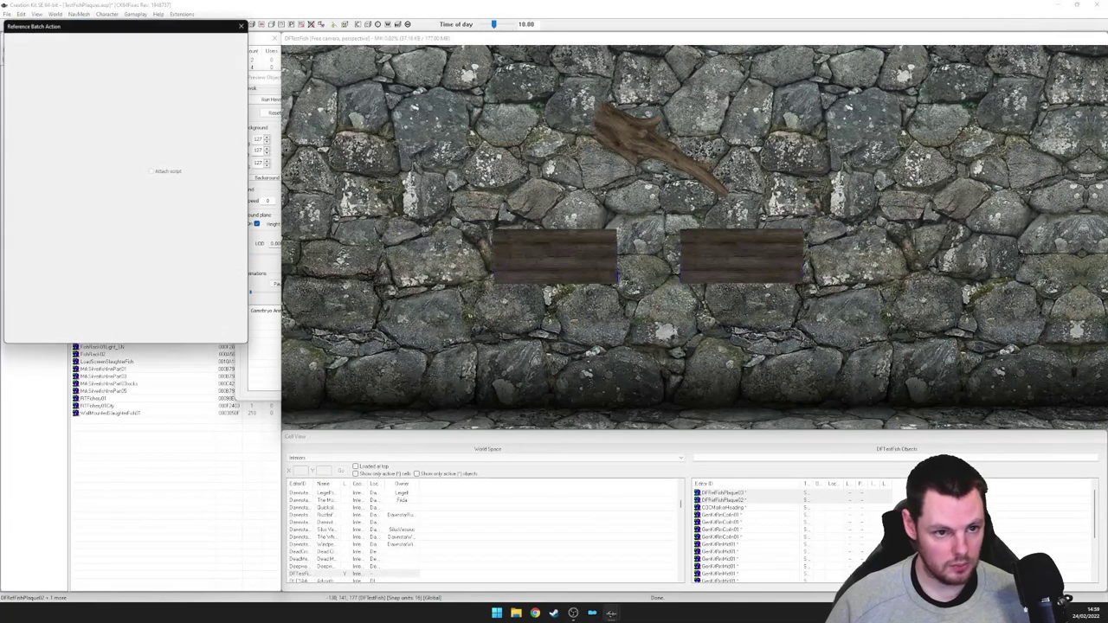
{"action": "left_click", "coordinate": [170, 73]}
{"action": "left_click", "coordinate": [86, 299]}
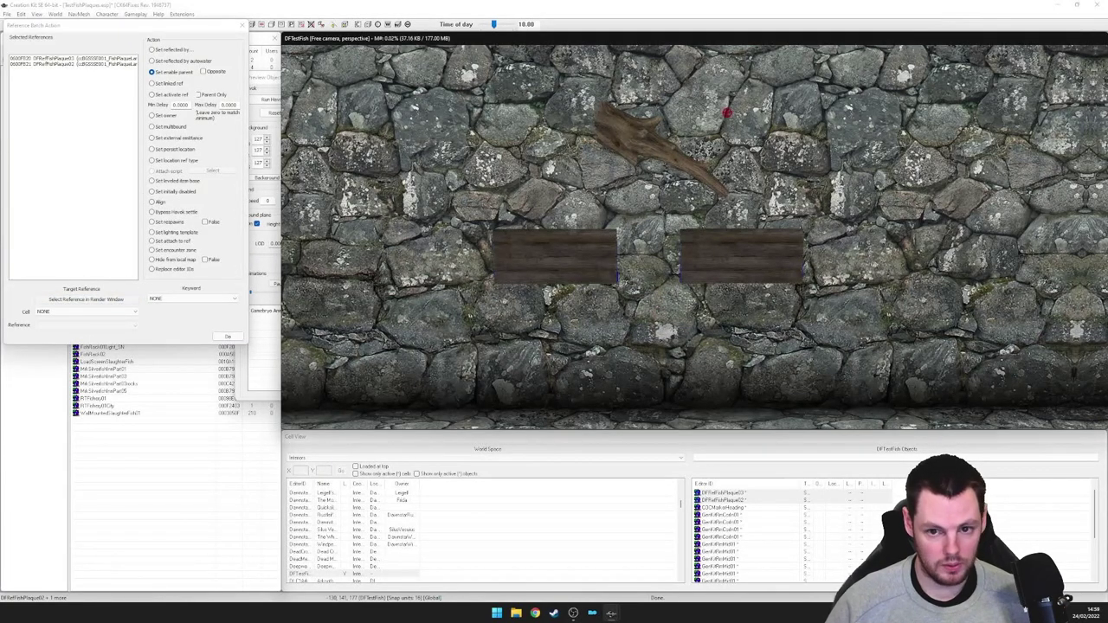
{"action": "left_click", "coordinate": [634, 140]}
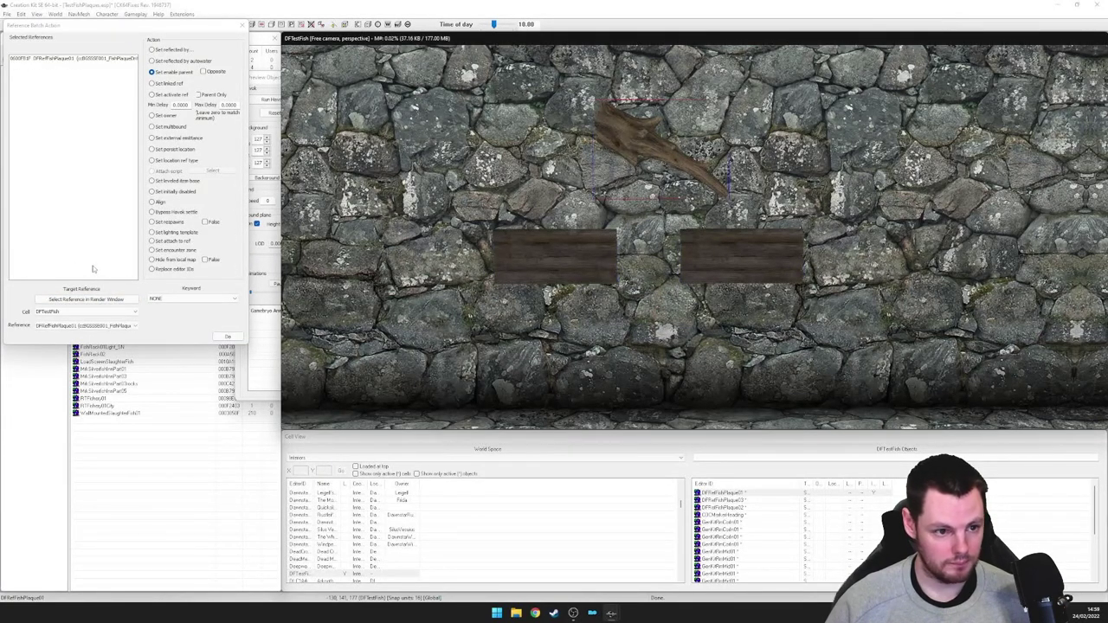
{"action": "left_click", "coordinate": [63, 263]}
{"action": "left_click", "coordinate": [641, 292]}
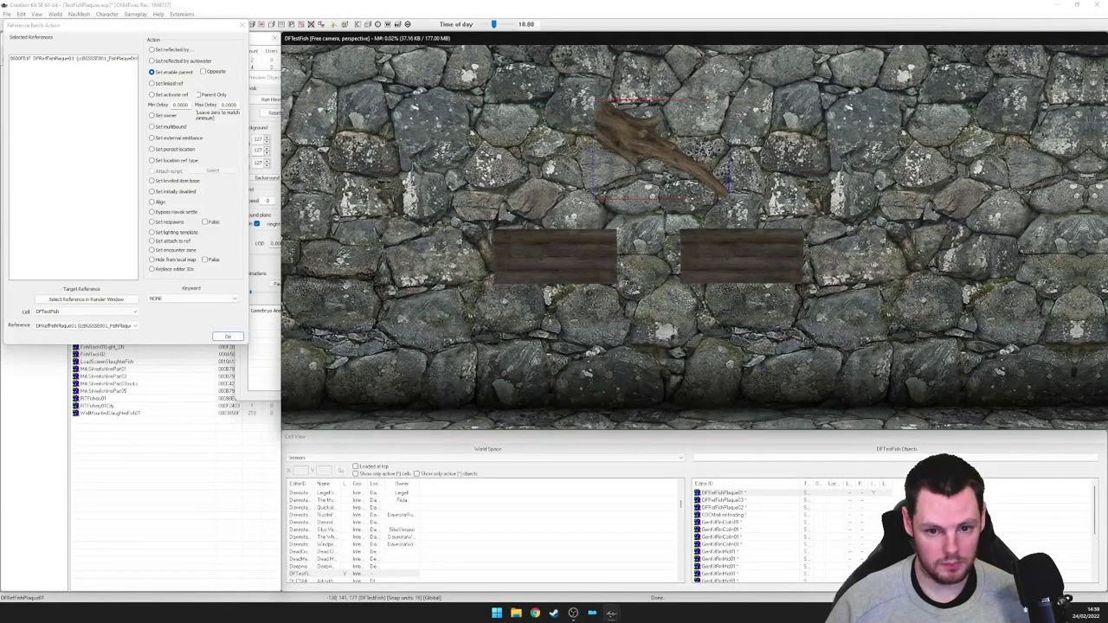
Reselect both large plaques, apply the driftwood plaque DFRefFishPlaque01 as their enable parent and close the batch action
{"action": "left_click", "coordinate": [702, 258]}
{"action": "left_click", "coordinate": [495, 251], "text": "ctrl"}
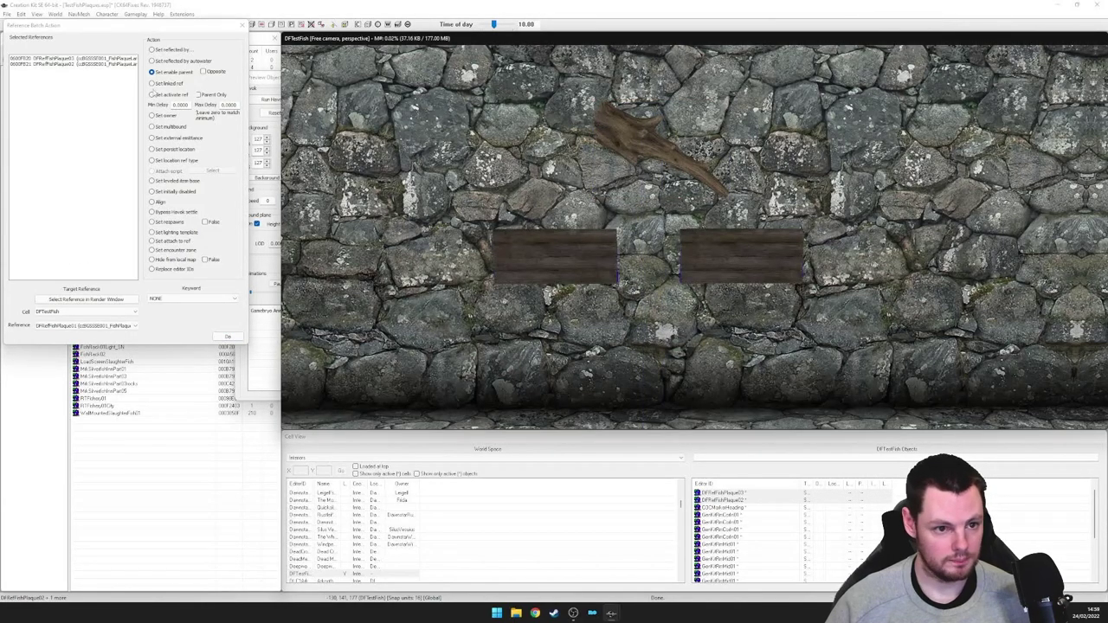
{"action": "left_click", "coordinate": [86, 299]}
{"action": "left_click", "coordinate": [637, 144]}
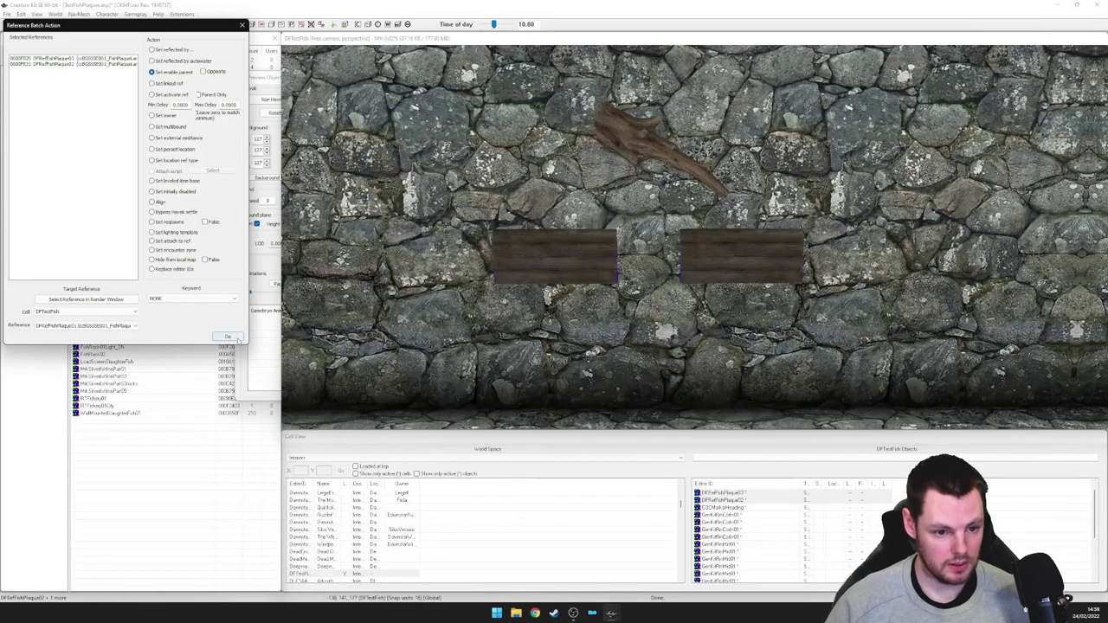
{"action": "left_click", "coordinate": [242, 24]}
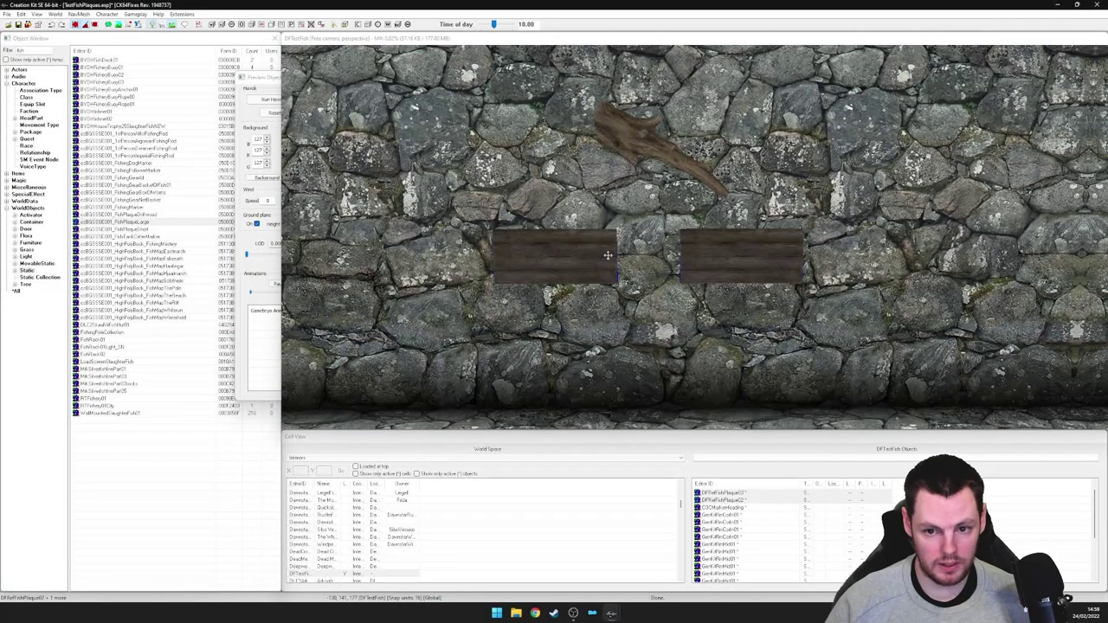
{"action": "middle_click_drag", "start_coordinate": [640, 233], "coordinate": [761, 285]}
{"action": "scroll", "coordinate": [673, 285], "scroll_direction": "up", "scroll_amount": 3}
{"action": "scroll", "coordinate": [693, 237], "scroll_direction": "up", "scroll_amount": 3}
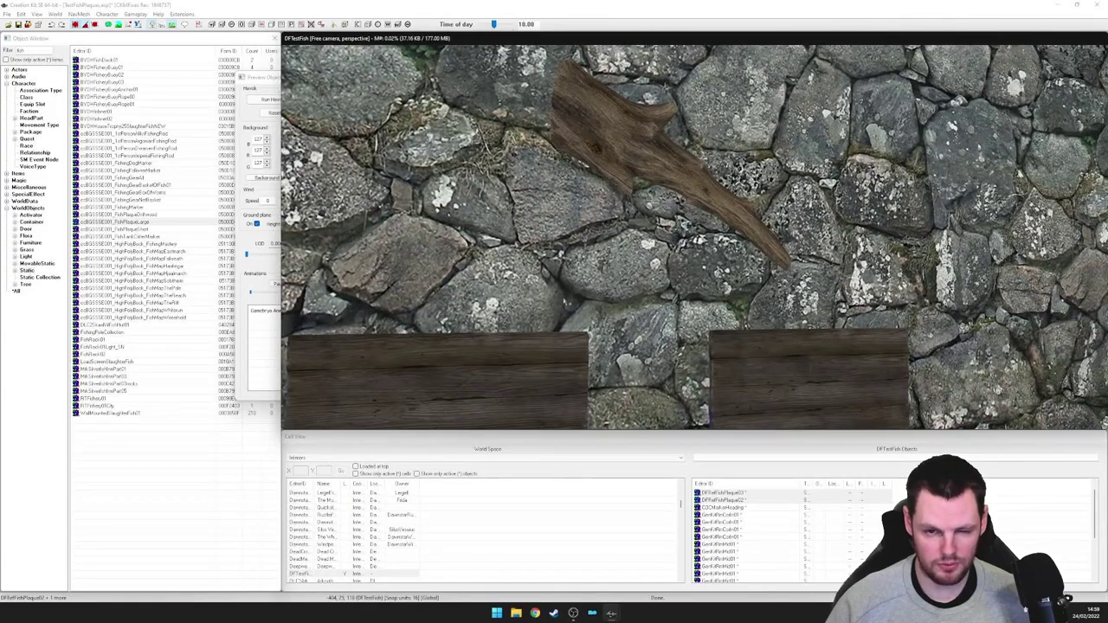
{"action": "scroll", "coordinate": [692, 236], "scroll_direction": "up", "scroll_amount": 1}
{"action": "scroll", "coordinate": [558, 303], "scroll_direction": "down", "scroll_amount": 5}
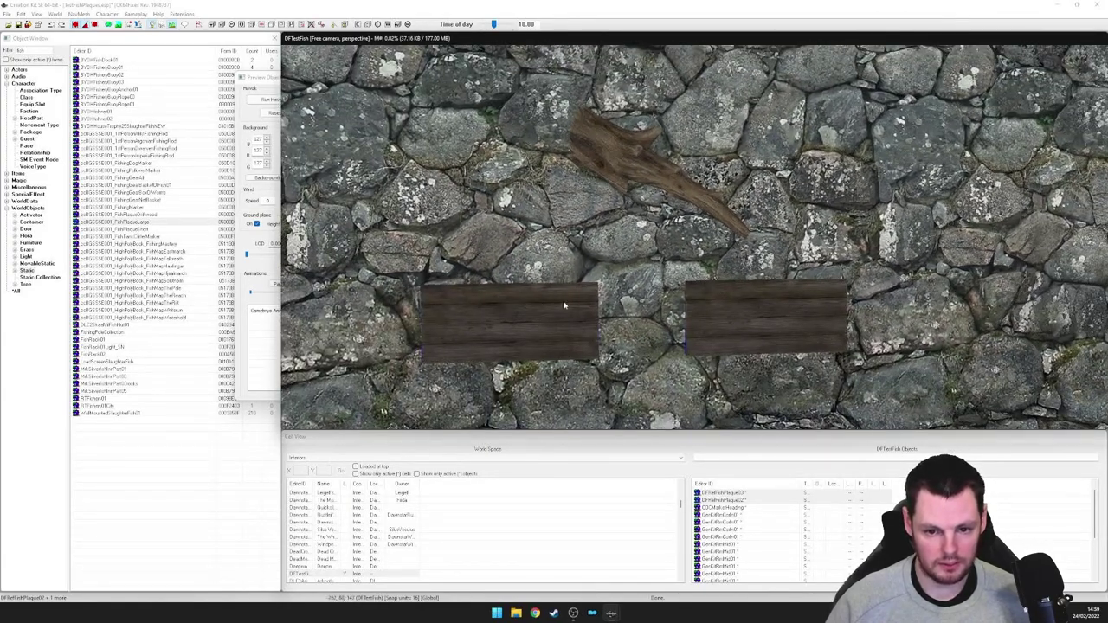
{"action": "scroll", "coordinate": [559, 302], "scroll_direction": "down", "scroll_amount": 1}
{"action": "scroll", "coordinate": [722, 299], "scroll_direction": "down", "scroll_amount": 2}
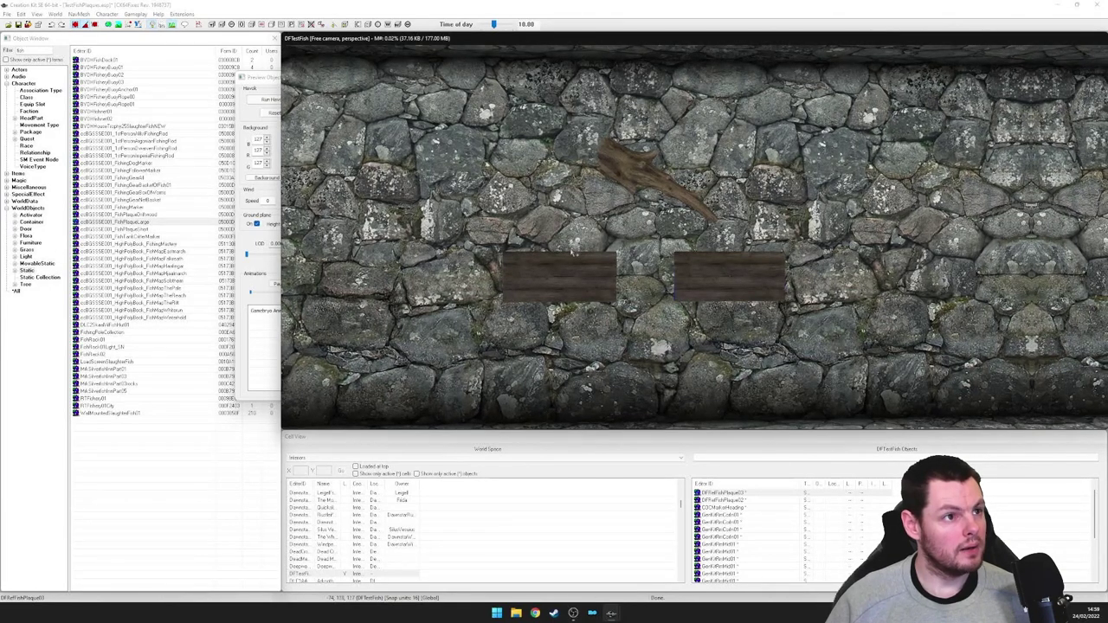
Start creating an activator volume around the left large plaque and filter the selectable forms by "fish"
{"action": "left_click", "coordinate": [596, 262]}
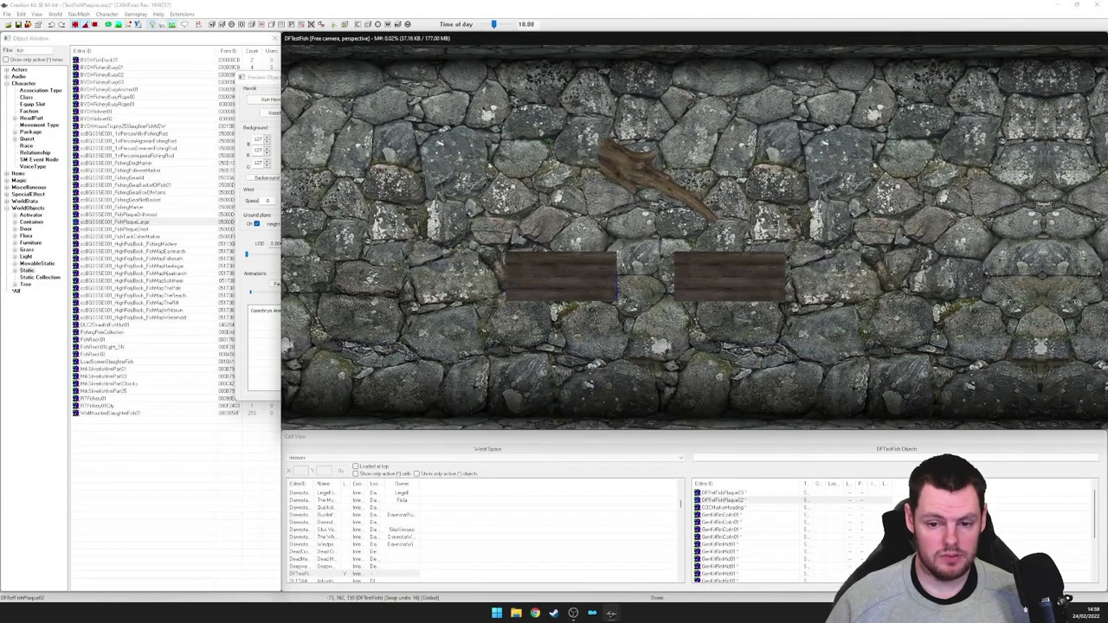
{"action": "middle_click_drag", "start_coordinate": [595, 262], "coordinate": [605, 262], "text": "shift"}
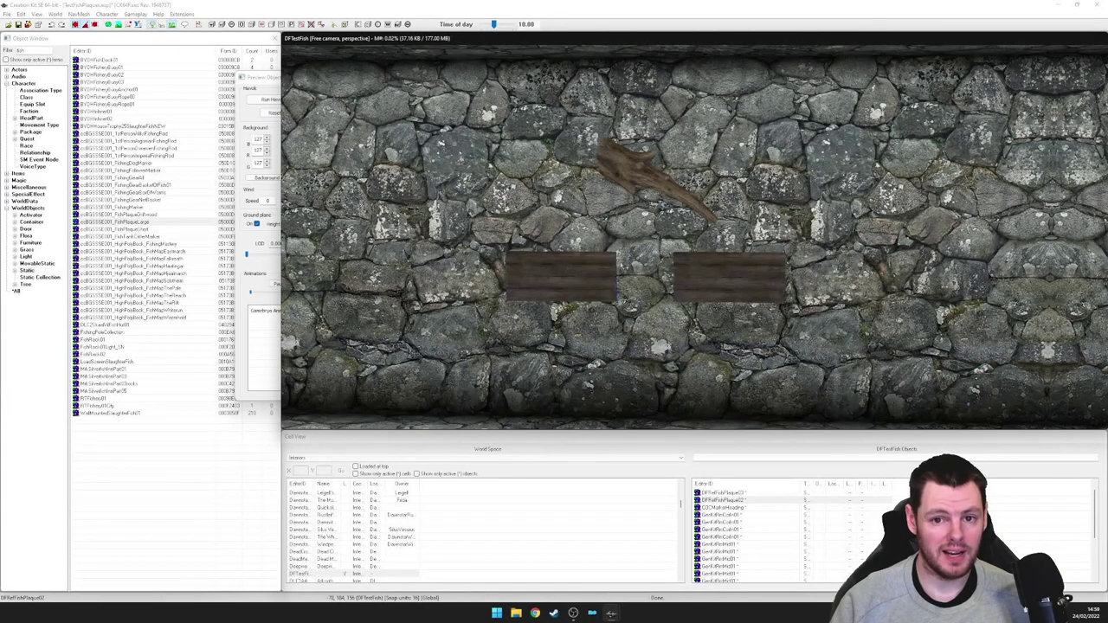
{"action": "scroll", "coordinate": [601, 261], "scroll_direction": "up", "scroll_amount": 3}
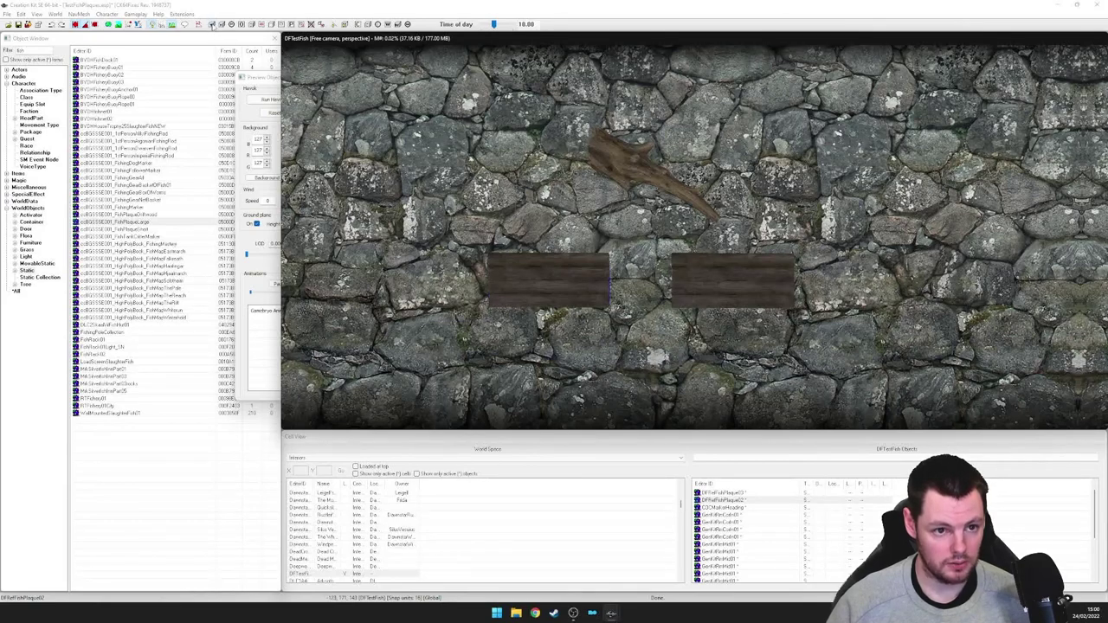
{"action": "left_click", "coordinate": [212, 25]}
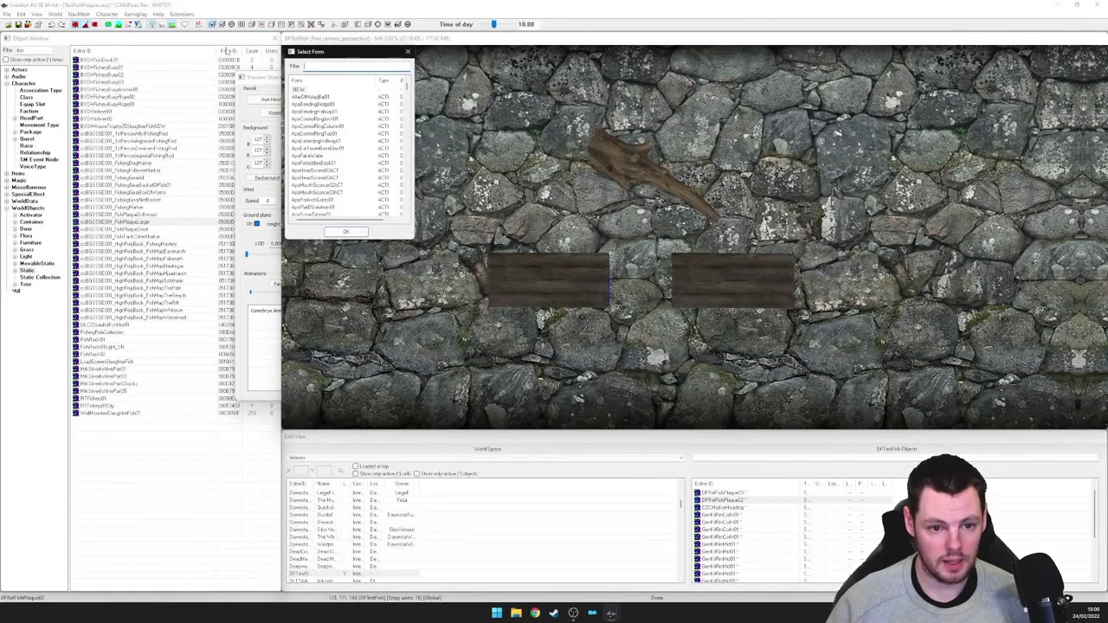
{"action": "left_click_drag", "start_coordinate": [355, 57], "coordinate": [372, 99]}
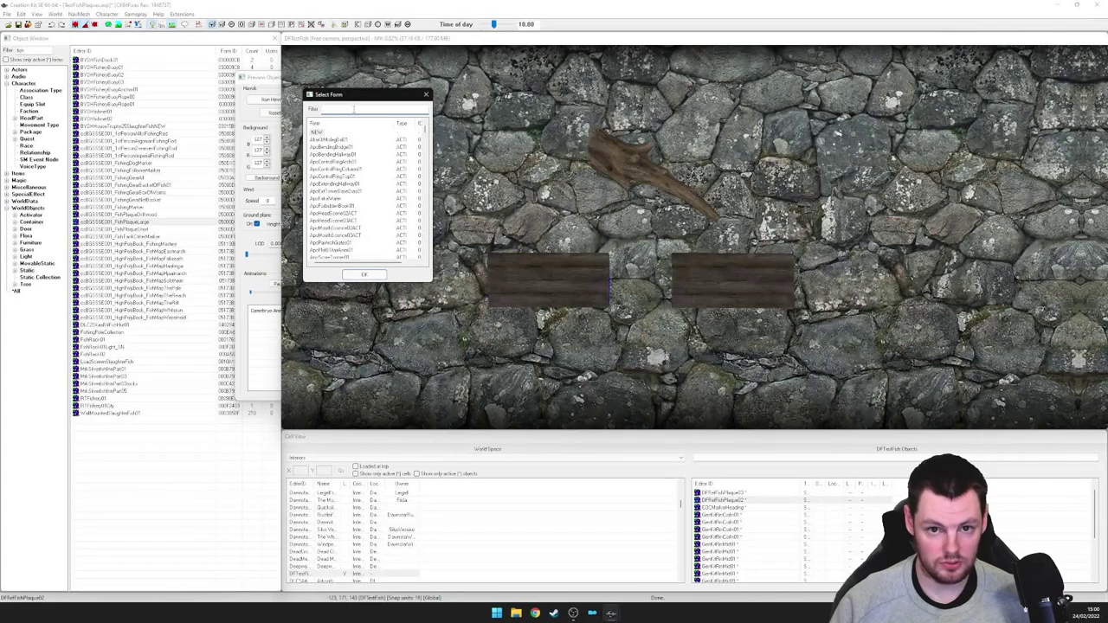
{"action": "type", "text": "fish"}
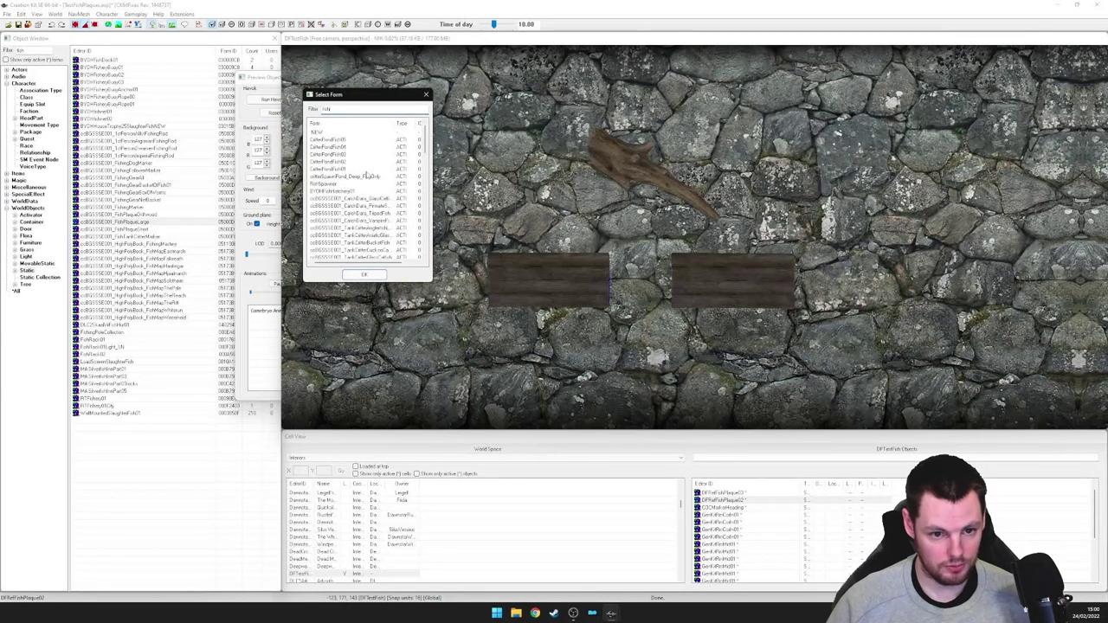
Choose ccBGSSSE001_FishPlaquePlayerAct as the base form and create the activator at the left large plaque
{"action": "scroll", "coordinate": [368, 175], "scroll_direction": "down", "scroll_amount": 3}
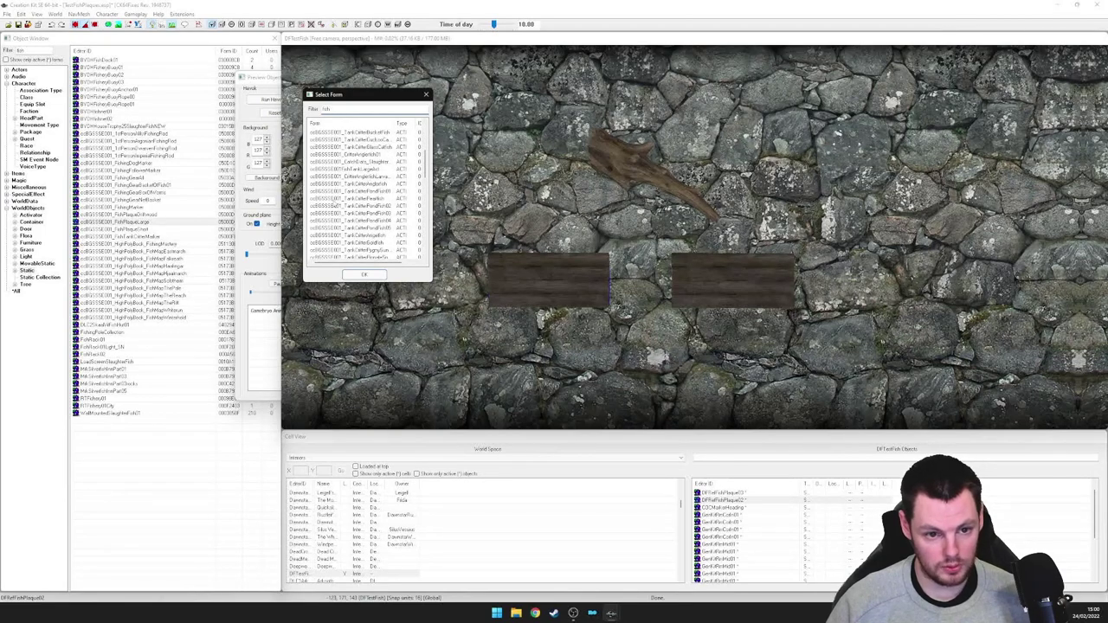
{"action": "scroll", "coordinate": [353, 197], "scroll_direction": "down", "scroll_amount": 5}
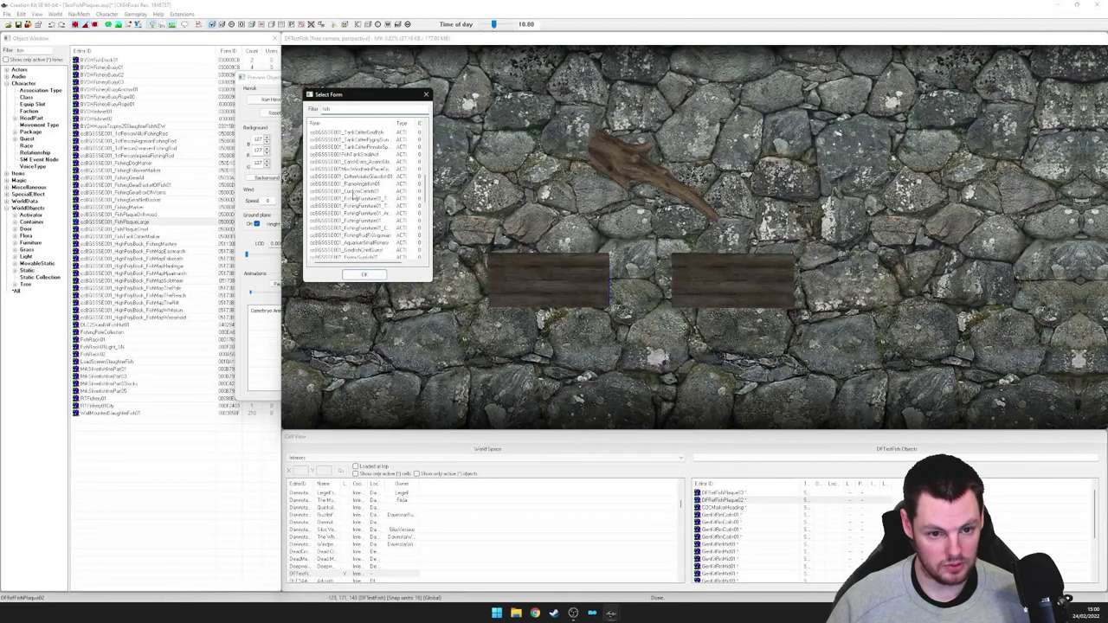
{"action": "scroll", "coordinate": [374, 213], "scroll_direction": "down", "scroll_amount": 5}
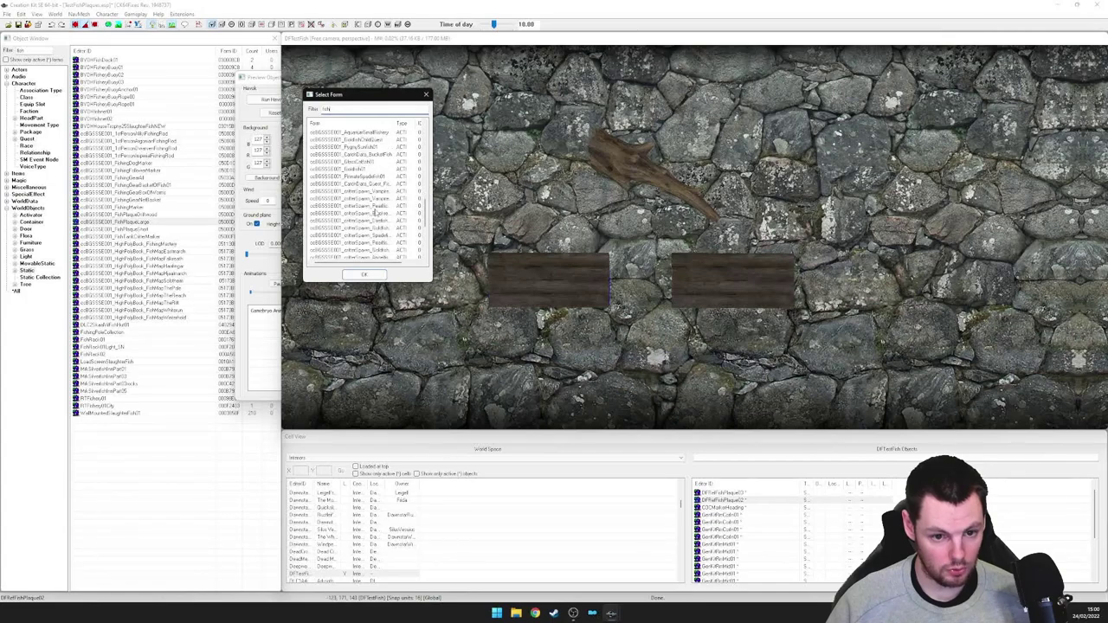
{"action": "left_click_drag", "start_coordinate": [395, 126], "coordinate": [414, 126]}
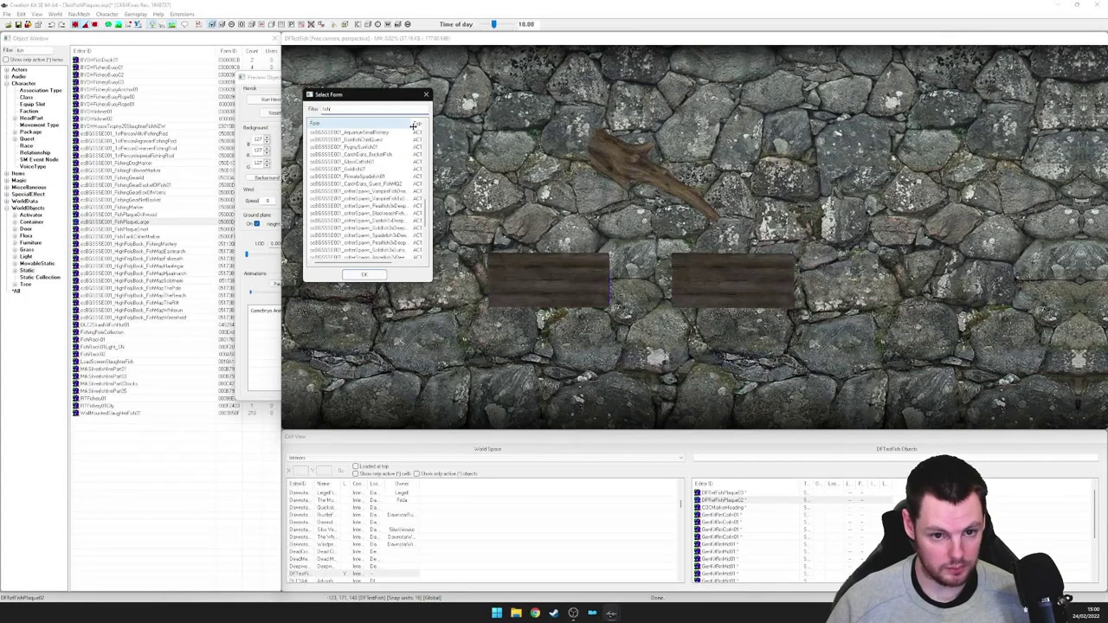
{"action": "scroll", "coordinate": [372, 212], "scroll_direction": "down", "scroll_amount": 4}
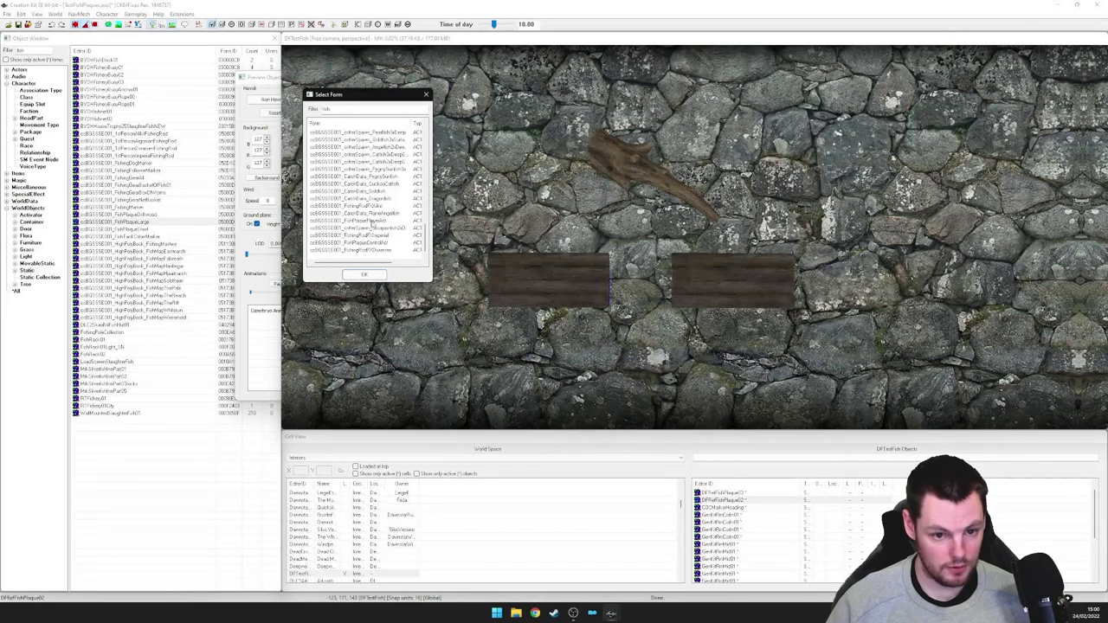
{"action": "left_click", "coordinate": [372, 221]}
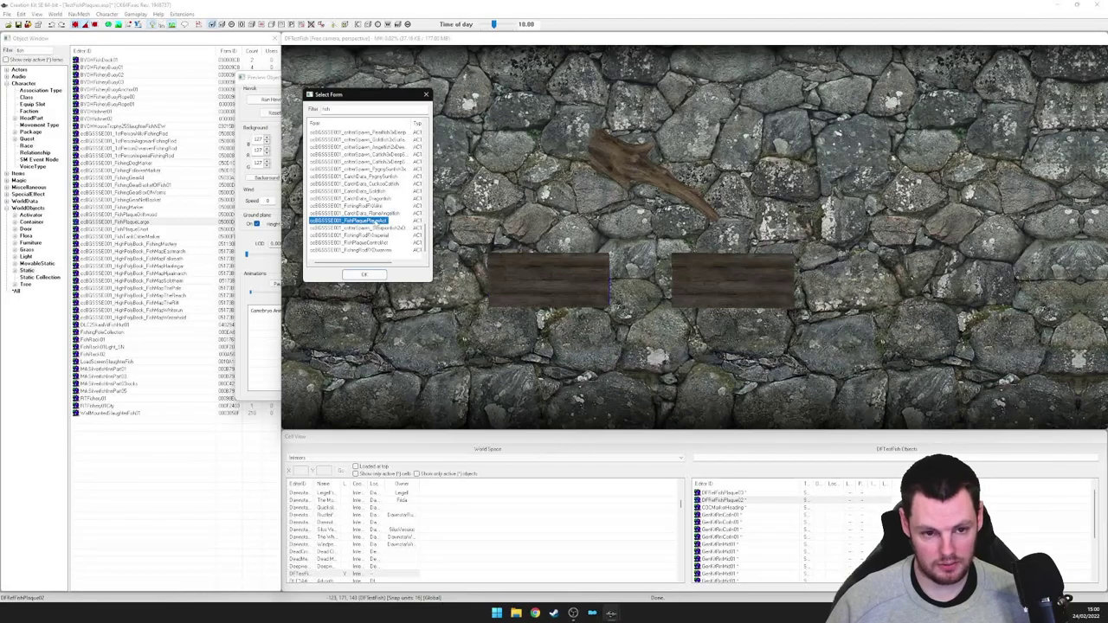
{"action": "left_click", "coordinate": [364, 275]}
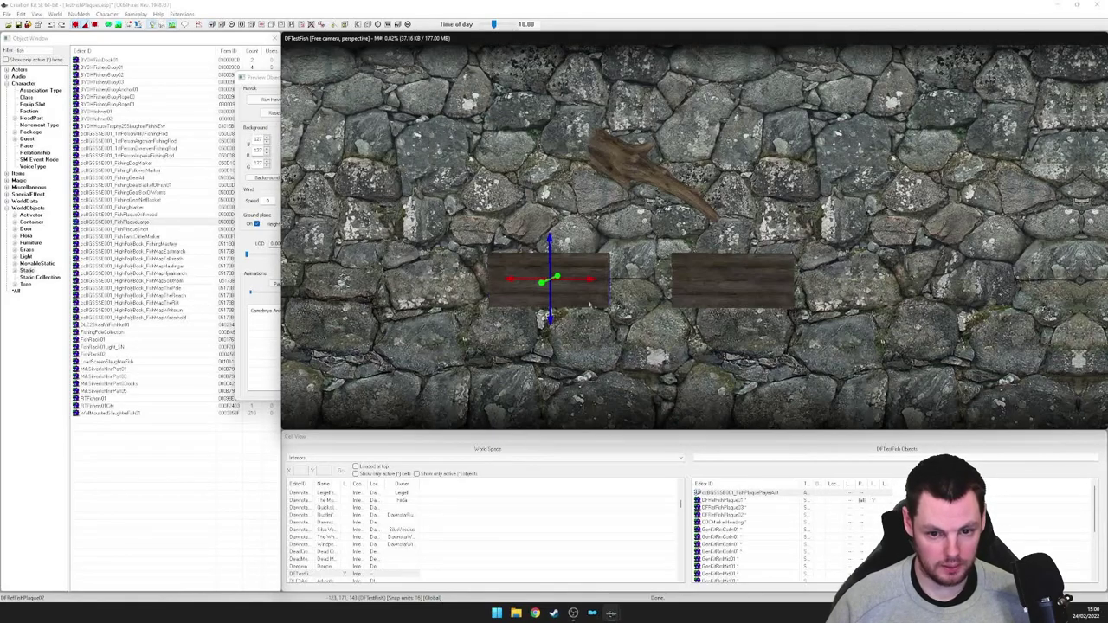
Examine the left large plaque and its new activator from the side, and close the large plaque's object preview
{"action": "middle_click_drag", "start_coordinate": [594, 305], "coordinate": [653, 306], "text": "shift"}
{"action": "scroll", "coordinate": [638, 299], "scroll_direction": "up", "scroll_amount": 5}
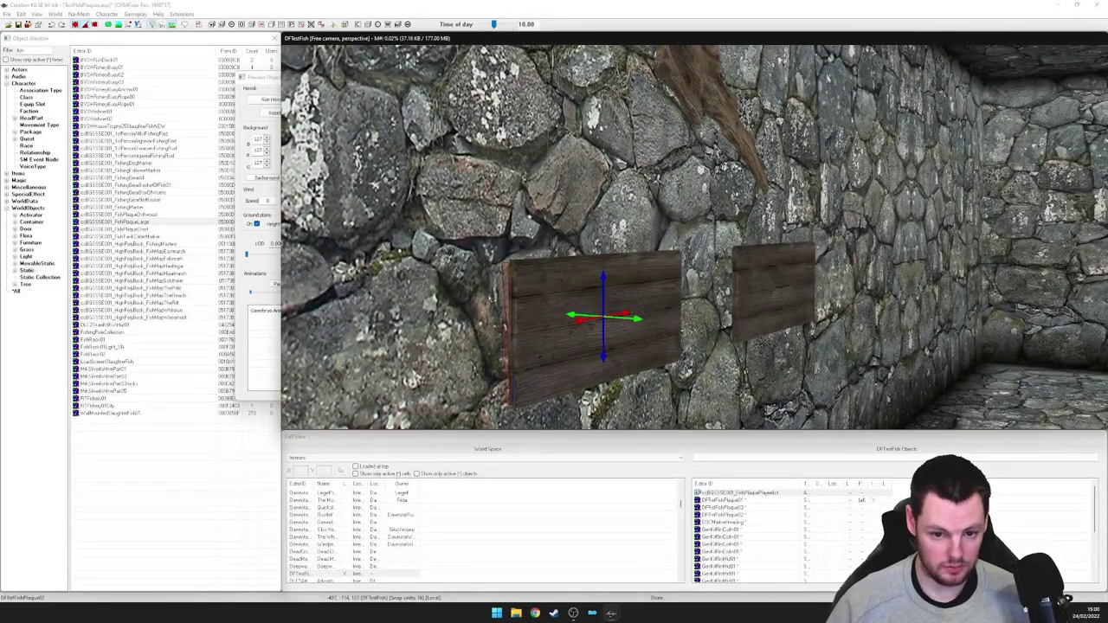
{"action": "middle_click_drag", "start_coordinate": [563, 310], "coordinate": [554, 310]}
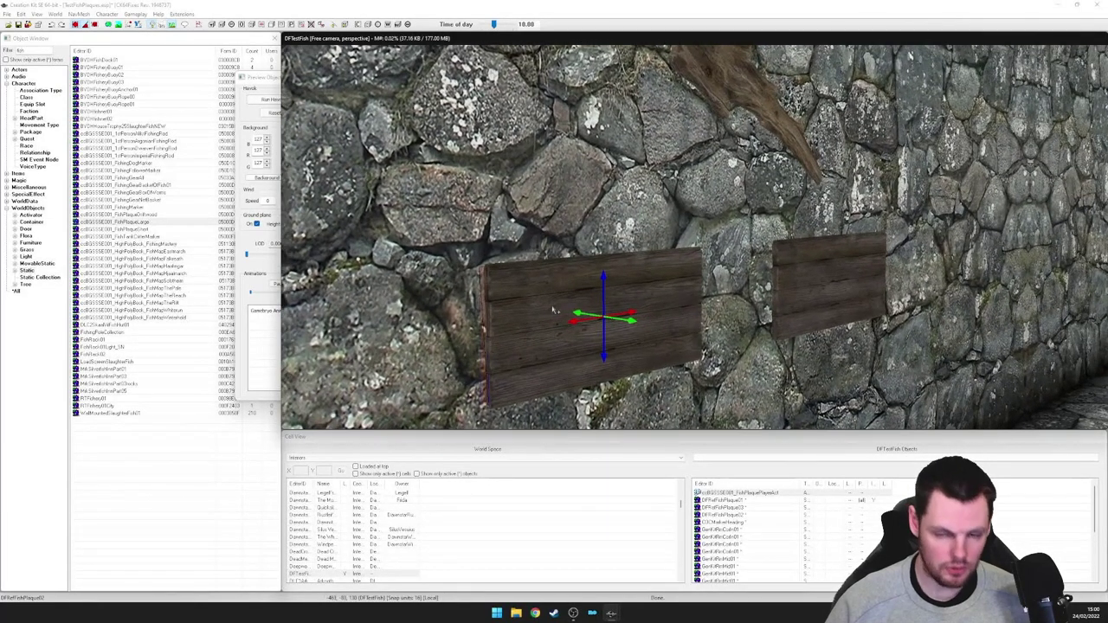
{"action": "middle_click_drag", "start_coordinate": [559, 268], "coordinate": [562, 265]}
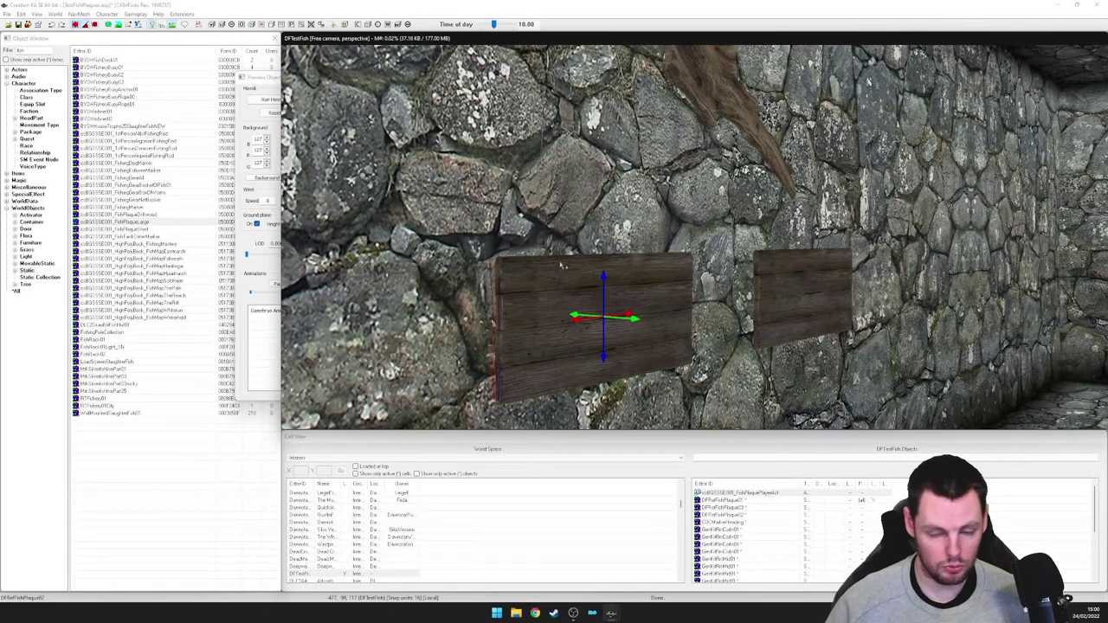
{"action": "middle_click_drag", "start_coordinate": [574, 270], "coordinate": [597, 286]}
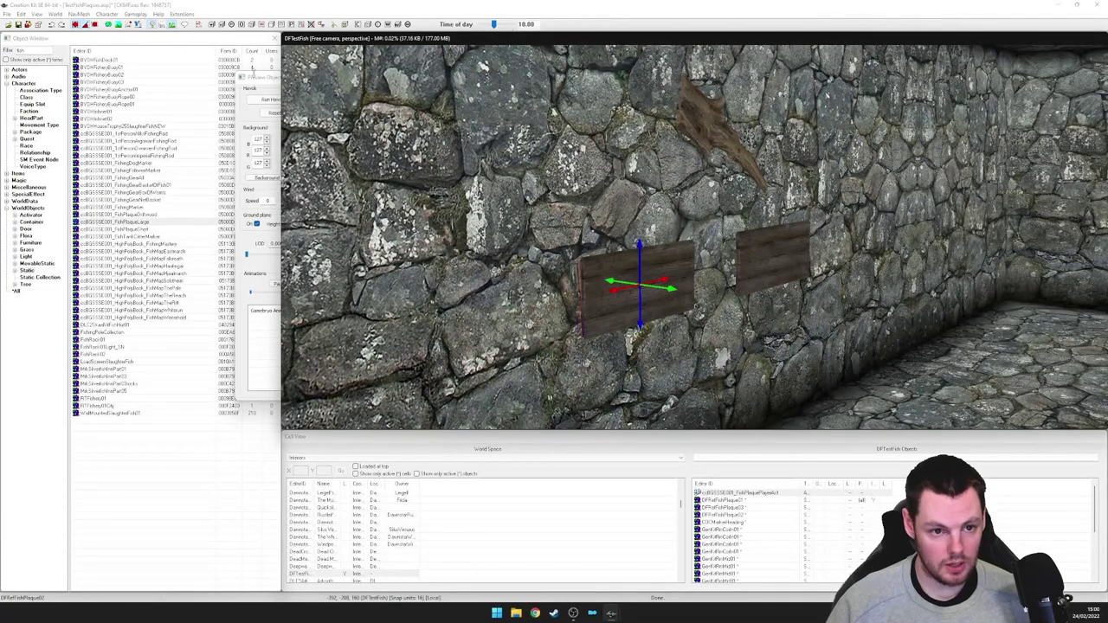
{"action": "left_click", "coordinate": [256, 77]}
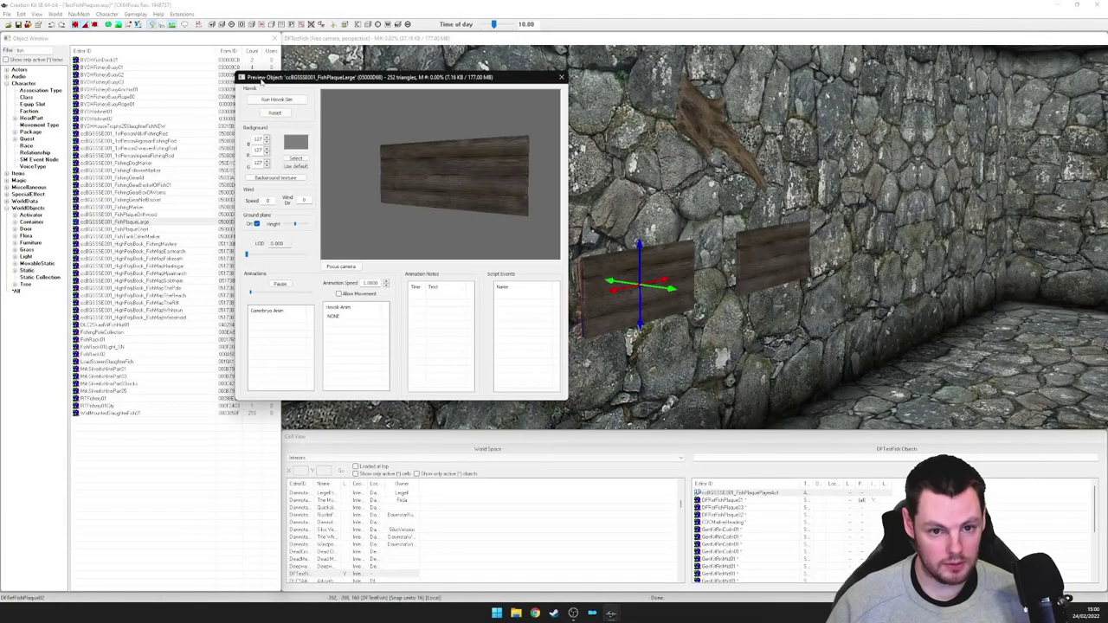
{"action": "left_click", "coordinate": [561, 78]}
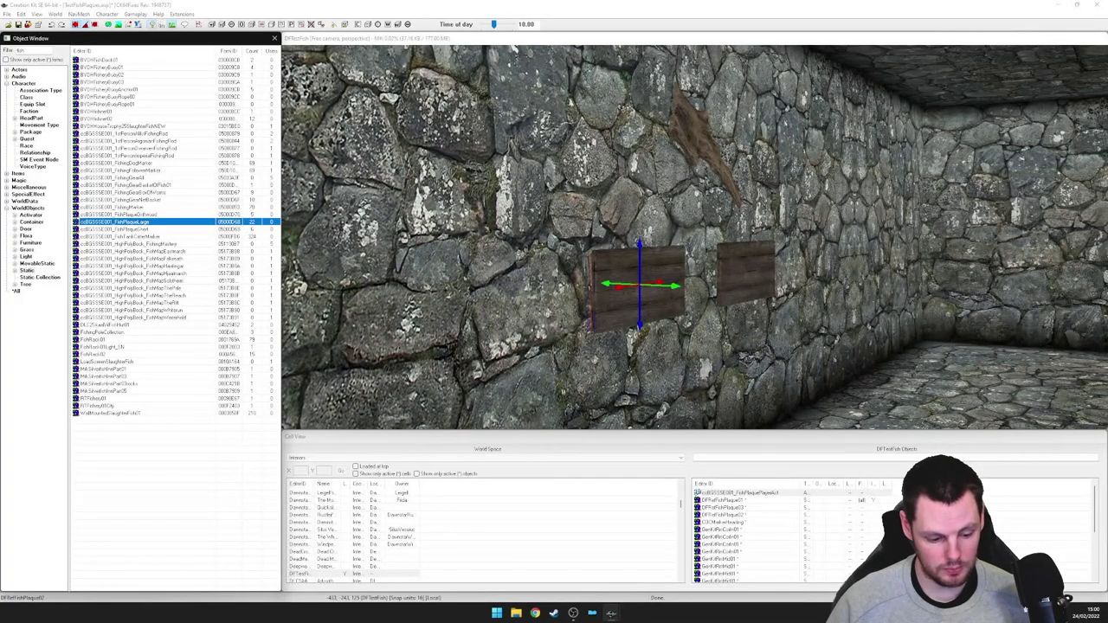
{"action": "left_click", "coordinate": [689, 253]}
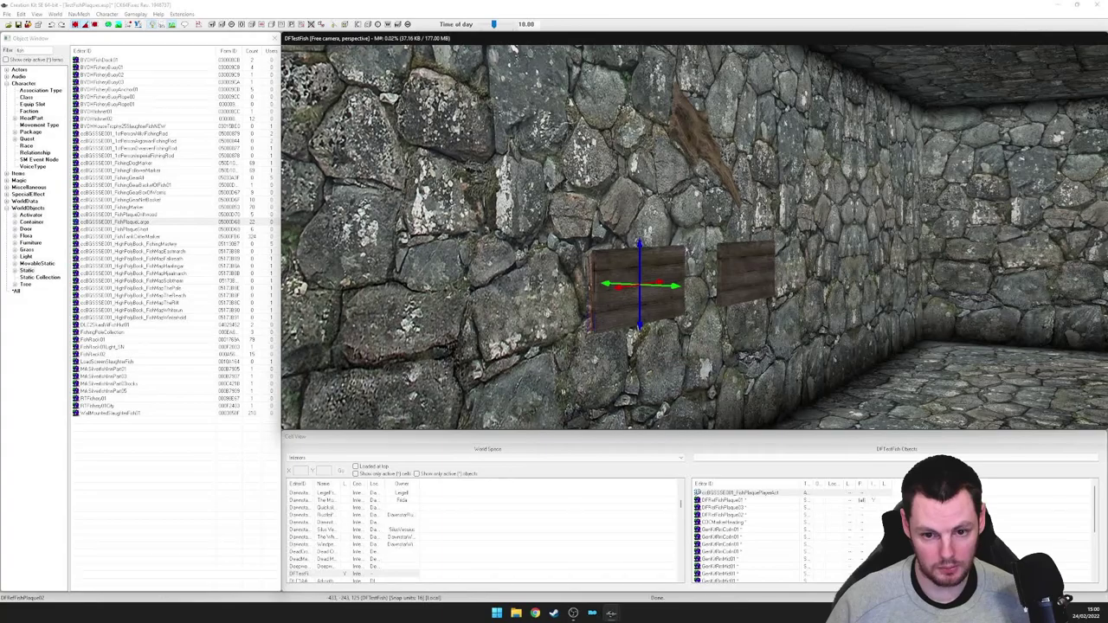
Thin the new activator volume to a depth of about 3 units just in front of the left large plaque
{"action": "key", "text": "e"}
{"action": "key", "text": "shift"}
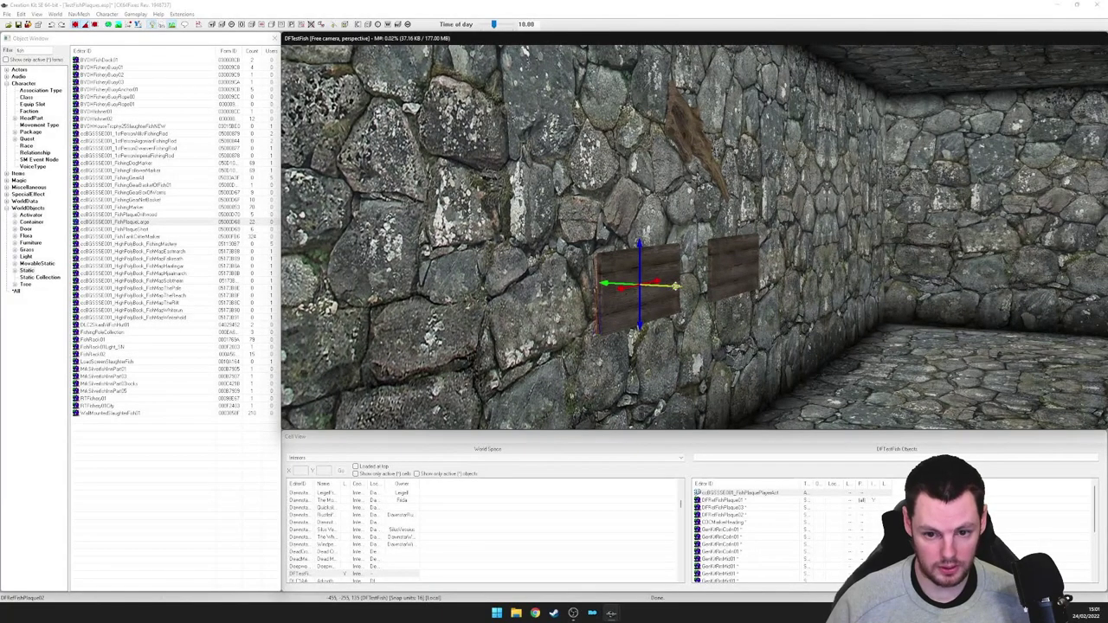
{"action": "left_click_drag", "start_coordinate": [675, 287], "coordinate": [690, 288]}
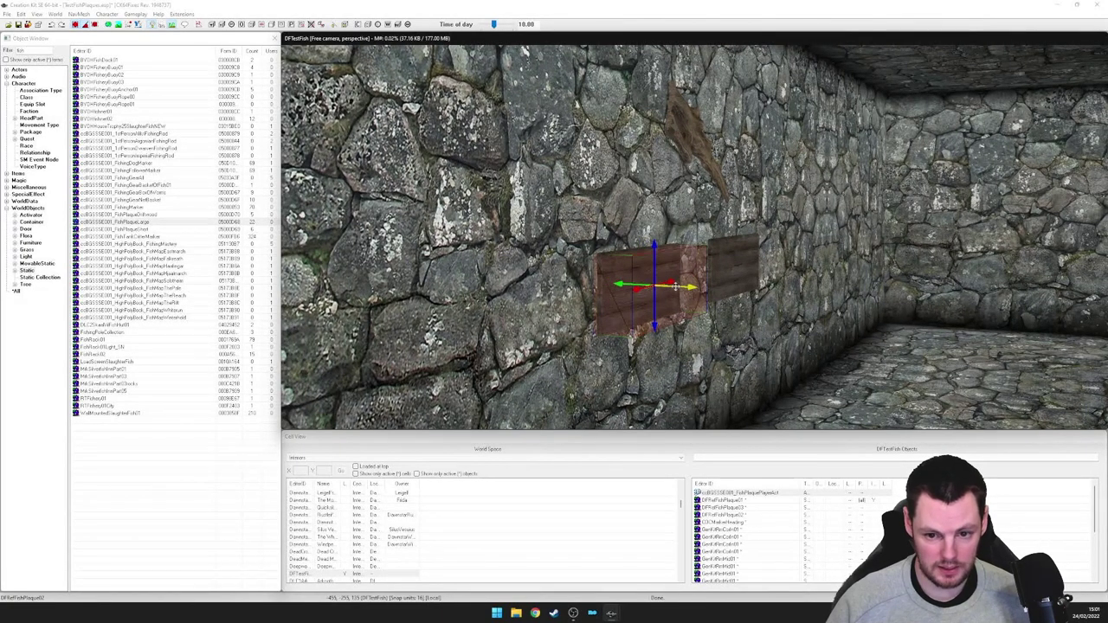
{"action": "key", "text": "shift"}
{"action": "left_click_drag", "start_coordinate": [620, 284], "coordinate": [680, 288]}
{"action": "key", "text": "shift"}
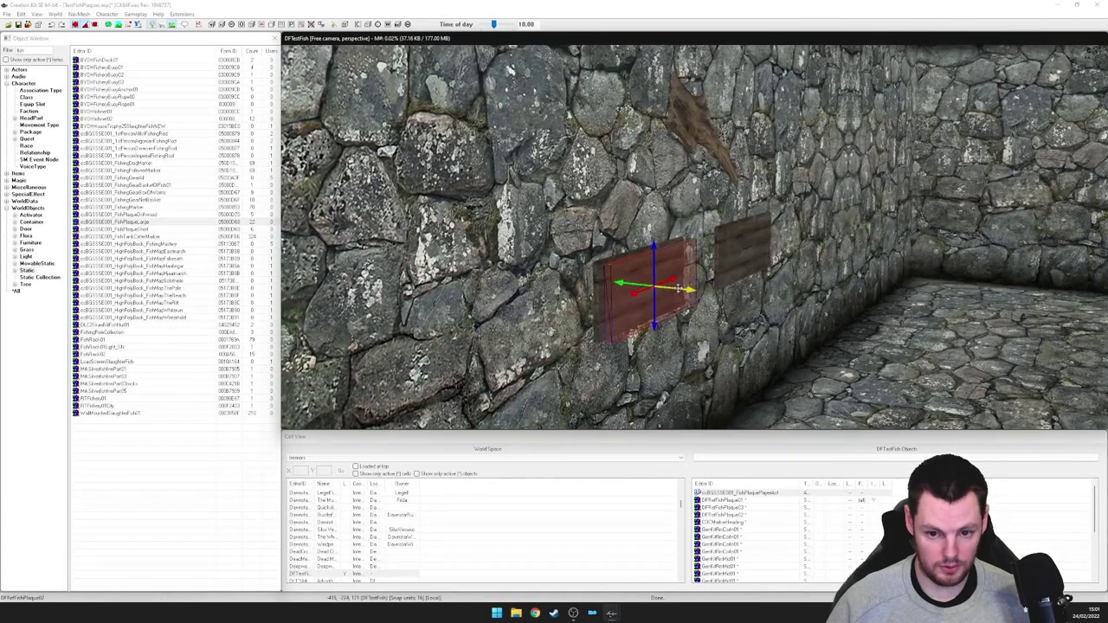
{"action": "key", "text": "shift"}
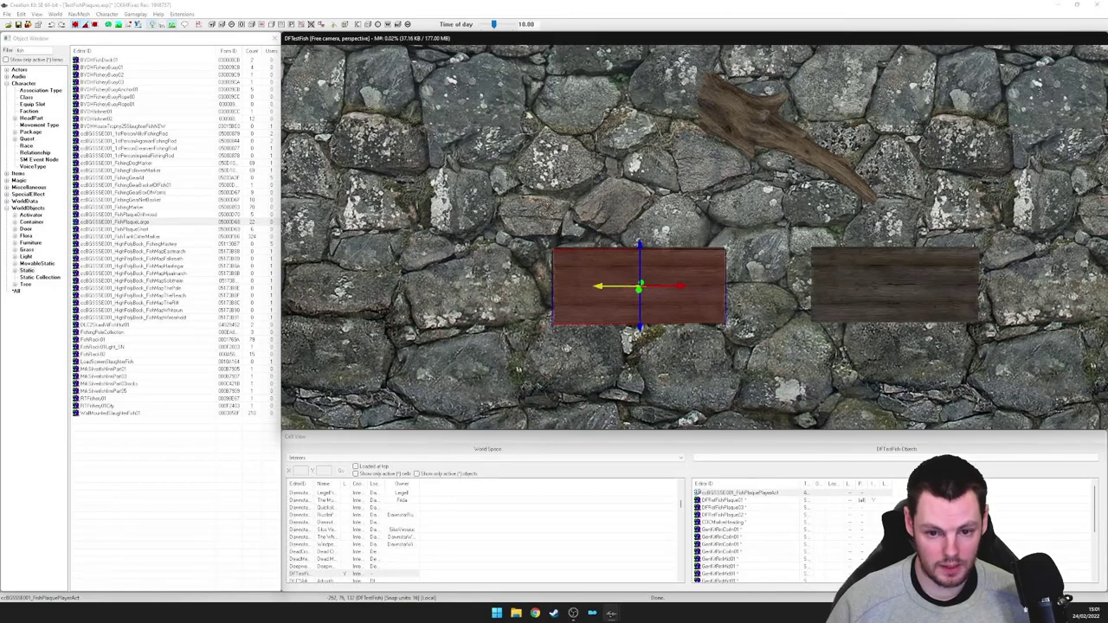
Shrink the activator to about 46 units wide and 18 units high, centred on the left large plaque
{"action": "left_click_drag", "start_coordinate": [605, 287], "coordinate": [623, 287]}
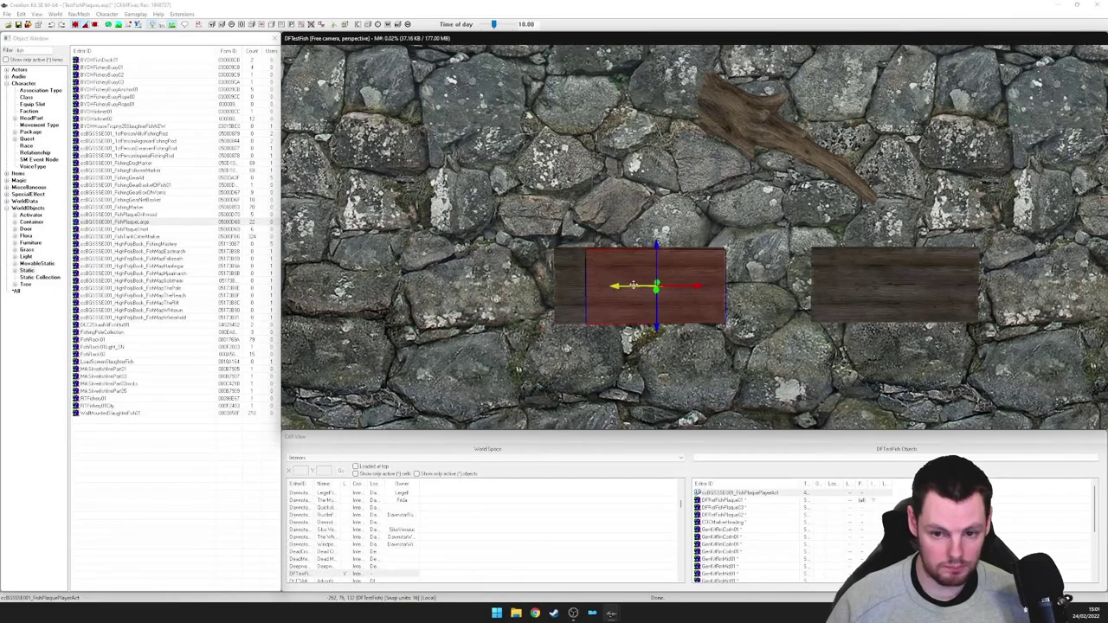
{"action": "left_click_drag", "start_coordinate": [695, 286], "coordinate": [679, 287]}
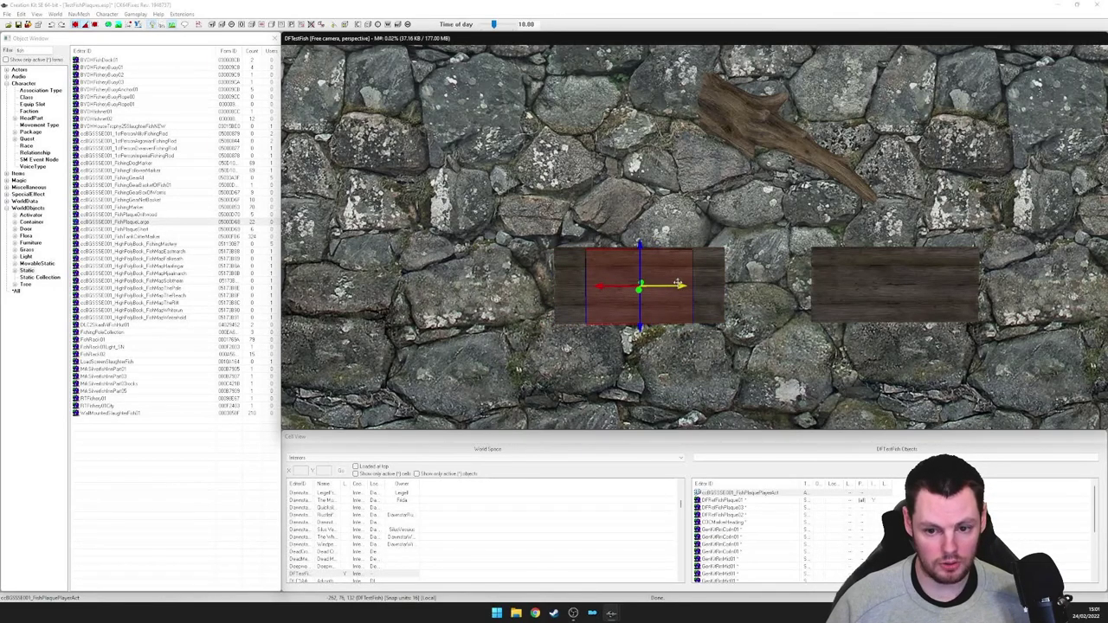
{"action": "left_click_drag", "start_coordinate": [641, 250], "coordinate": [642, 277]}
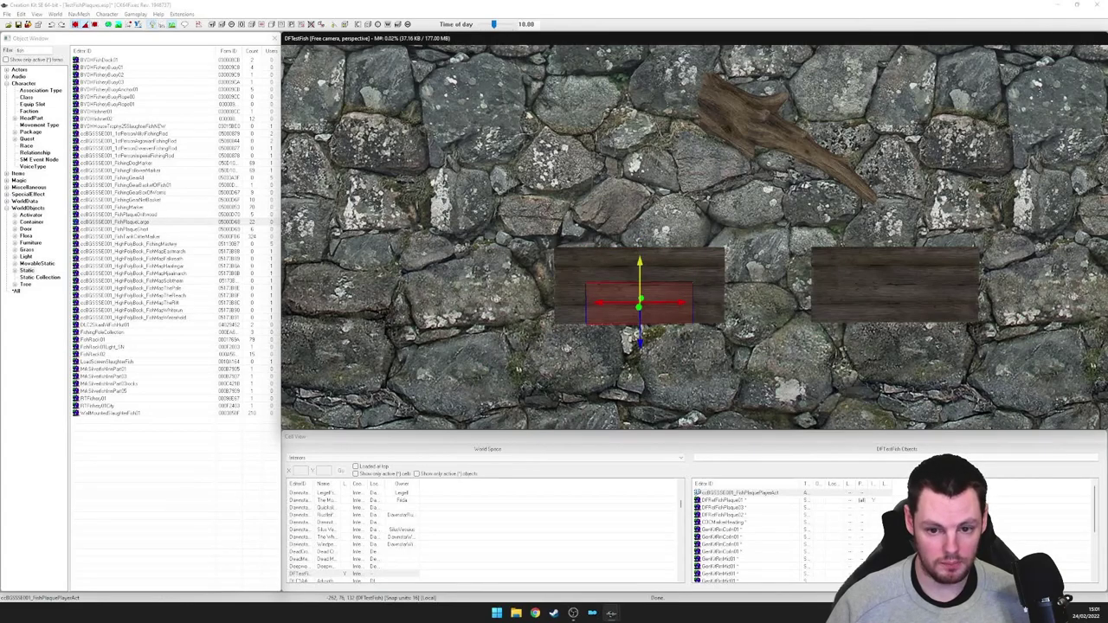
{"action": "mouse_move", "coordinate": [640, 343]}
{"action": "left_mouse_down"}
{"action": "mouse_move", "coordinate": [640, 305]}
{"action": "mouse_move", "coordinate": [640, 332]}
{"action": "left_mouse_up"}
{"action": "left_click_drag", "start_coordinate": [639, 255], "coordinate": [639, 245]}
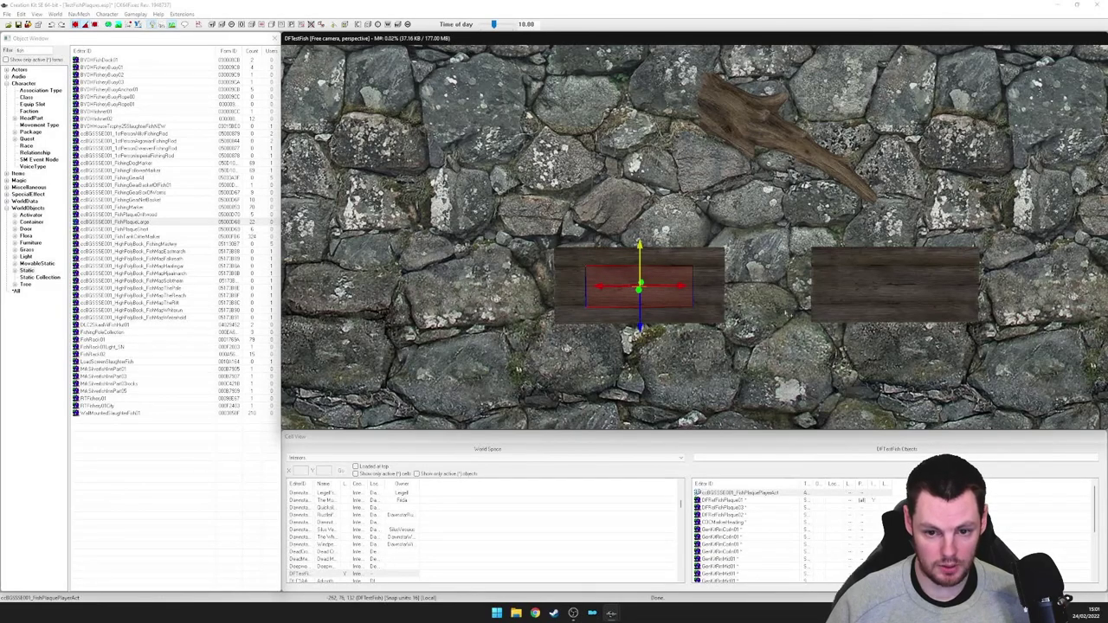
Set the activator primitive's colour to the blue with RGB 0, 128, 255 and accept the reference changes
{"action": "scroll", "coordinate": [697, 263], "scroll_direction": "up", "scroll_amount": 2}
{"action": "middle_click_drag", "start_coordinate": [696, 262], "coordinate": [652, 295], "text": "shift"}
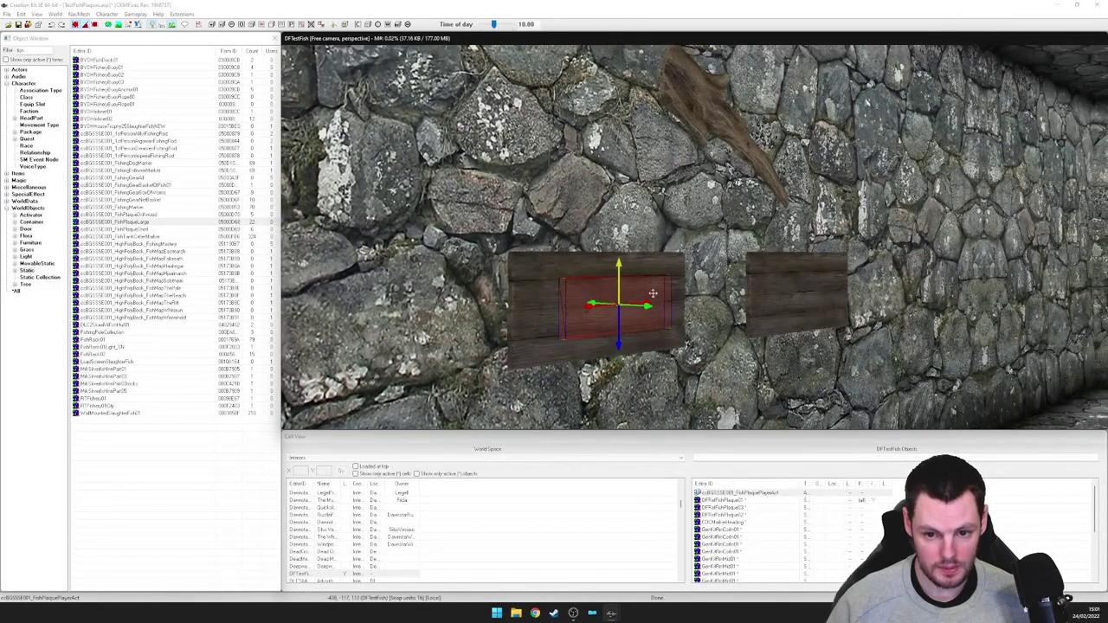
{"action": "double_click", "coordinate": [645, 291]}
{"action": "left_click_drag", "start_coordinate": [570, 192], "coordinate": [481, 248]}
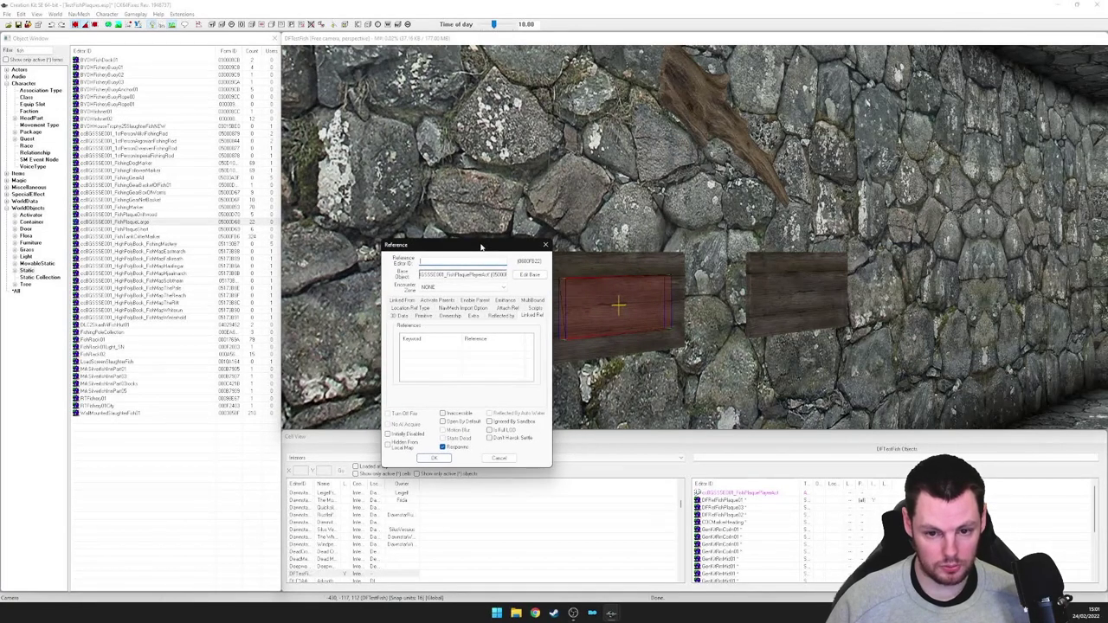
{"action": "left_click", "coordinate": [422, 316]}
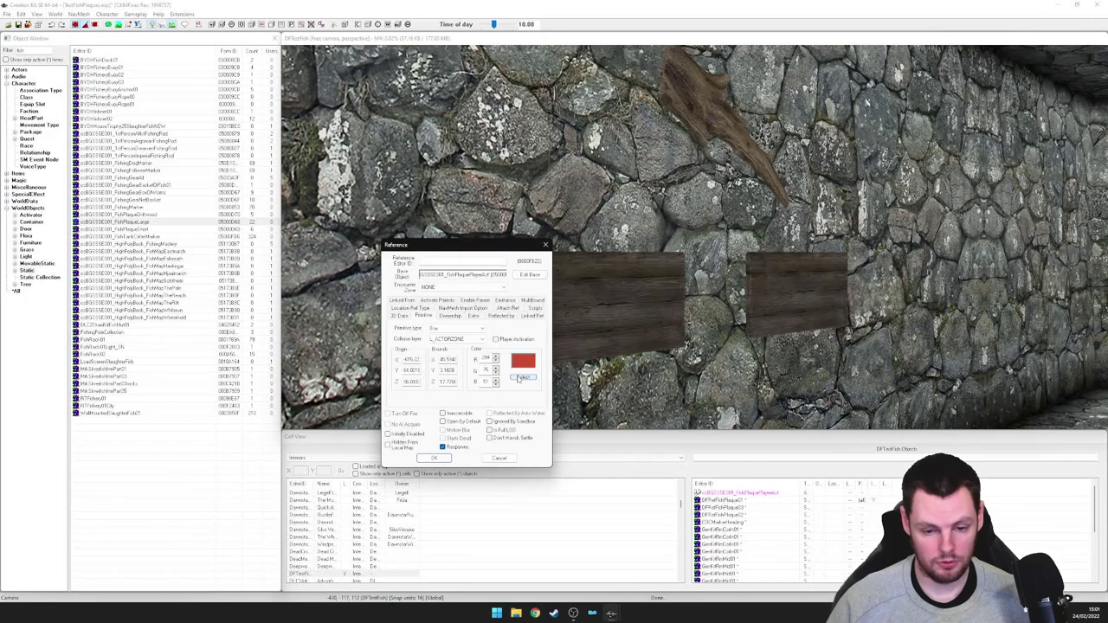
{"action": "left_click", "coordinate": [519, 378]}
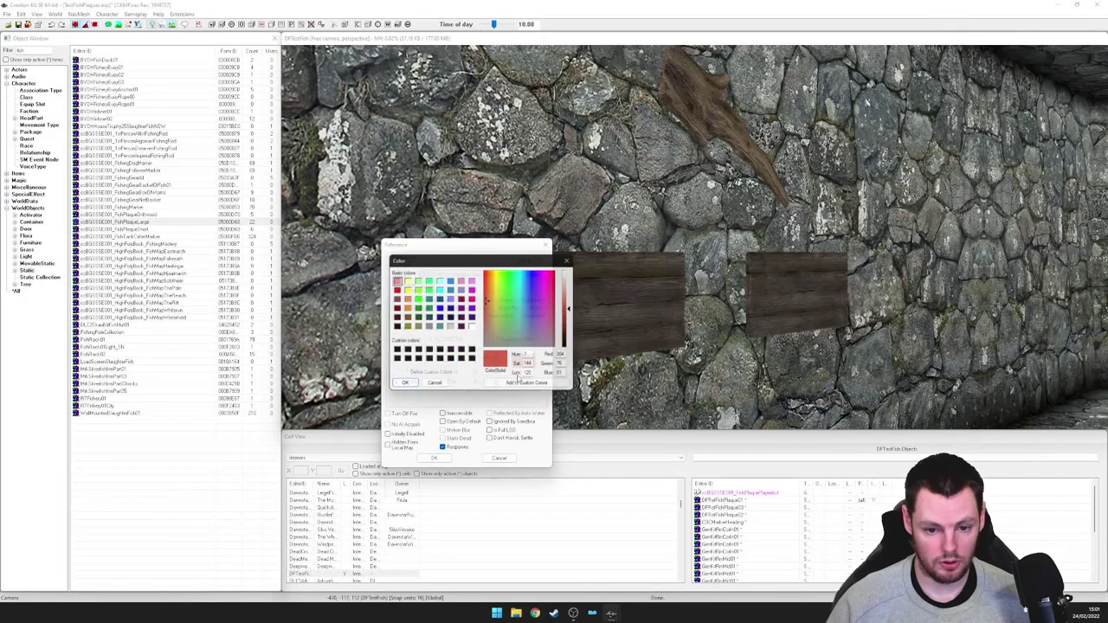
{"action": "left_click", "coordinate": [450, 280]}
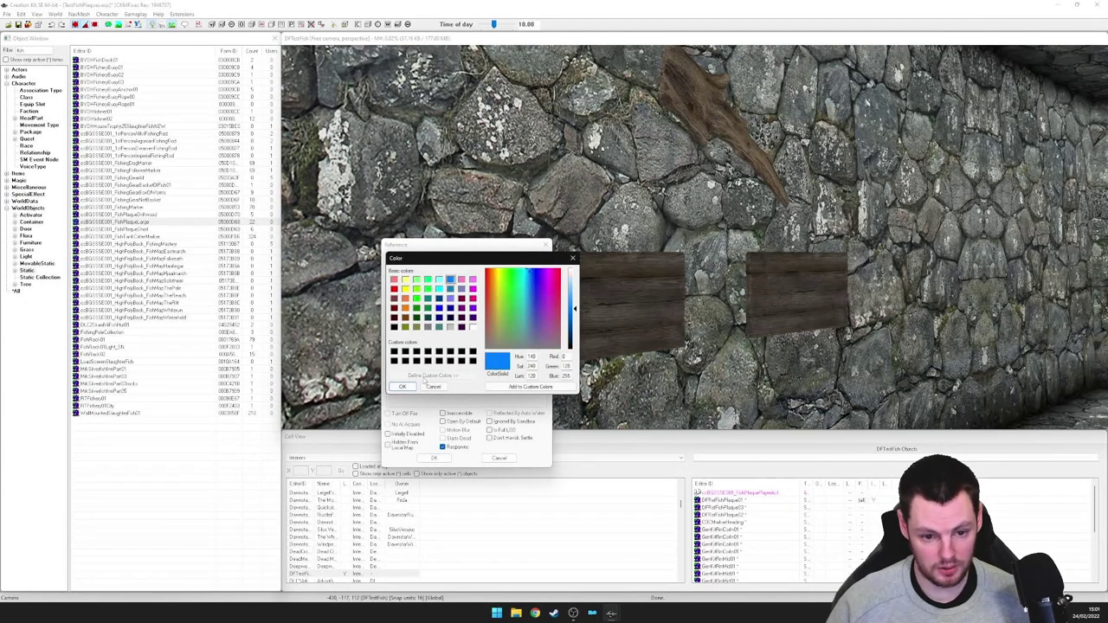
{"action": "left_click", "coordinate": [414, 386]}
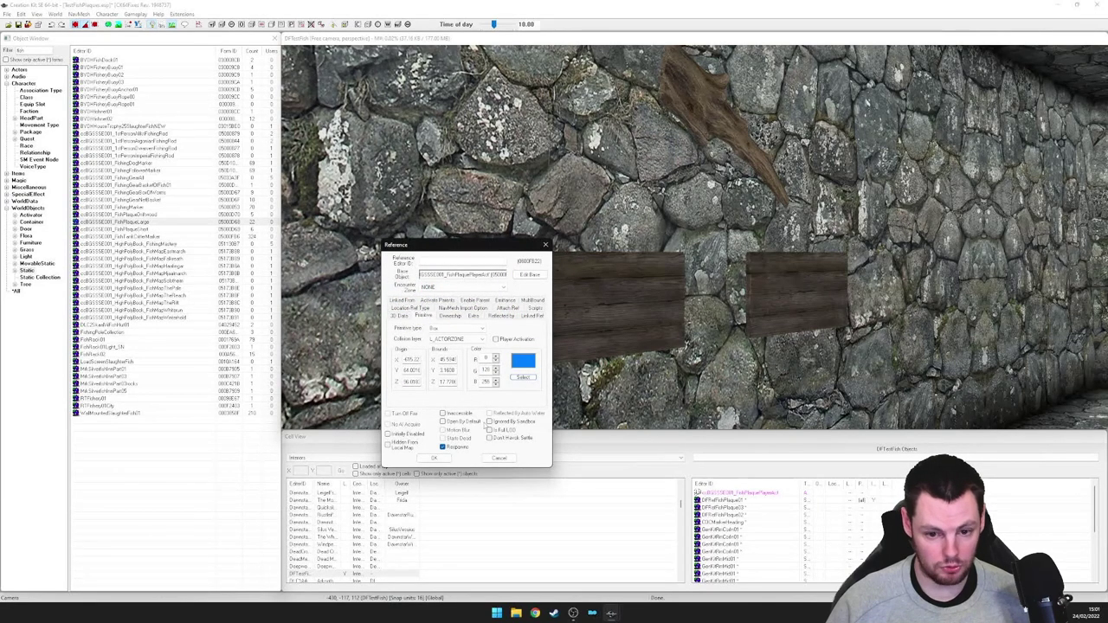
{"action": "left_click", "coordinate": [438, 457]}
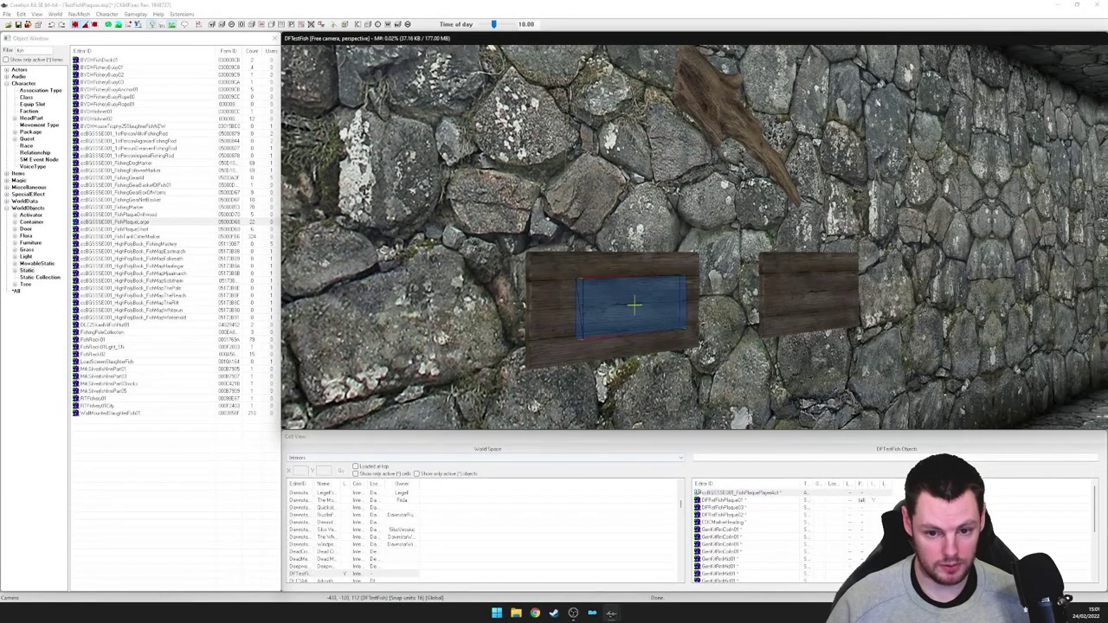
Enable Player Activation for the blue activator's primitive and show its 3D data
{"action": "double_click", "coordinate": [624, 327]}
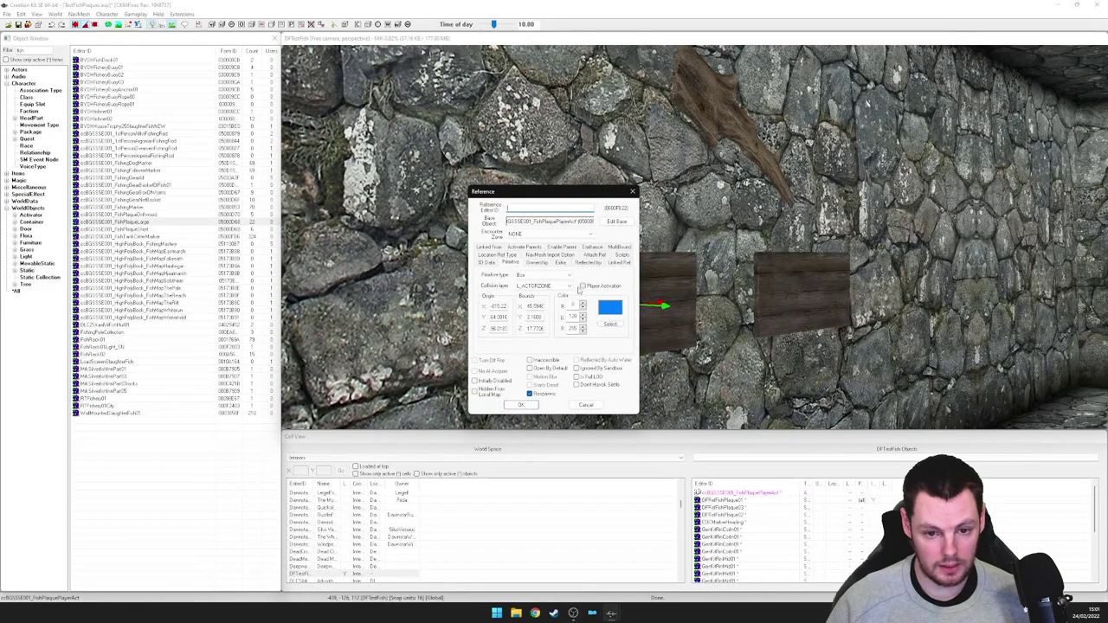
{"action": "left_click", "coordinate": [582, 286]}
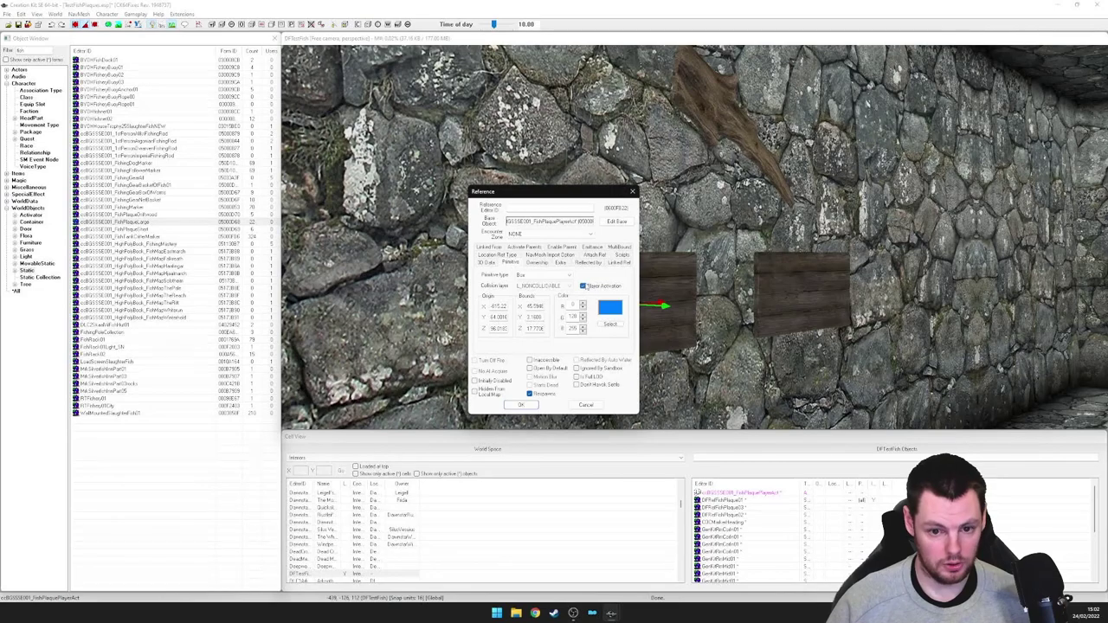
{"action": "left_click", "coordinate": [486, 262]}
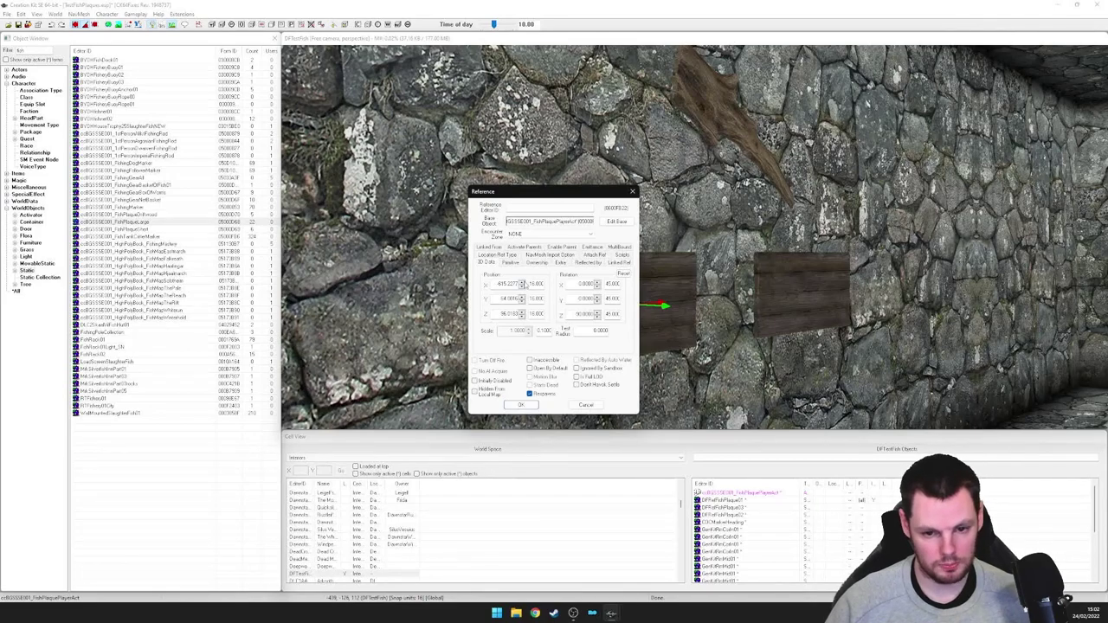
Try an X rotation of 45 and a Y rotation of 0.1 on the activator, and restore both to 0
{"action": "left_click", "coordinate": [595, 285]}
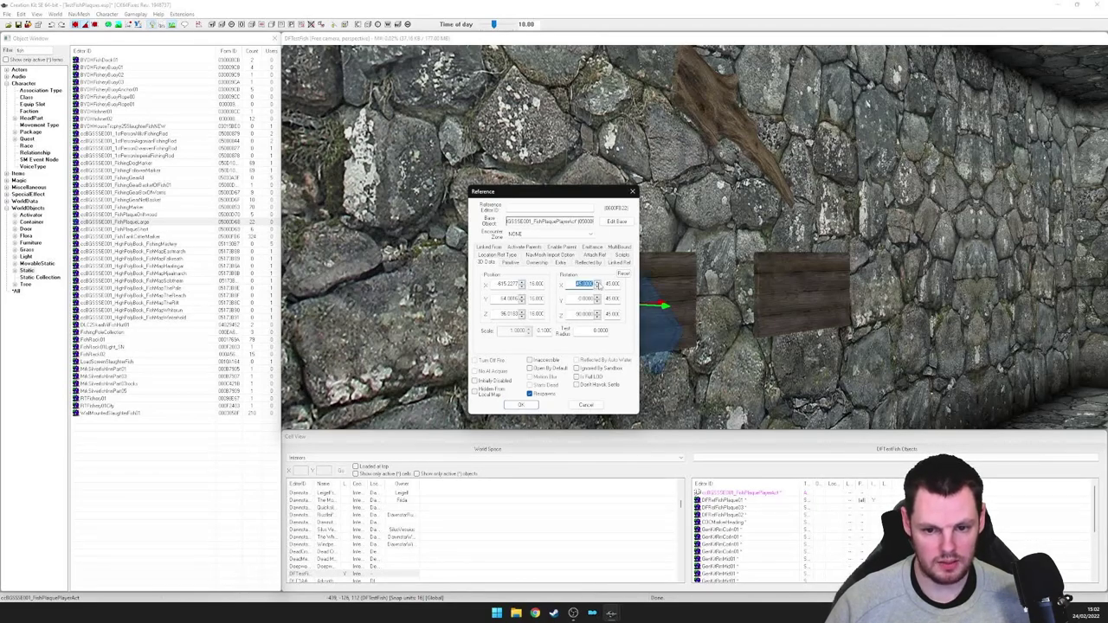
{"action": "left_click", "coordinate": [597, 286]}
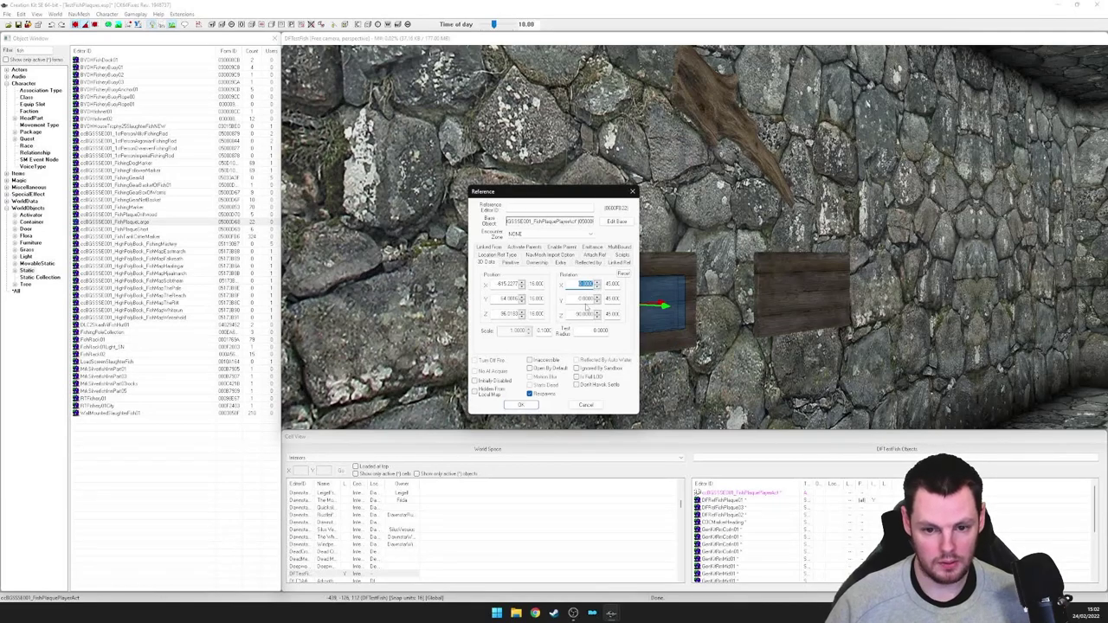
{"action": "key", "text": "Tab"}
{"action": "type", "text": "0.1"}
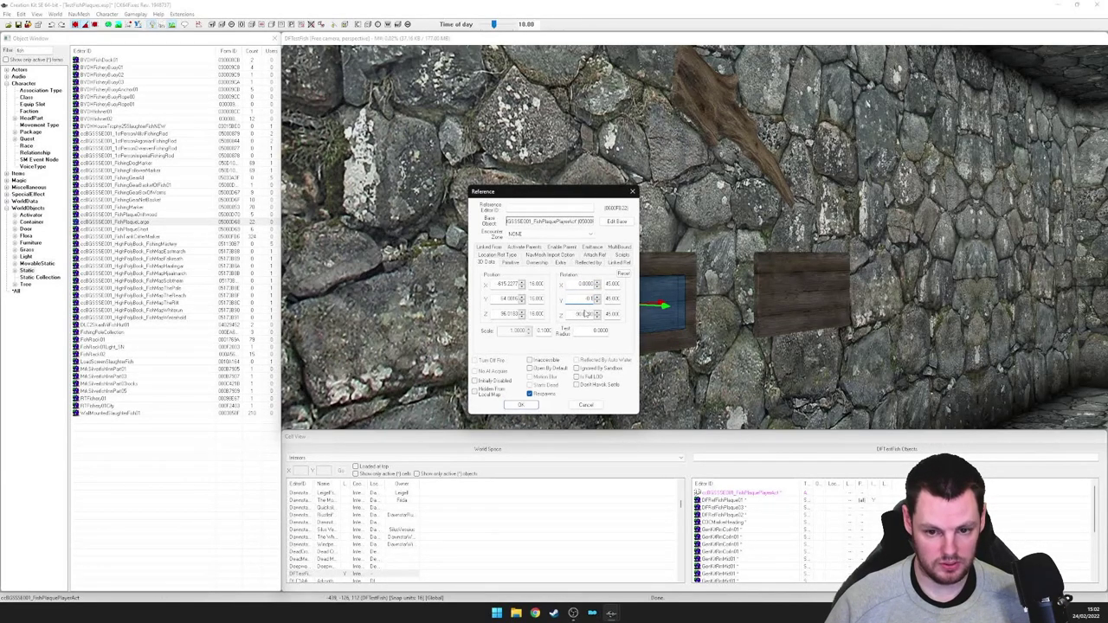
{"action": "left_click_drag", "start_coordinate": [584, 300], "coordinate": [605, 301]}
{"action": "type", "text": "0"}
{"action": "left_click", "coordinate": [583, 315]}
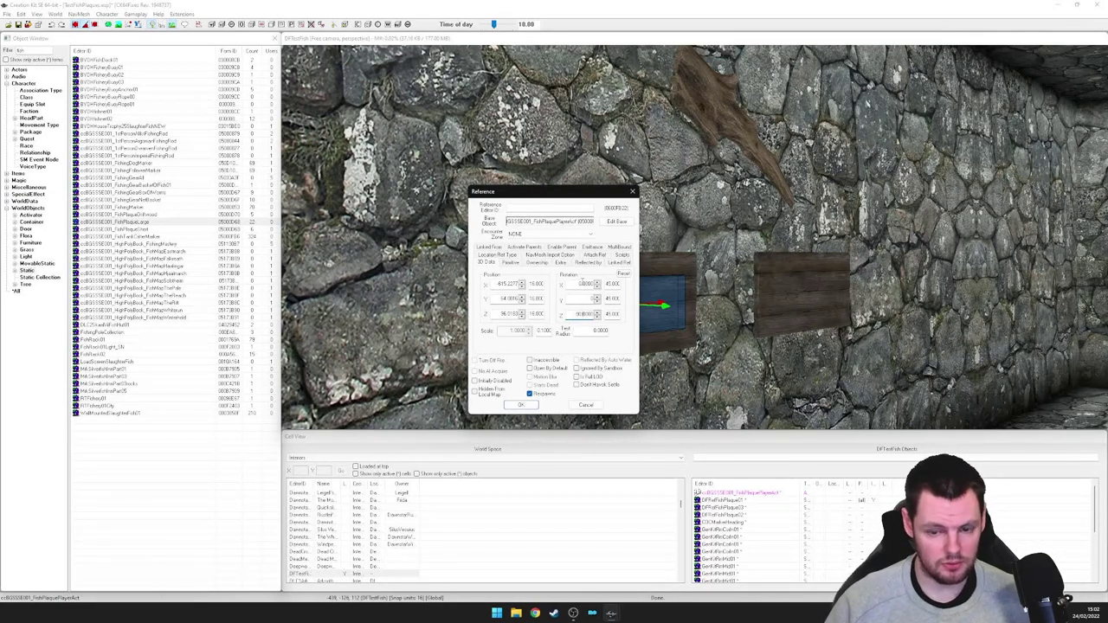
{"action": "double_click", "coordinate": [585, 284]}
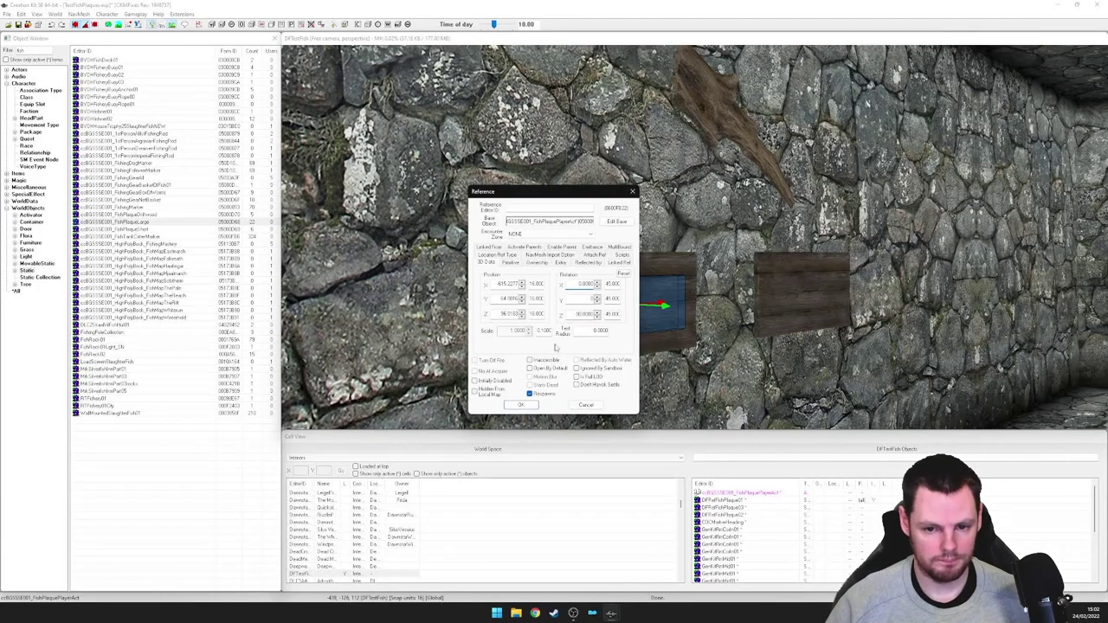
Accept the reference settings and place a duplicate of the blue activator at the centre of the right large plaque
{"action": "left_click", "coordinate": [521, 405]}
{"action": "middle_click_drag", "start_coordinate": [673, 299], "coordinate": [635, 271], "text": "shift"}
{"action": "key", "text": "g"}
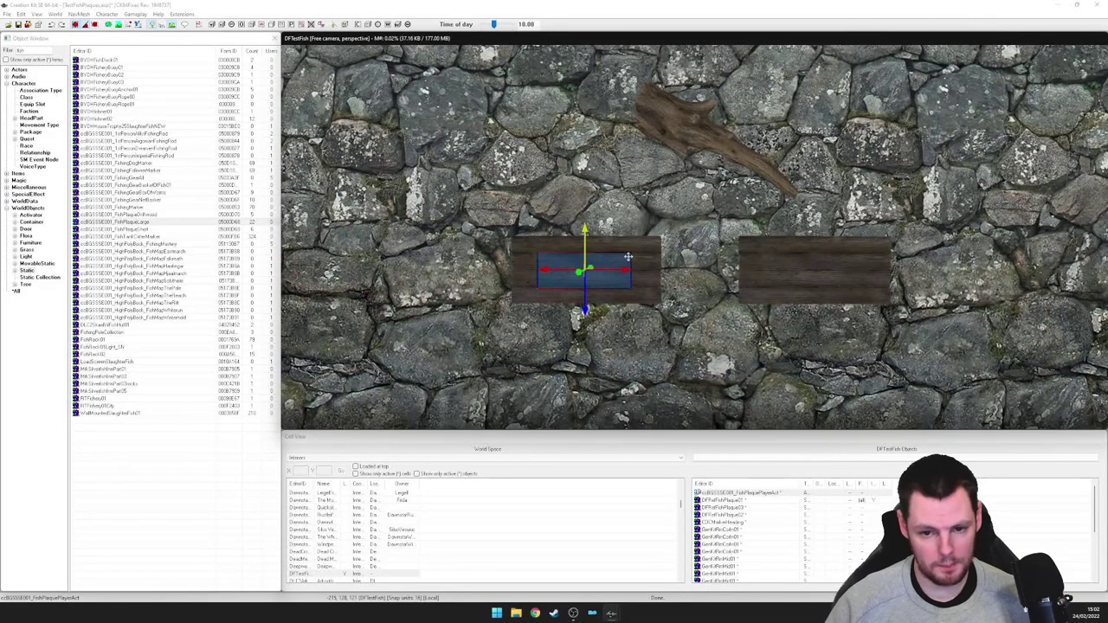
{"action": "key", "text": "e"}
{"action": "middle_click_drag", "start_coordinate": [619, 265], "coordinate": [618, 273], "text": "shift"}
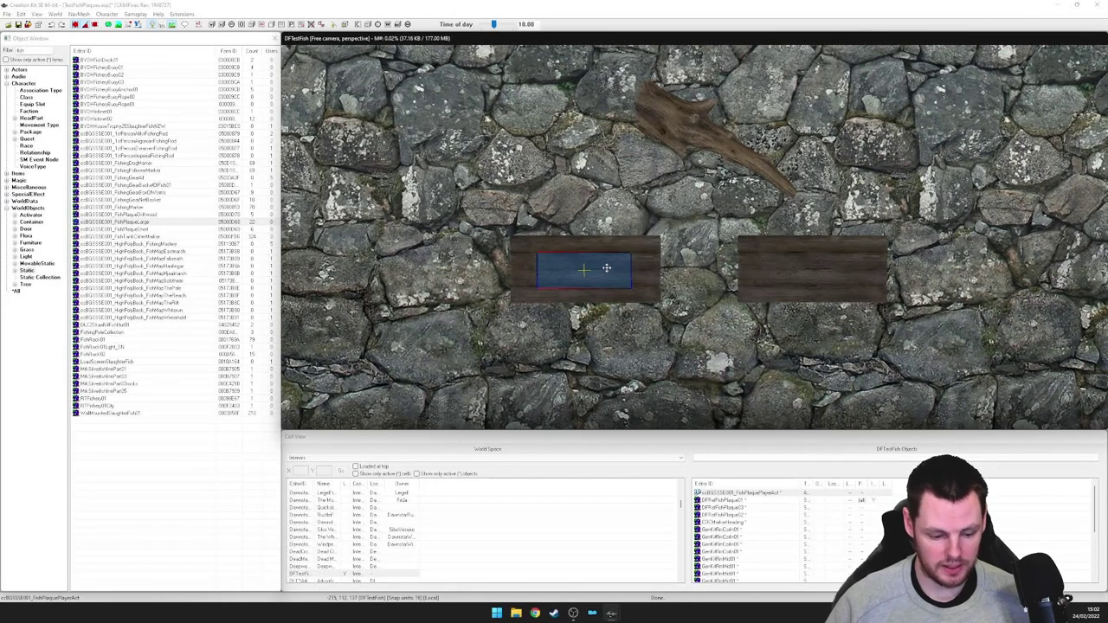
{"action": "key", "text": "ctrl+d"}
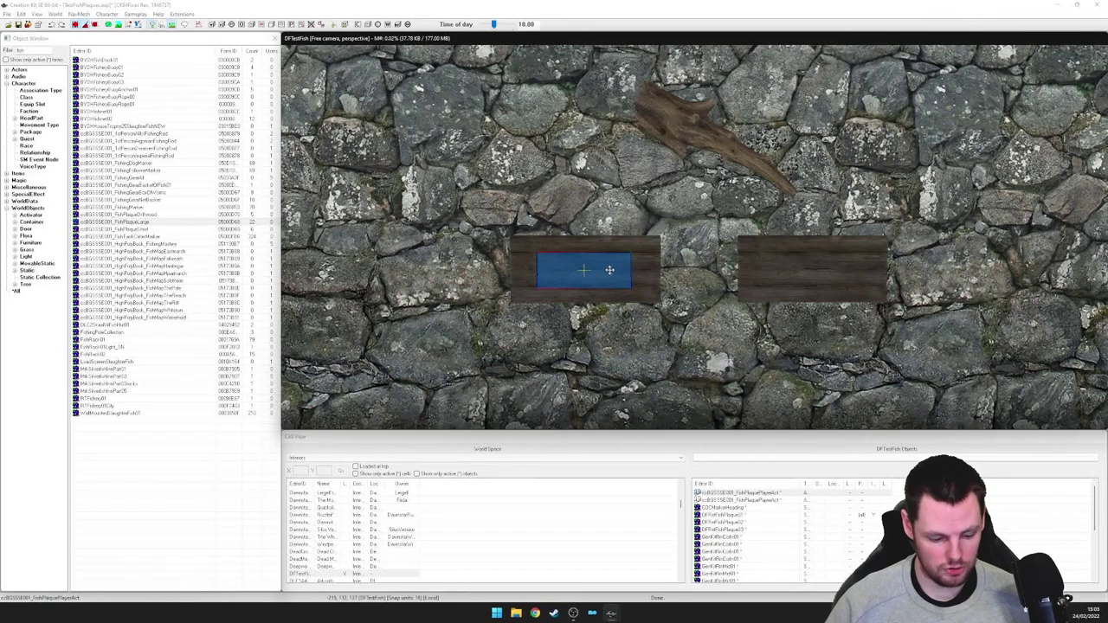
{"action": "key", "text": "e"}
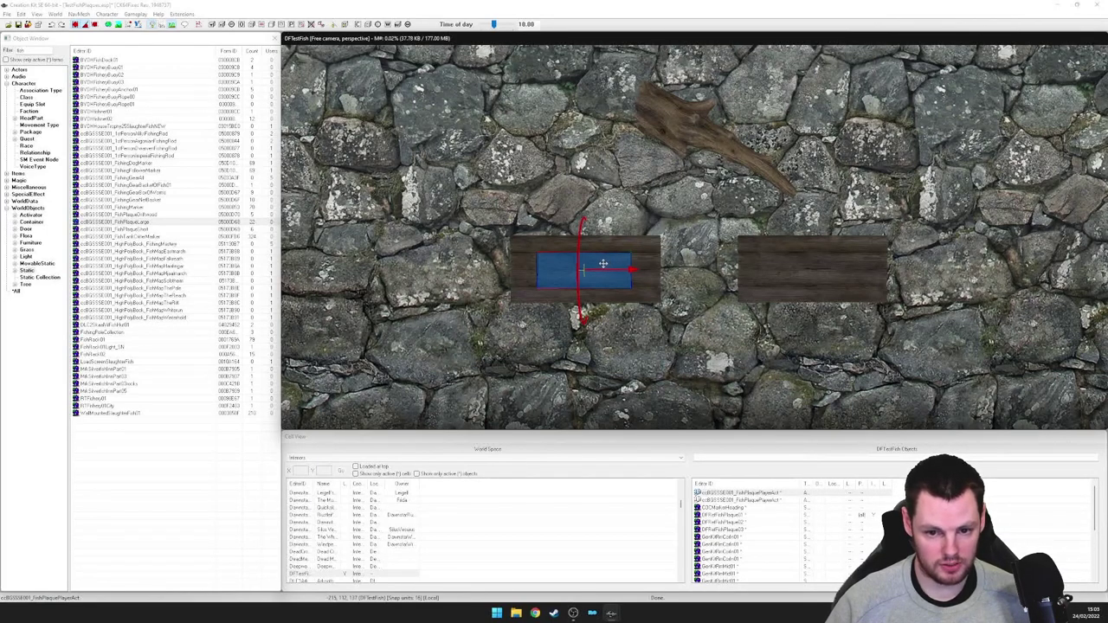
{"action": "key", "text": "e"}
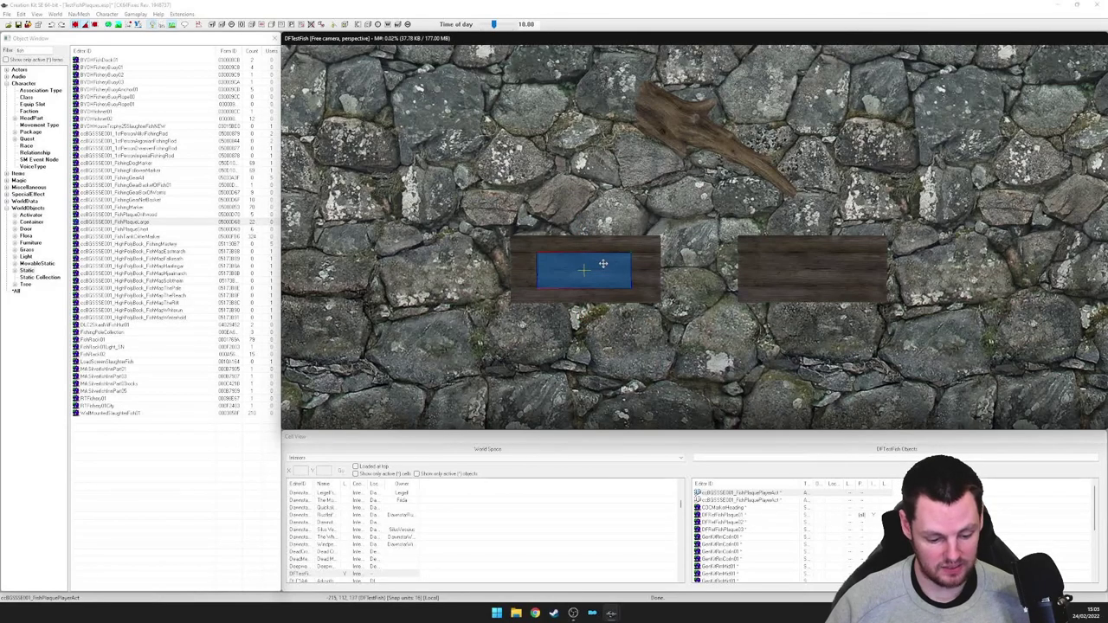
{"action": "left_click_drag", "start_coordinate": [603, 264], "coordinate": [782, 273]}
{"action": "middle_click_drag", "start_coordinate": [782, 254], "coordinate": [723, 259]}
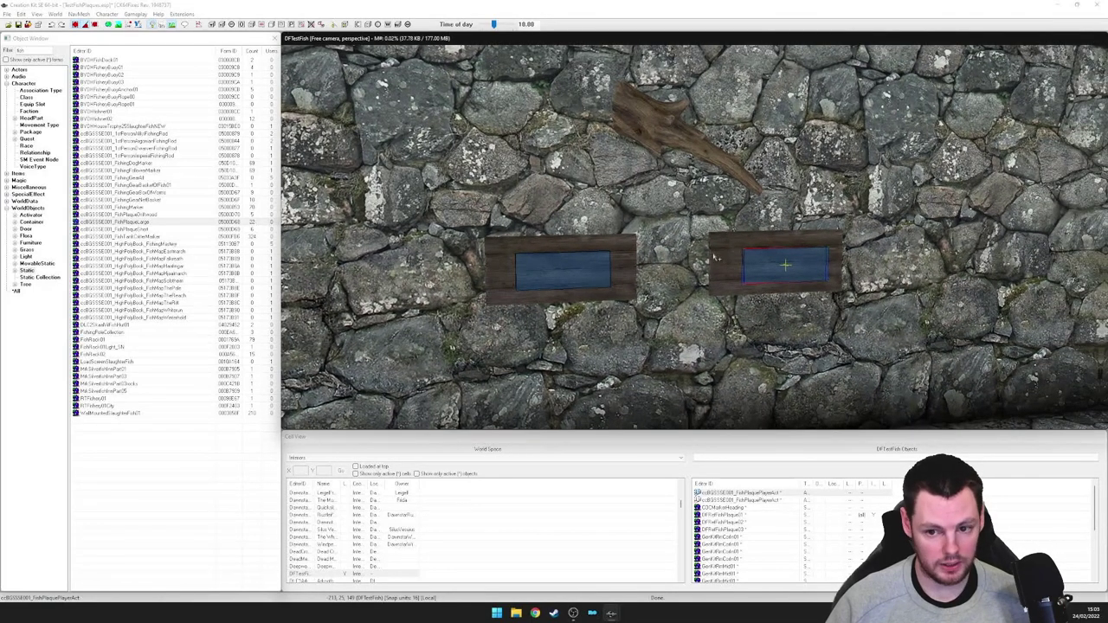
Turn off grid snapping and nudge the activator relative to the wall while checking its depth from the side
{"action": "left_click", "coordinate": [76, 25]}
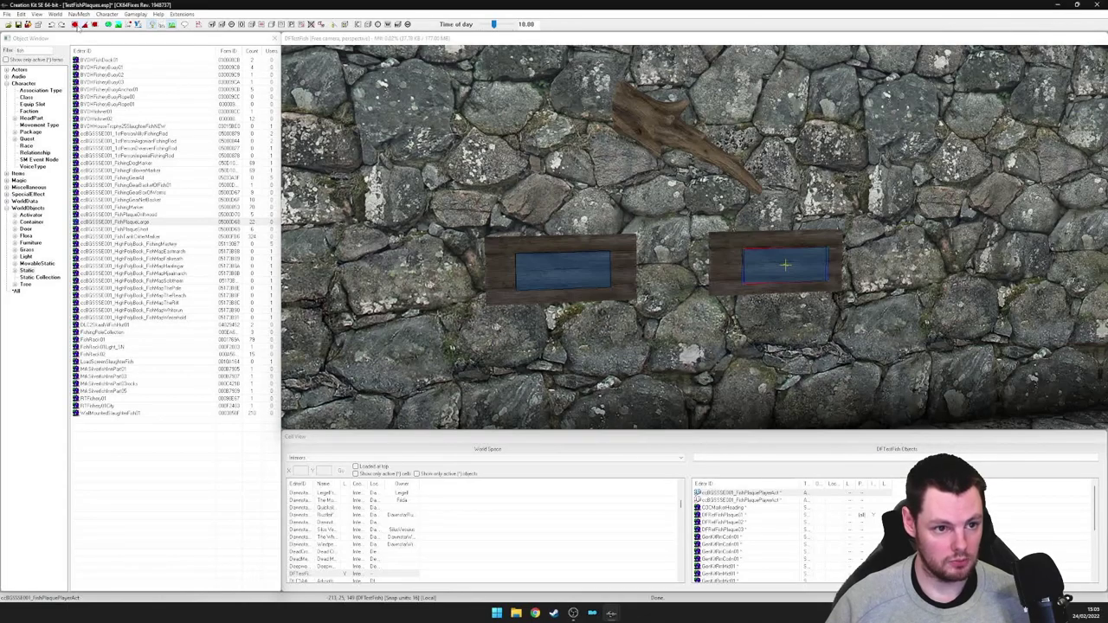
{"action": "mouse_move", "coordinate": [745, 232]}
{"action": "middle_mouse_down"}
{"action": "mouse_move", "coordinate": [713, 232]}
{"action": "mouse_move", "coordinate": [734, 232]}
{"action": "middle_mouse_up"}
{"action": "left_click", "coordinate": [576, 270]}
{"action": "middle_click_drag", "start_coordinate": [576, 271], "coordinate": [779, 270]}
{"action": "left_click", "coordinate": [586, 247]}
{"action": "left_click_drag", "start_coordinate": [586, 246], "coordinate": [578, 246]}
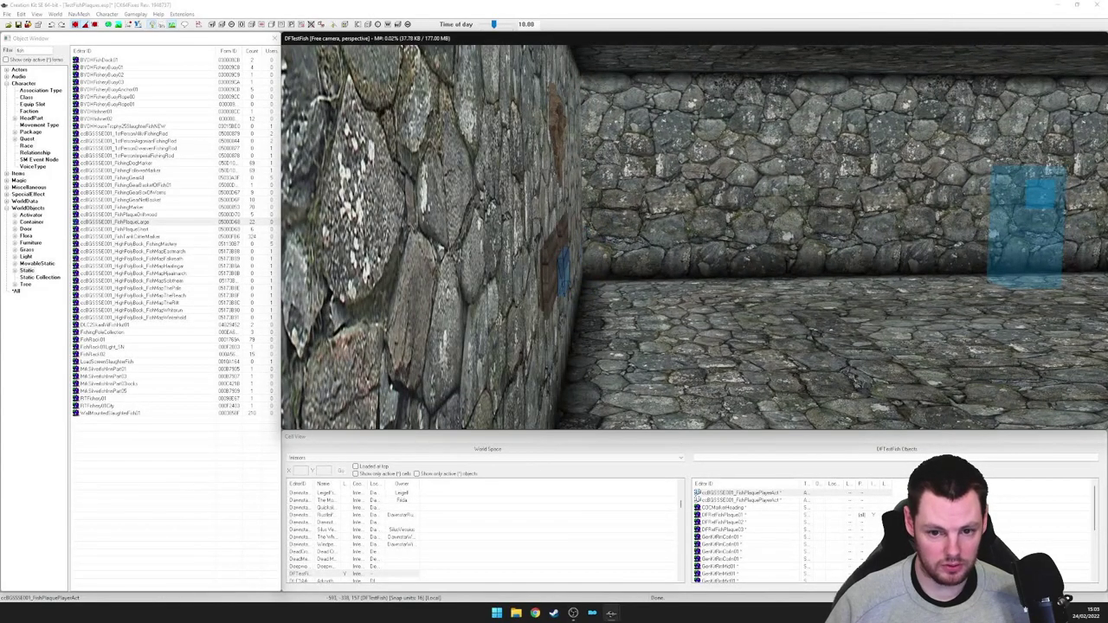
{"action": "key", "text": "q"}
{"action": "key", "text": "x"}
{"action": "key", "text": "c"}
{"action": "left_click_drag", "start_coordinate": [585, 243], "coordinate": [578, 243]}
{"action": "middle_click_drag", "start_coordinate": [578, 244], "coordinate": [571, 236], "text": "shift"}
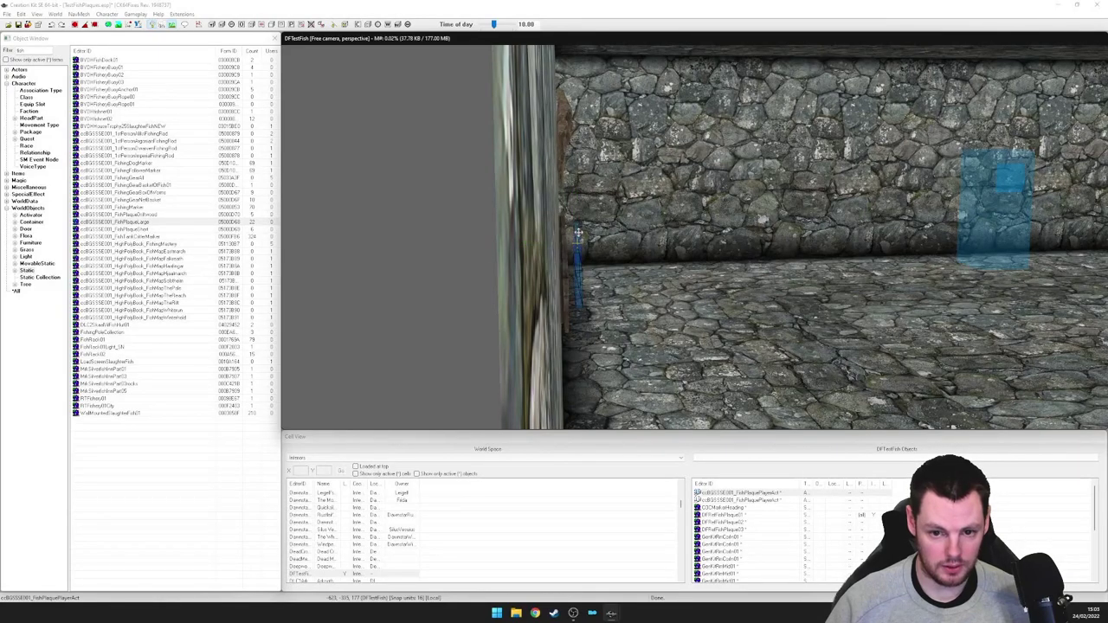
{"action": "middle_click_drag", "start_coordinate": [577, 244], "coordinate": [628, 239], "text": "shift"}
{"action": "middle_click_drag", "start_coordinate": [472, 230], "coordinate": [546, 267]}
Duplicate the left large plaque's activator and place the copy over the driftwood plaque
{"action": "left_click", "coordinate": [550, 268]}
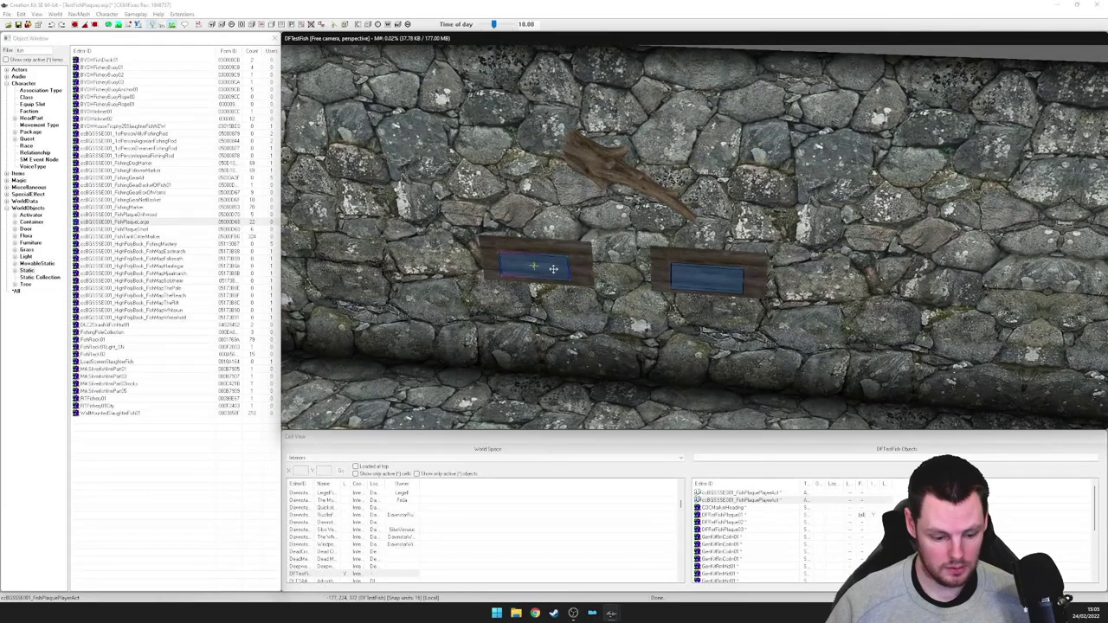
{"action": "key", "text": "c"}
{"action": "key", "text": "x"}
{"action": "key", "text": "c"}
{"action": "key", "text": "z"}
{"action": "left_click_drag", "start_coordinate": [545, 264], "coordinate": [660, 178]}
{"action": "mouse_move", "coordinate": [660, 178]}
{"action": "middle_mouse_down", "text": "shift"}
{"action": "mouse_move", "coordinate": [647, 166]}
{"action": "mouse_move", "coordinate": [667, 173]}
{"action": "middle_mouse_up", "text": "shift"}
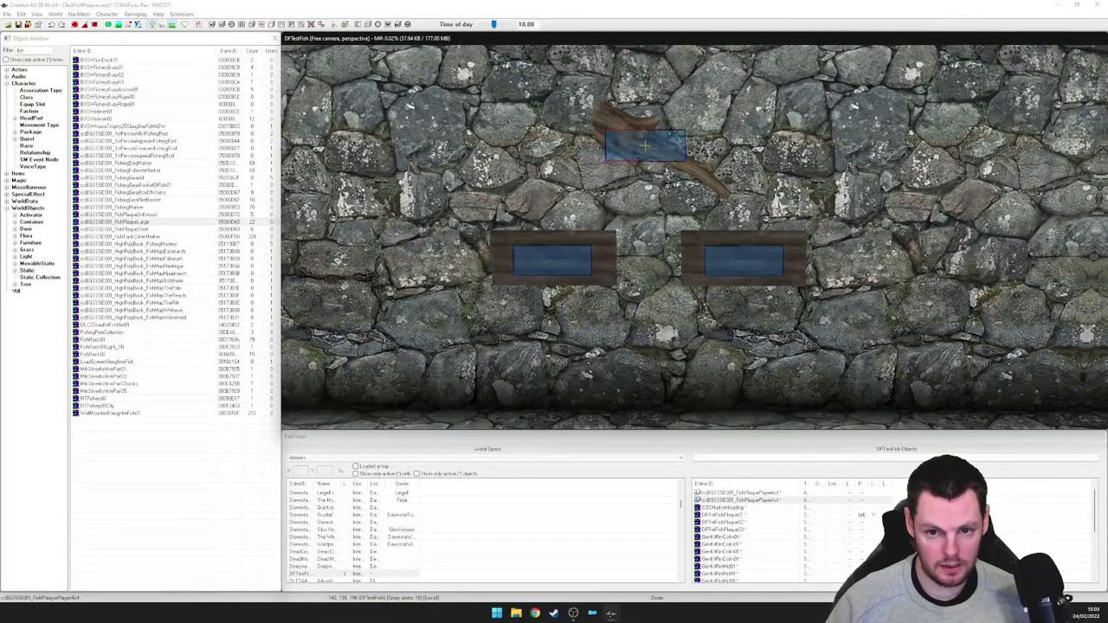
Name the activator references DFRefFishAct01 on the driftwood, DFRefFishAct02 on the left large plaque and DFRefFishAct03 on the right large plaque
{"action": "double_click", "coordinate": [653, 158]}
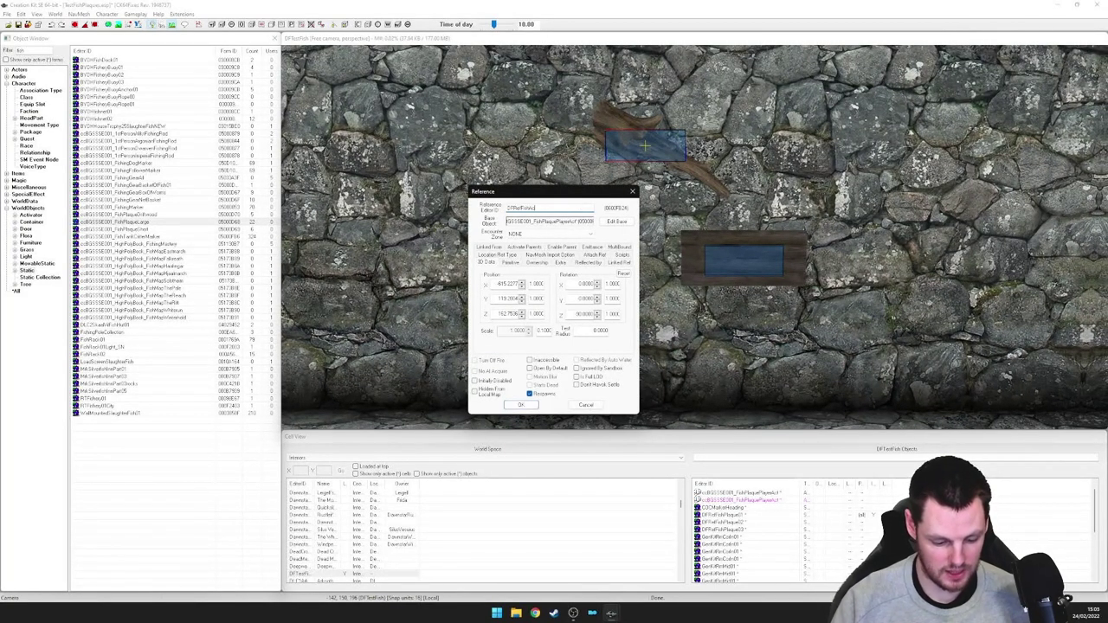
{"action": "left_click_drag", "start_coordinate": [558, 206], "coordinate": [474, 205]}
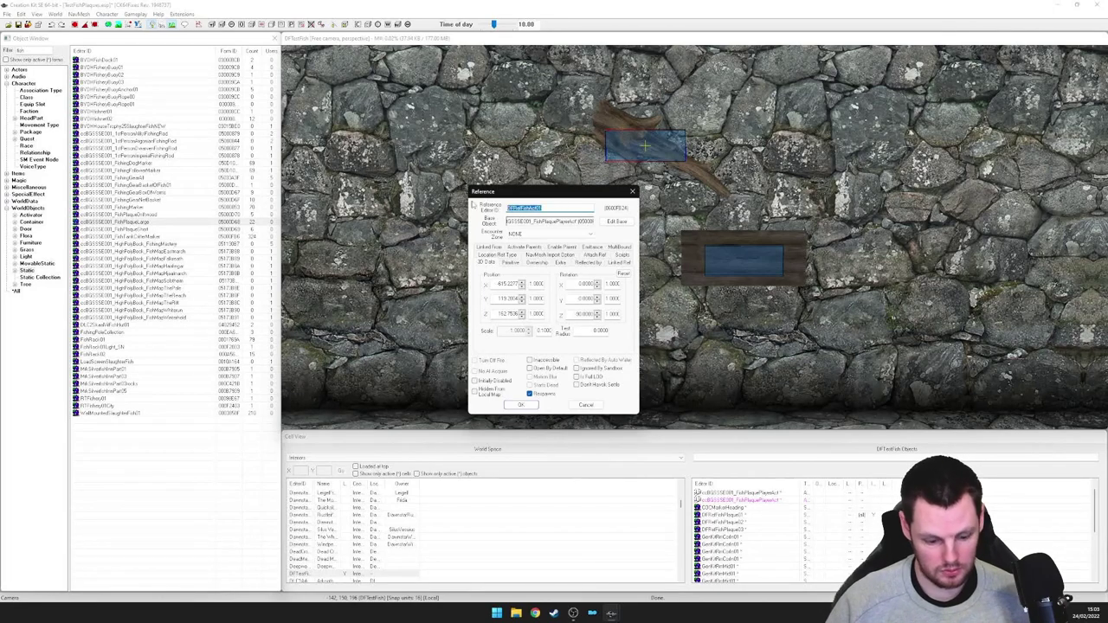
{"action": "left_click", "coordinate": [533, 405]}
{"action": "double_click", "coordinate": [549, 270]}
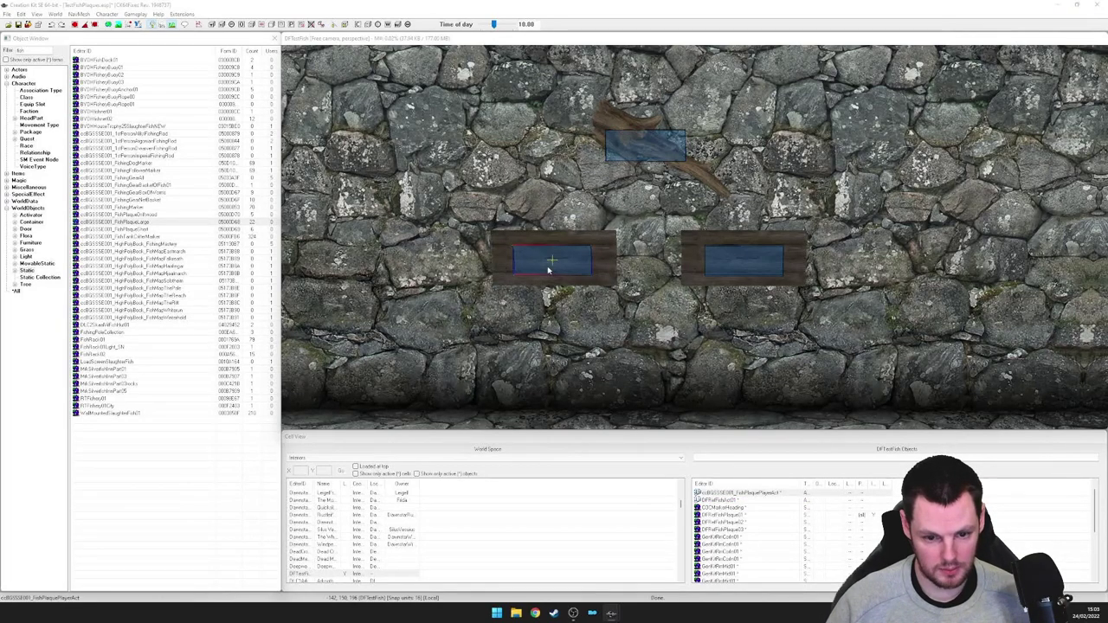
{"action": "type", "text": "DFRefFishAct01"}
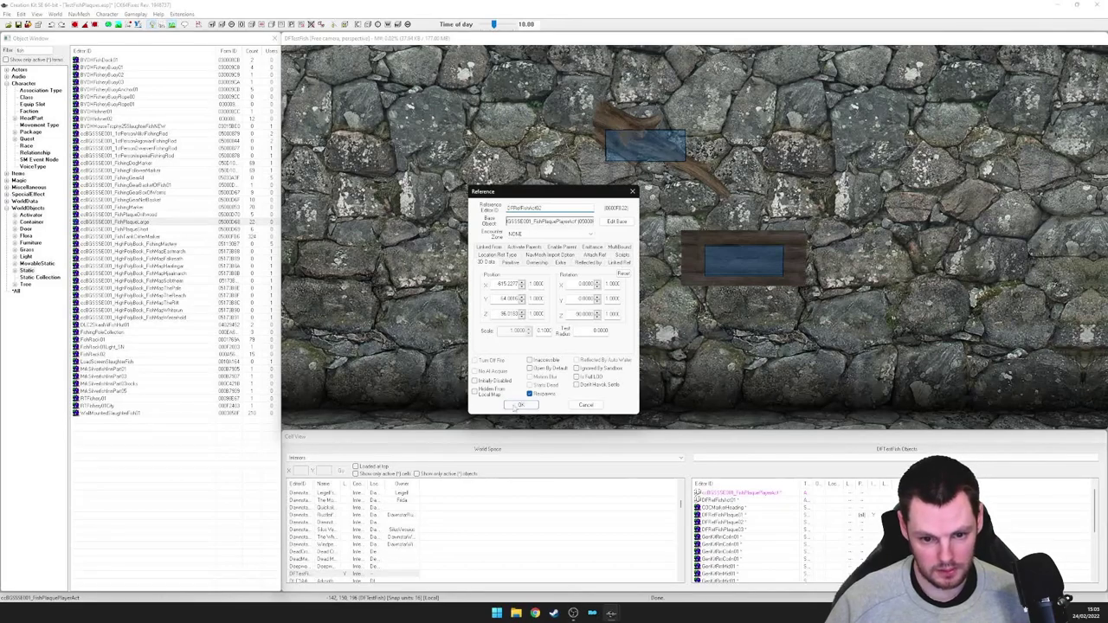
{"action": "left_click", "coordinate": [519, 404]}
{"action": "double_click", "coordinate": [742, 260]}
{"action": "type", "text": "DFRefFishAct03"}
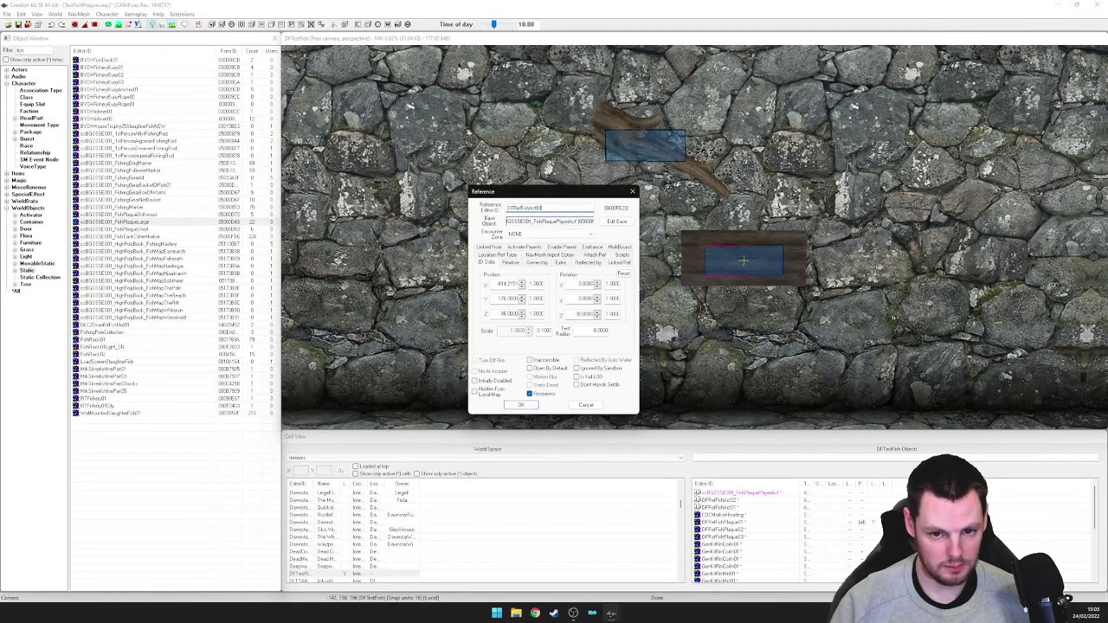
{"action": "left_click", "coordinate": [522, 405]}
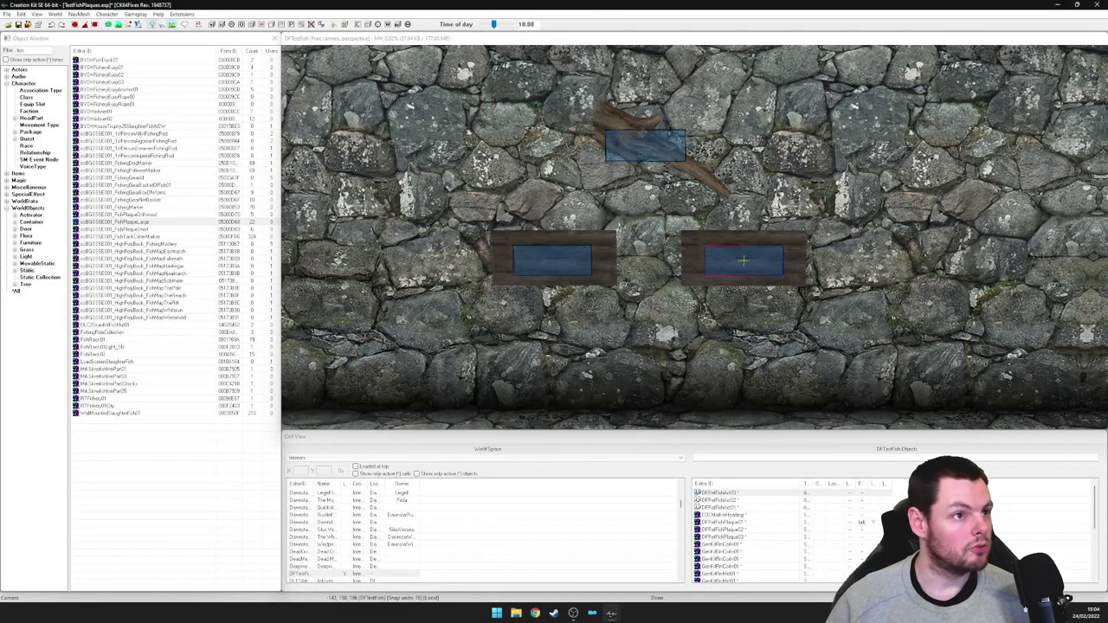
Batch-set the driftwood plaque, DFRefFishPlaque01, as the enable parent of all three activators
{"action": "left_click", "coordinate": [580, 256]}
{"action": "left_click", "coordinate": [641, 157], "text": "ctrl"}
{"action": "left_click", "coordinate": [721, 262], "text": "ctrl"}
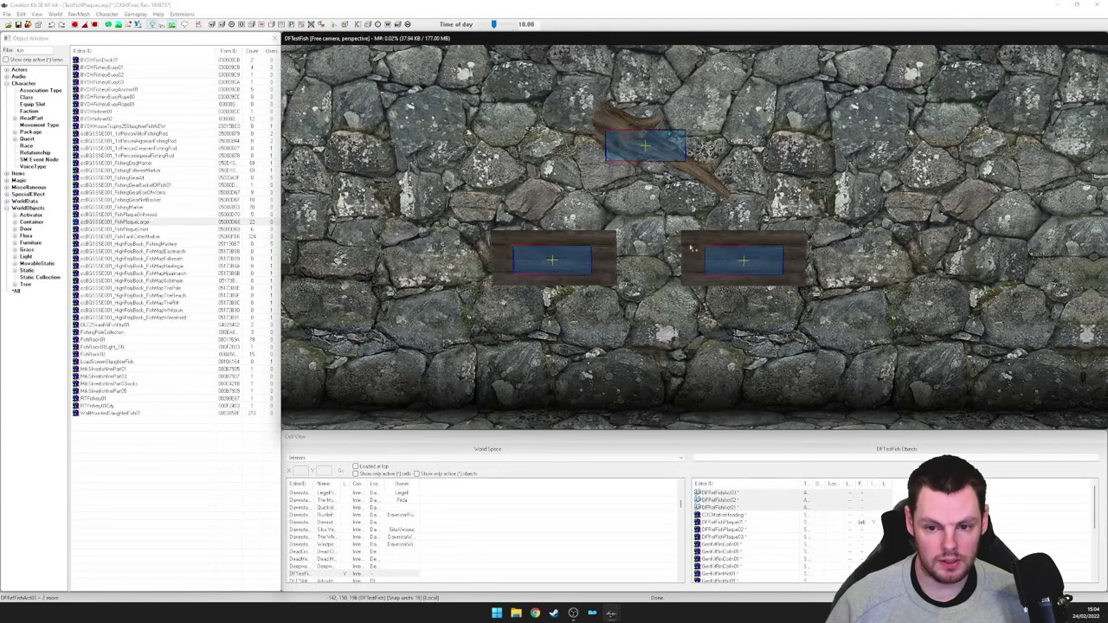
{"action": "key", "text": "shift"}
{"action": "key", "text": "minus"}
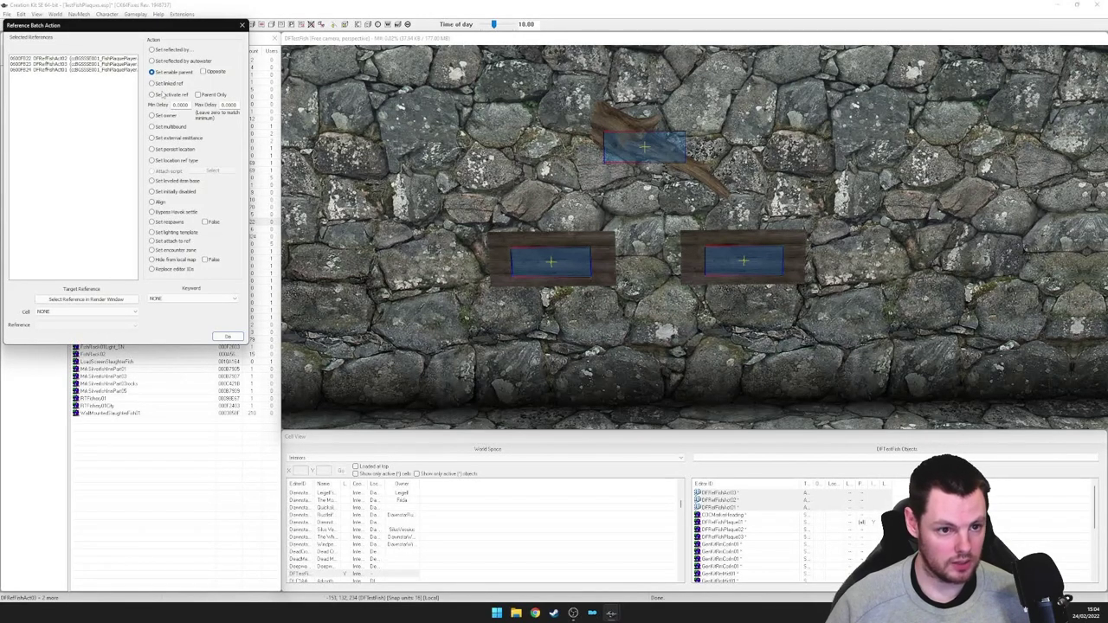
{"action": "left_click", "coordinate": [93, 299]}
{"action": "left_click", "coordinate": [623, 126]}
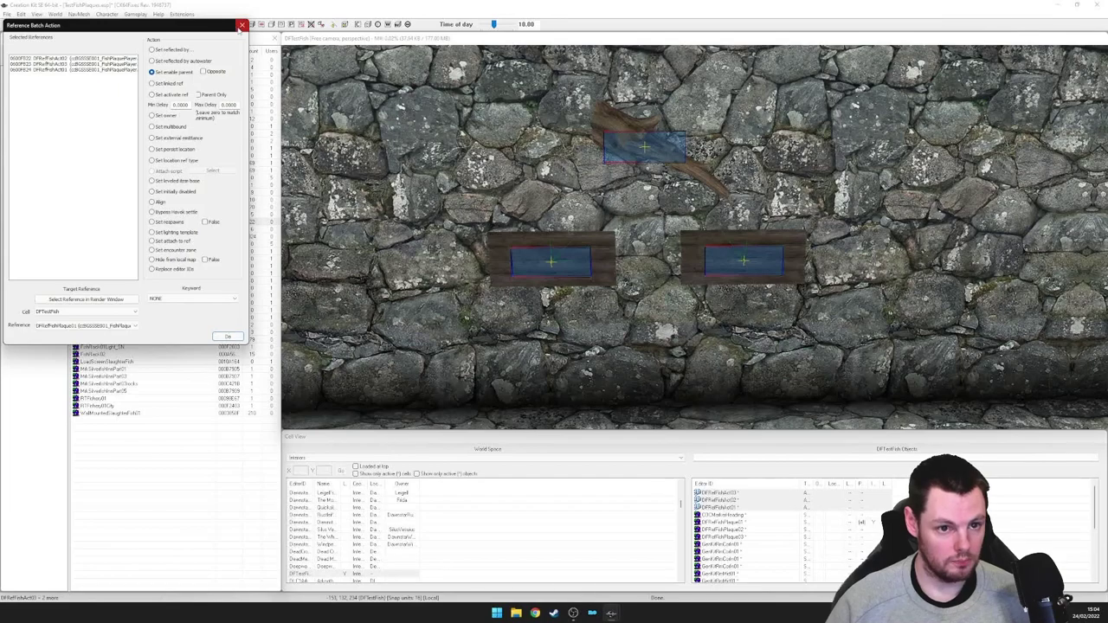
{"action": "left_click", "coordinate": [242, 24]}
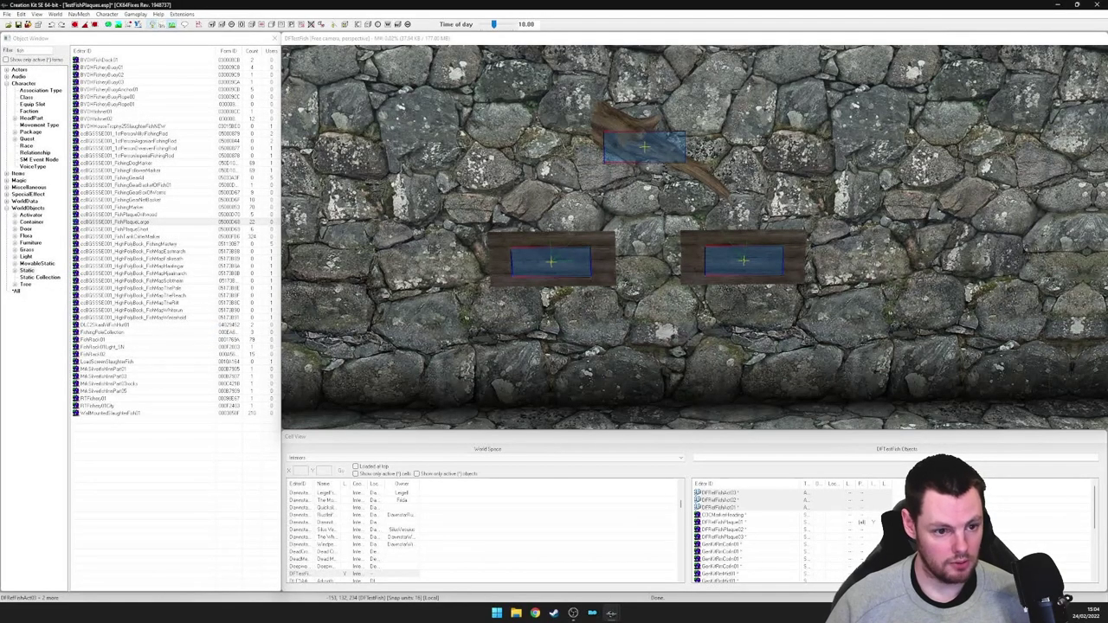
Filter the object list for the marker objects and place an XMarker in the cell near the plaque wall
{"action": "middle_click_drag", "start_coordinate": [644, 260], "coordinate": [727, 253], "text": "shift"}
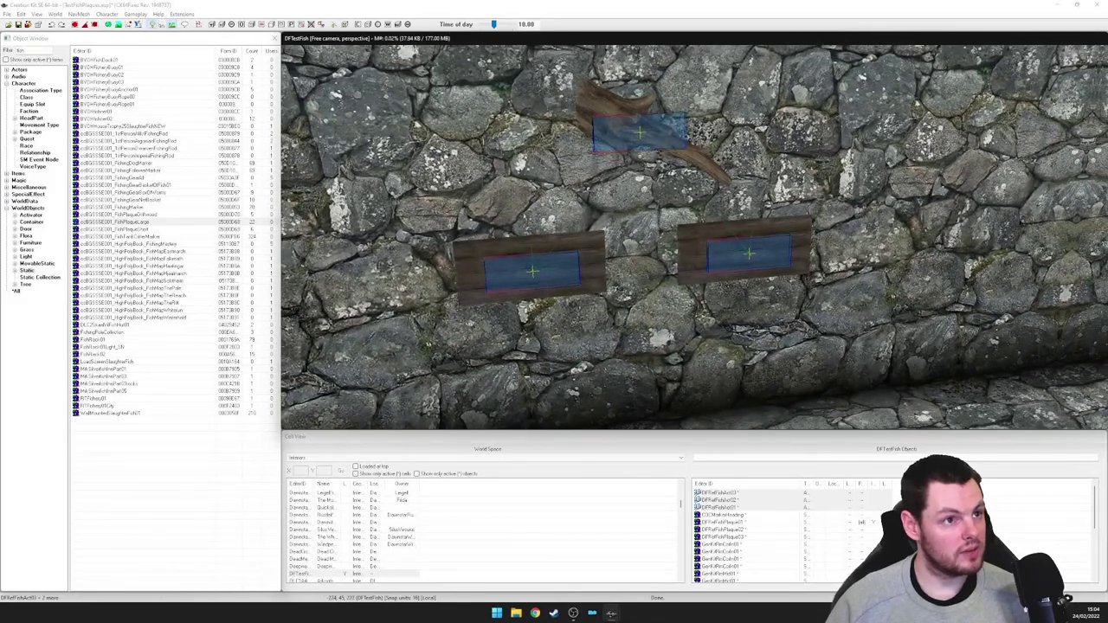
{"action": "left_click", "coordinate": [746, 333]}
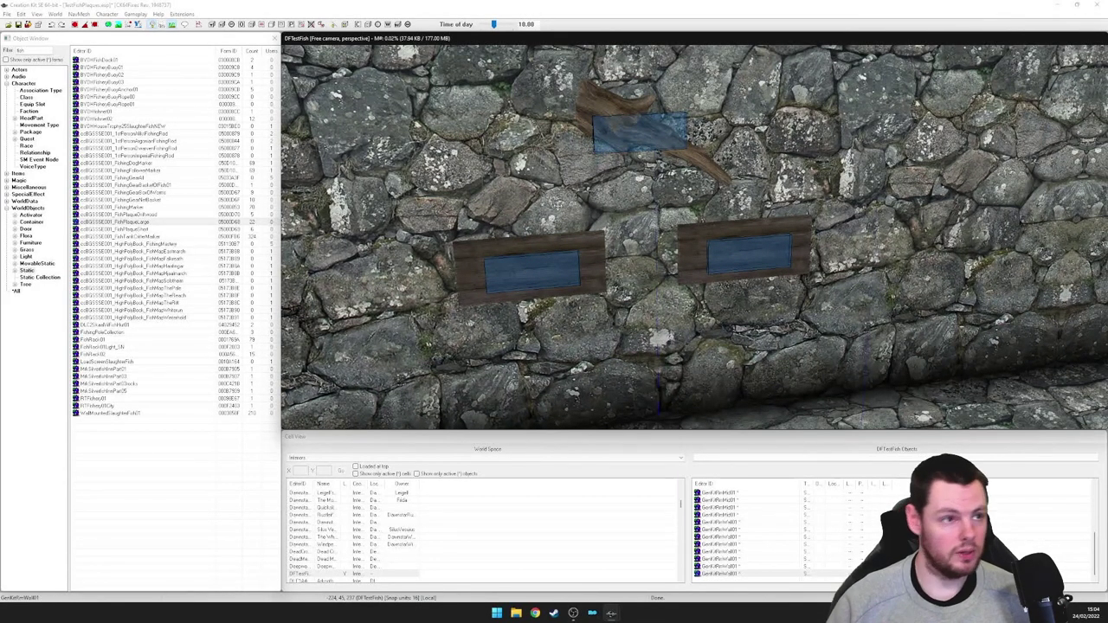
{"action": "middle_click_drag", "start_coordinate": [580, 199], "coordinate": [618, 192], "text": "shift"}
{"action": "left_click", "coordinate": [680, 154]}
{"action": "scroll", "coordinate": [680, 154], "scroll_direction": "down", "scroll_amount": 5}
{"action": "middle_click_drag", "start_coordinate": [680, 154], "coordinate": [723, 203], "text": "shift"}
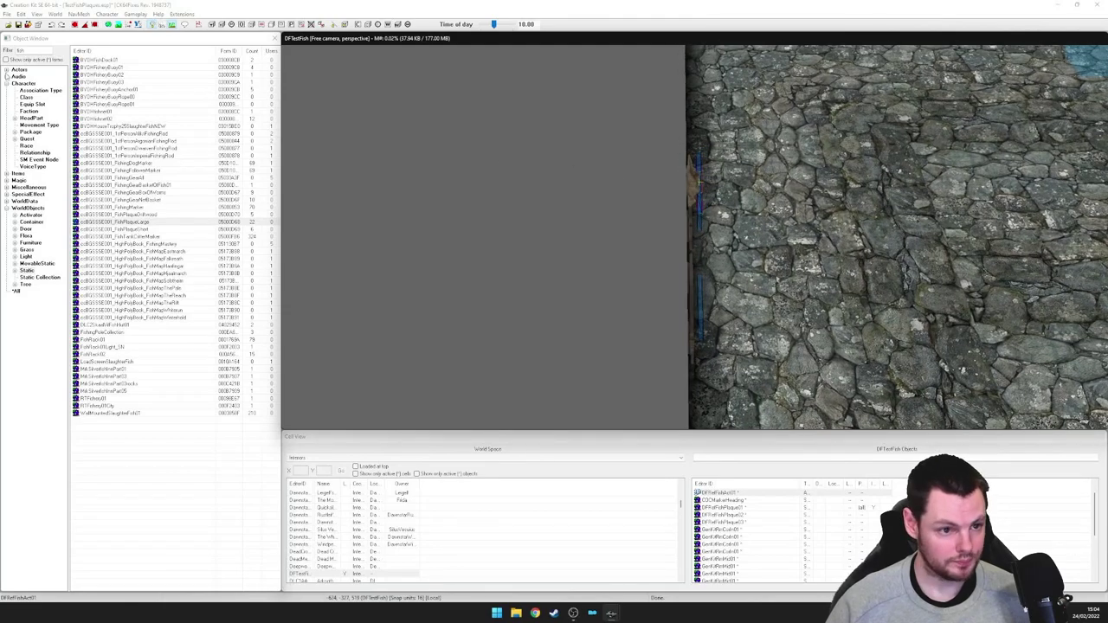
{"action": "double_click", "coordinate": [26, 53]}
{"action": "type", "text": "d"}
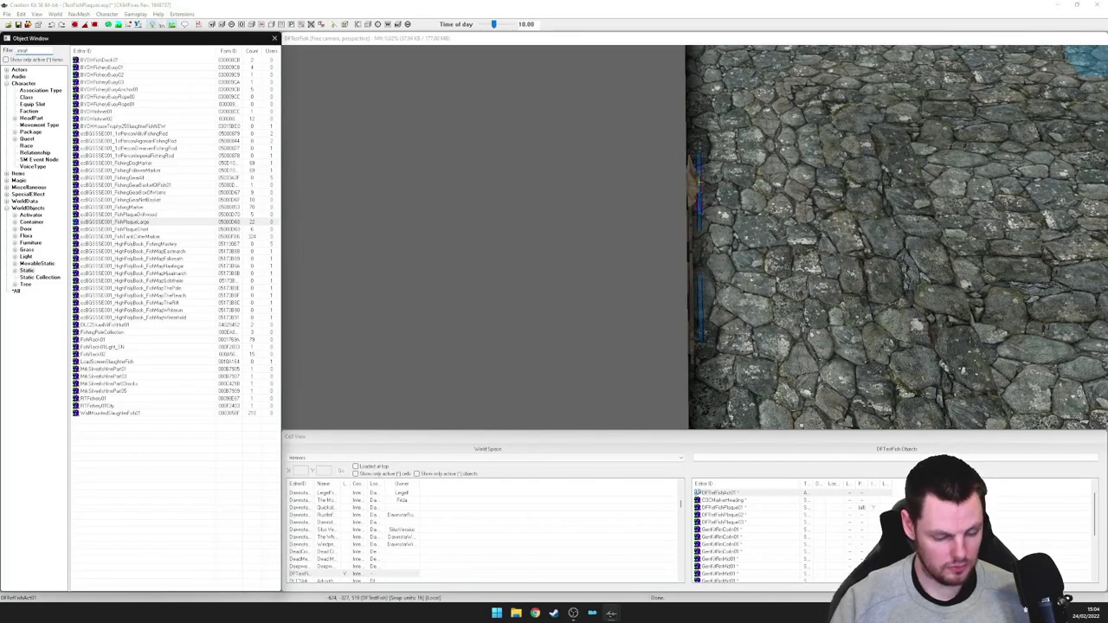
{"action": "mouse_move", "coordinate": [86, 62]}
{"action": "left_mouse_down"}
{"action": "mouse_move", "coordinate": [834, 226]}
{"action": "mouse_move", "coordinate": [642, 321]}
{"action": "left_mouse_up"}
{"action": "mouse_move", "coordinate": [642, 321]}
{"action": "middle_mouse_down", "text": "shift"}
{"action": "mouse_move", "coordinate": [663, 306]}
{"action": "mouse_move", "coordinate": [674, 318]}
{"action": "mouse_move", "coordinate": [707, 314]}
{"action": "mouse_move", "coordinate": [689, 331]}
{"action": "mouse_move", "coordinate": [677, 320]}
{"action": "middle_mouse_up", "text": "shift"}
{"action": "left_click_drag", "start_coordinate": [675, 319], "coordinate": [653, 315]}
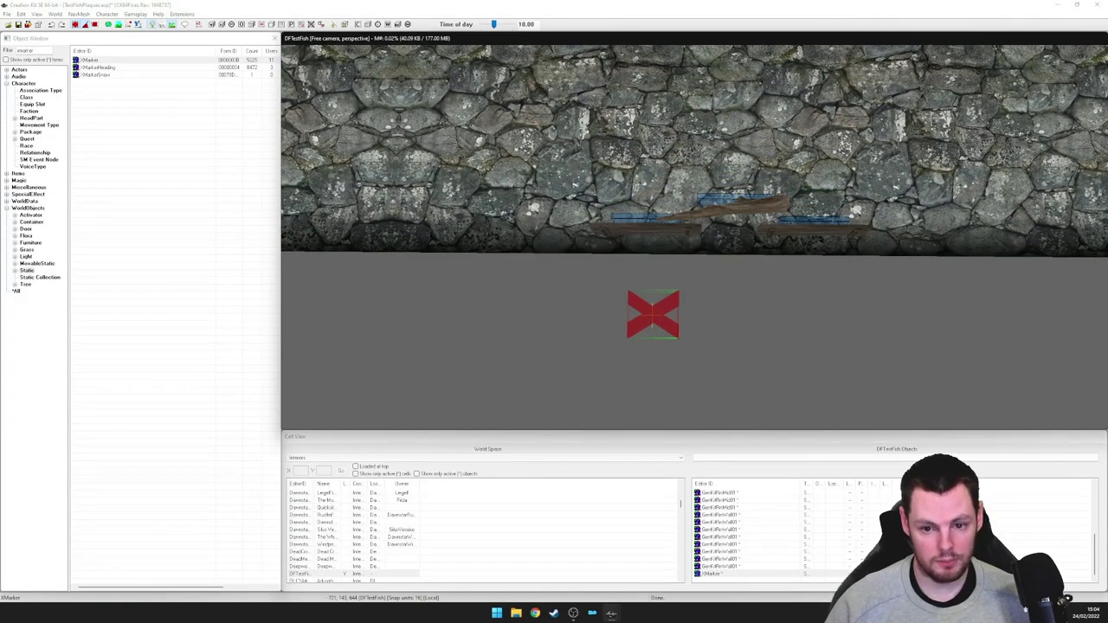
Reposition the XMarker beside the plaques and name its reference DFRefFishController01
{"action": "mouse_move", "coordinate": [659, 314]}
{"action": "middle_mouse_down"}
{"action": "mouse_move", "coordinate": [648, 307]}
{"action": "mouse_move", "coordinate": [665, 279]}
{"action": "mouse_move", "coordinate": [668, 240]}
{"action": "mouse_move", "coordinate": [727, 227]}
{"action": "mouse_move", "coordinate": [666, 229]}
{"action": "mouse_move", "coordinate": [653, 251]}
{"action": "mouse_move", "coordinate": [595, 286]}
{"action": "mouse_move", "coordinate": [629, 271]}
{"action": "middle_mouse_up"}
{"action": "key", "text": "z"}
{"action": "mouse_move", "coordinate": [633, 271]}
{"action": "left_mouse_down"}
{"action": "mouse_move", "coordinate": [620, 185]}
{"action": "mouse_move", "coordinate": [717, 200]}
{"action": "mouse_move", "coordinate": [716, 224]}
{"action": "mouse_move", "coordinate": [695, 245]}
{"action": "left_mouse_up"}
{"action": "mouse_move", "coordinate": [695, 245]}
{"action": "middle_mouse_down"}
{"action": "mouse_move", "coordinate": [771, 176]}
{"action": "mouse_move", "coordinate": [694, 252]}
{"action": "middle_mouse_up"}
{"action": "double_click", "coordinate": [695, 252]}
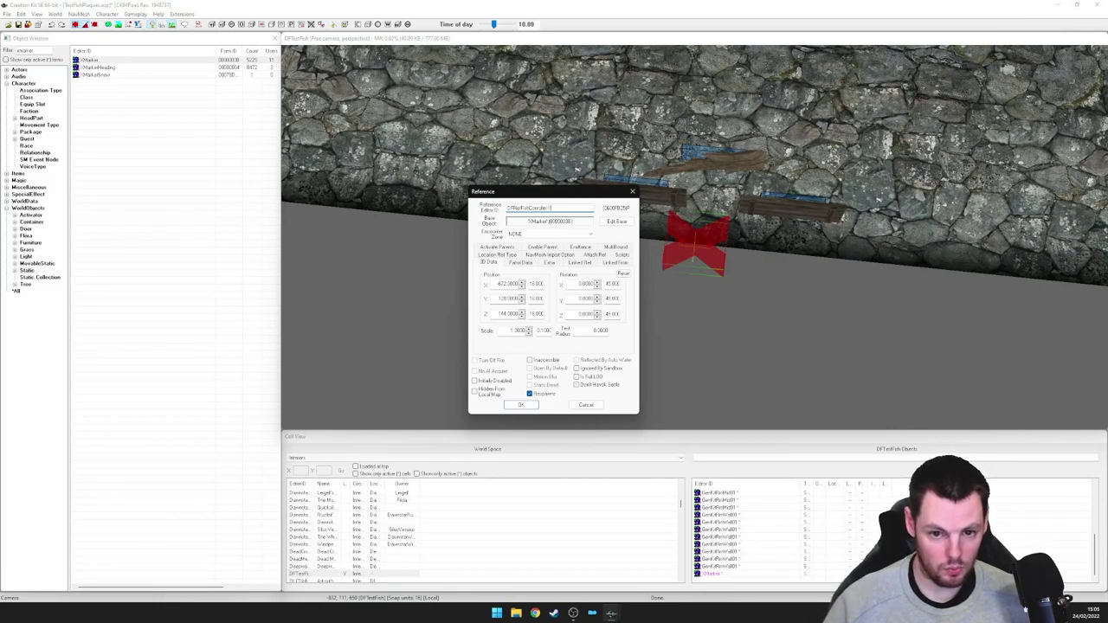
{"action": "double_click", "coordinate": [543, 208]}
{"action": "left_click", "coordinate": [520, 405]}
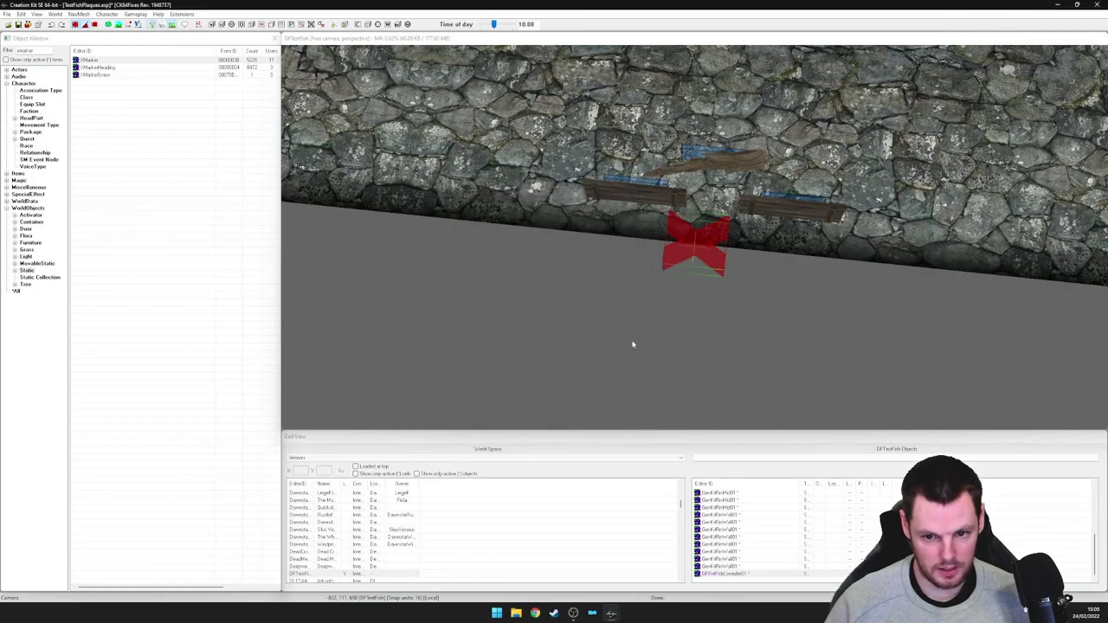
Find the fish scripts and attach ccBGSSSE001_FishPlaqueScript to the DFRefFishController01 marker
{"action": "middle_click_drag", "start_coordinate": [697, 246], "coordinate": [698, 245], "text": "shift"}
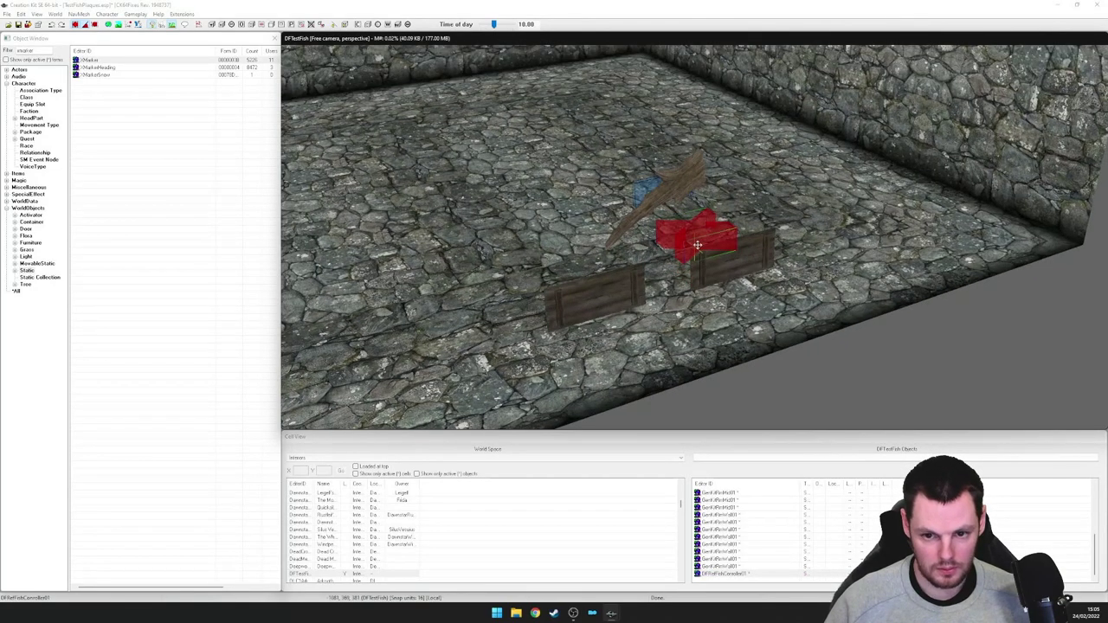
{"action": "double_click", "coordinate": [698, 250]}
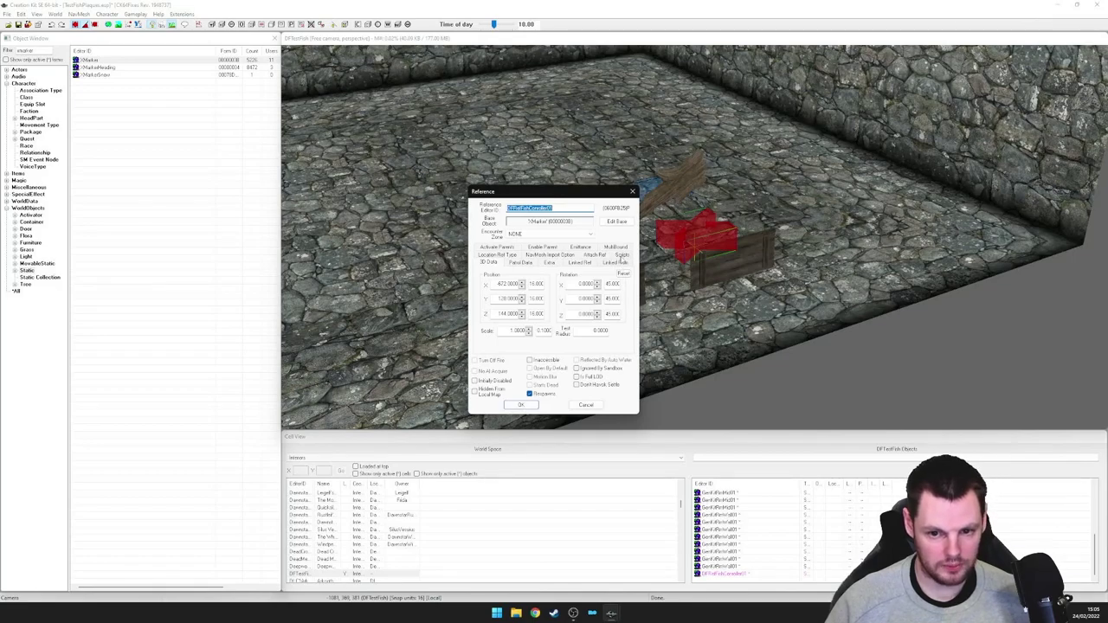
{"action": "left_click", "coordinate": [622, 255]}
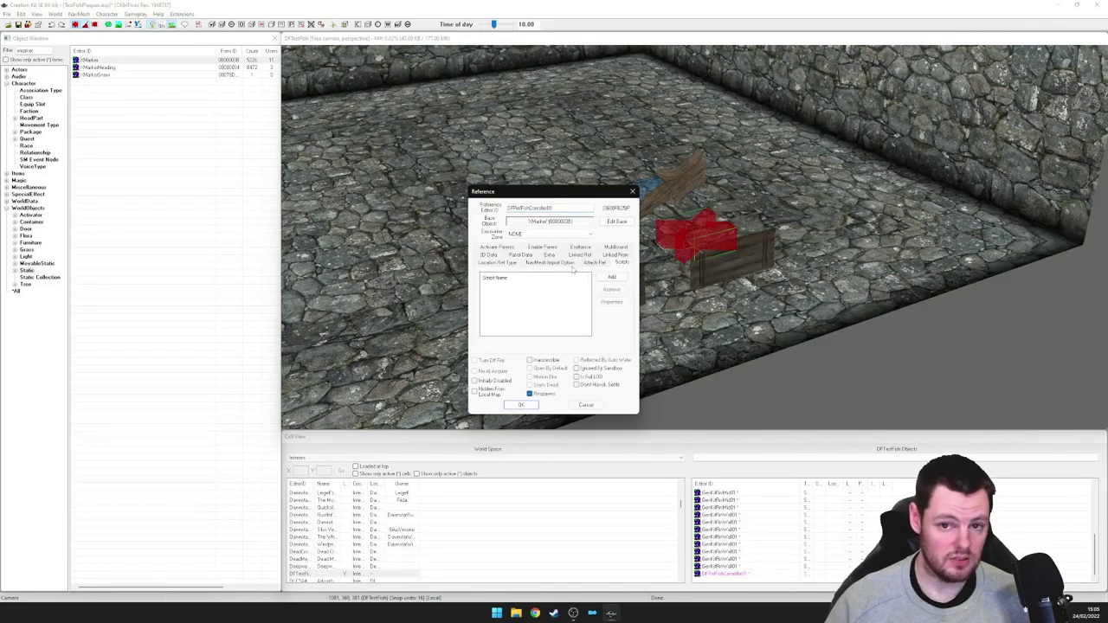
{"action": "left_click", "coordinate": [603, 285]}
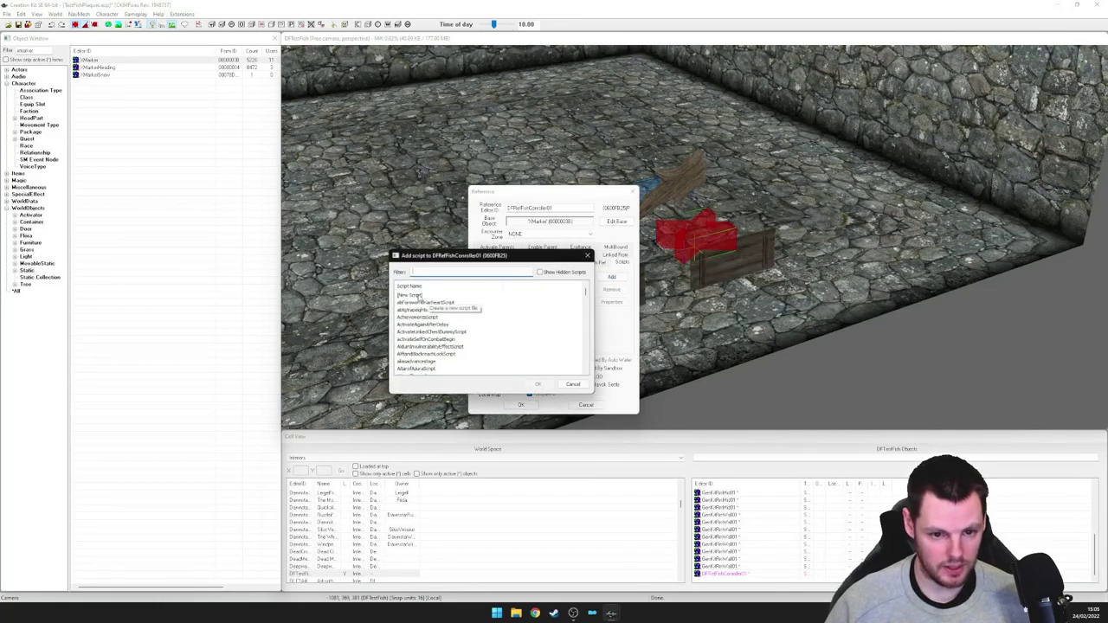
{"action": "left_click", "coordinate": [421, 297]}
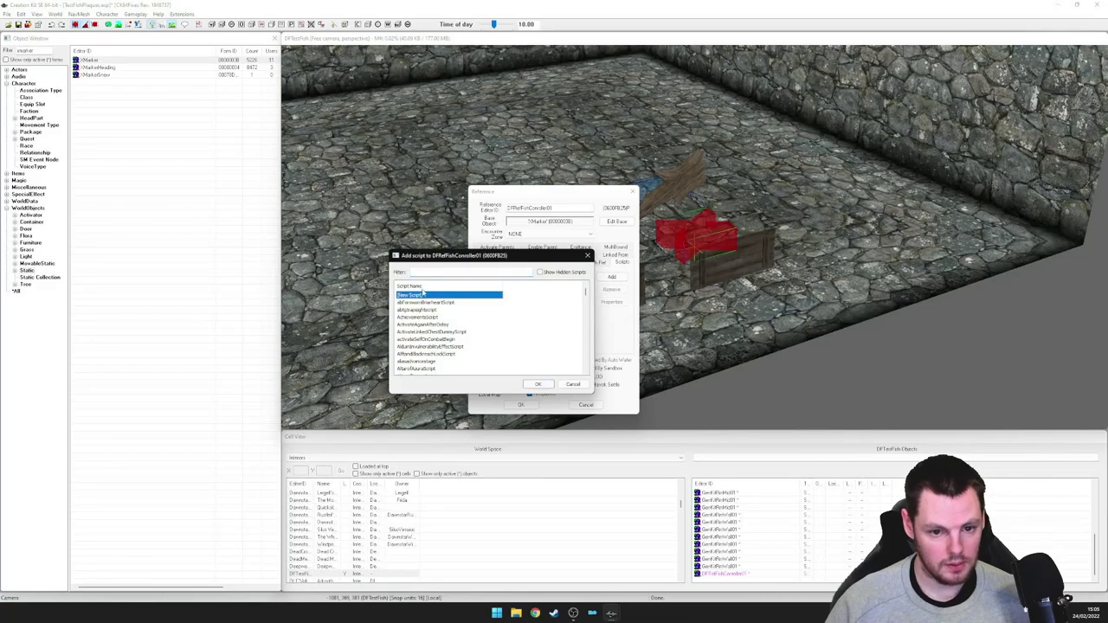
{"action": "left_click", "coordinate": [427, 271]}
{"action": "type", "text": "fish"}
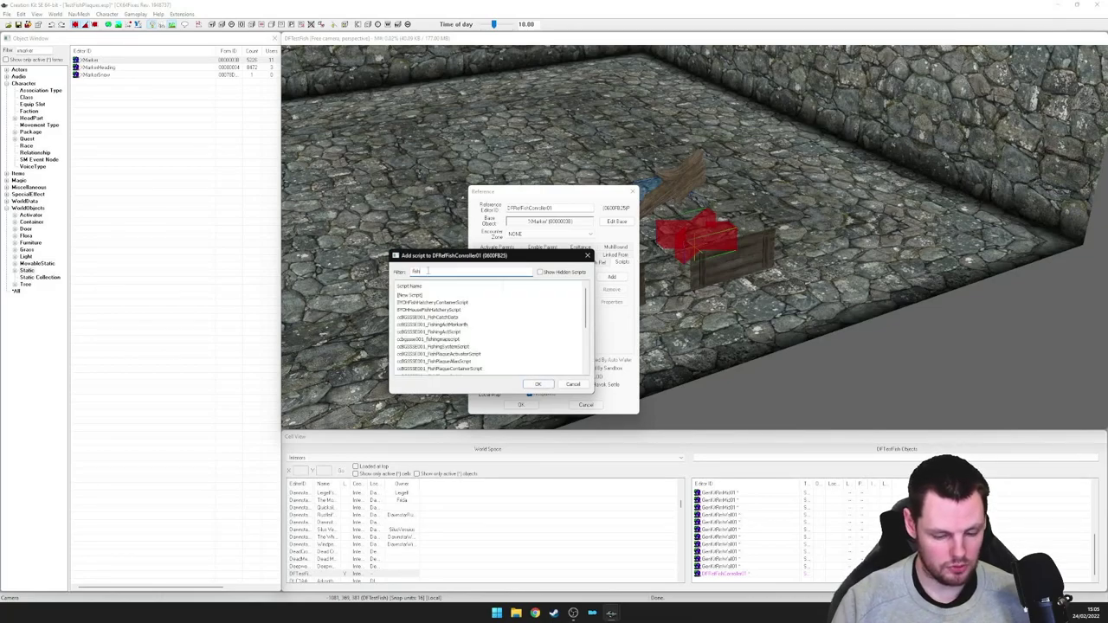
{"action": "scroll", "coordinate": [441, 322], "scroll_direction": "down", "scroll_amount": 3}
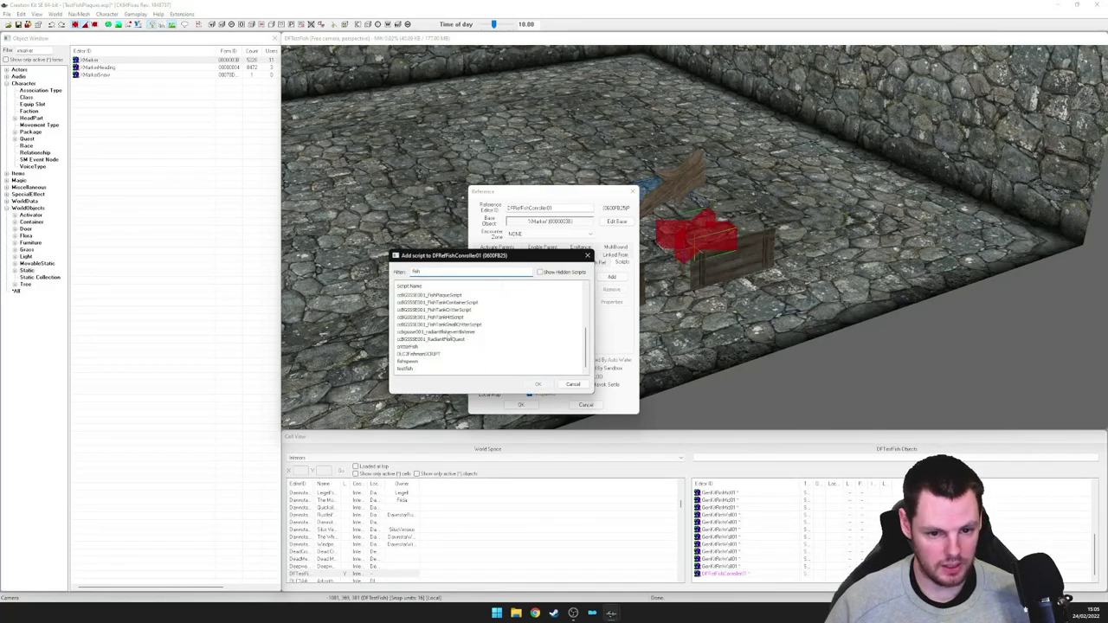
{"action": "left_click", "coordinate": [451, 317]}
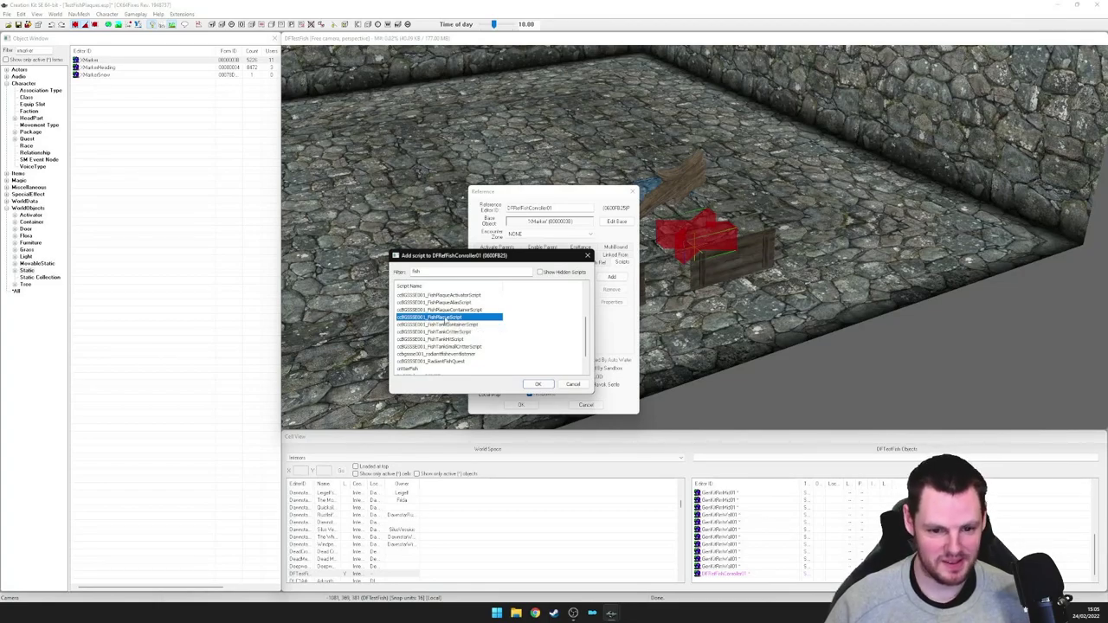
{"action": "left_click", "coordinate": [537, 383]}
{"action": "left_click", "coordinate": [615, 223]}
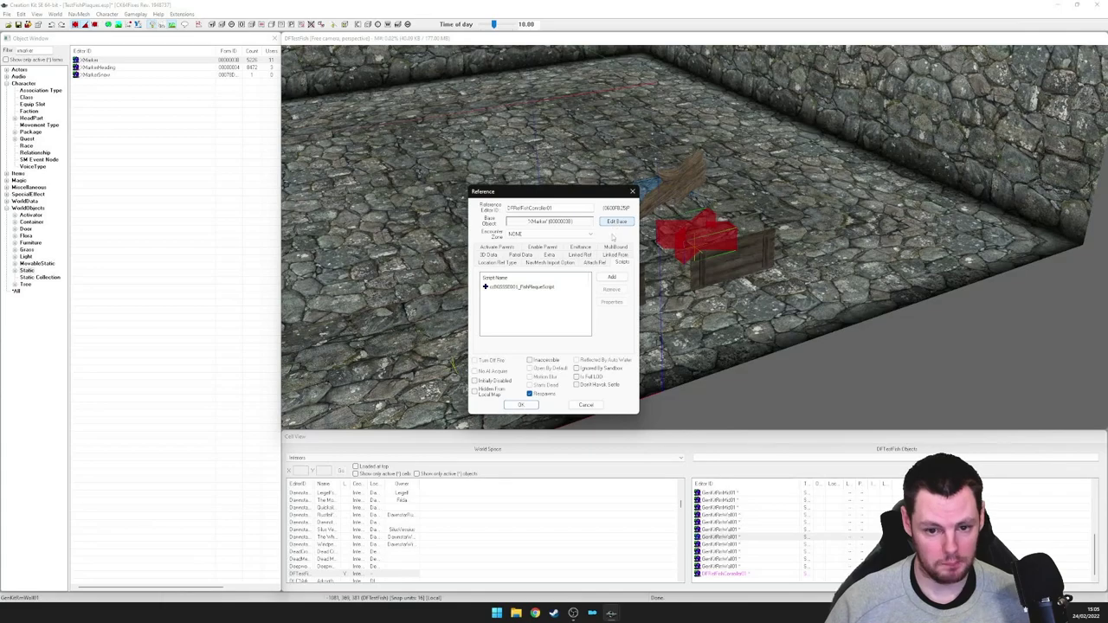
Open the properties of the attached fish plaque script and auto-fill all matching properties
{"action": "left_click", "coordinate": [556, 288]}
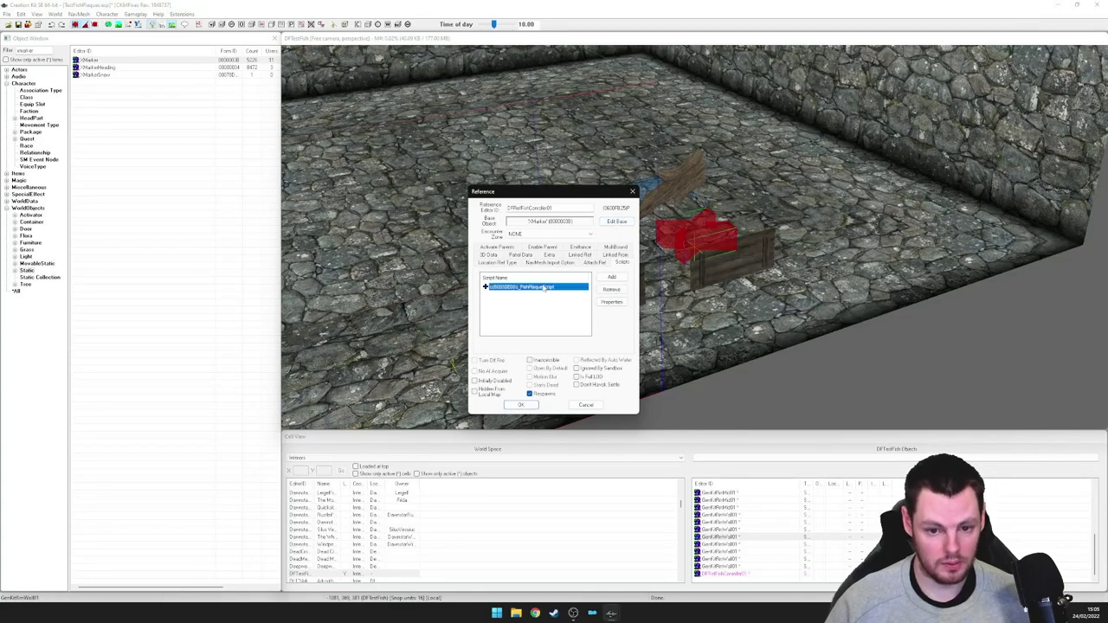
{"action": "double_click", "coordinate": [543, 287]}
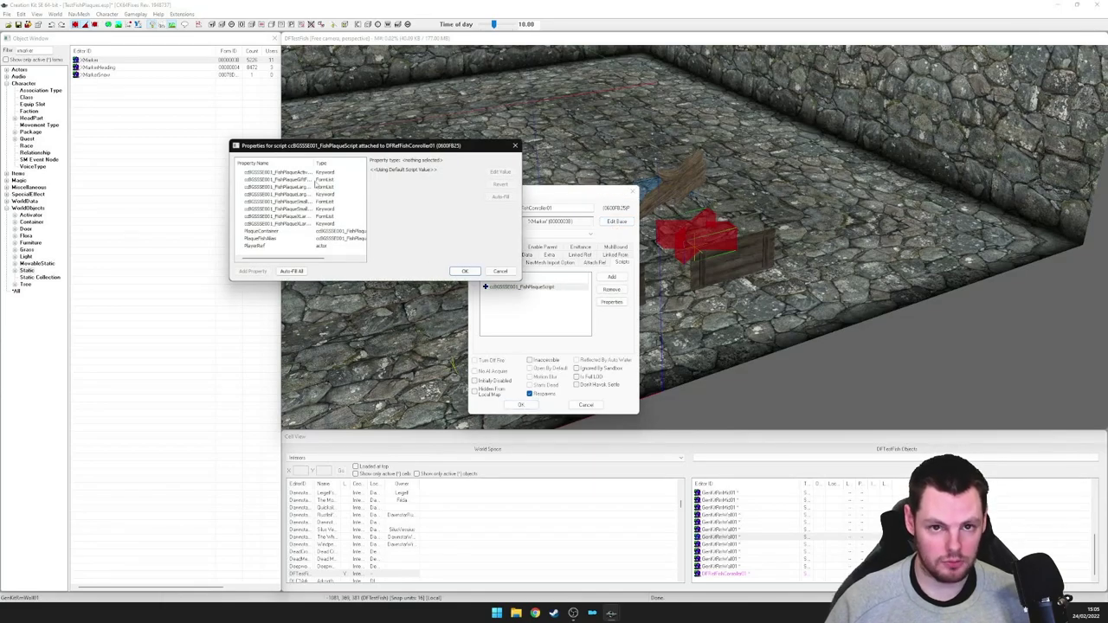
{"action": "left_click_drag", "start_coordinate": [313, 165], "coordinate": [342, 166]}
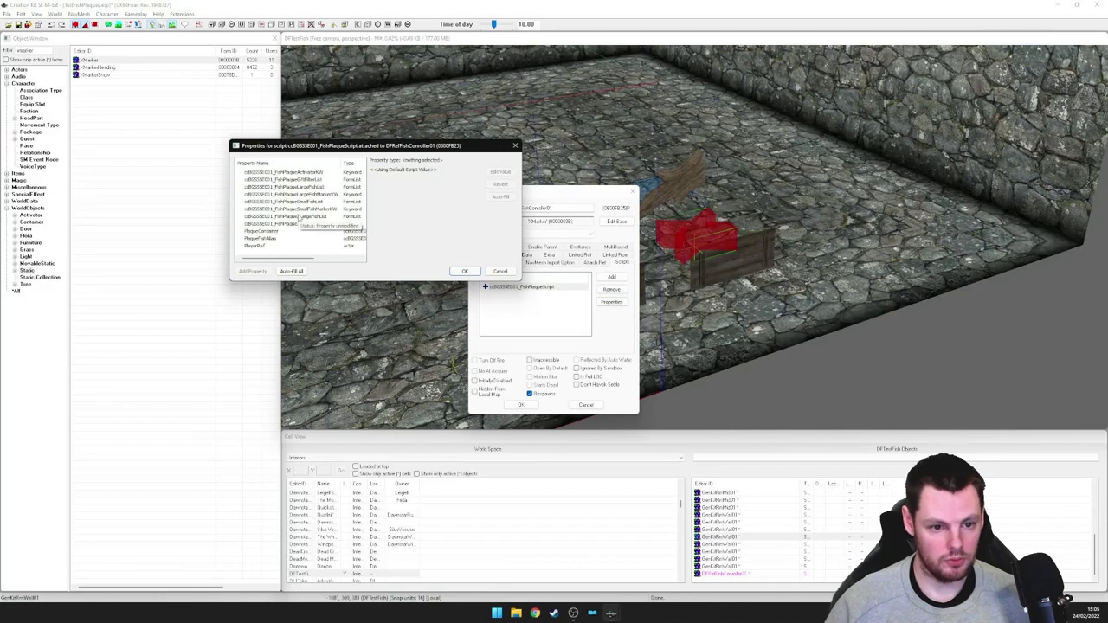
{"action": "left_click", "coordinate": [290, 271]}
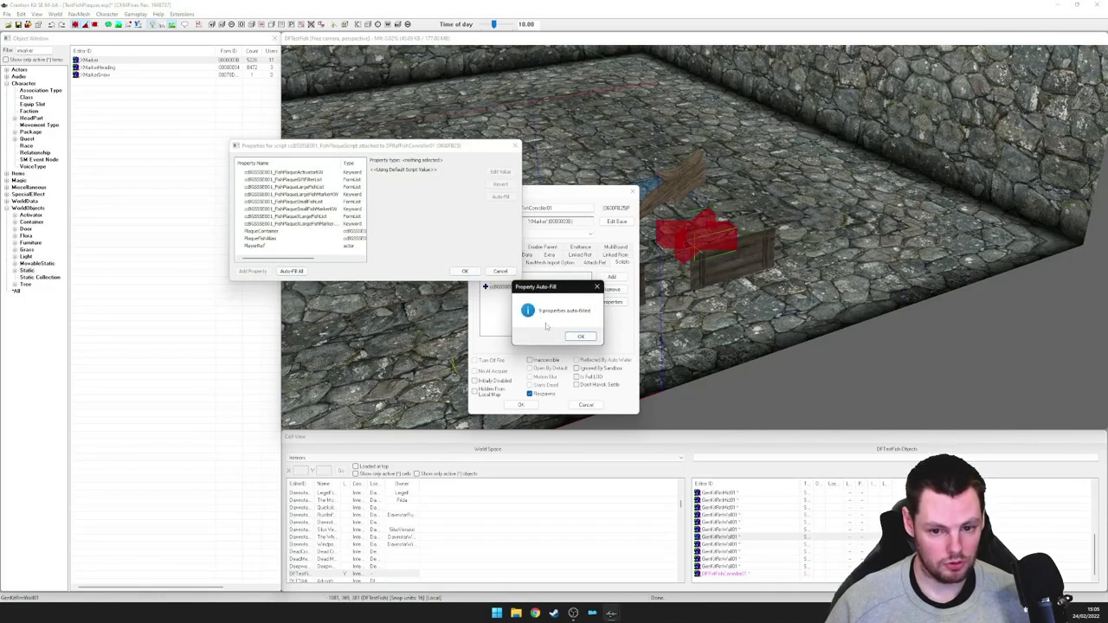
{"action": "left_click", "coordinate": [580, 335]}
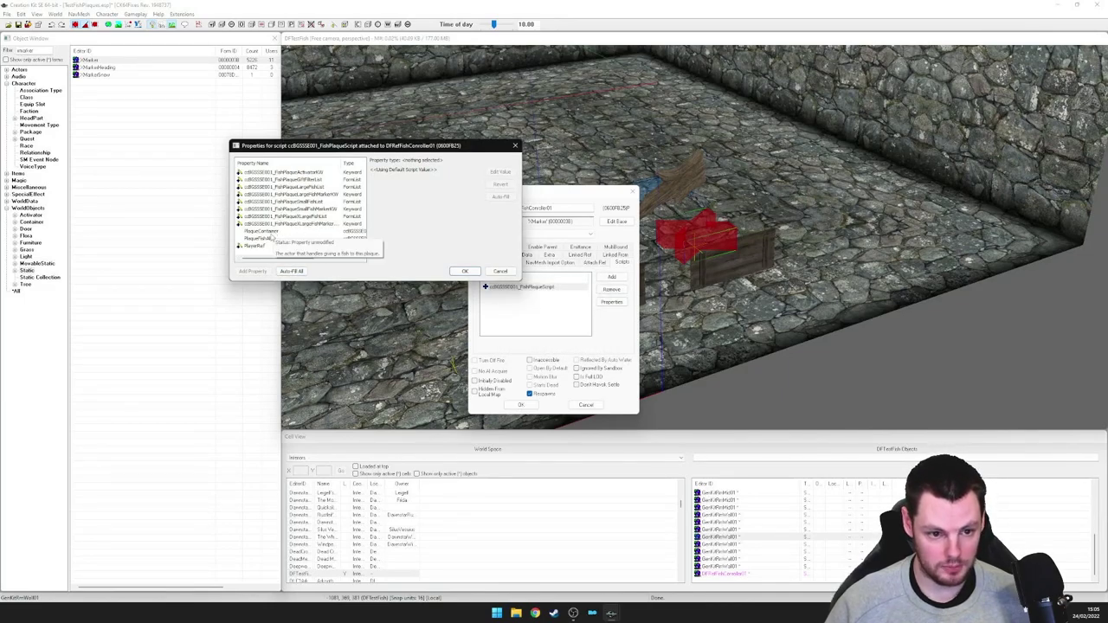
With the controller's PlaqueContainer property selected, load the aaaMarkers cell
{"action": "left_click", "coordinate": [275, 238]}
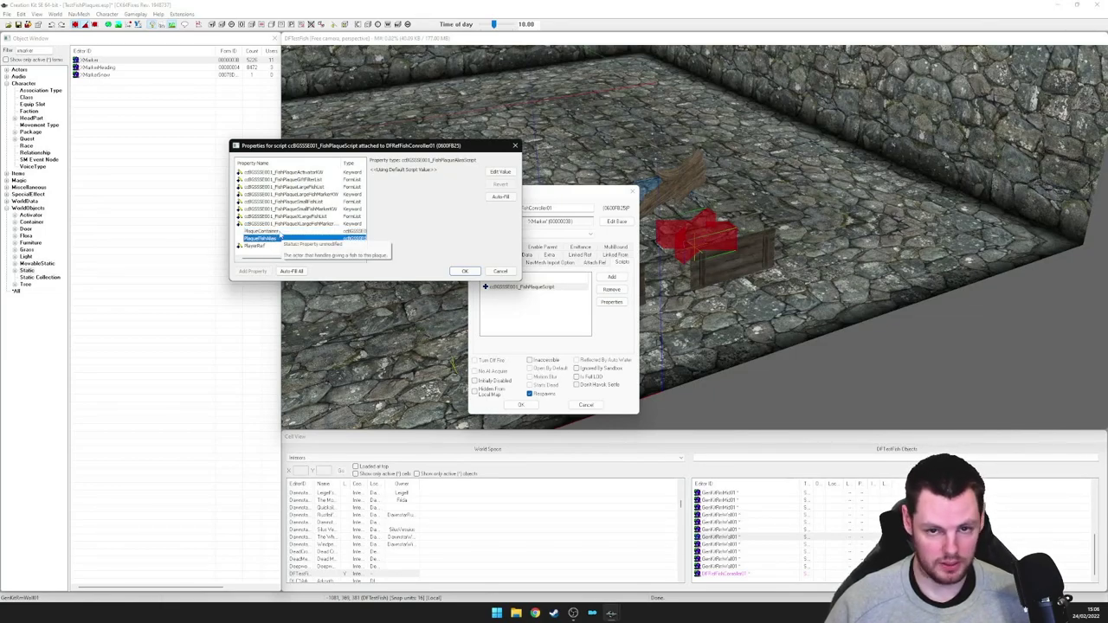
{"action": "left_click", "coordinate": [277, 231]}
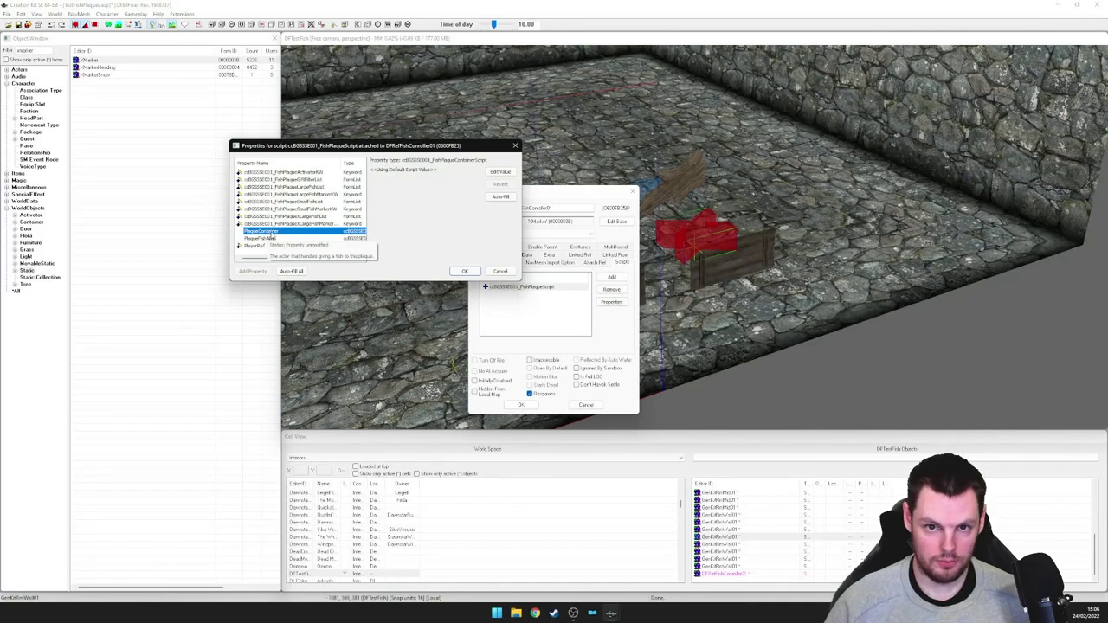
{"action": "left_click", "coordinate": [327, 524]}
{"action": "type", "text": "aaam"}
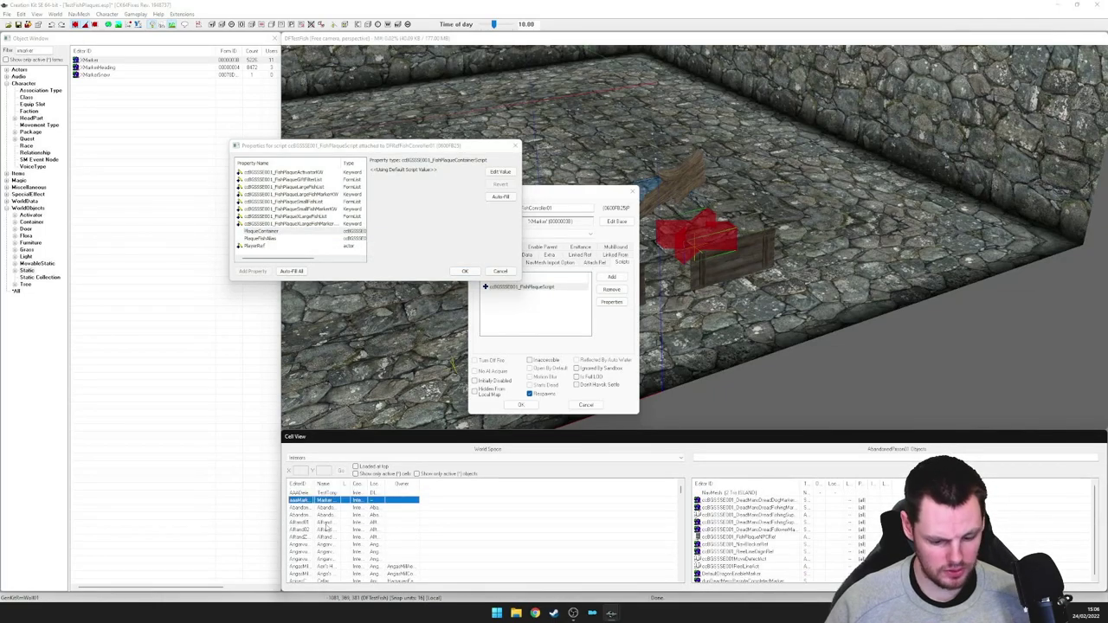
{"action": "double_click", "coordinate": [305, 501]}
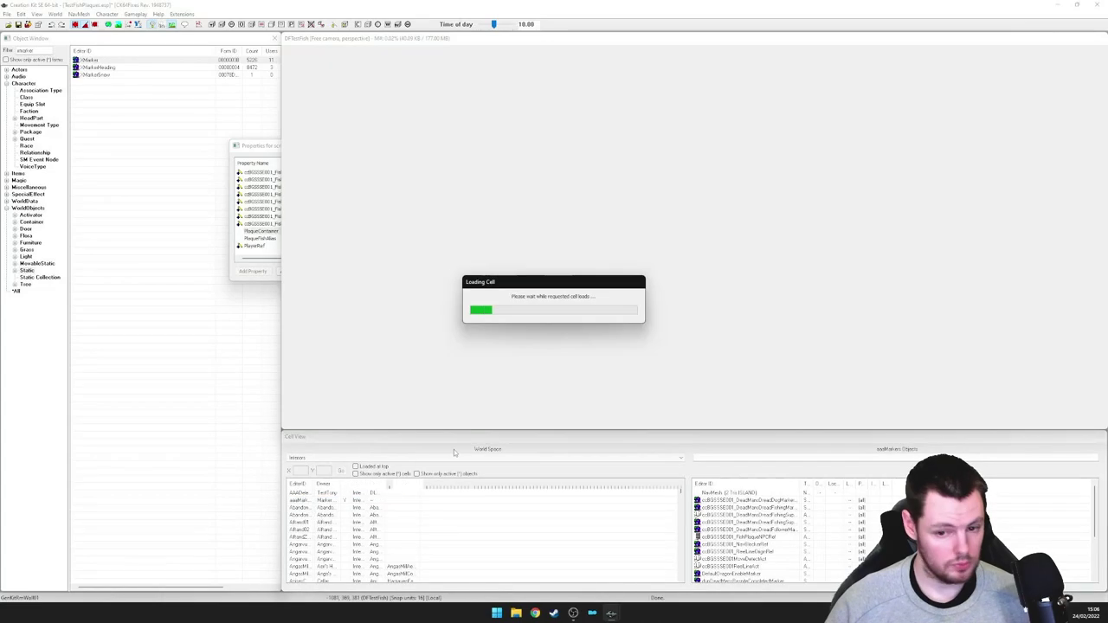
Duplicate the fish plaque NPC, ccBGSSSE001_FishPlaqueNPCRef, and place the copy beside the original
{"action": "left_click", "coordinate": [635, 265]}
{"action": "scroll", "coordinate": [636, 266], "scroll_direction": "down", "scroll_amount": 5}
{"action": "mouse_move", "coordinate": [635, 266]}
{"action": "middle_mouse_down", "text": "shift"}
{"action": "mouse_move", "coordinate": [704, 213]}
{"action": "mouse_move", "coordinate": [703, 228]}
{"action": "mouse_move", "coordinate": [699, 216]}
{"action": "mouse_move", "coordinate": [641, 216]}
{"action": "mouse_move", "coordinate": [732, 238]}
{"action": "mouse_move", "coordinate": [920, 248]}
{"action": "mouse_move", "coordinate": [898, 266]}
{"action": "mouse_move", "coordinate": [786, 275]}
{"action": "middle_mouse_up", "text": "shift"}
{"action": "scroll", "coordinate": [703, 213], "scroll_direction": "up", "scroll_amount": 3}
{"action": "left_click", "coordinate": [681, 257]}
{"action": "mouse_move", "coordinate": [681, 257]}
{"action": "middle_mouse_down"}
{"action": "mouse_move", "coordinate": [688, 277]}
{"action": "mouse_move", "coordinate": [634, 281]}
{"action": "middle_mouse_up"}
{"action": "scroll", "coordinate": [635, 281], "scroll_direction": "up", "scroll_amount": 2}
{"action": "scroll", "coordinate": [634, 277], "scroll_direction": "up", "scroll_amount": 3}
{"action": "scroll", "coordinate": [634, 272], "scroll_direction": "up", "scroll_amount": 5}
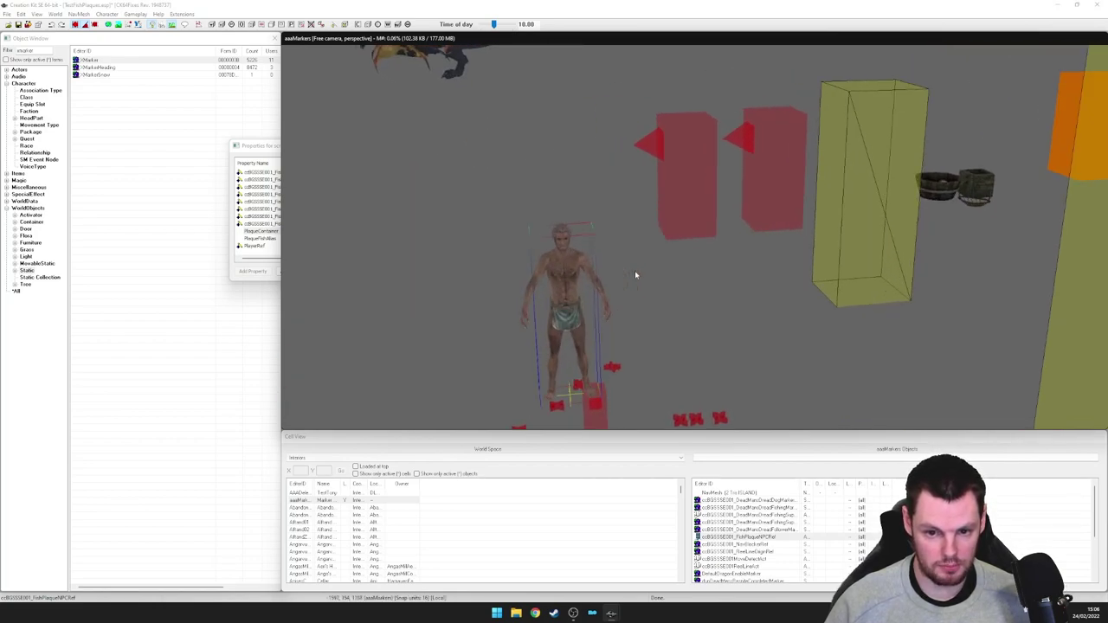
{"action": "key", "text": "ctrl+d"}
{"action": "left_click_drag", "start_coordinate": [547, 255], "coordinate": [711, 240]}
{"action": "middle_click_drag", "start_coordinate": [710, 240], "coordinate": [707, 256], "text": "shift"}
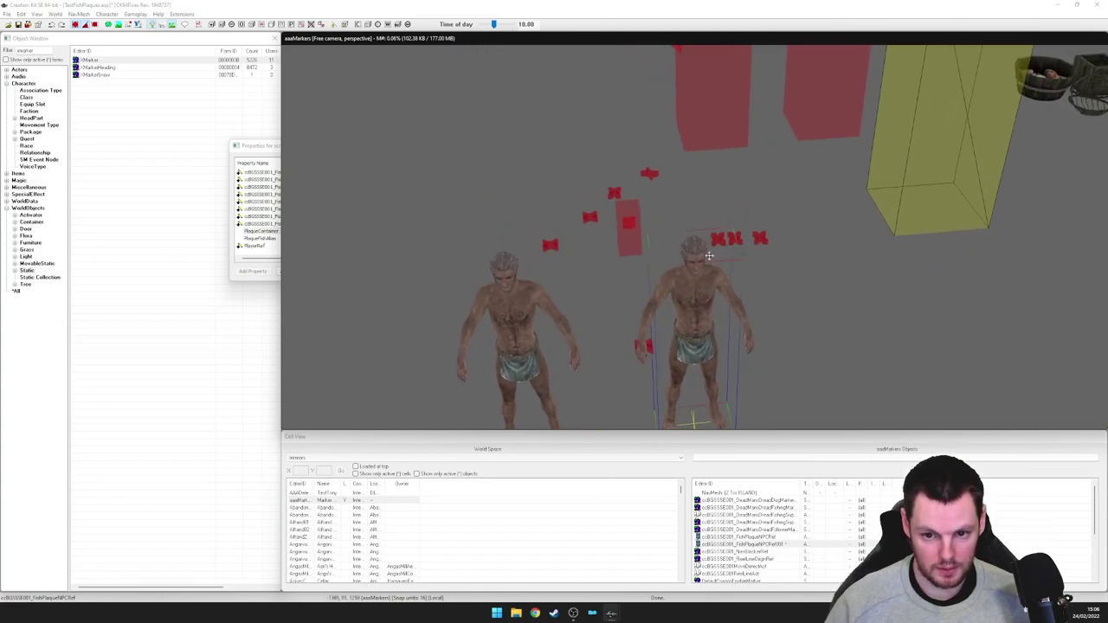
{"action": "scroll", "coordinate": [707, 256], "scroll_direction": "down", "scroll_amount": 4}
Rename the duplicated NPC's reference to DFRefNakedFisherman and accept the rename
{"action": "double_click", "coordinate": [703, 252]}
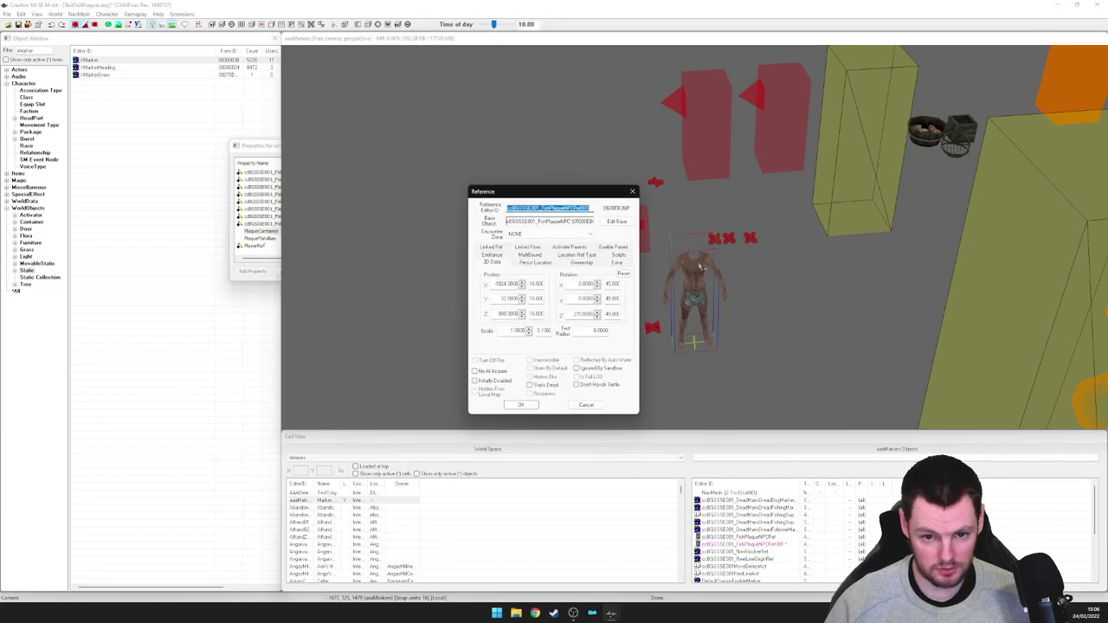
{"action": "type", "text": "DFFemaleFisherman"}
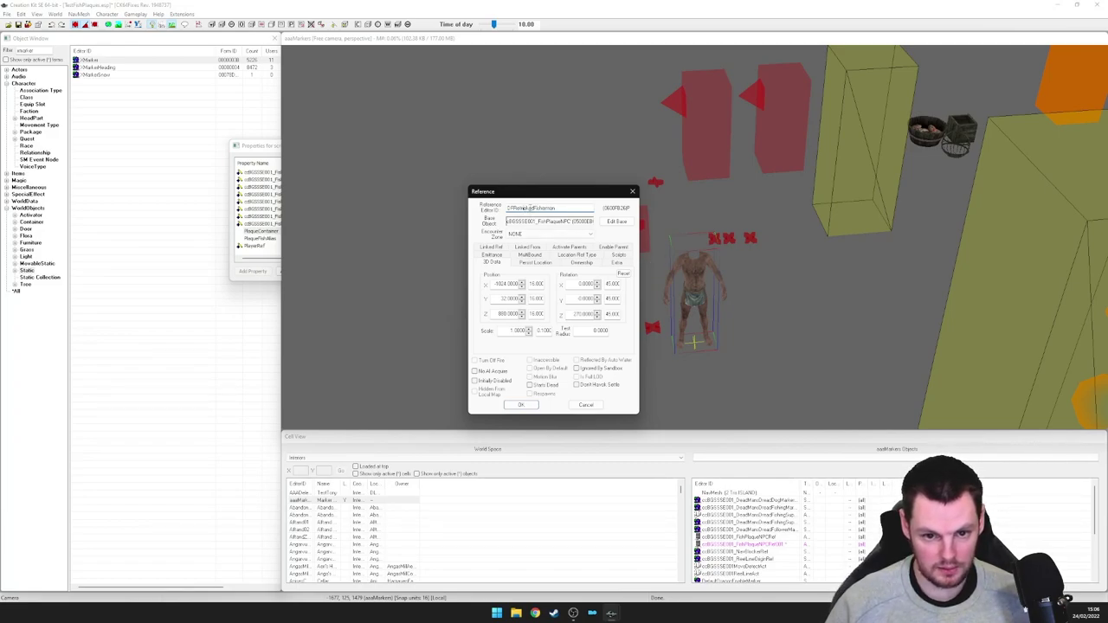
{"action": "key", "text": "BackSpace"}
{"action": "type", "text": "N"}
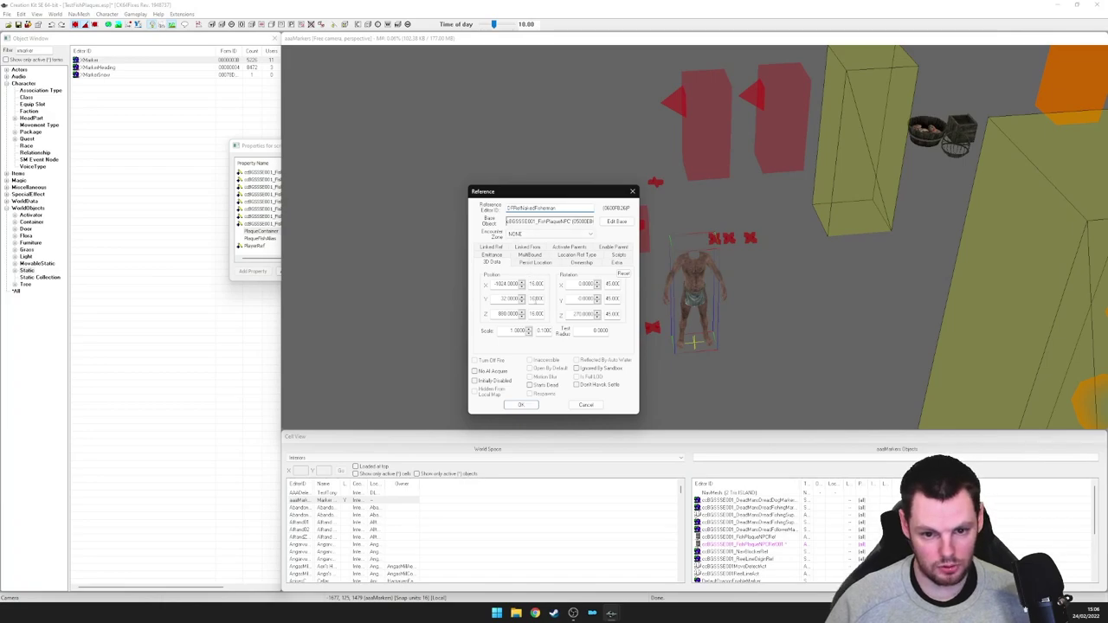
{"action": "left_click", "coordinate": [521, 404]}
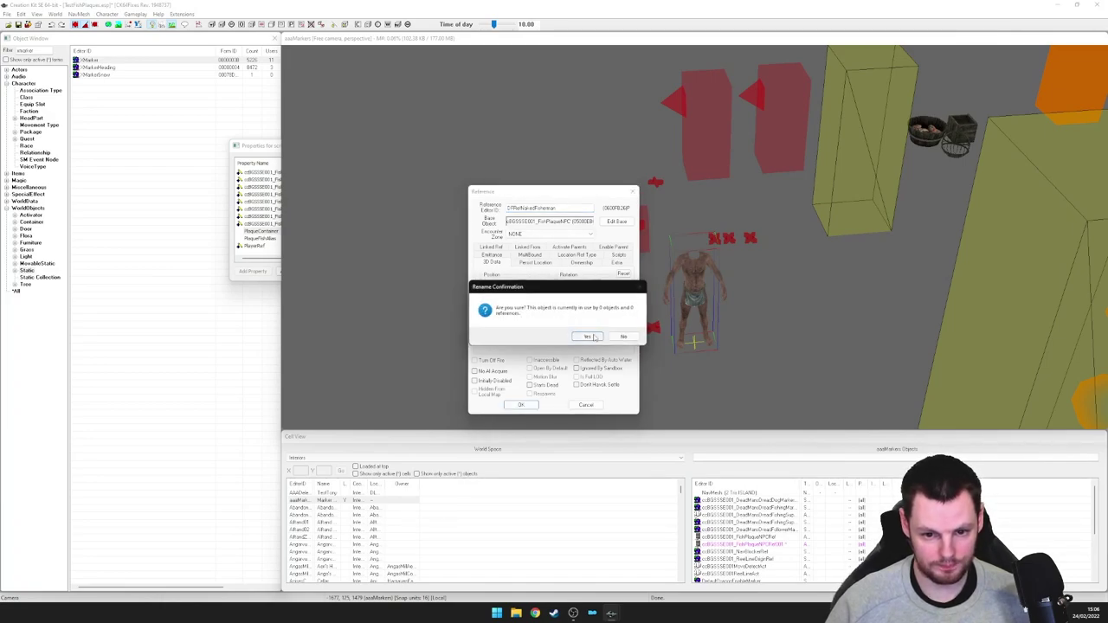
{"action": "left_click", "coordinate": [593, 339]}
Check which script is attached to the DFRefNakedFisherman reference, leaving it unchanged
{"action": "double_click", "coordinate": [676, 296]}
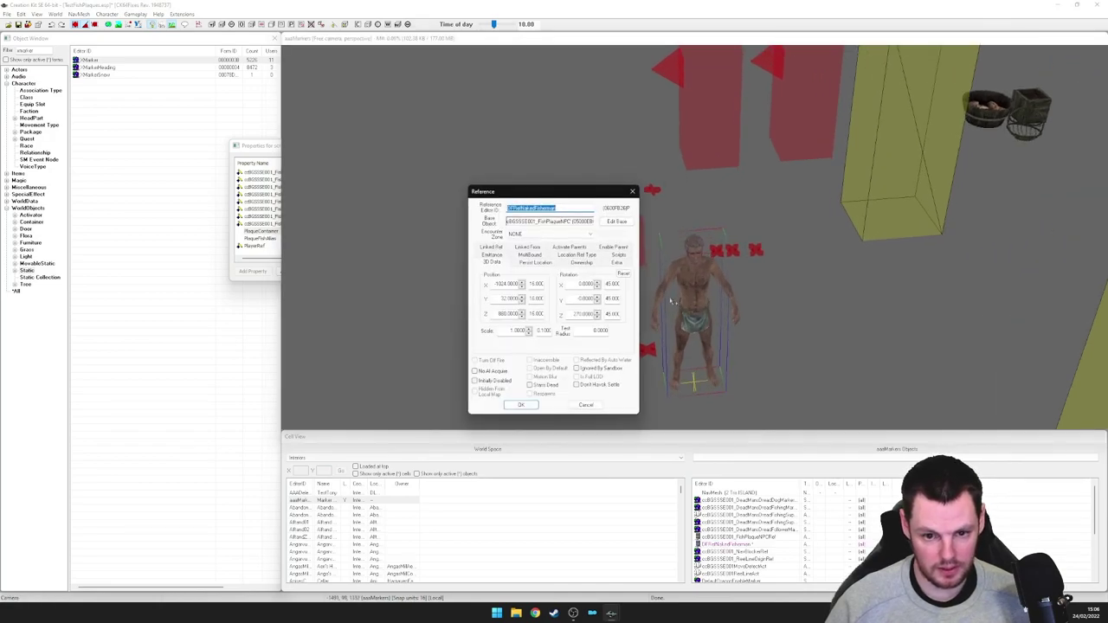
{"action": "left_click", "coordinate": [617, 255]}
{"action": "left_click", "coordinate": [516, 289]}
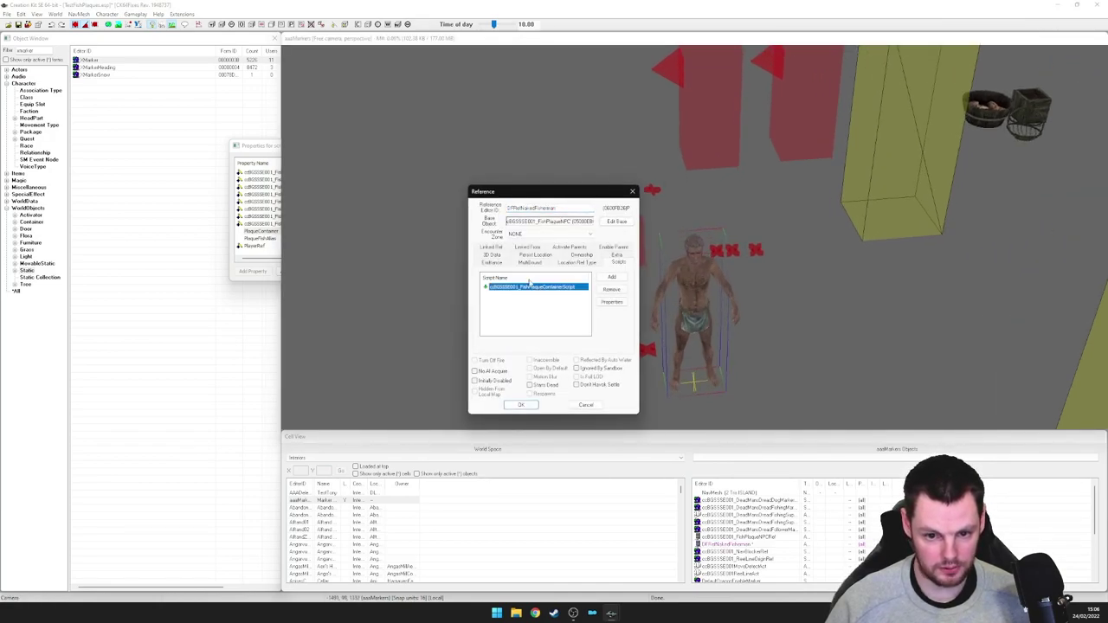
{"action": "left_click", "coordinate": [586, 405]}
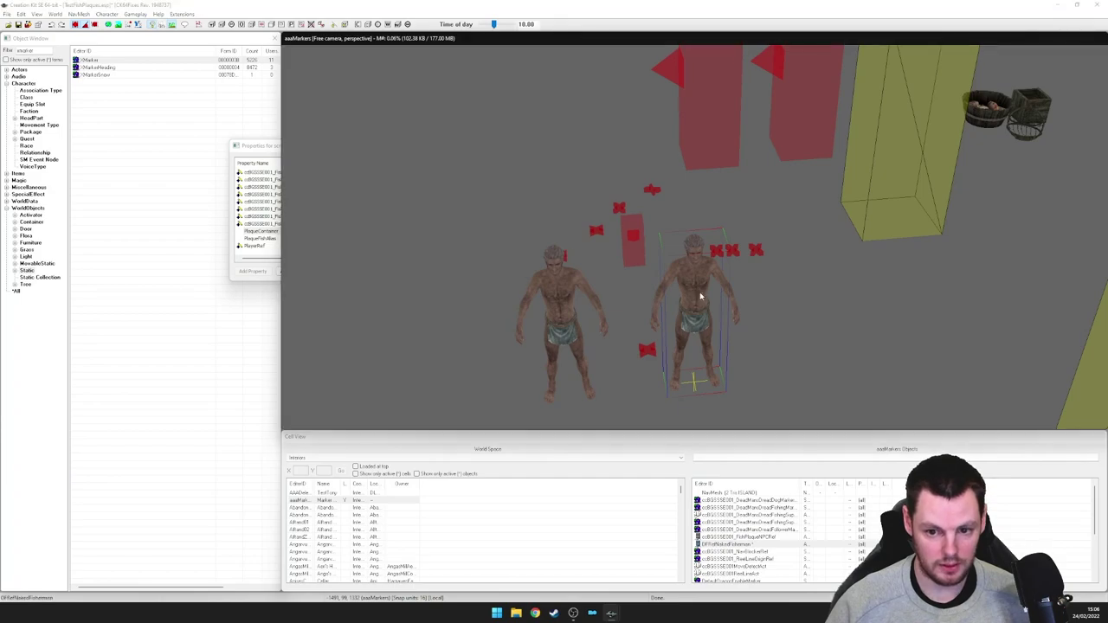
{"action": "middle_click_drag", "start_coordinate": [701, 296], "coordinate": [699, 282], "text": "shift"}
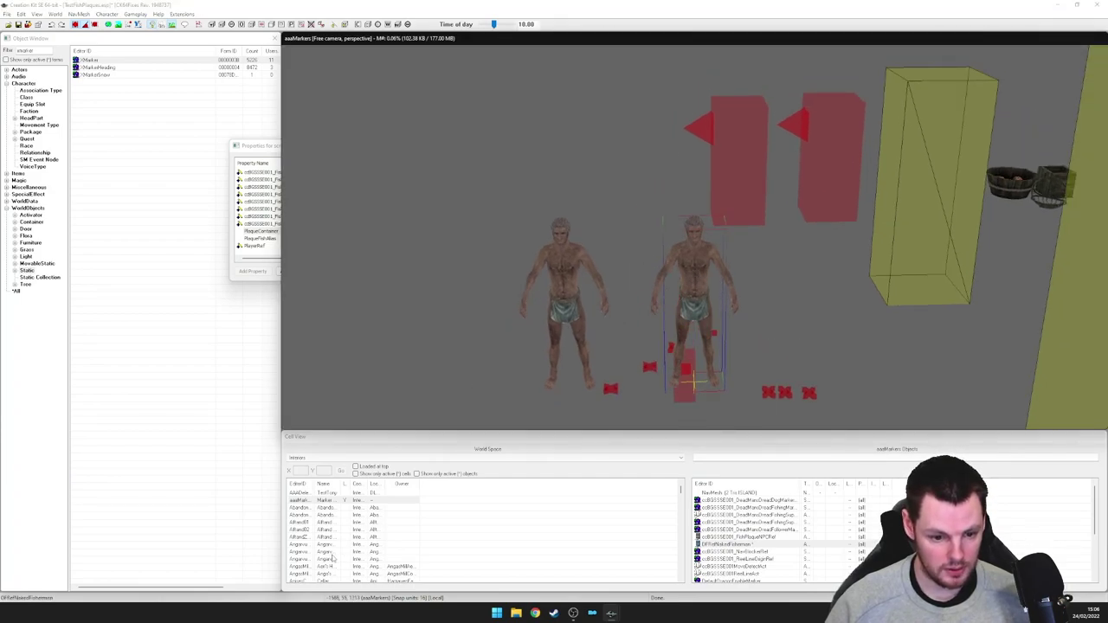
Return to the DFTestFish cell and load it
{"action": "left_click", "coordinate": [327, 523]}
{"action": "type", "text": "df"}
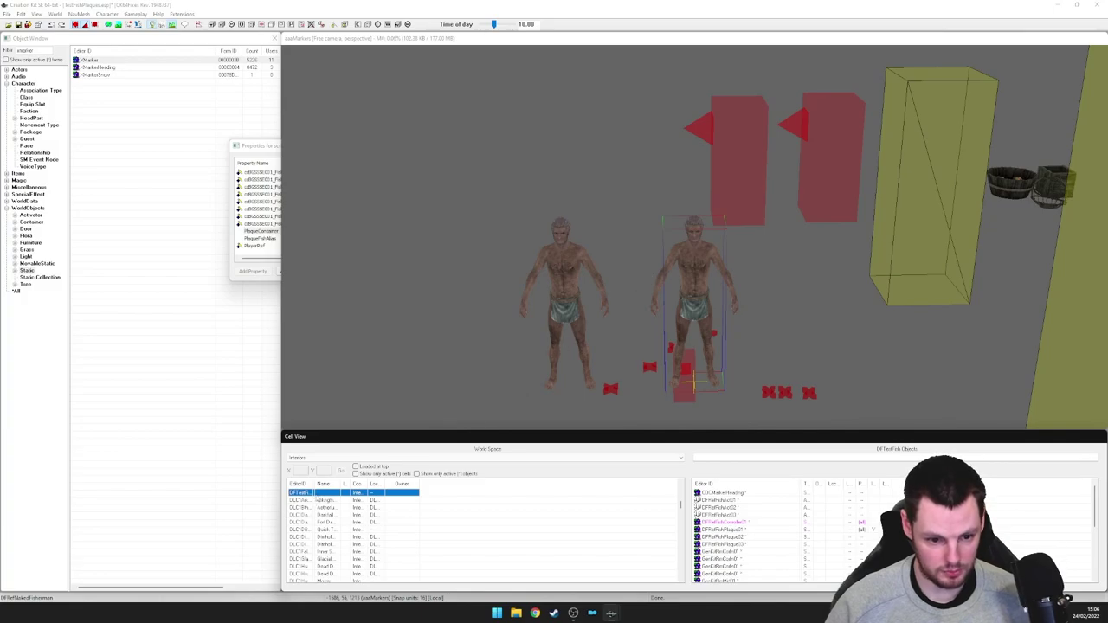
{"action": "double_click", "coordinate": [311, 493]}
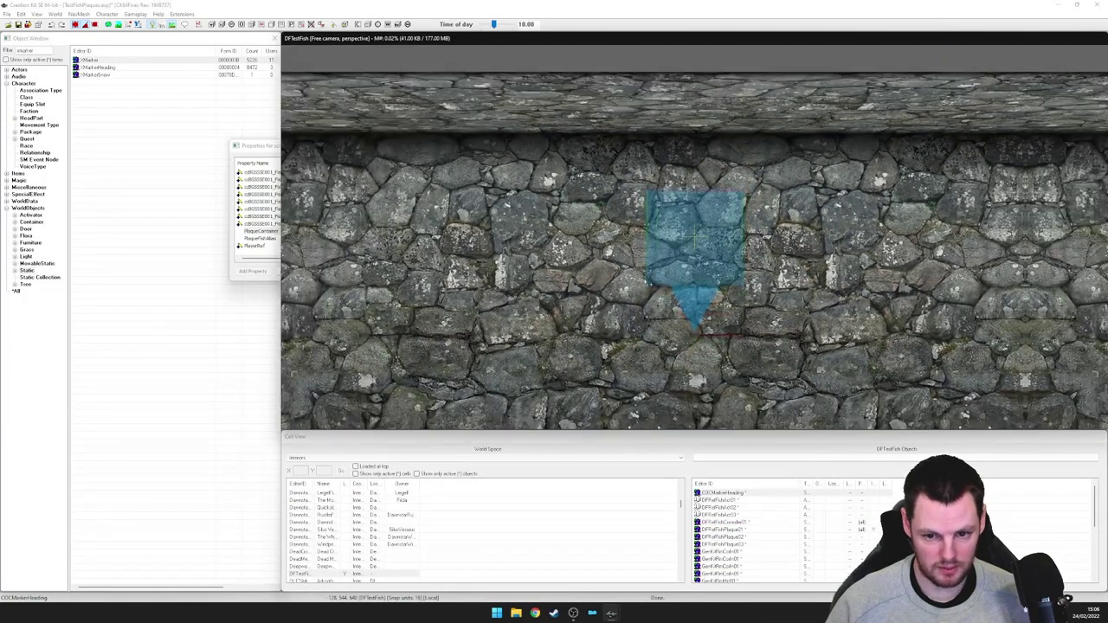
{"action": "mouse_move", "coordinate": [694, 237]}
{"action": "middle_mouse_down", "text": "shift"}
{"action": "mouse_move", "coordinate": [762, 199]}
{"action": "mouse_move", "coordinate": [917, 203]}
{"action": "middle_mouse_up", "text": "shift"}
{"action": "scroll", "coordinate": [694, 237], "scroll_direction": "down", "scroll_amount": 3}
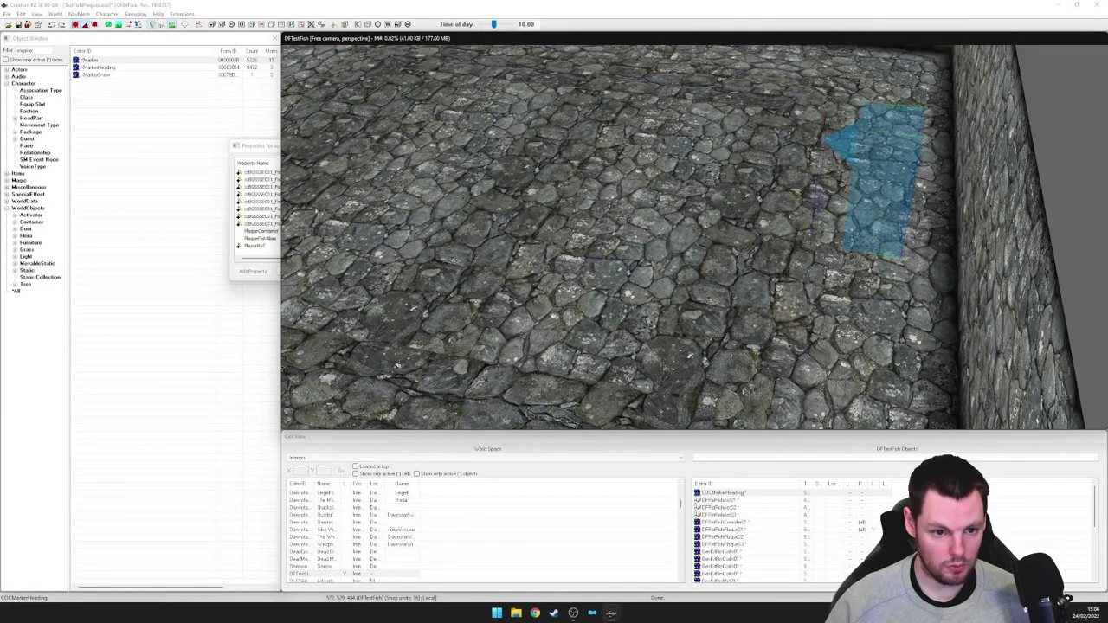
Set the controller script's PlaqueContainer property to the DFRefNakedFisherman reference in the aaaMarkers cell
{"action": "left_click", "coordinate": [269, 231]}
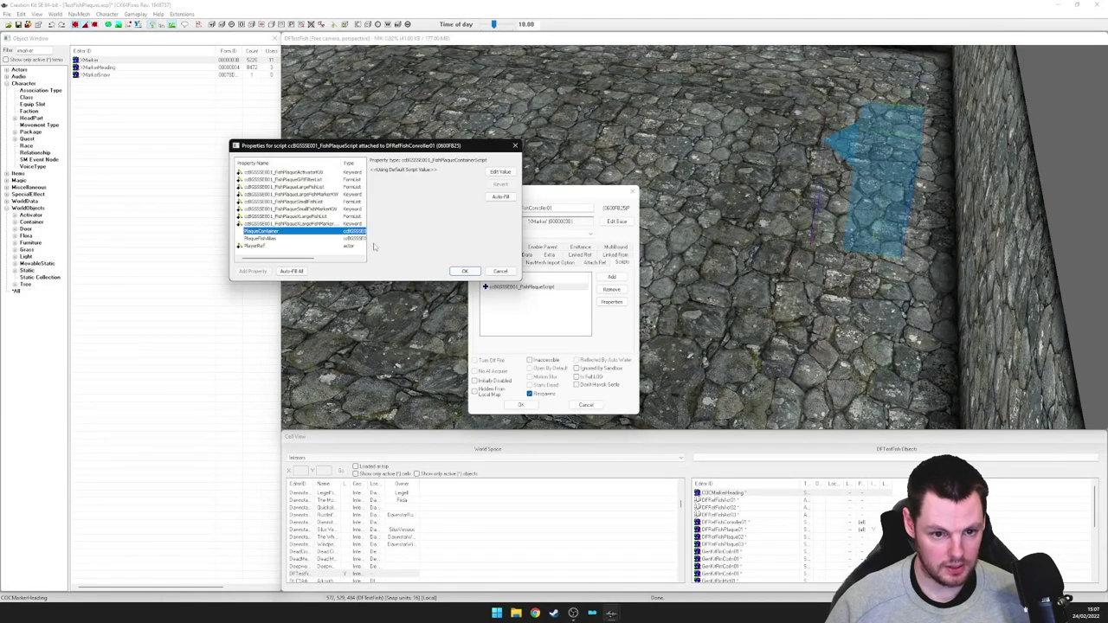
{"action": "left_click", "coordinate": [499, 171]}
{"action": "left_click", "coordinate": [446, 184]}
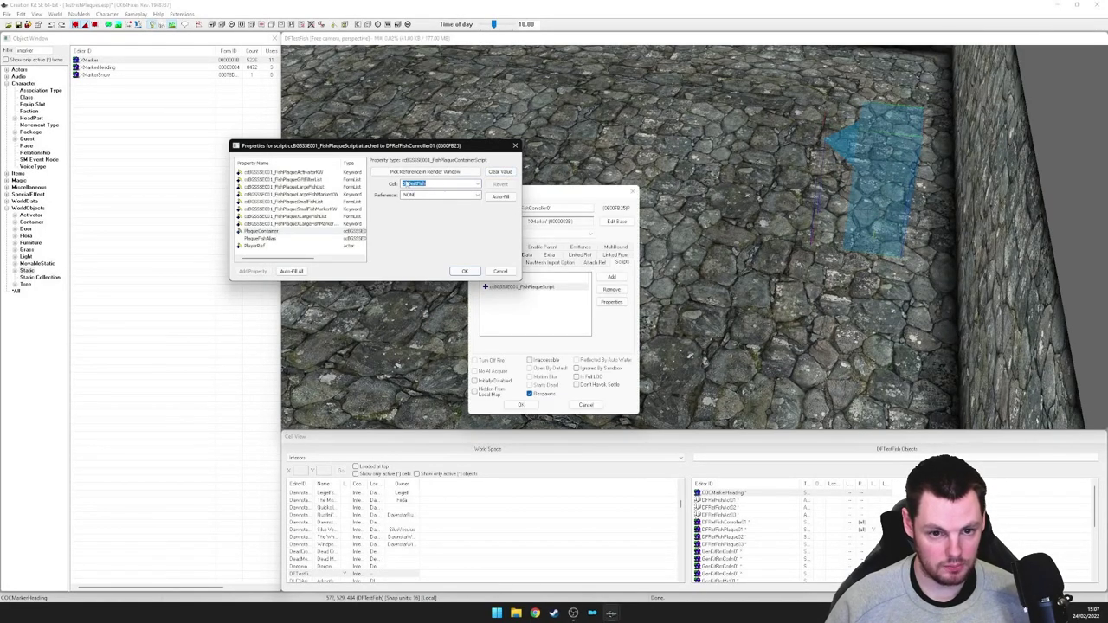
{"action": "type", "text": "aaaa"}
{"action": "left_click", "coordinate": [477, 184]}
{"action": "left_click", "coordinate": [477, 184]}
{"action": "left_click", "coordinate": [477, 185]}
{"action": "left_click", "coordinate": [433, 197]}
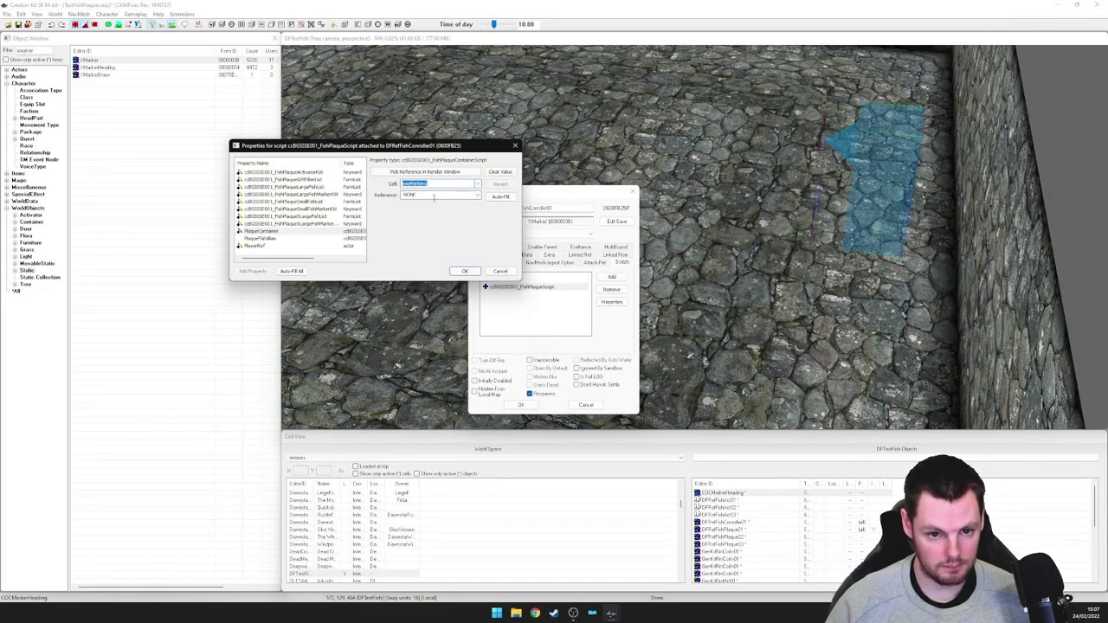
{"action": "left_click", "coordinate": [476, 195]}
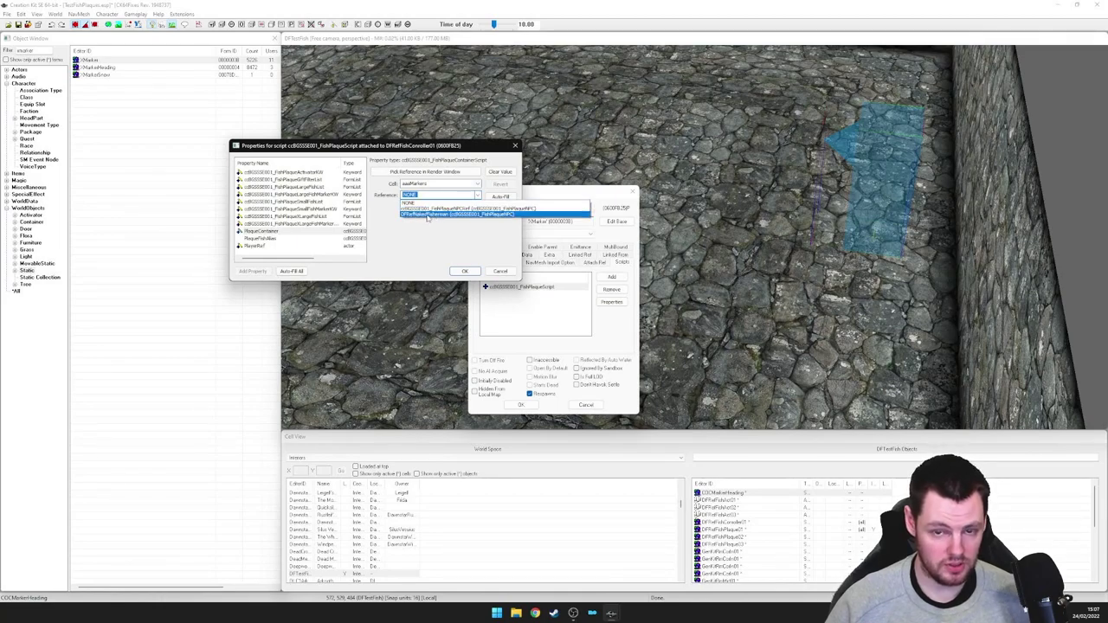
{"action": "left_click", "coordinate": [427, 216]}
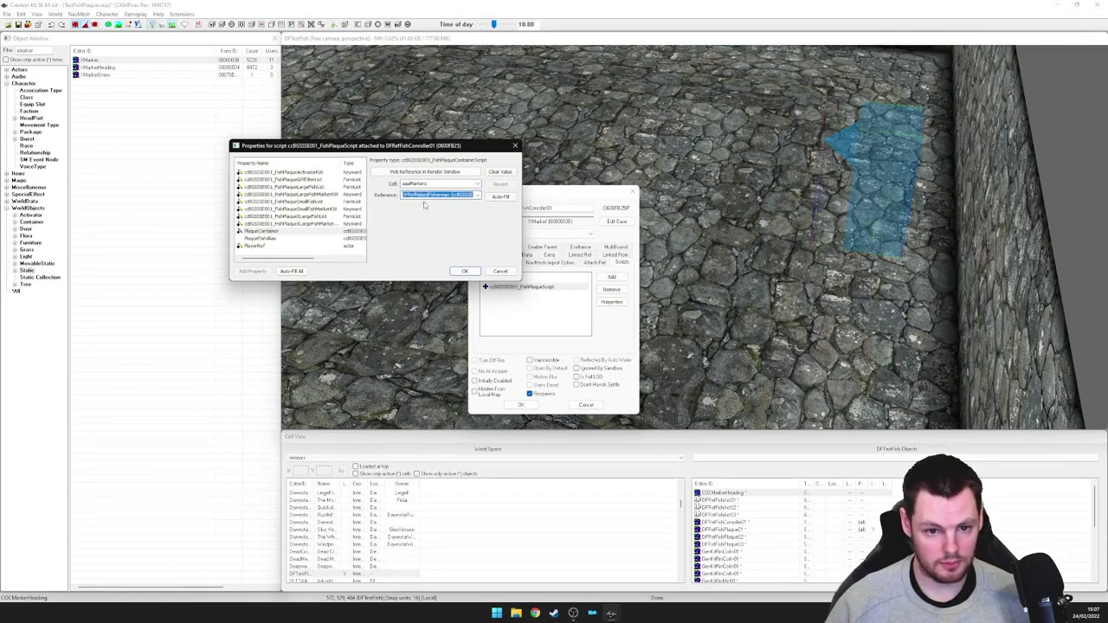
Set the PlaqueFishAlias property to the FishPlaque01 alias of DFFishQuest and save the controller marker
{"action": "left_click", "coordinate": [278, 238]}
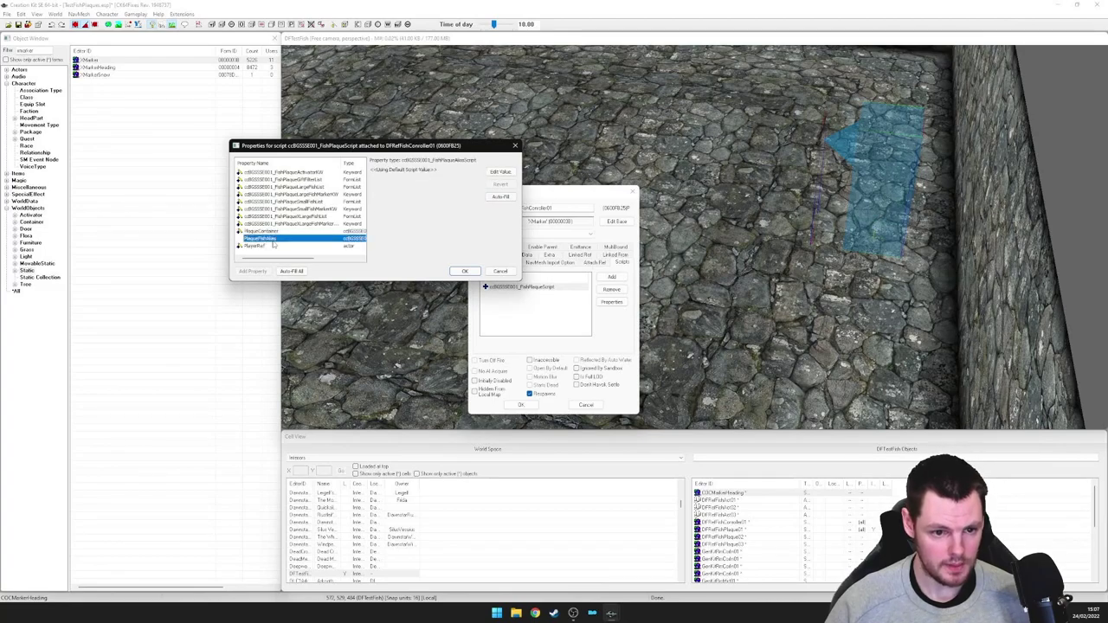
{"action": "left_click", "coordinate": [498, 172]}
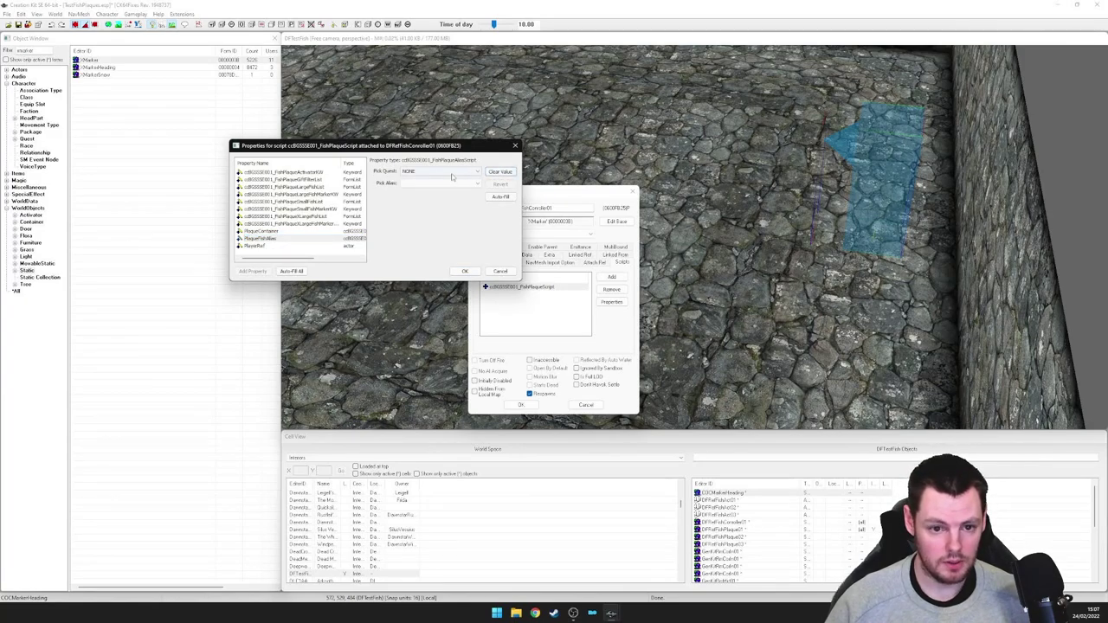
{"action": "left_click", "coordinate": [452, 172]}
{"action": "type", "text": "df"}
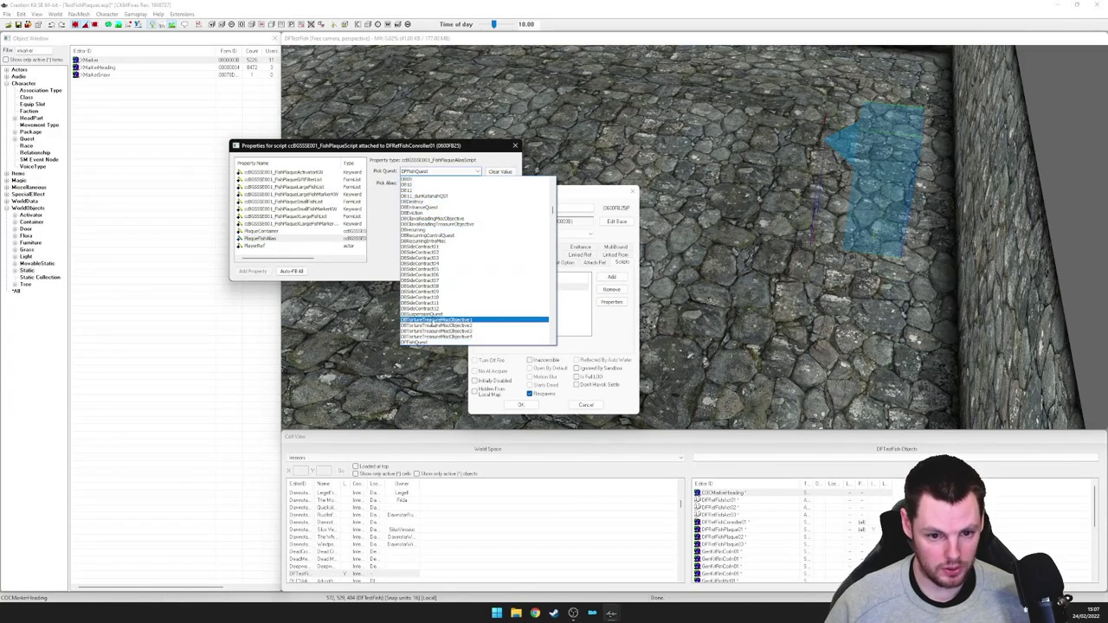
{"action": "left_click", "coordinate": [456, 340]}
{"action": "left_click", "coordinate": [459, 184]}
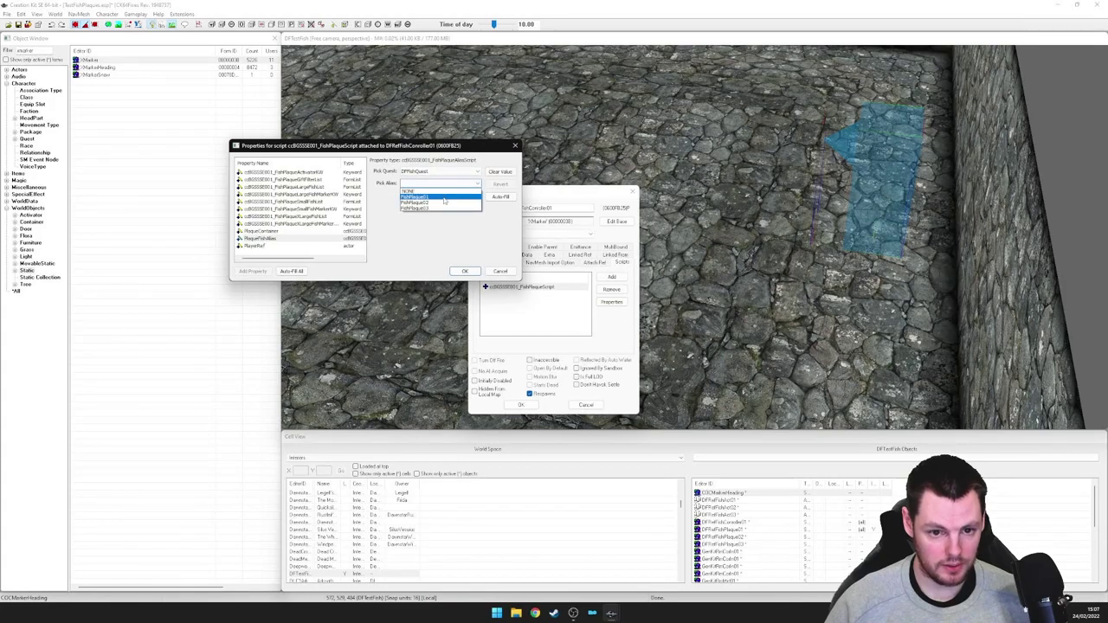
{"action": "left_click", "coordinate": [443, 193]}
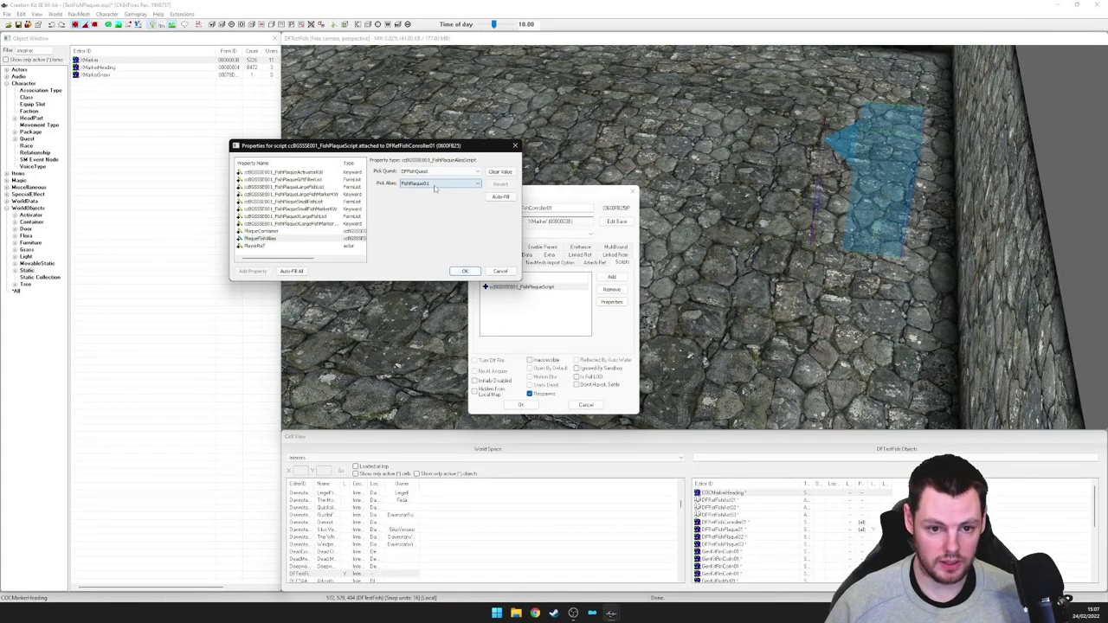
{"action": "key", "text": "Return"}
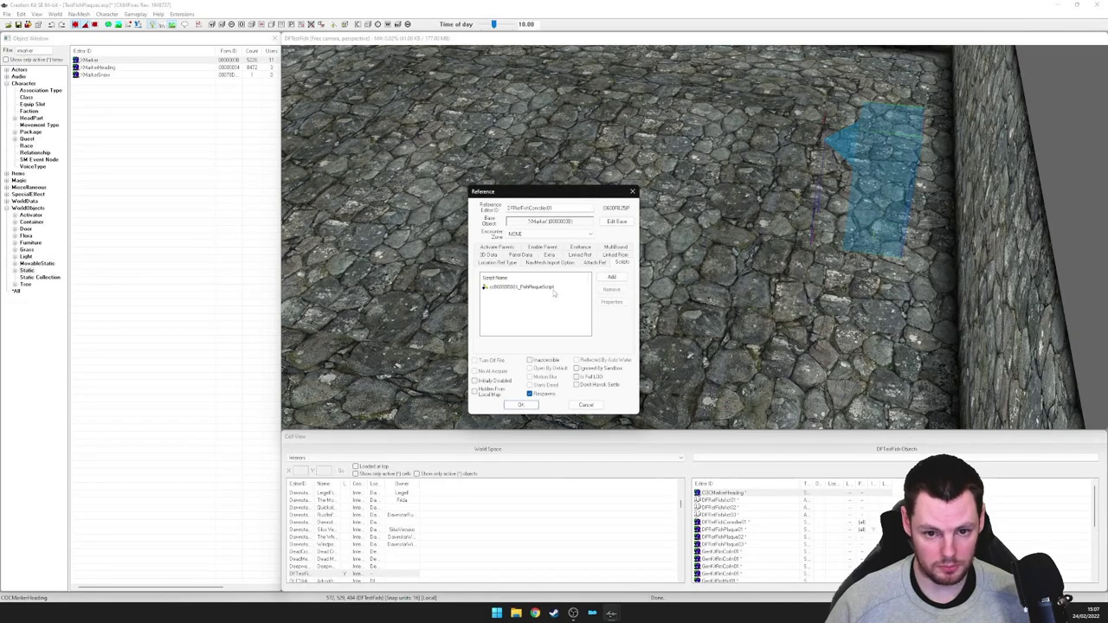
{"action": "left_click", "coordinate": [520, 404]}
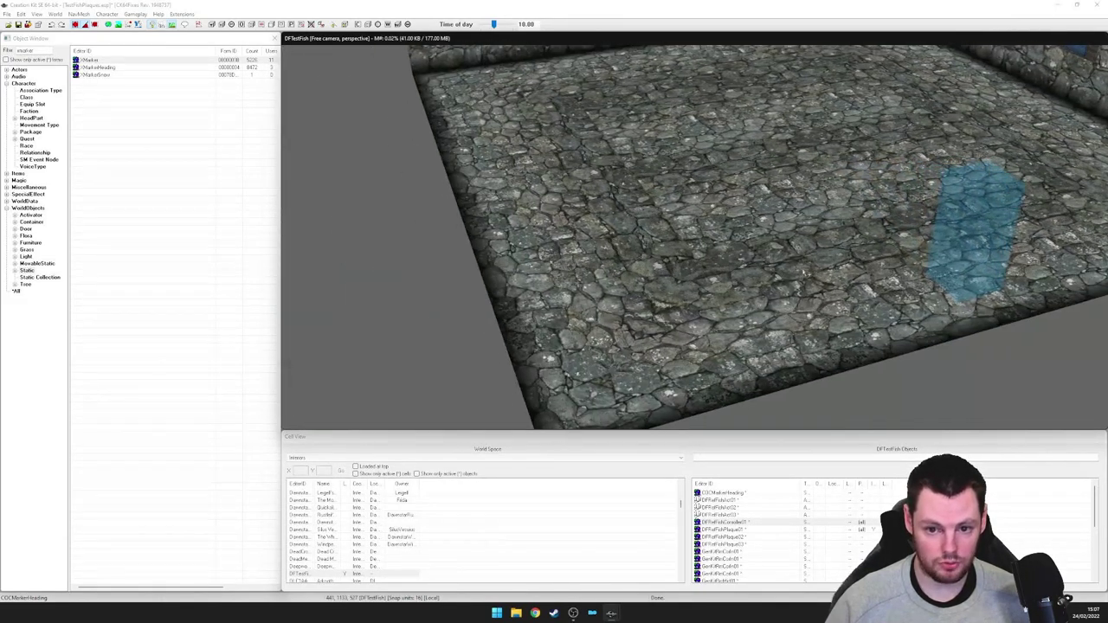
Duplicate the DFRefFishController01 marker and move the copy in front of one of the other two plaques
{"action": "left_click", "coordinate": [594, 209]}
{"action": "middle_click_drag", "start_coordinate": [593, 208], "coordinate": [663, 234]}
{"action": "left_click", "coordinate": [624, 216]}
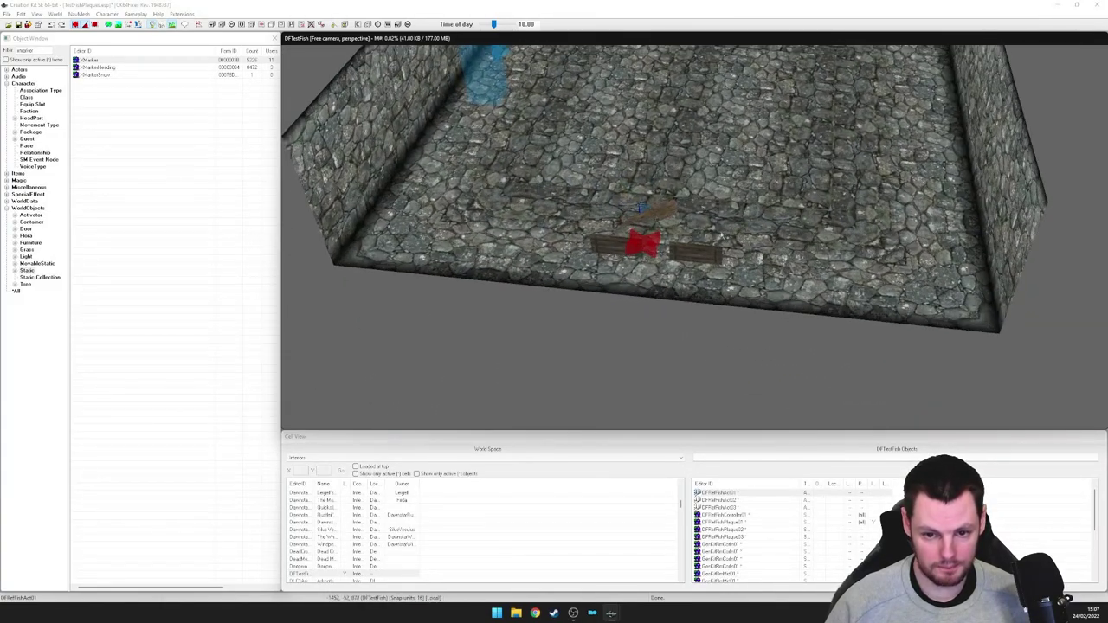
{"action": "scroll", "coordinate": [683, 235], "scroll_direction": "up", "scroll_amount": 3}
{"action": "left_click", "coordinate": [636, 242]}
{"action": "key", "text": "ctrl+d"}
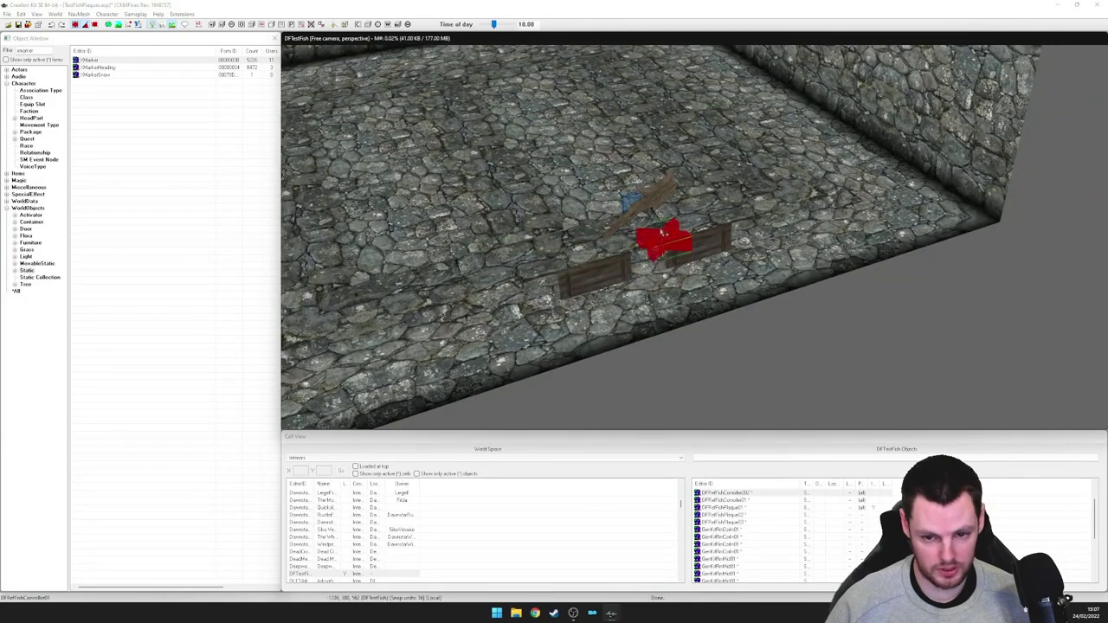
{"action": "left_click_drag", "start_coordinate": [663, 235], "coordinate": [663, 294]}
{"action": "middle_click_drag", "start_coordinate": [663, 295], "coordinate": [650, 299]}
{"action": "left_click_drag", "start_coordinate": [663, 323], "coordinate": [611, 296]}
{"action": "middle_click_drag", "start_coordinate": [610, 289], "coordinate": [604, 292]}
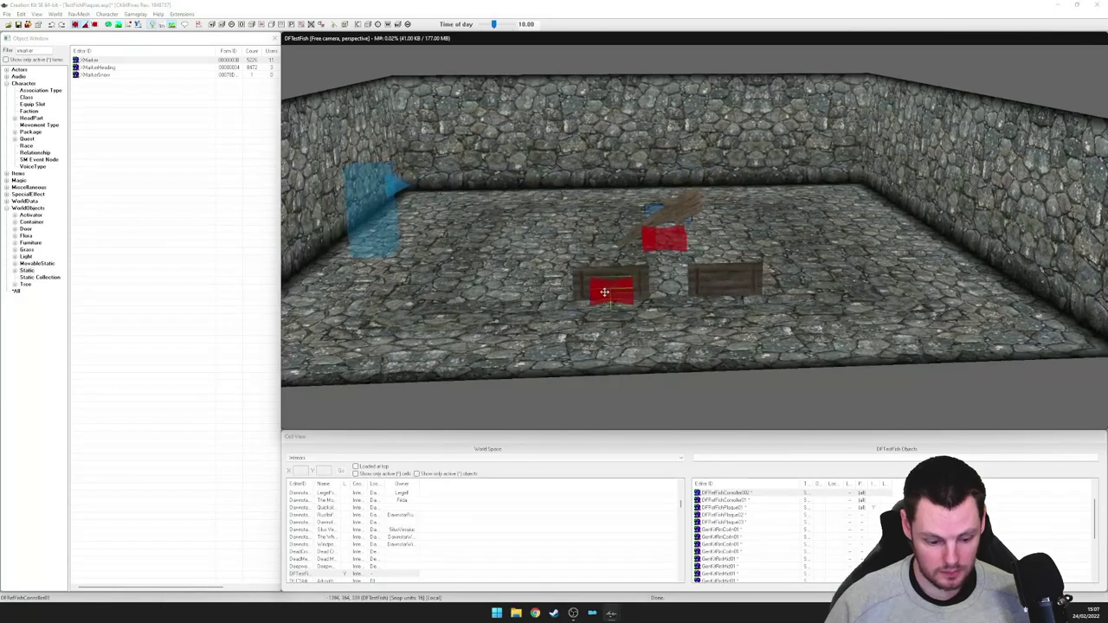
Duplicate the controller marker again and move this copy to the remaining plaque
{"action": "key", "text": "ctrl+d"}
{"action": "left_click_drag", "start_coordinate": [611, 292], "coordinate": [732, 286]}
{"action": "middle_click_drag", "start_coordinate": [745, 289], "coordinate": [738, 296]}
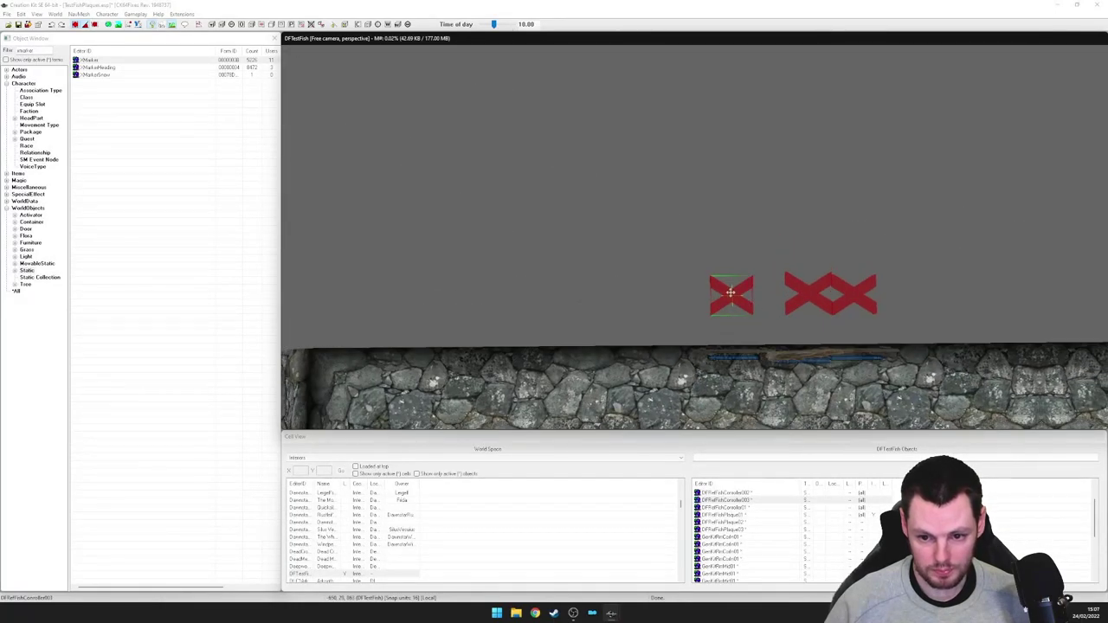
Rename the two duplicated controller markers as DFRefFishController02 and DFRefFishController03
{"action": "double_click", "coordinate": [728, 293]}
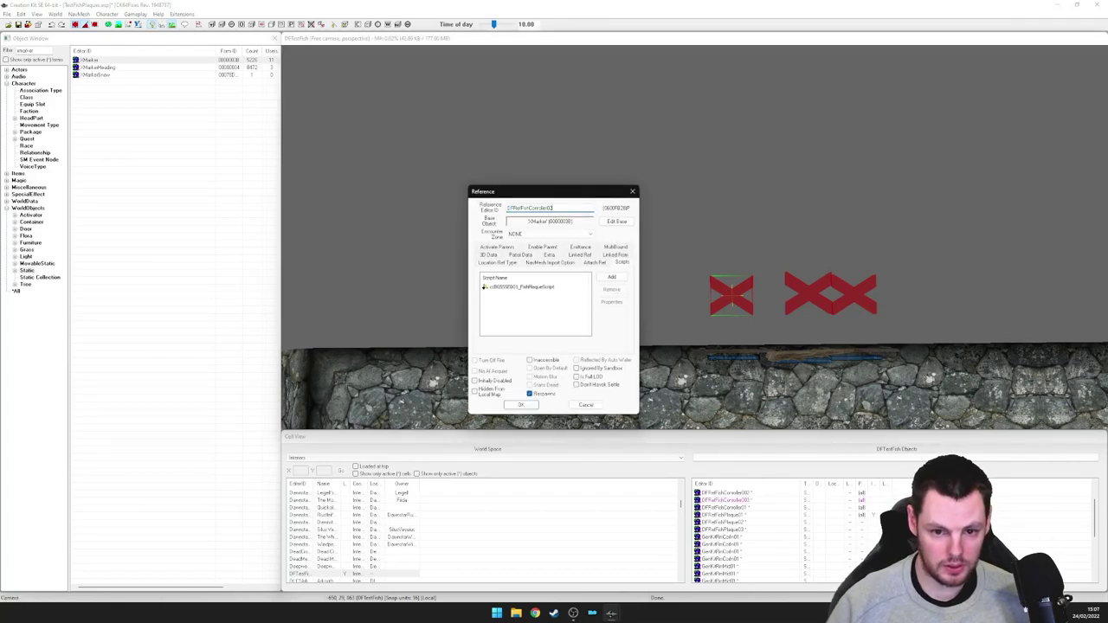
{"action": "left_click", "coordinate": [520, 404]}
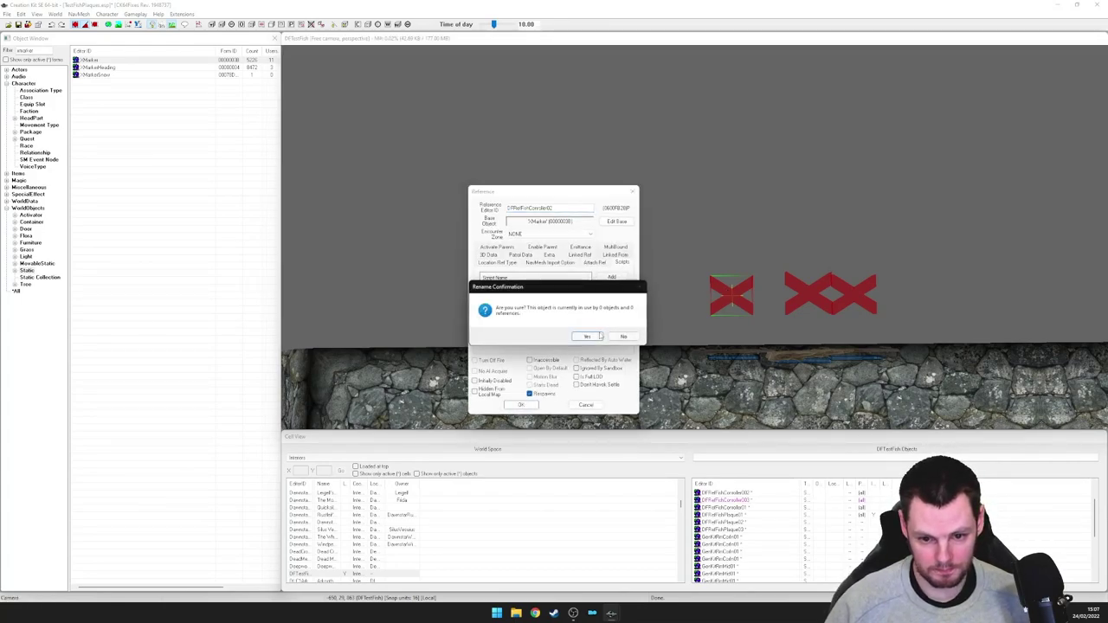
{"action": "left_click", "coordinate": [599, 334]}
{"action": "left_click", "coordinate": [831, 299]}
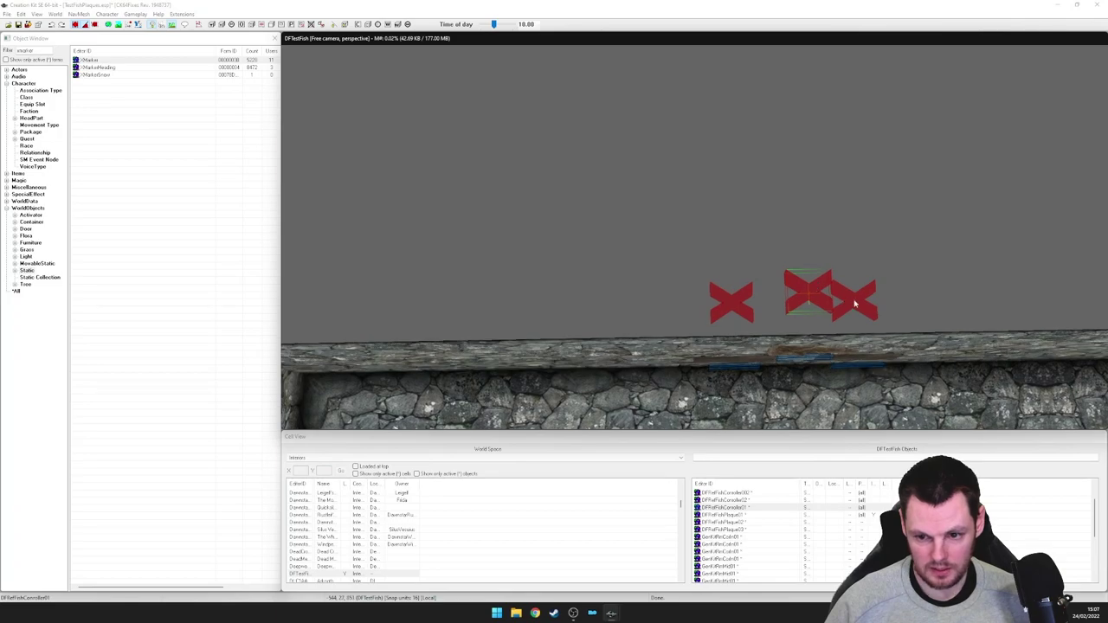
{"action": "double_click", "coordinate": [854, 303]}
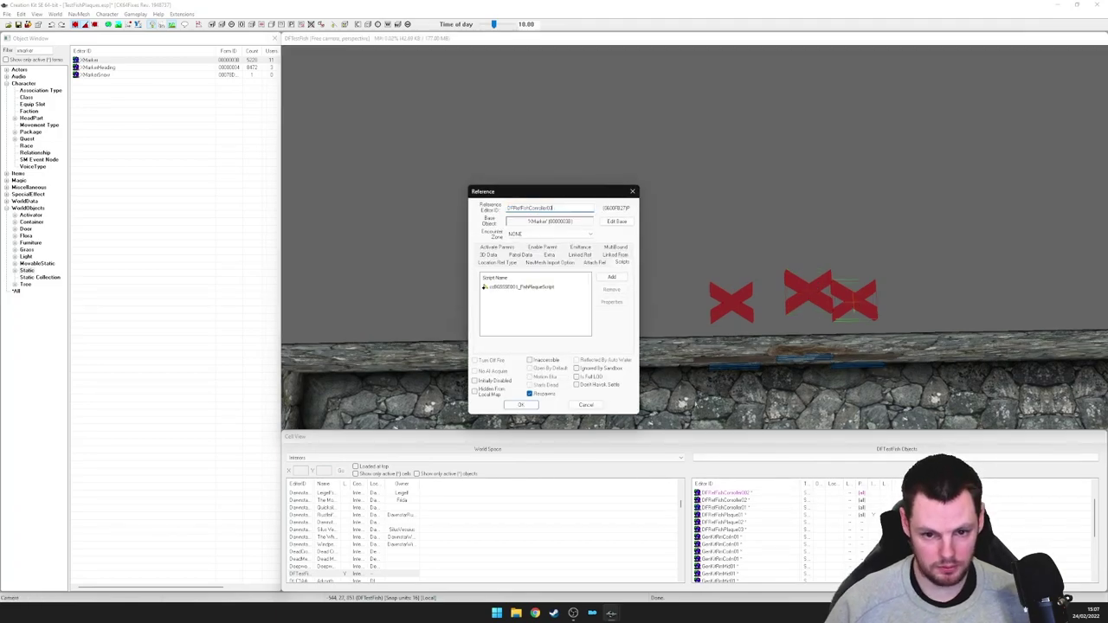
{"action": "left_click", "coordinate": [520, 404]}
{"action": "left_click", "coordinate": [597, 335]}
Set the PlaqueFishAlias script property of DFRefFishController02 to the FishPlaque02 alias of DFFishQuest and save the marker
{"action": "left_click", "coordinate": [740, 307]}
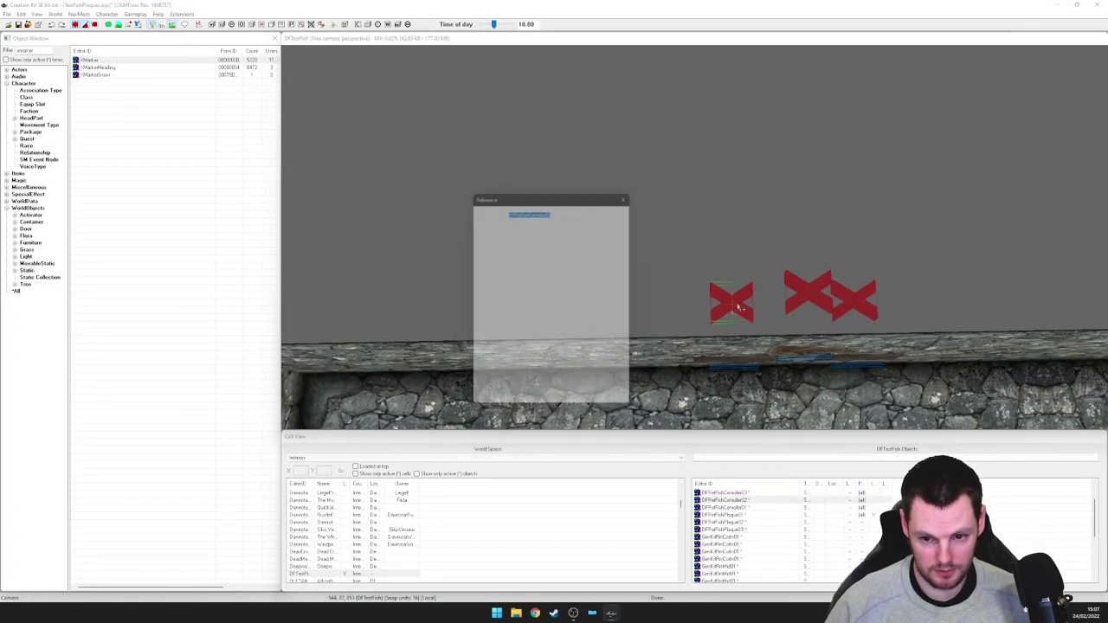
{"action": "double_click", "coordinate": [521, 291]}
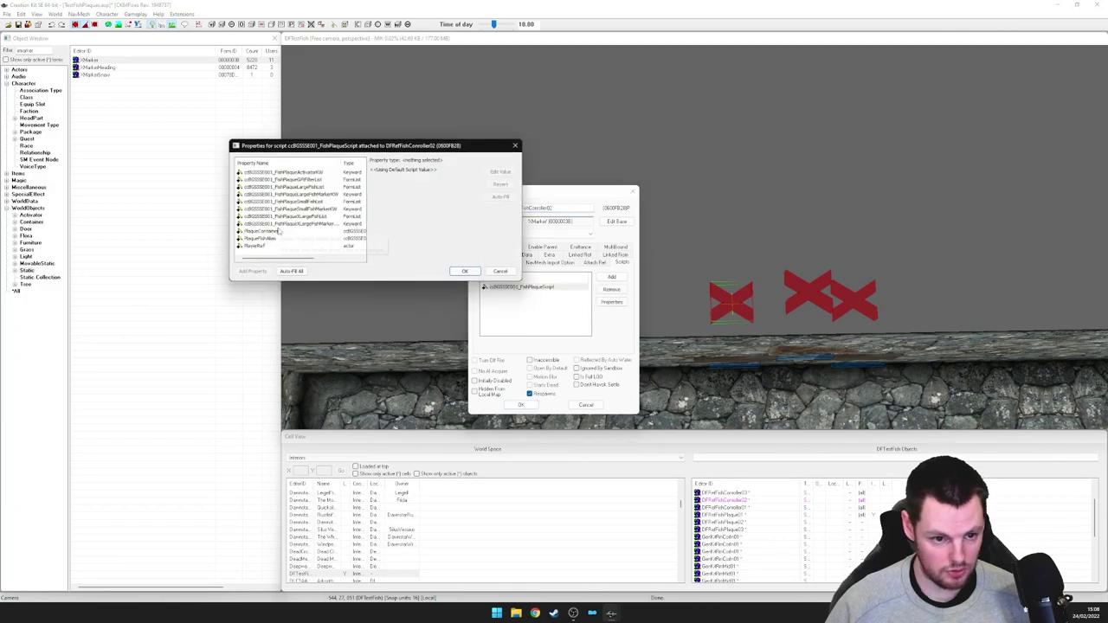
{"action": "left_click", "coordinate": [270, 238]}
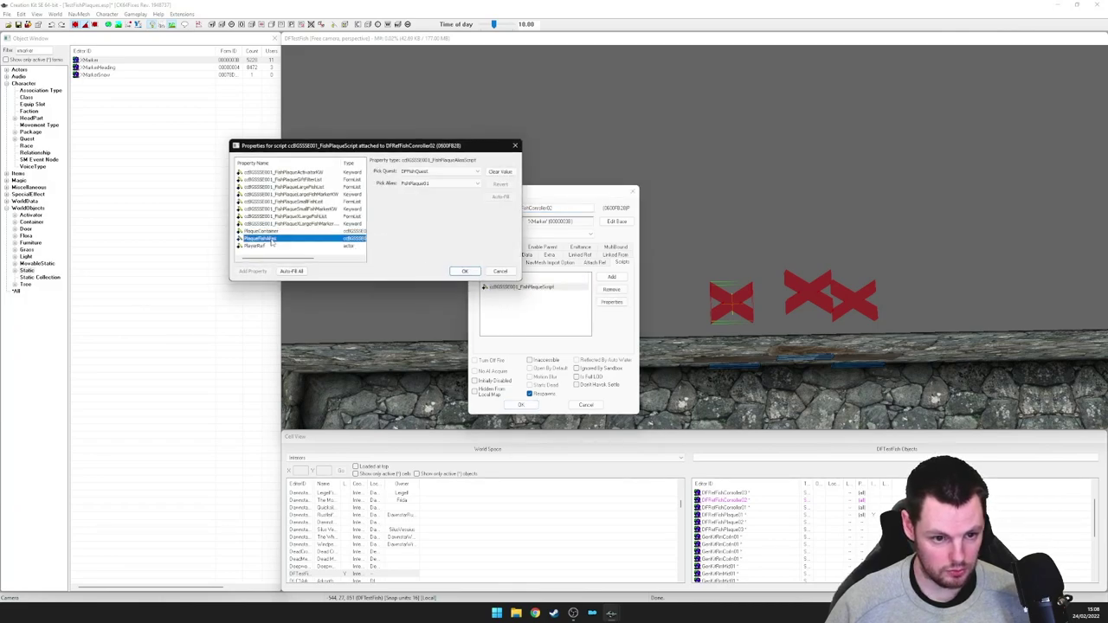
{"action": "left_click", "coordinate": [455, 186]}
{"action": "left_click", "coordinate": [441, 198]}
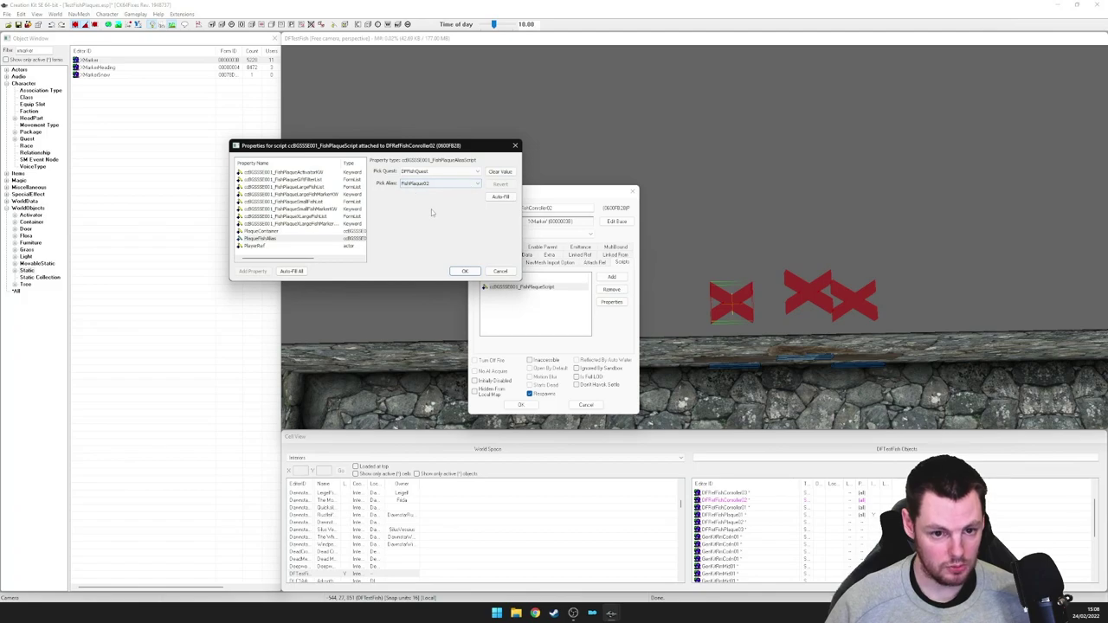
{"action": "left_click", "coordinate": [465, 271]}
{"action": "left_click", "coordinate": [520, 405]}
Set the PlaqueFishAlias script property of DFRefFishController03 to the FishPlaque03 alias of DFFishQuest and save the marker
{"action": "double_click", "coordinate": [852, 297]}
{"action": "left_click", "coordinate": [562, 288]}
{"action": "double_click", "coordinate": [564, 288]}
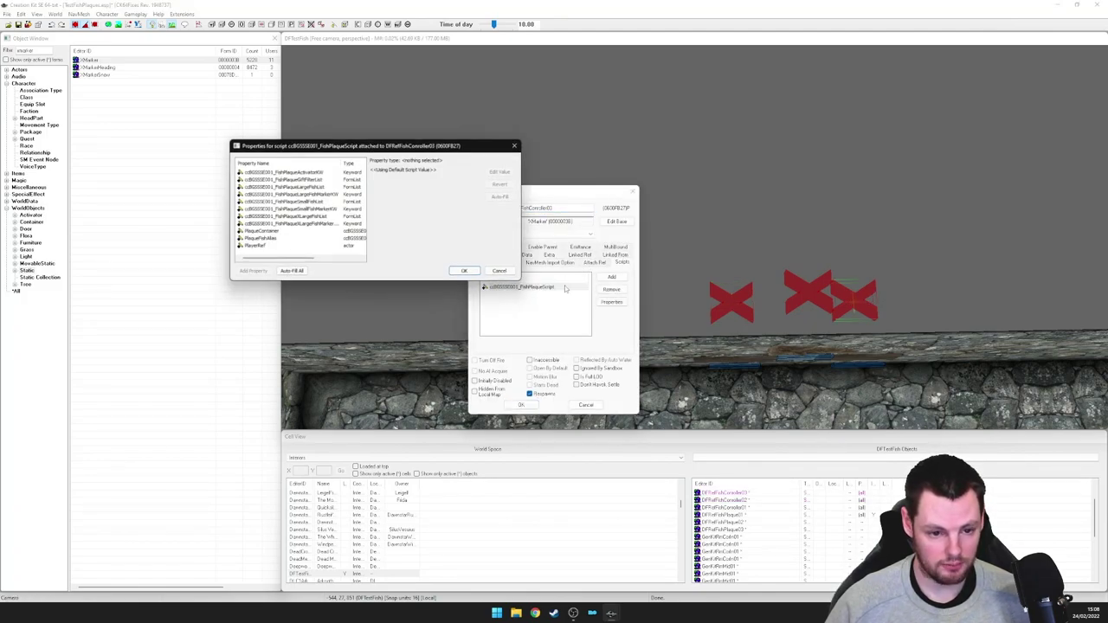
{"action": "left_click", "coordinate": [264, 238]}
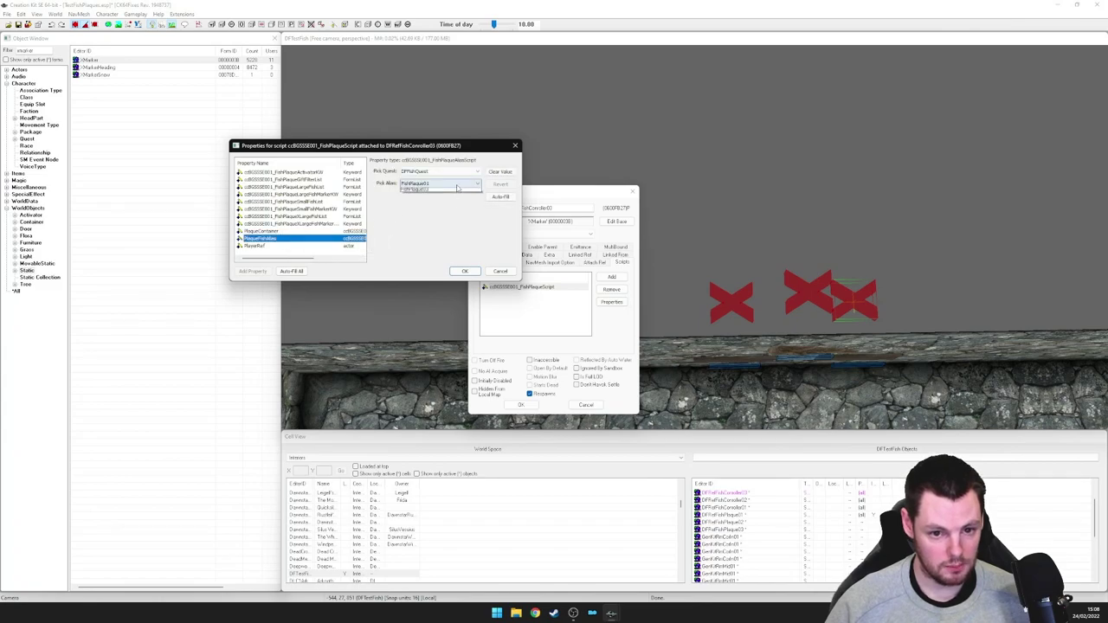
{"action": "left_click", "coordinate": [457, 185]}
{"action": "left_click", "coordinate": [450, 208]}
{"action": "left_click", "coordinate": [465, 271]}
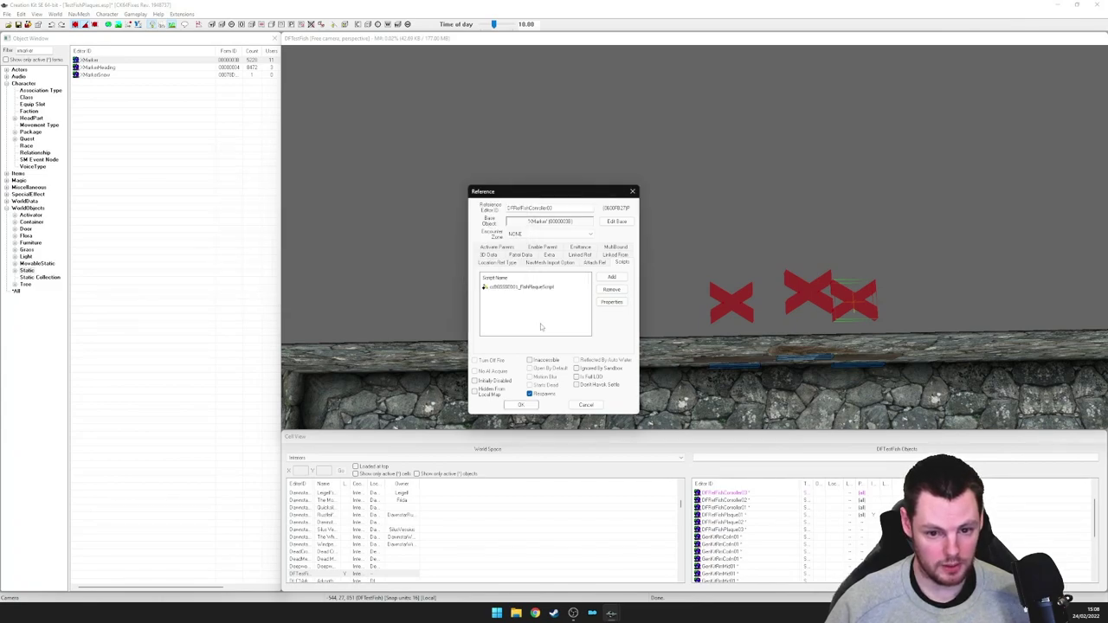
{"action": "left_click", "coordinate": [525, 404]}
Add a linked reference without keyword from the upper plaque's activator DFRefFishAct01 to the DFRefFishController01 marker
{"action": "middle_click_drag", "start_coordinate": [746, 356], "coordinate": [690, 266]}
{"action": "left_click", "coordinate": [690, 291]}
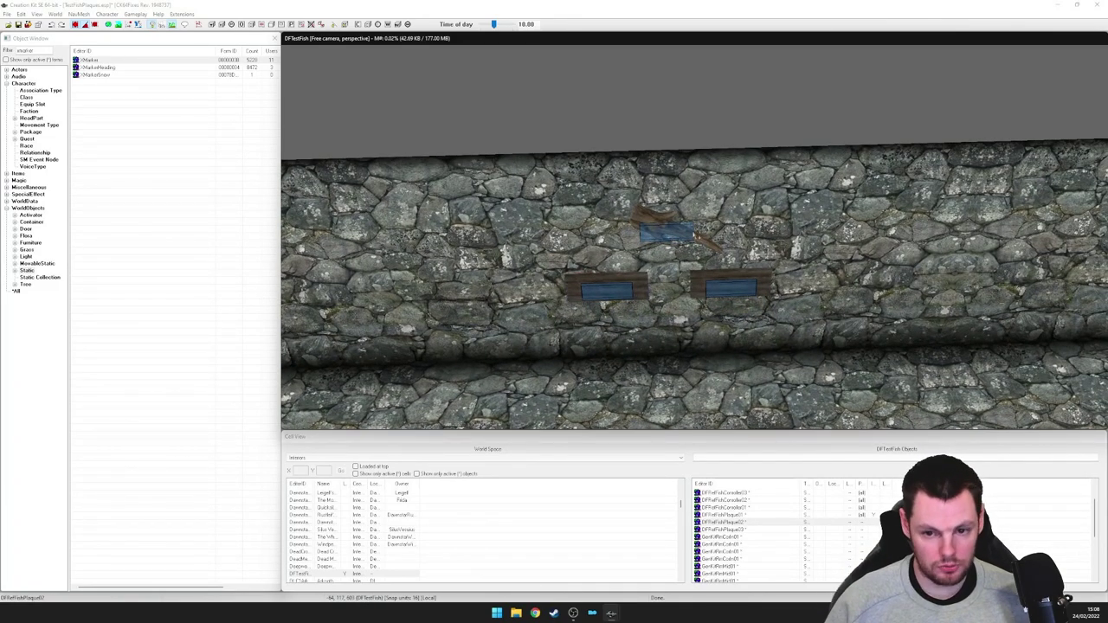
{"action": "left_click", "coordinate": [678, 238]}
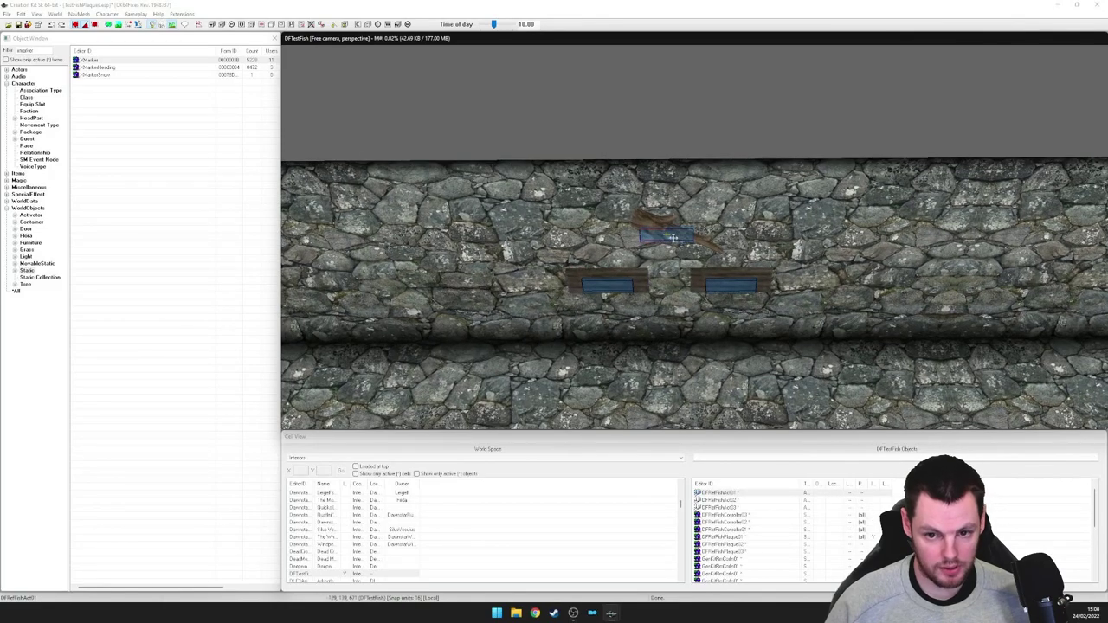
{"action": "middle_click_drag", "start_coordinate": [667, 239], "coordinate": [664, 260], "text": "shift"}
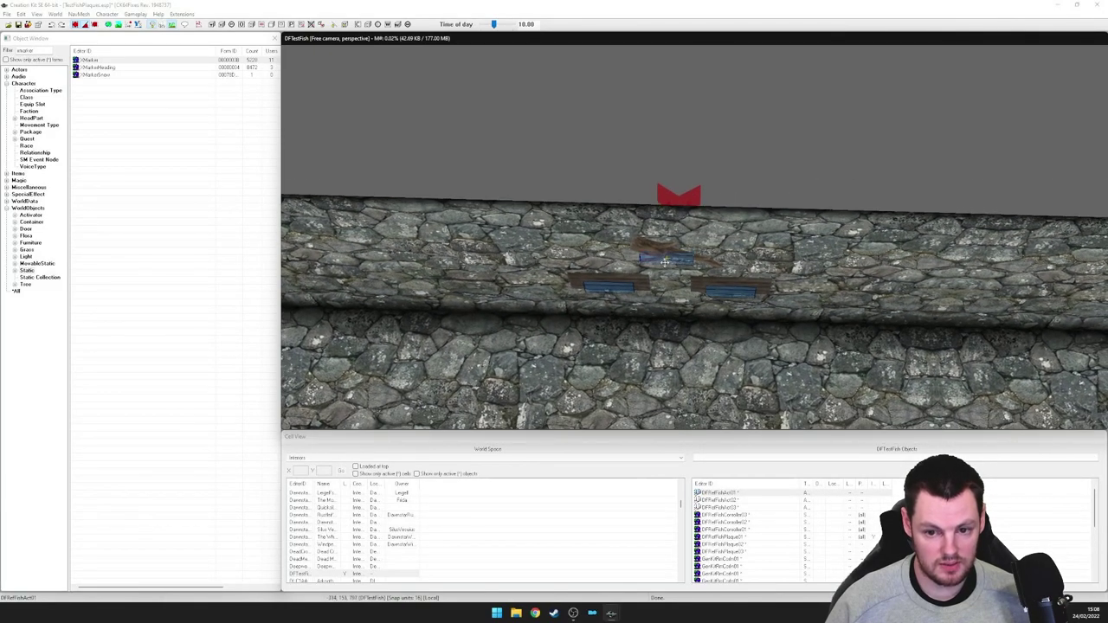
{"action": "double_click", "coordinate": [664, 260]}
{"action": "left_click_drag", "start_coordinate": [582, 196], "coordinate": [382, 198]}
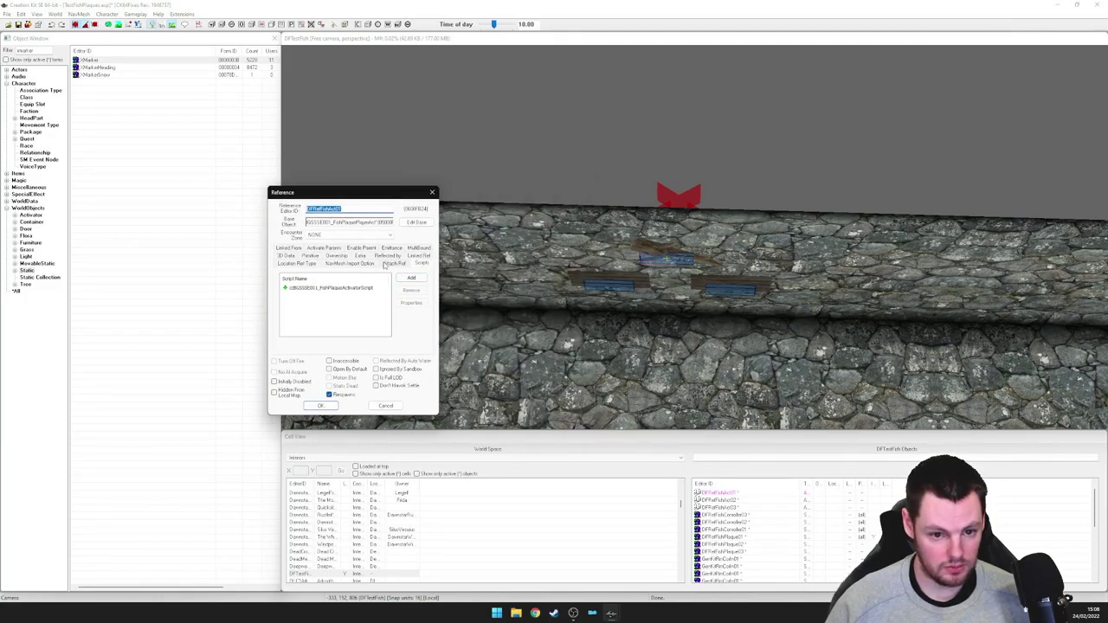
{"action": "left_click", "coordinate": [413, 256]}
{"action": "double_click", "coordinate": [341, 303]}
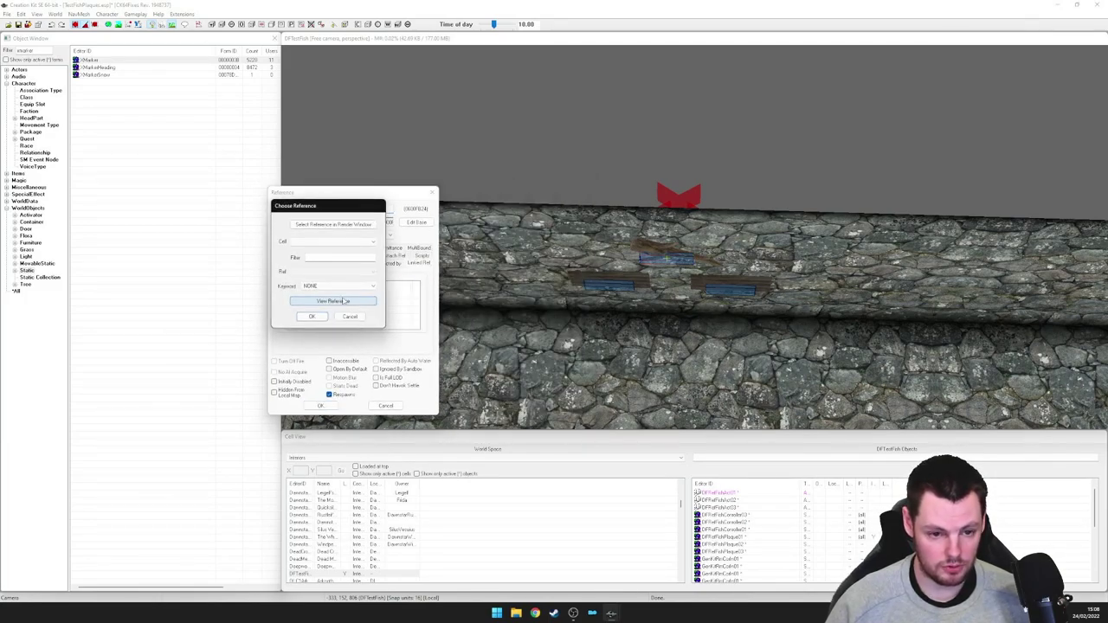
{"action": "left_click", "coordinate": [332, 224]}
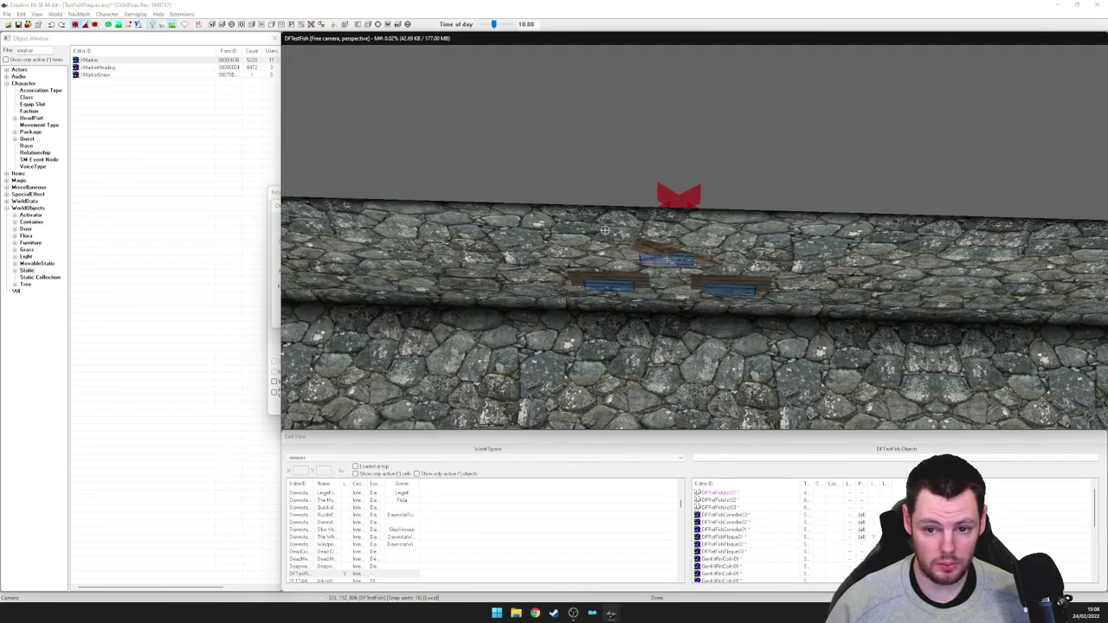
{"action": "left_click", "coordinate": [678, 199]}
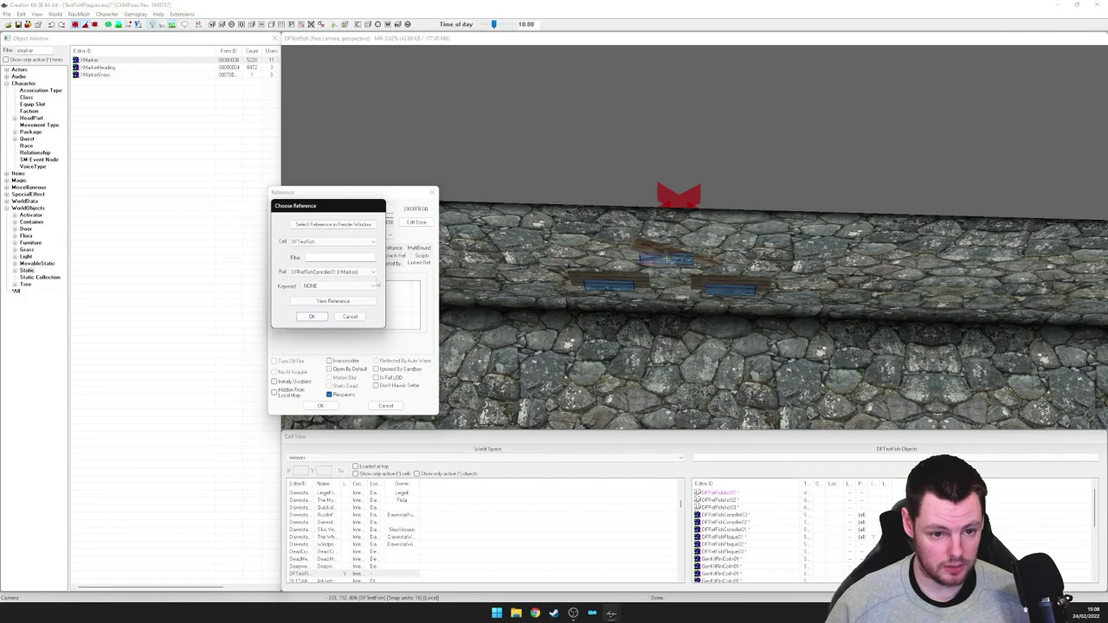
{"action": "left_click", "coordinate": [310, 317]}
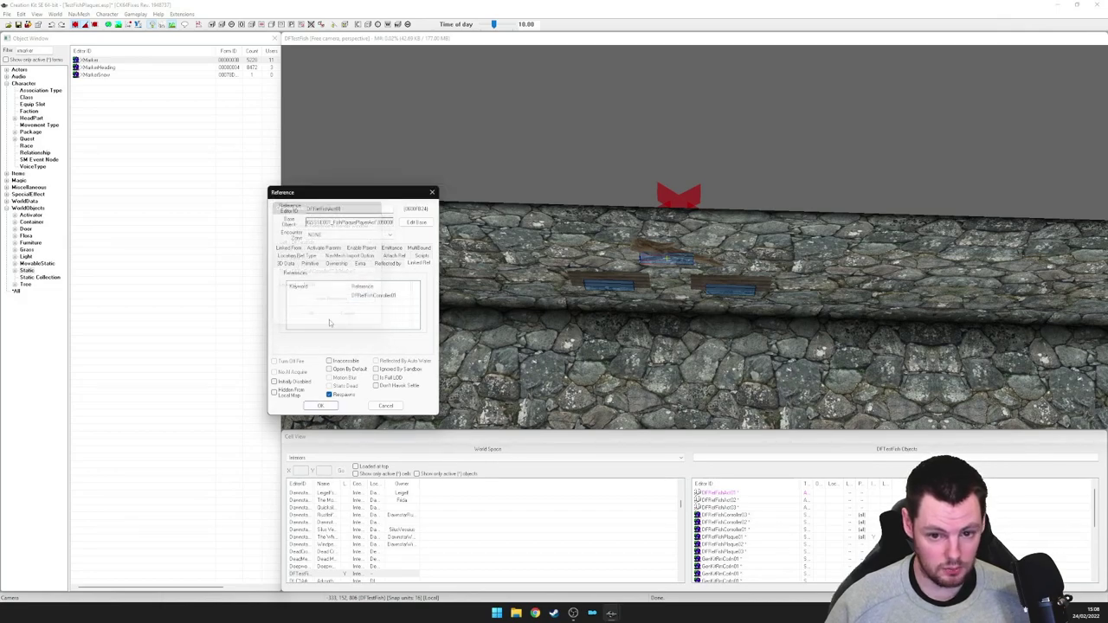
{"action": "left_click", "coordinate": [321, 406]}
Add a linked reference from the second plaque activator, DFRefFishAct02, to the DFRefFishController02 marker
{"action": "double_click", "coordinate": [608, 286]}
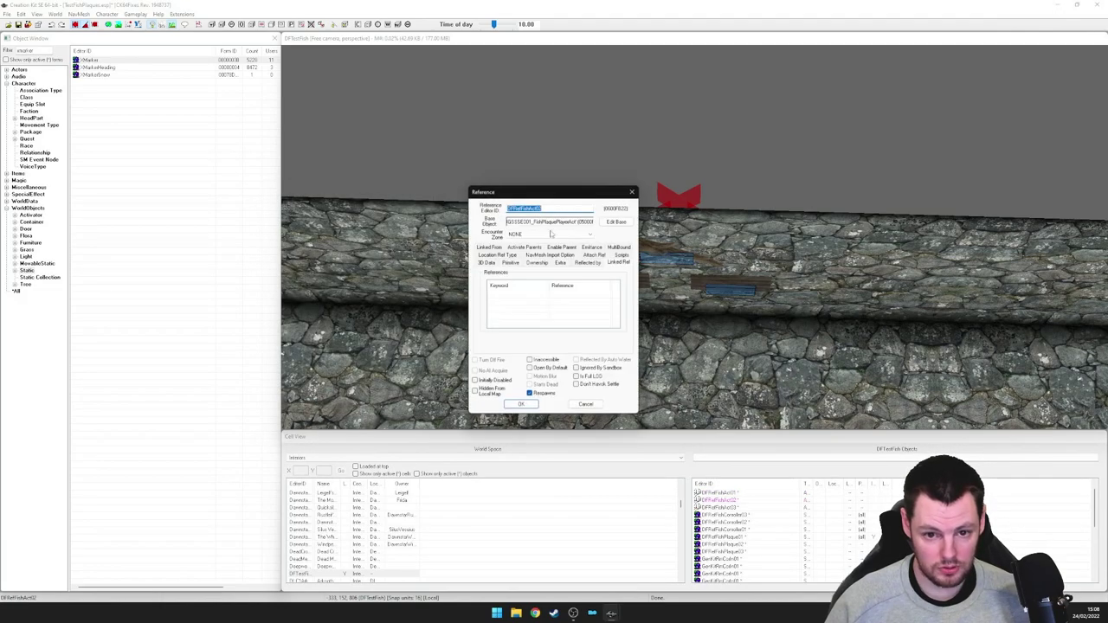
{"action": "left_click", "coordinate": [609, 286]}
{"action": "middle_click_drag", "start_coordinate": [609, 285], "coordinate": [703, 299]}
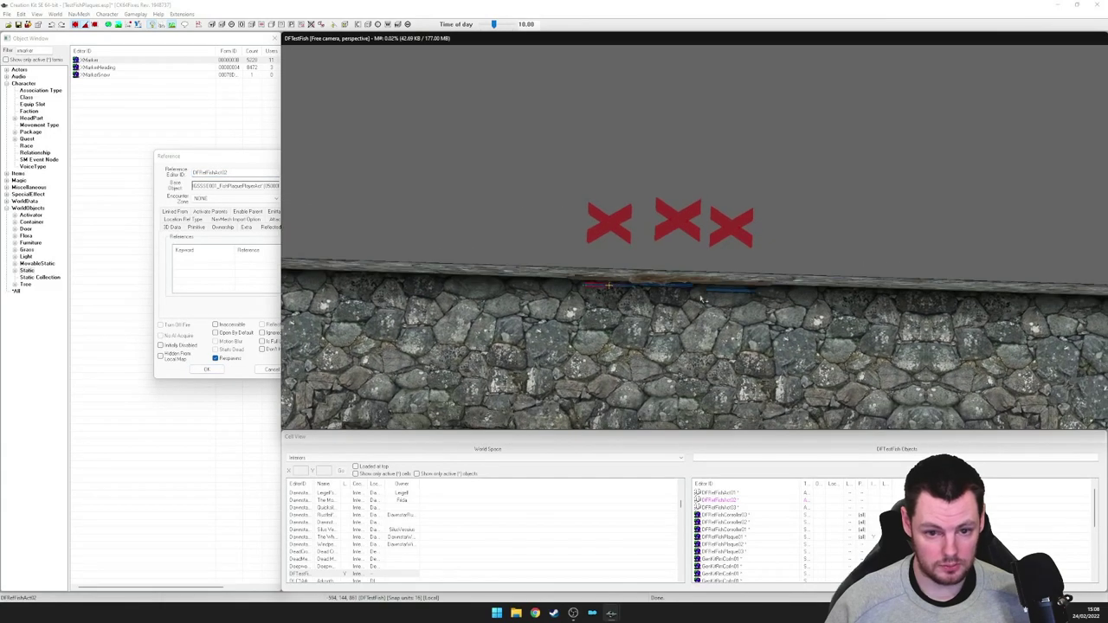
{"action": "right_click", "coordinate": [208, 264]}
{"action": "left_click", "coordinate": [228, 189]}
{"action": "double_click", "coordinate": [598, 228]}
{"action": "left_click", "coordinate": [198, 279]}
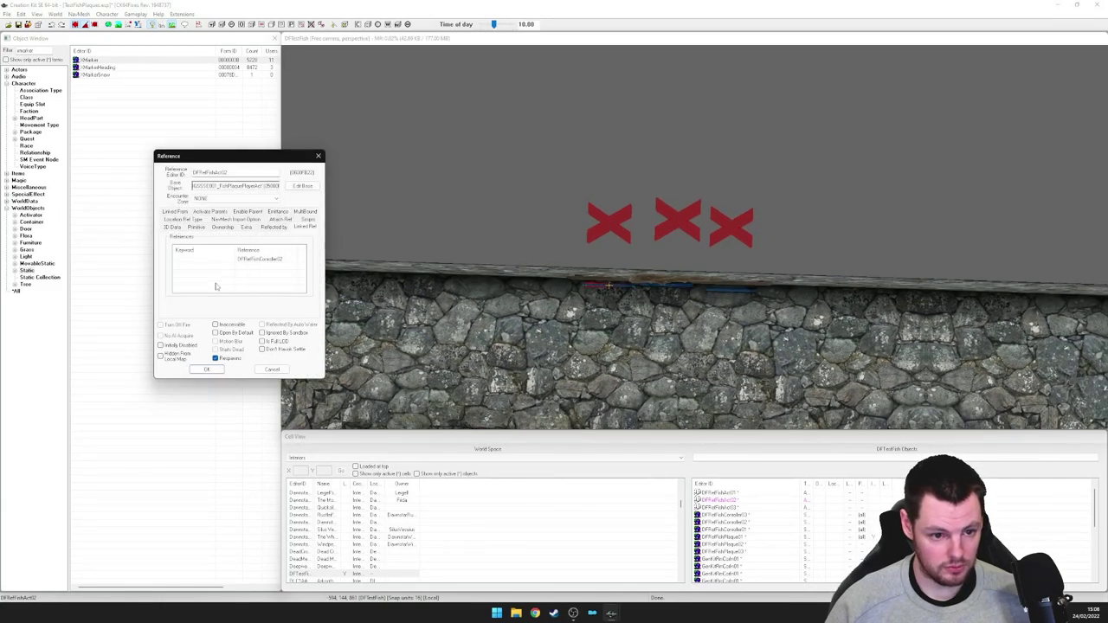
{"action": "left_click", "coordinate": [206, 369]}
Add a linked reference from the third plaque activator, DFRefFishAct03, to the DFRefFishController03 marker
{"action": "double_click", "coordinate": [722, 287]}
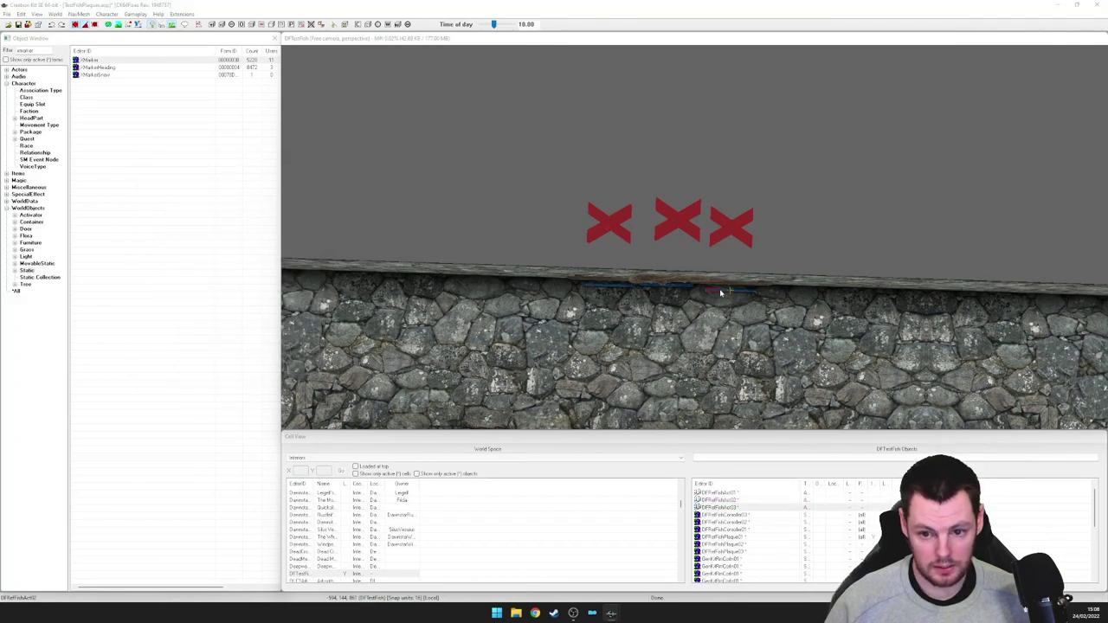
{"action": "double_click", "coordinate": [535, 297]}
{"action": "left_click", "coordinate": [533, 223]}
{"action": "left_click", "coordinate": [736, 228]}
{"action": "left_click", "coordinate": [512, 315]}
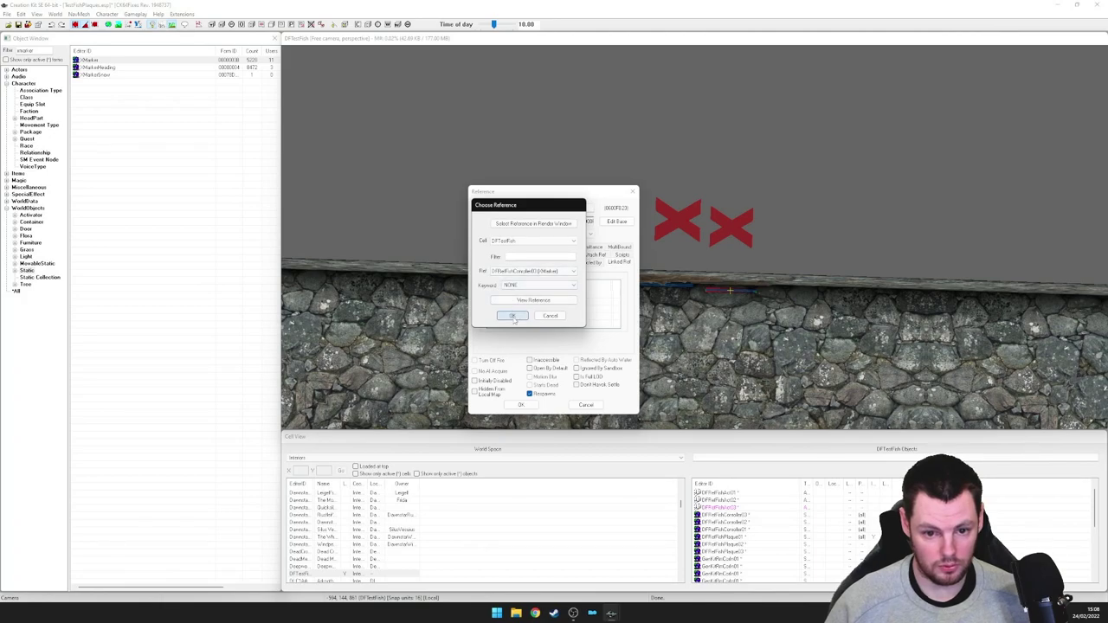
{"action": "left_click", "coordinate": [519, 404]}
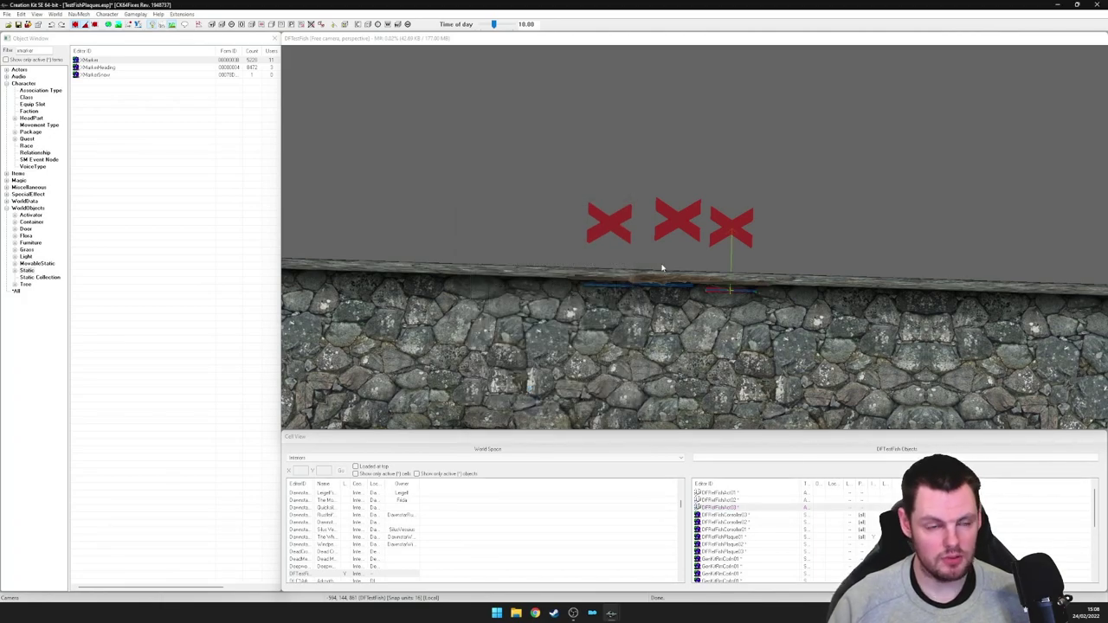
Examine the link lines between the plaque activators and their controller markers behind the wall
{"action": "mouse_move", "coordinate": [625, 250]}
{"action": "middle_mouse_down", "text": "shift"}
{"action": "mouse_move", "coordinate": [612, 268]}
{"action": "mouse_move", "coordinate": [609, 253]}
{"action": "middle_mouse_up", "text": "shift"}
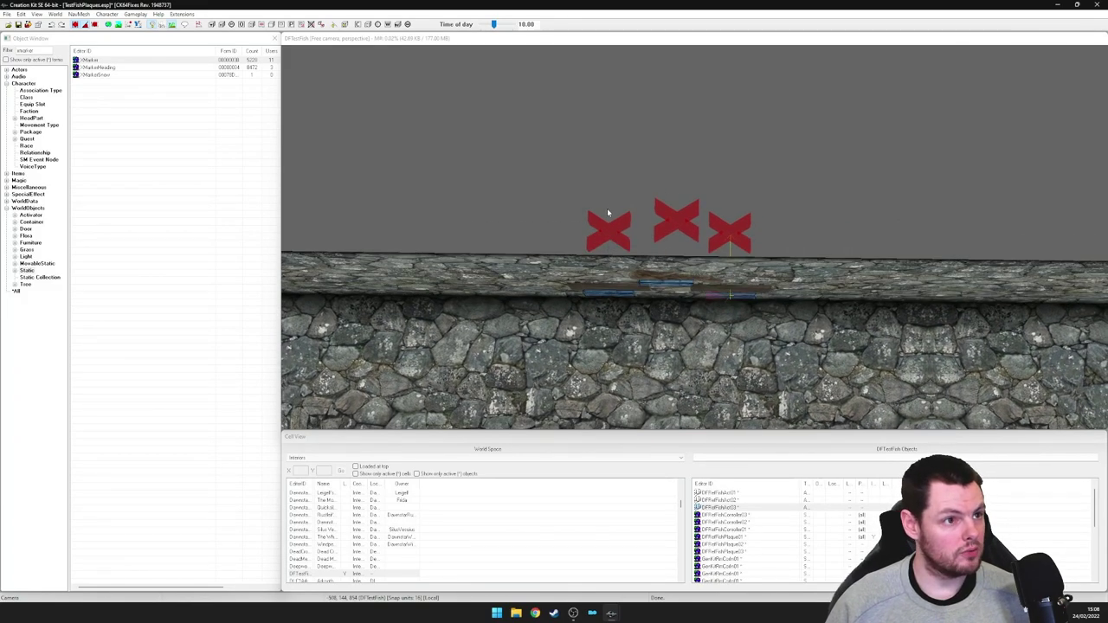
{"action": "middle_click_drag", "start_coordinate": [574, 217], "coordinate": [577, 215]}
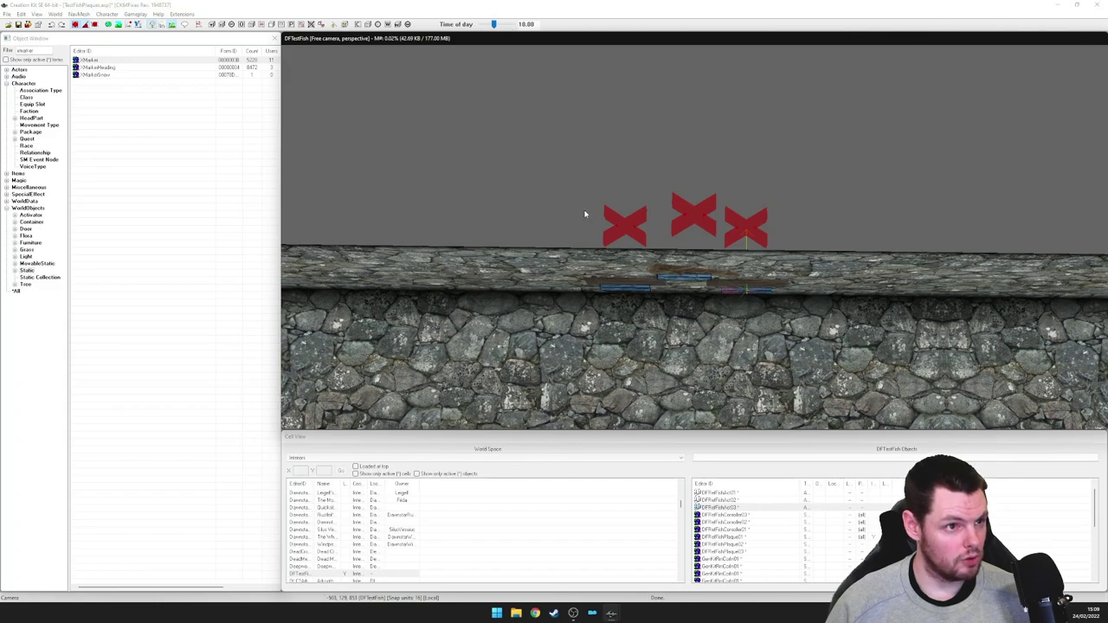
{"action": "middle_click_drag", "start_coordinate": [590, 222], "coordinate": [589, 221]}
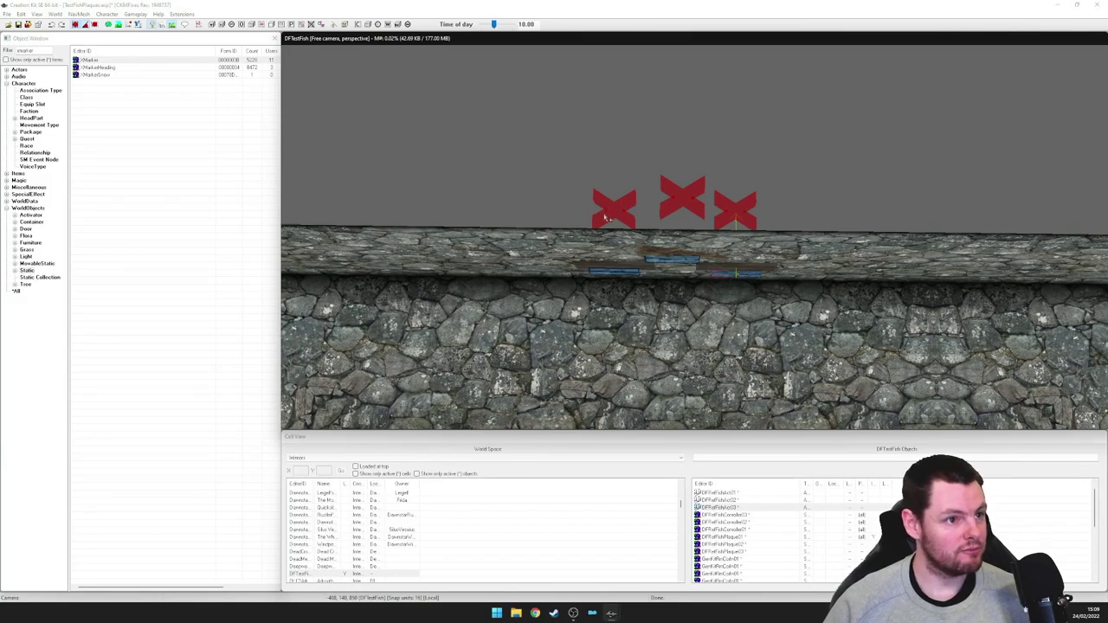
{"action": "middle_click_drag", "start_coordinate": [607, 220], "coordinate": [720, 237], "text": "shift"}
{"action": "middle_click_drag", "start_coordinate": [687, 279], "coordinate": [681, 296]}
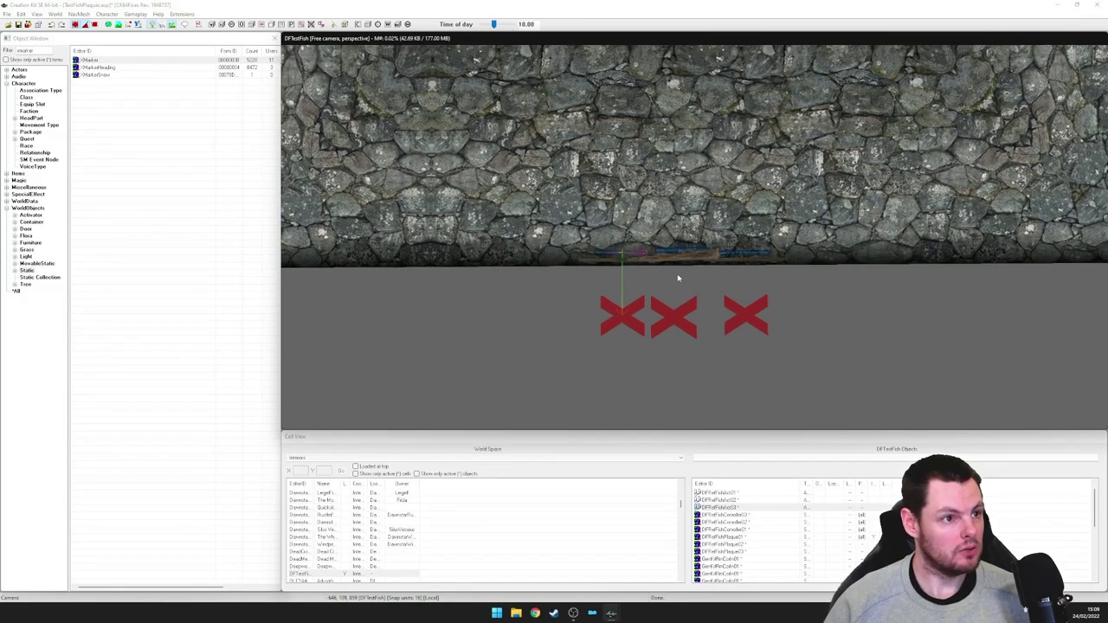
{"action": "middle_click_drag", "start_coordinate": [628, 273], "coordinate": [633, 274]}
{"action": "scroll", "coordinate": [677, 281], "scroll_direction": "up", "scroll_amount": 3}
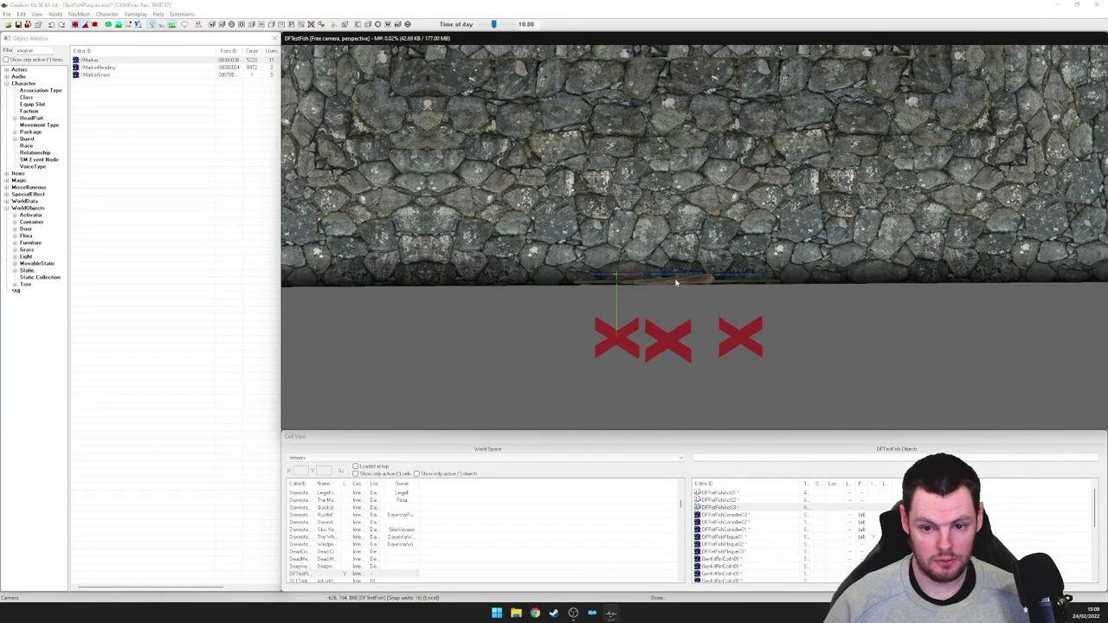
{"action": "middle_click_drag", "start_coordinate": [663, 288], "coordinate": [667, 294]}
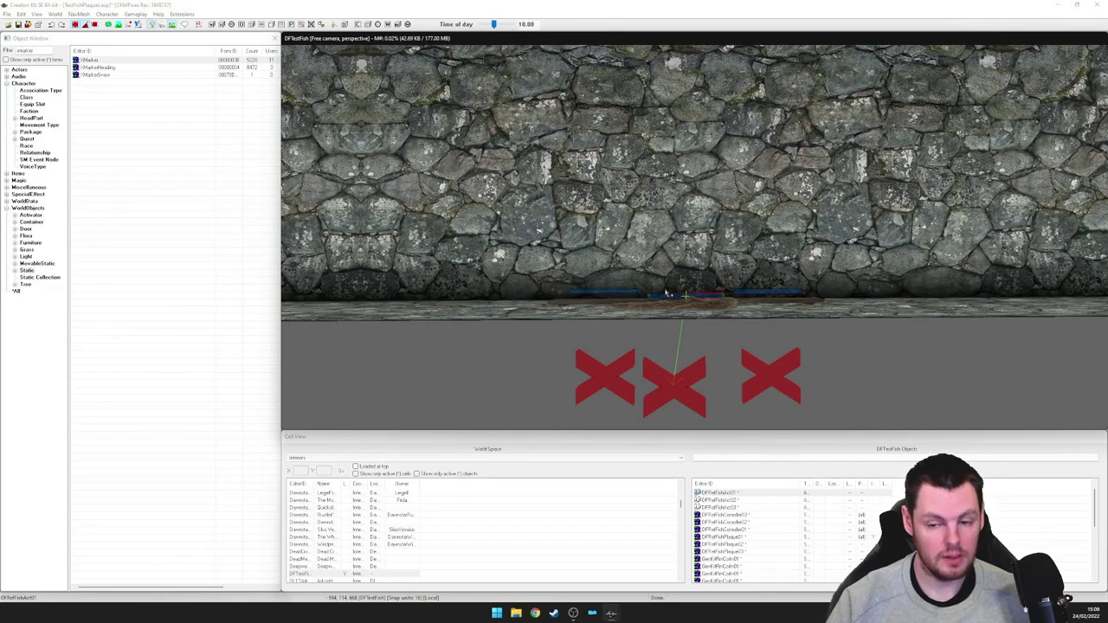
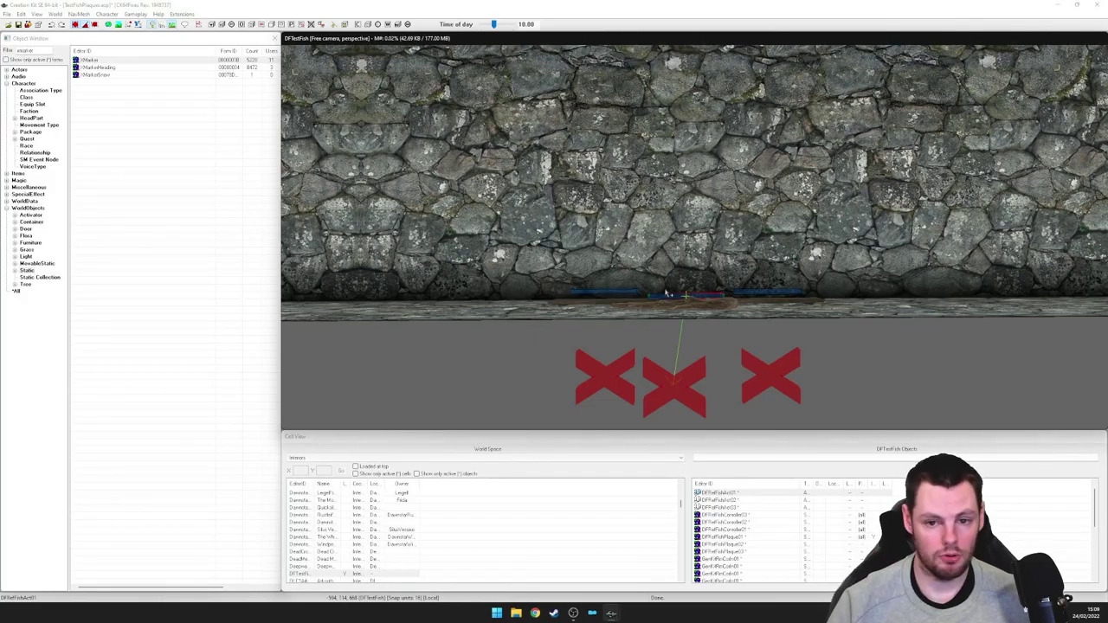
Place a new XMarker in the DFTestFish cell near the wall with the fish plaques
{"action": "middle_click_drag", "start_coordinate": [680, 280], "coordinate": [604, 236], "text": "shift"}
{"action": "mouse_move", "coordinate": [85, 62]}
{"action": "left_mouse_down"}
{"action": "mouse_move", "coordinate": [805, 270]}
{"action": "mouse_move", "coordinate": [858, 275]}
{"action": "left_mouse_up"}
{"action": "middle_click_drag", "start_coordinate": [858, 276], "coordinate": [862, 286], "text": "shift"}
{"action": "scroll", "coordinate": [862, 287], "scroll_direction": "down", "scroll_amount": 2}
{"action": "left_click_drag", "start_coordinate": [811, 279], "coordinate": [670, 355]}
Rotate the new XMarker and position it just in front of the wall by the plaques
{"action": "middle_click_drag", "start_coordinate": [643, 280], "coordinate": [644, 273]}
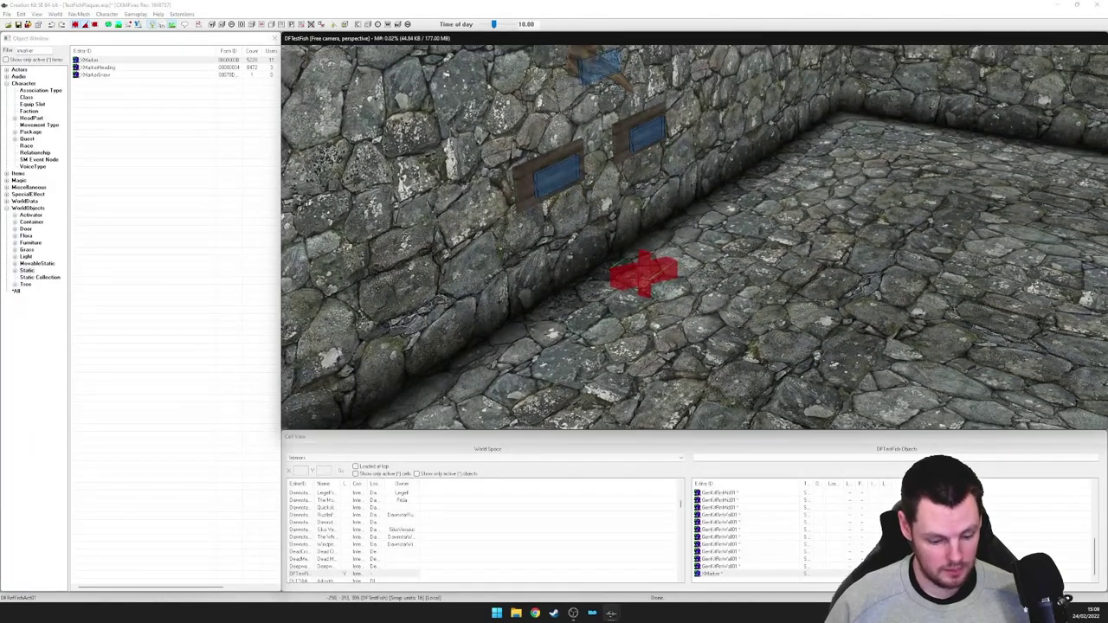
{"action": "mouse_move", "coordinate": [653, 307]}
{"action": "right_mouse_down"}
{"action": "mouse_move", "coordinate": [671, 308]}
{"action": "mouse_move", "coordinate": [648, 307]}
{"action": "right_mouse_up"}
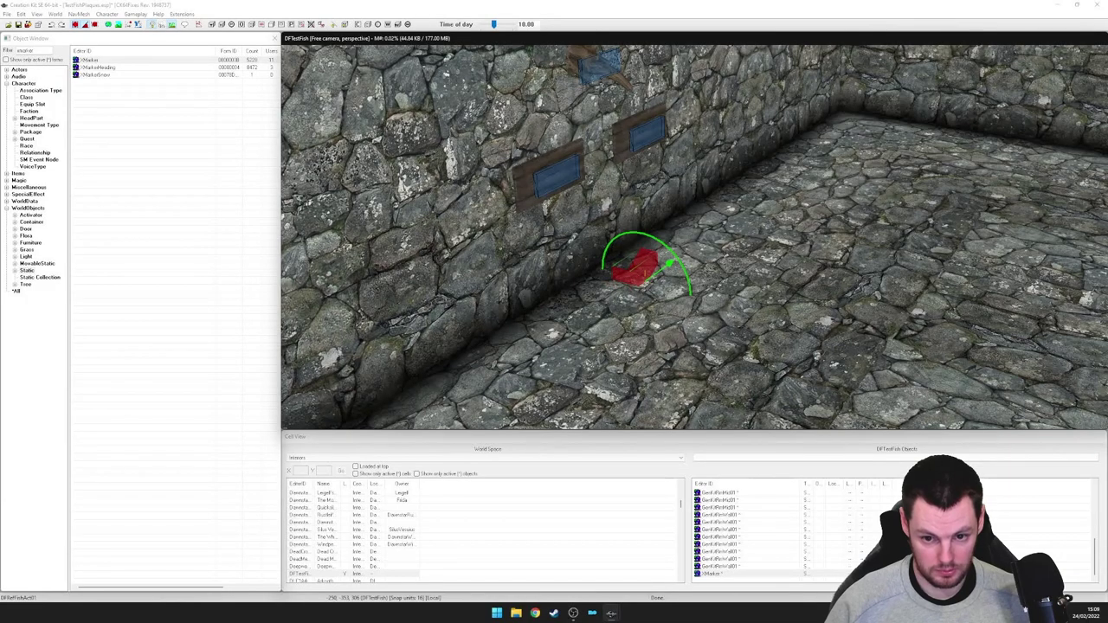
{"action": "middle_click_drag", "start_coordinate": [648, 307], "coordinate": [519, 303], "text": "shift"}
{"action": "middle_click_drag", "start_coordinate": [646, 269], "coordinate": [709, 315], "text": "shift"}
{"action": "mouse_move", "coordinate": [686, 308]}
{"action": "left_mouse_down"}
{"action": "mouse_move", "coordinate": [607, 309]}
{"action": "mouse_move", "coordinate": [640, 226]}
{"action": "mouse_move", "coordinate": [647, 329]}
{"action": "mouse_move", "coordinate": [631, 222]}
{"action": "mouse_move", "coordinate": [639, 227]}
{"action": "left_mouse_up"}
{"action": "middle_click_drag", "start_coordinate": [614, 196], "coordinate": [696, 239], "text": "shift"}
{"action": "mouse_move", "coordinate": [696, 238]}
{"action": "left_mouse_down"}
{"action": "mouse_move", "coordinate": [690, 208]}
{"action": "mouse_move", "coordinate": [693, 260]}
{"action": "left_mouse_up"}
{"action": "mouse_move", "coordinate": [694, 260]}
{"action": "middle_mouse_down", "text": "shift"}
{"action": "mouse_move", "coordinate": [753, 276]}
{"action": "mouse_move", "coordinate": [688, 264]}
{"action": "middle_mouse_up", "text": "shift"}
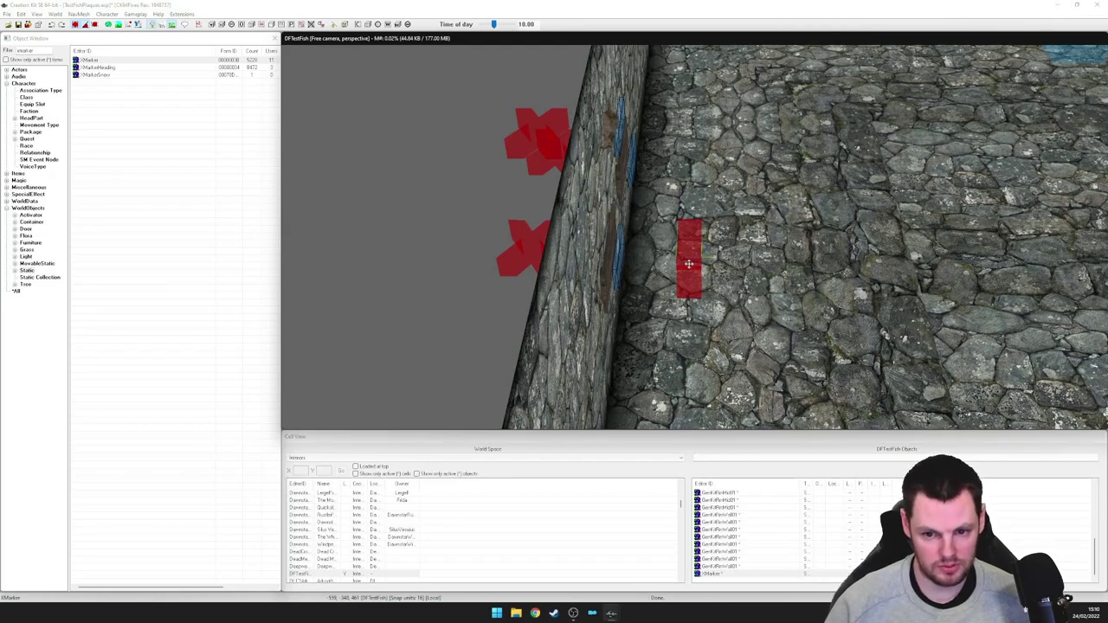
Duplicate the XMarker twice and line the copies up in a row leading away from the plaque wall
{"action": "middle_click_drag", "start_coordinate": [688, 263], "coordinate": [693, 247], "text": "shift"}
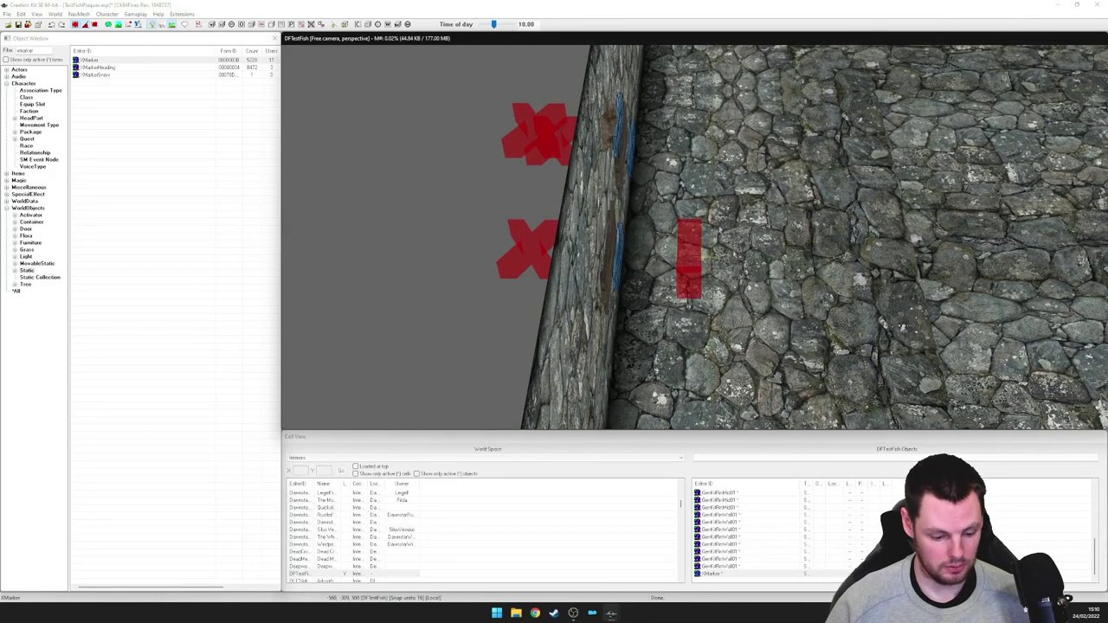
{"action": "key", "text": "ctrl+d"}
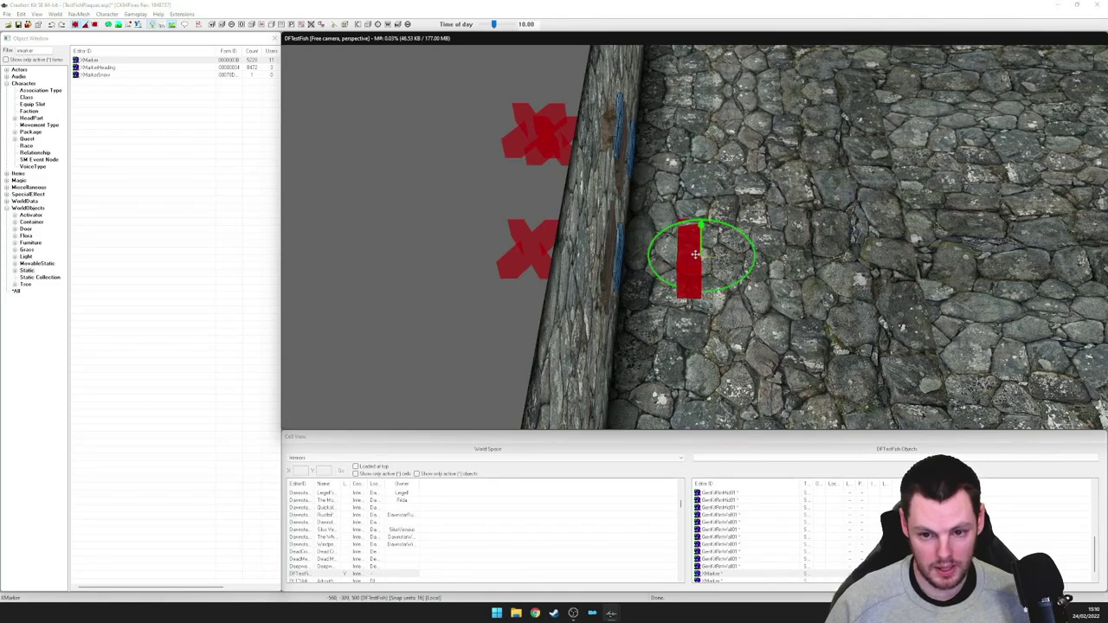
{"action": "left_click_drag", "start_coordinate": [695, 254], "coordinate": [781, 251]}
{"action": "key", "text": "ctrl+d"}
{"action": "left_click", "coordinate": [738, 246]}
{"action": "middle_click_drag", "start_coordinate": [737, 246], "coordinate": [662, 240], "text": "shift"}
Set the editor ID of the marker nearest the wall to DFRefFishSpot01, and change it to DFRefFishSpotSmall
{"action": "double_click", "coordinate": [672, 236]}
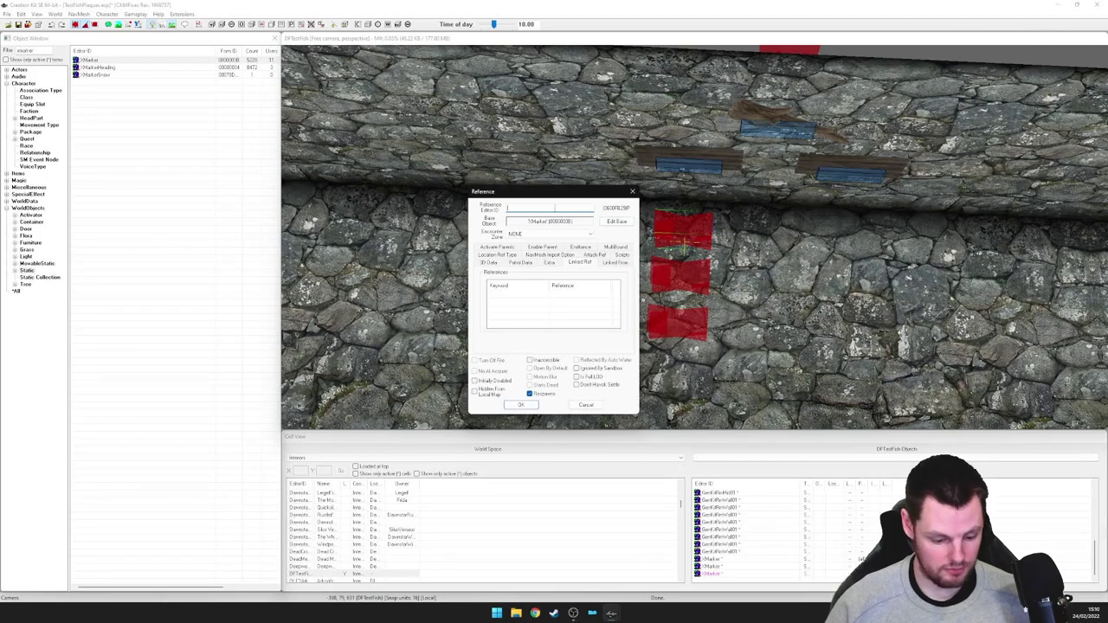
{"action": "type", "text": "DFRefFishSpot01"}
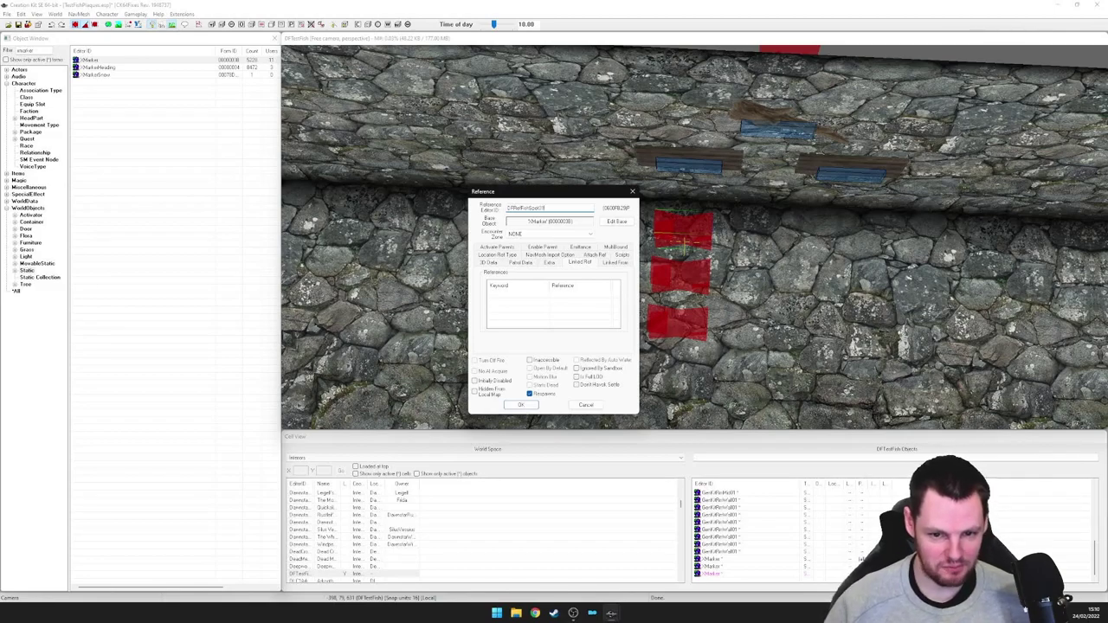
{"action": "left_click", "coordinate": [520, 405]}
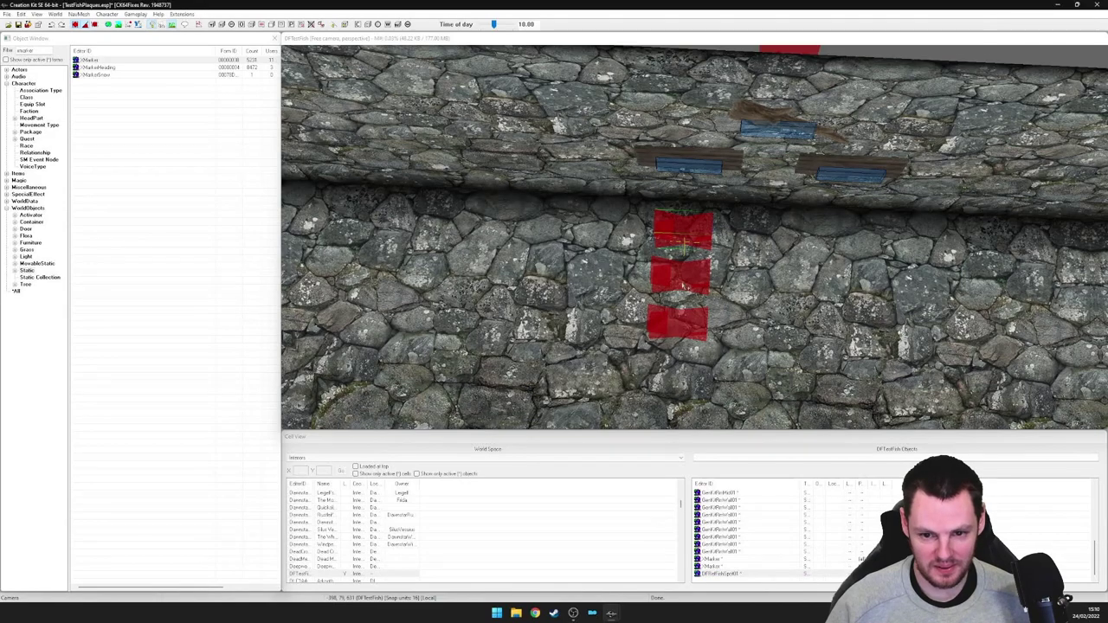
{"action": "double_click", "coordinate": [680, 232]}
{"action": "left_click", "coordinate": [555, 209]}
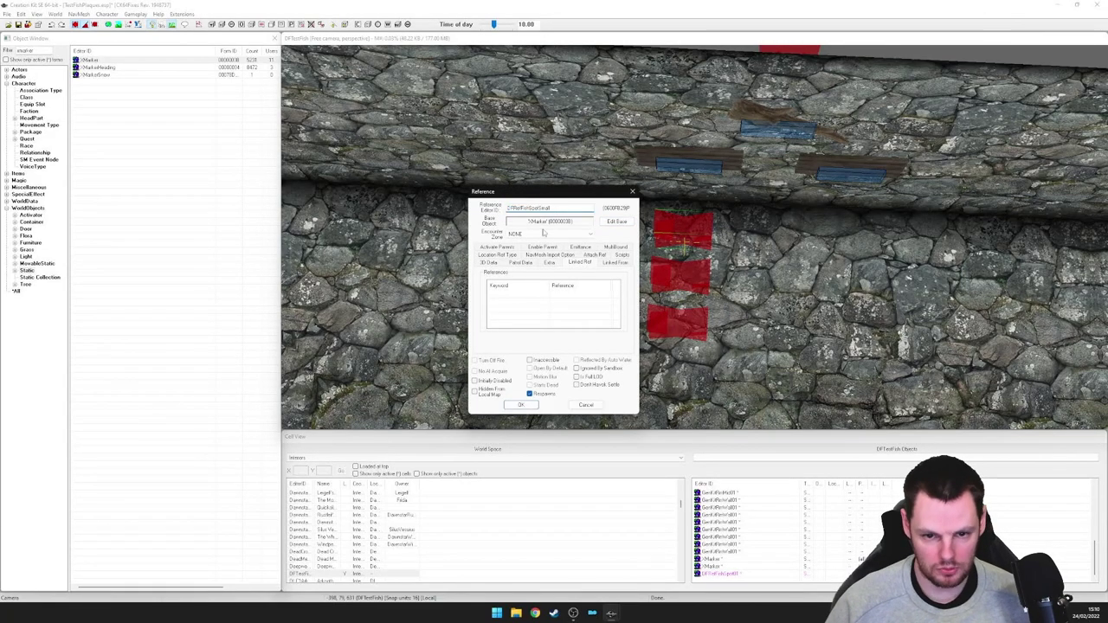
{"action": "left_click_drag", "start_coordinate": [554, 208], "coordinate": [468, 214]}
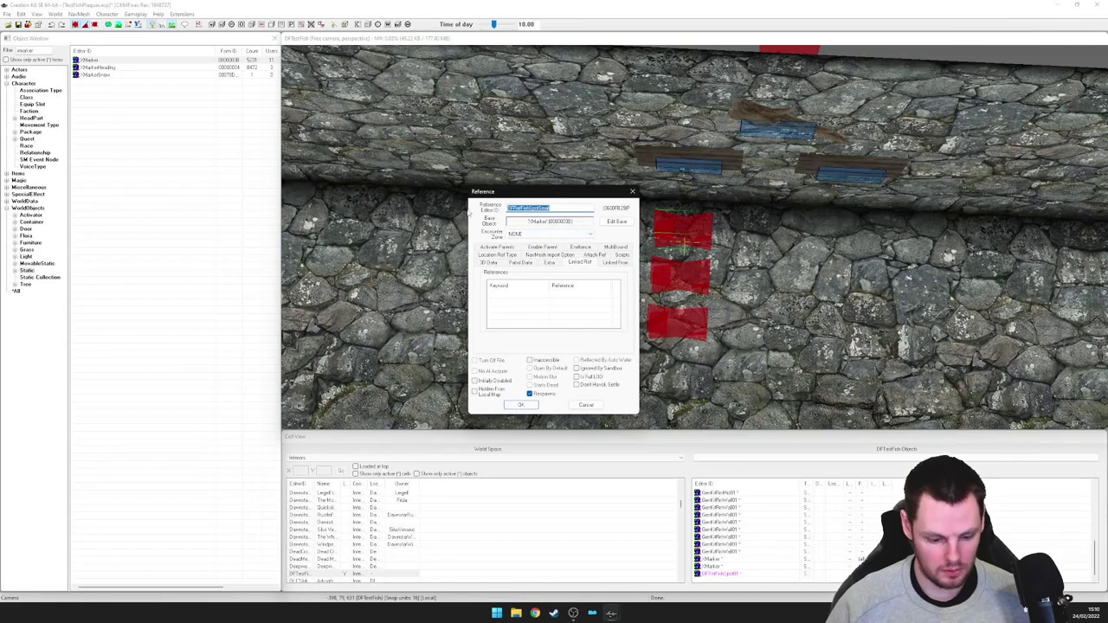
{"action": "left_click", "coordinate": [520, 405]}
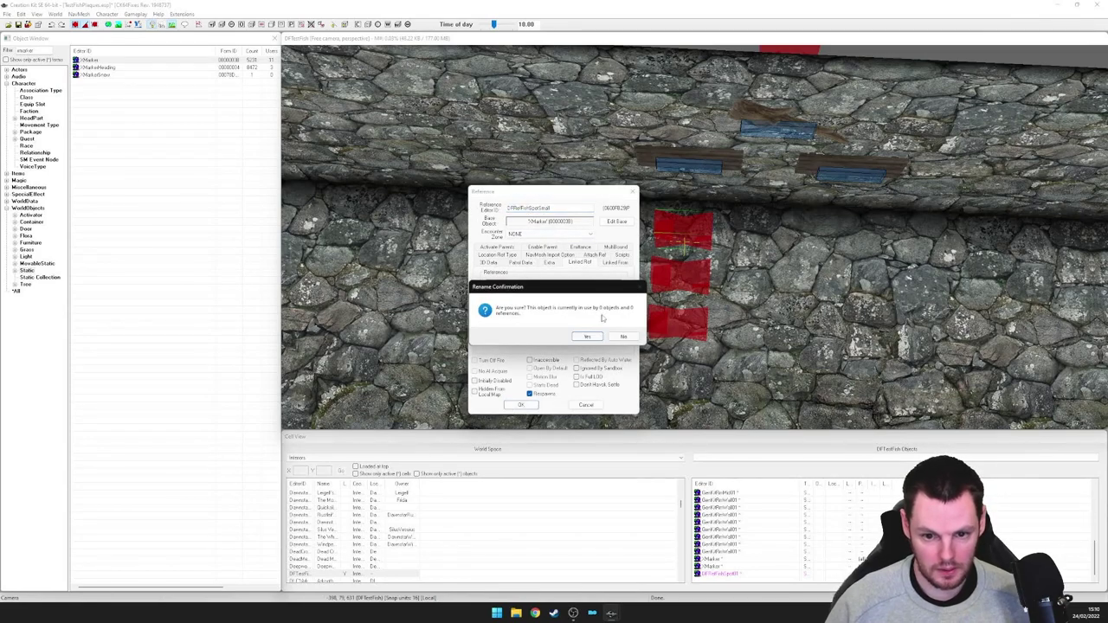
Rename the marker nearest the wall as DFRefFishSpot02Small
{"action": "double_click", "coordinate": [683, 227]}
{"action": "left_click", "coordinate": [540, 209]}
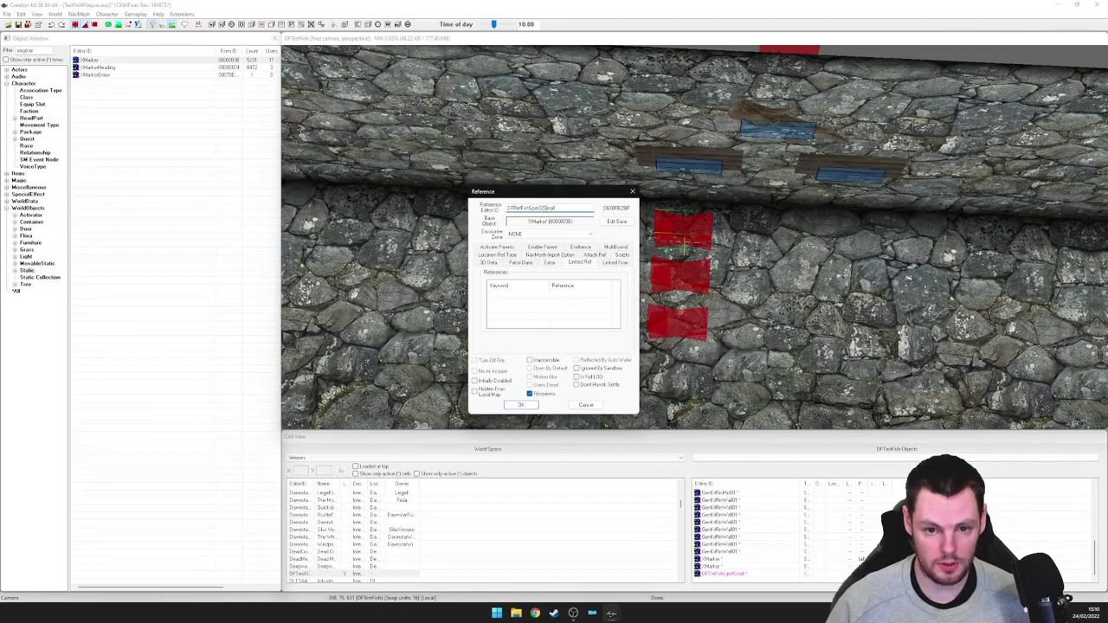
{"action": "double_click", "coordinate": [523, 208]}
{"action": "left_click", "coordinate": [519, 404]}
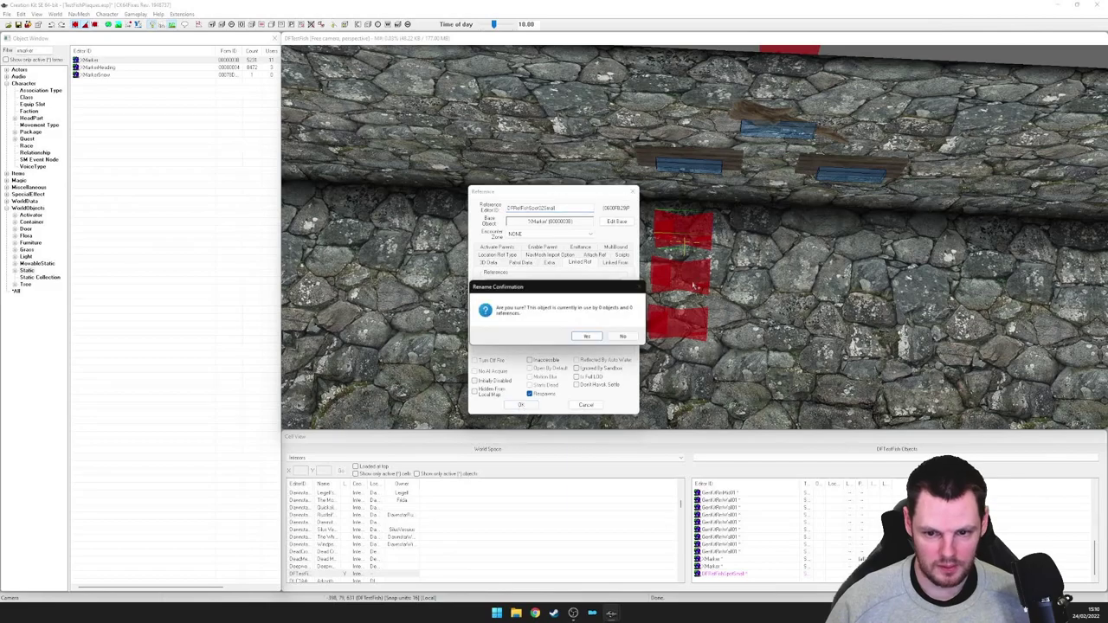
{"action": "left_click", "coordinate": [588, 339]}
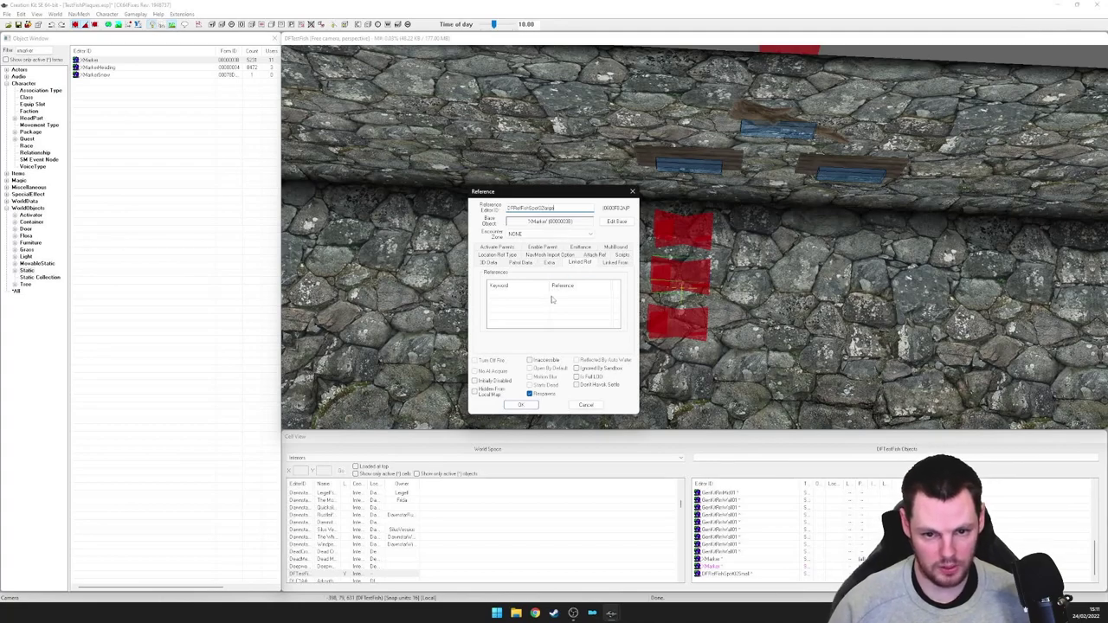
Name the middle marker of the row DFRefFishSpot02Large and the outermost one DFRefFishSpot02XLarge
{"action": "type", "text": "L"}
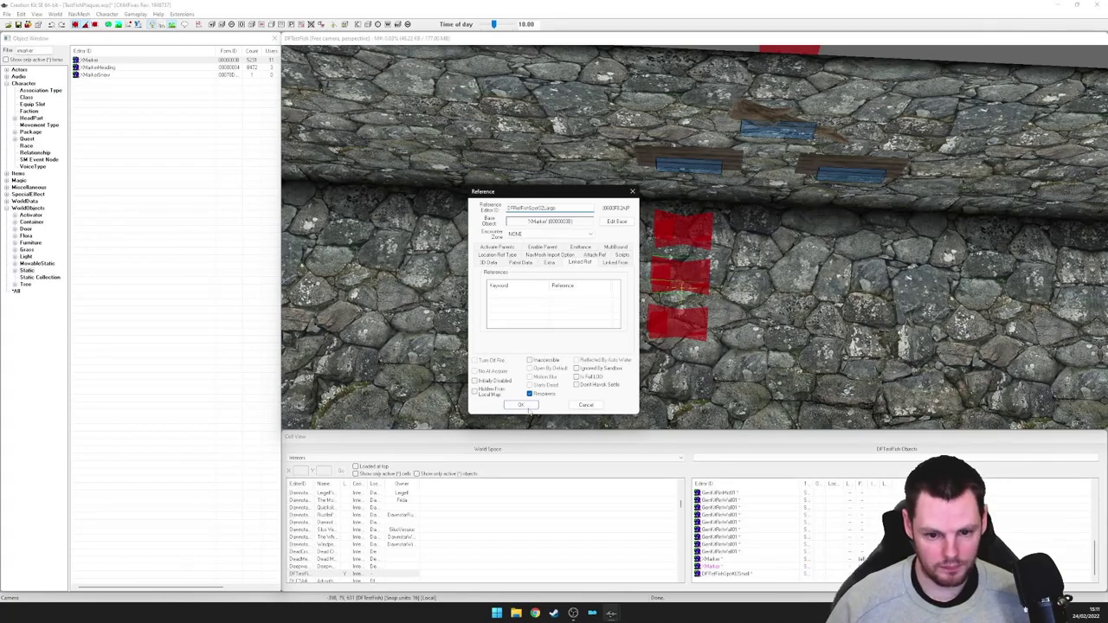
{"action": "left_click", "coordinate": [520, 406]}
{"action": "double_click", "coordinate": [672, 329]}
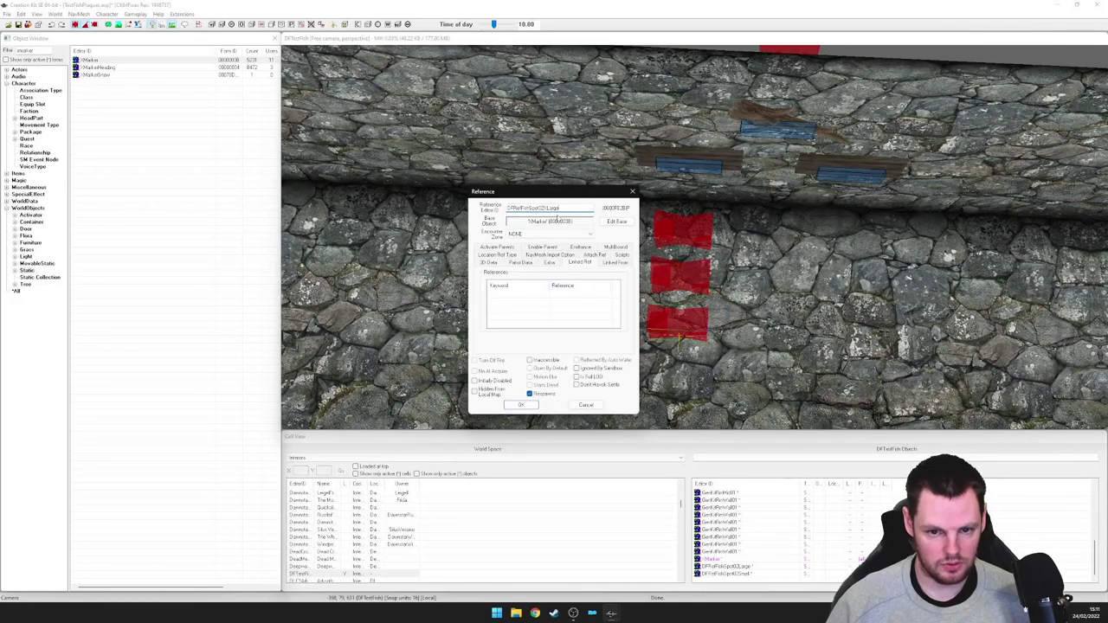
{"action": "left_click", "coordinate": [525, 406]}
Duplicate the three DFRefFishSpot02 markers together and move the copies in front of the third plaque
{"action": "left_click", "coordinate": [672, 284], "text": "ctrl"}
{"action": "left_click", "coordinate": [683, 240], "text": "ctrl"}
{"action": "middle_click_drag", "start_coordinate": [729, 278], "coordinate": [613, 420]}
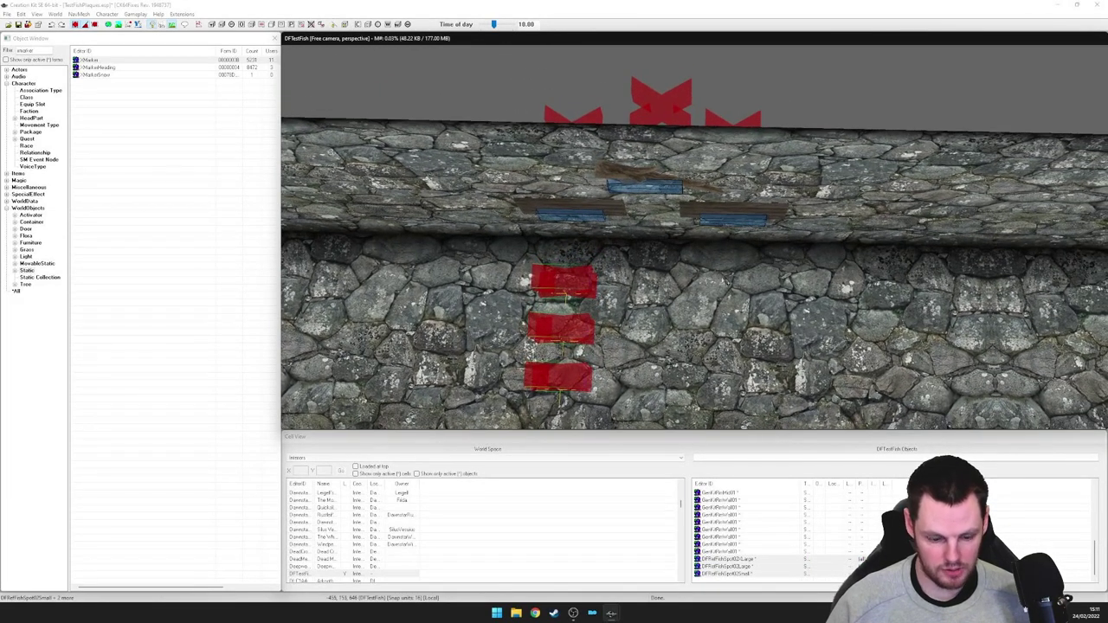
{"action": "left_click", "coordinate": [578, 289]}
{"action": "key", "text": "ctrl+d"}
{"action": "left_click_drag", "start_coordinate": [578, 289], "coordinate": [749, 292]}
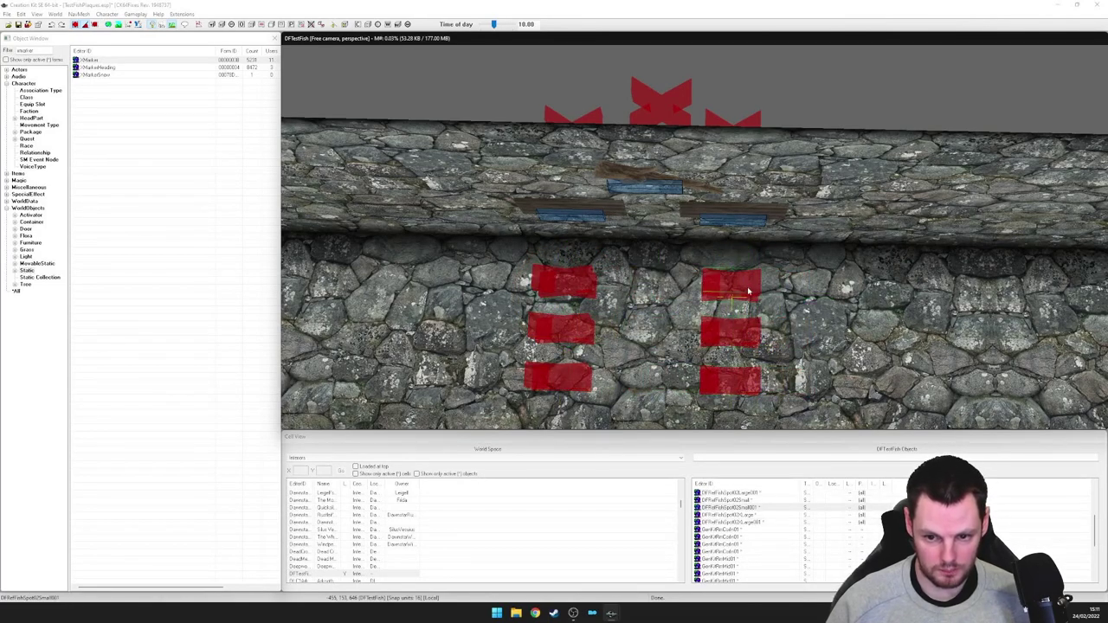
Rename the two copied markers closest to the third plaque as DFRefFishSpot03Small and DFRefFishSpot03Large
{"action": "double_click", "coordinate": [749, 292]}
{"action": "left_click", "coordinate": [570, 208]}
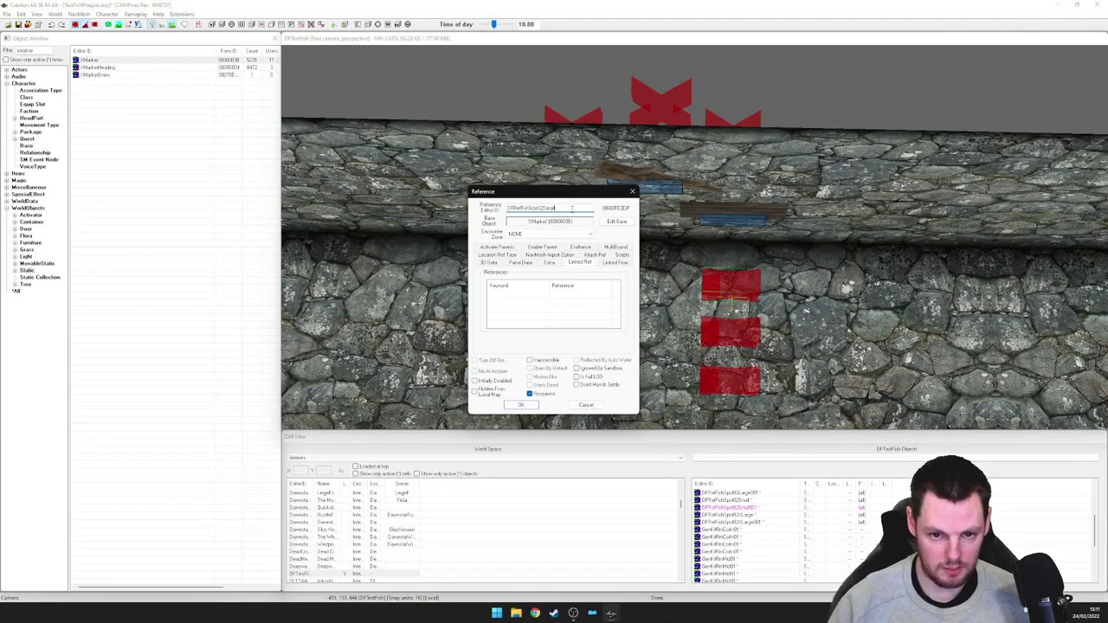
{"action": "left_click", "coordinate": [520, 405]}
{"action": "left_click", "coordinate": [586, 334]}
{"action": "double_click", "coordinate": [746, 336]}
{"action": "type", "text": "DFRefFishSpot02Large"}
{"action": "type", "text": "3"}
{"action": "left_click", "coordinate": [520, 405]}
{"action": "left_click", "coordinate": [588, 335]}
Rename the outermost copied marker in front of the third plaque as DFRefFishSpot03XLarge
{"action": "double_click", "coordinate": [535, 283]}
{"action": "left_click", "coordinate": [572, 208]}
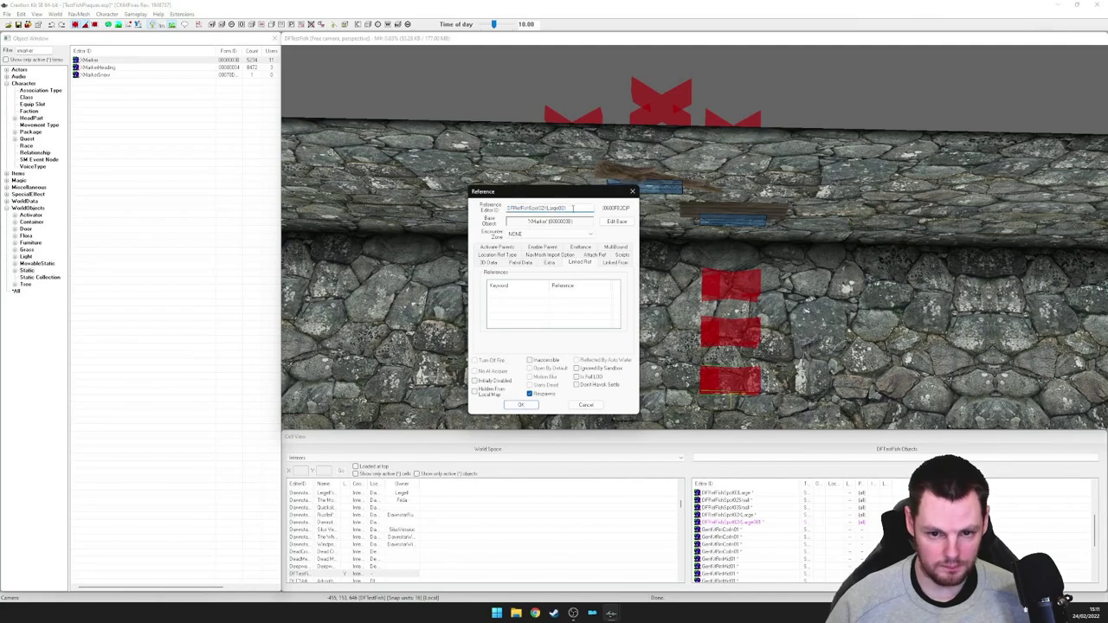
{"action": "key", "text": "BackSpace"}
{"action": "type", "text": "3"}
{"action": "left_click", "coordinate": [520, 405]}
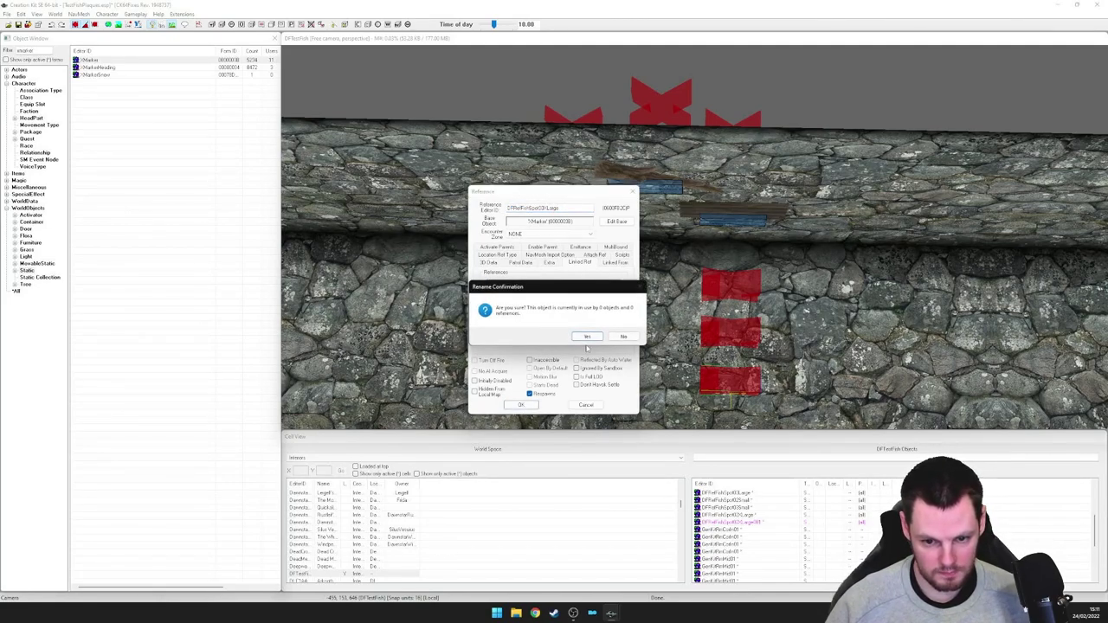
{"action": "left_click", "coordinate": [589, 337]}
Duplicate the three DFRefFishSpot02 markers again and move the copies between the two existing marker rows
{"action": "left_click", "coordinate": [564, 283]}
{"action": "left_click", "coordinate": [568, 353]}
{"action": "left_click", "coordinate": [567, 331]}
{"action": "left_click", "coordinate": [566, 284], "text": "ctrl"}
{"action": "left_click", "coordinate": [574, 372]}
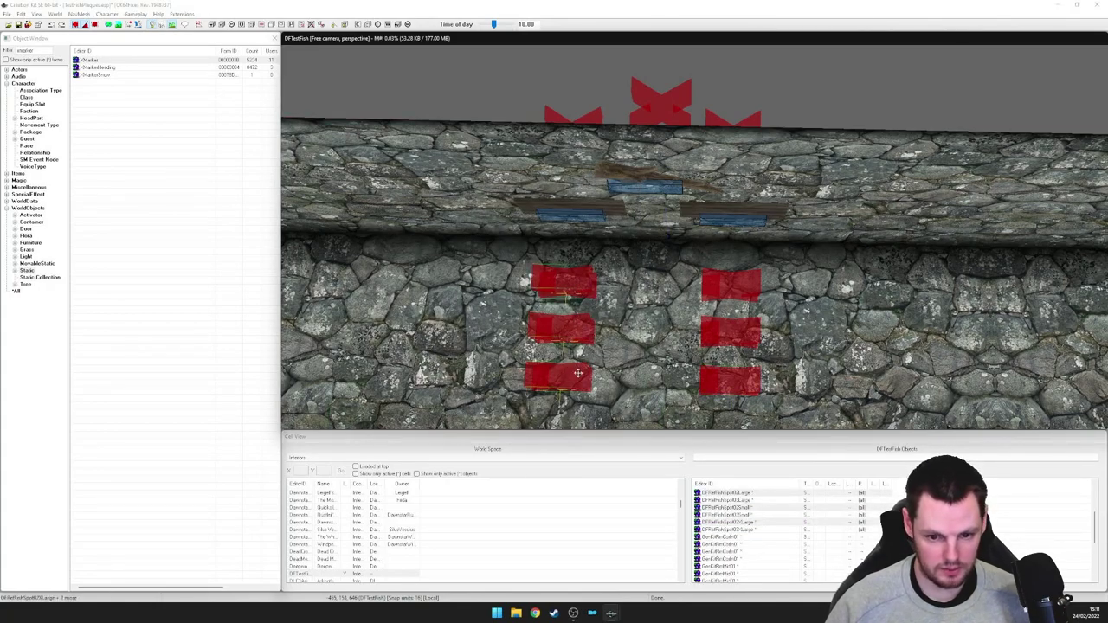
{"action": "middle_click_drag", "start_coordinate": [576, 374], "coordinate": [580, 365], "text": "shift"}
{"action": "key", "text": "ctrl+d"}
{"action": "key", "text": "e"}
{"action": "key", "text": "e"}
{"action": "key", "text": "w"}
{"action": "key", "text": "w"}
{"action": "key", "text": "2"}
{"action": "left_click_drag", "start_coordinate": [570, 370], "coordinate": [681, 356]}
Adjust the height and position of the newest marker trio to line up with the upper middle plaque
{"action": "key", "text": "e"}
{"action": "key", "text": "e"}
{"action": "middle_click_drag", "start_coordinate": [681, 355], "coordinate": [664, 257], "text": "shift"}
{"action": "key", "text": "q"}
{"action": "key", "text": "e"}
{"action": "left_click_drag", "start_coordinate": [661, 227], "coordinate": [654, 226]}
{"action": "key", "text": "e"}
{"action": "middle_click_drag", "start_coordinate": [654, 226], "coordinate": [674, 239], "text": "shift"}
{"action": "key", "text": "e"}
{"action": "left_click_drag", "start_coordinate": [639, 215], "coordinate": [638, 217]}
{"action": "key", "text": "x"}
{"action": "middle_click_drag", "start_coordinate": [638, 218], "coordinate": [679, 171], "text": "shift"}
Rename the upper plaque's three markers, from the wall outward, as DFRefFishSpot01Small, DFRefFishSpot01Large and DFRefFishSpot01XLarge
{"action": "double_click", "coordinate": [680, 171]}
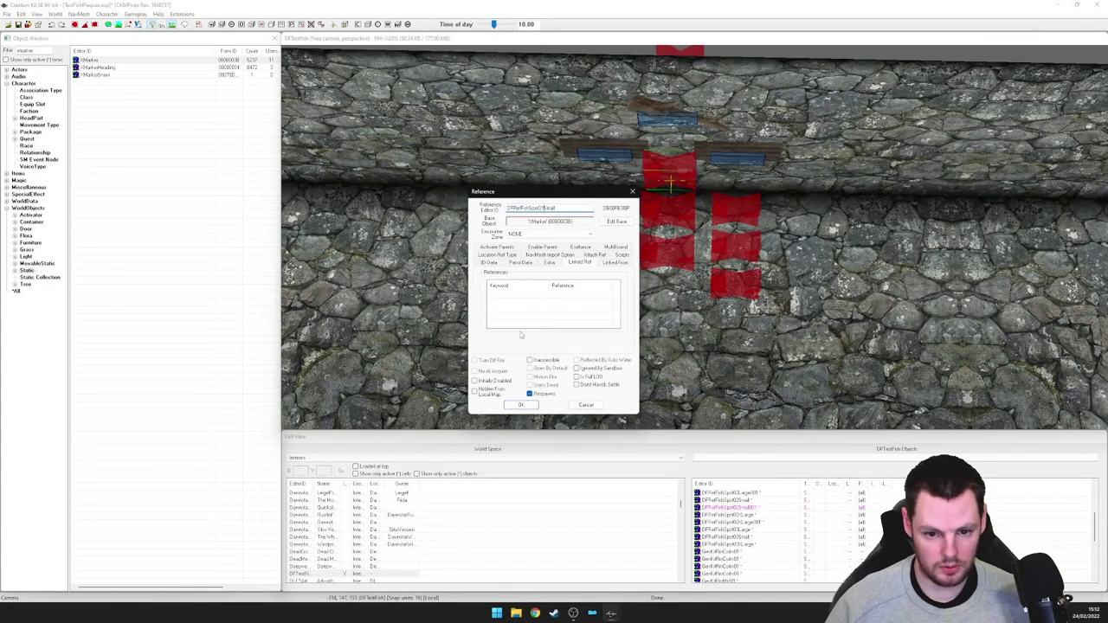
{"action": "left_click", "coordinate": [520, 405]}
{"action": "left_click", "coordinate": [588, 339]}
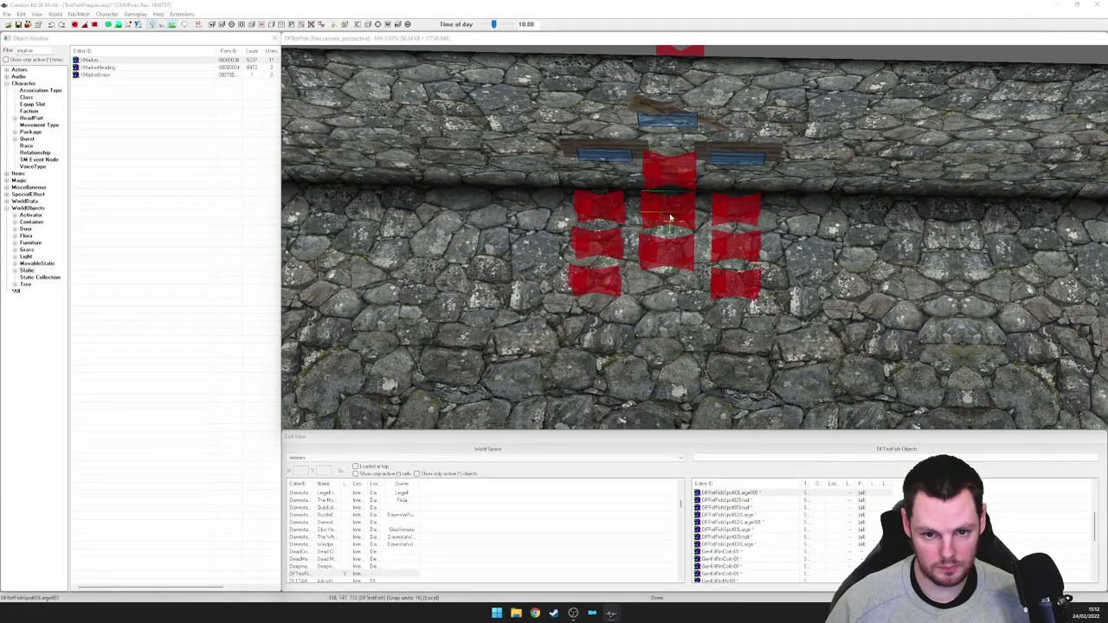
{"action": "double_click", "coordinate": [647, 252]}
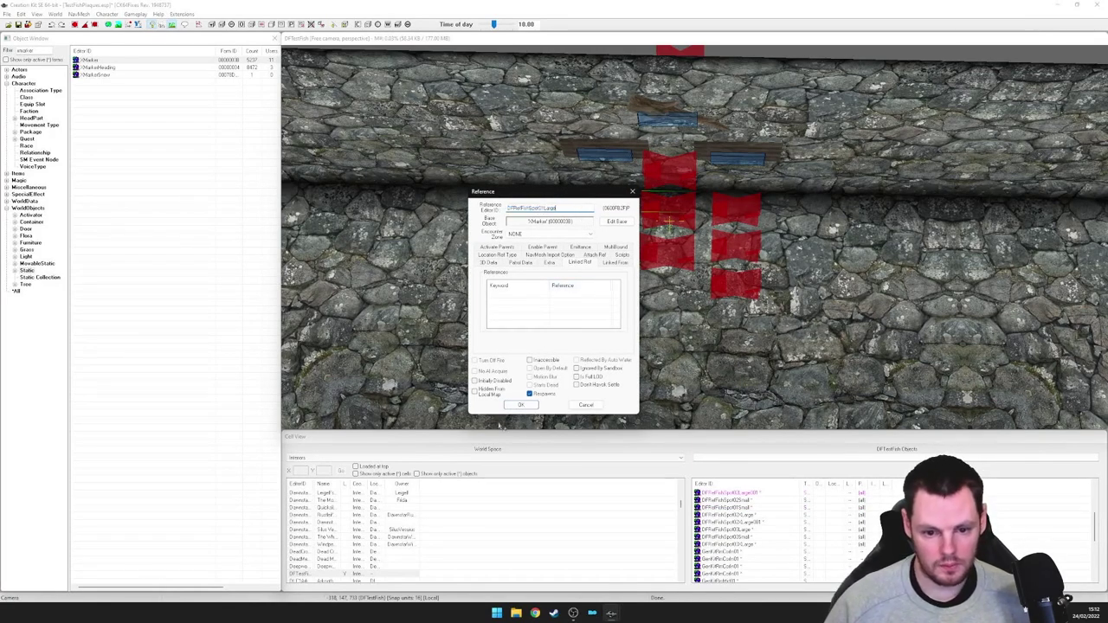
{"action": "left_click", "coordinate": [520, 405]}
{"action": "left_click", "coordinate": [588, 337]}
{"action": "double_click", "coordinate": [651, 259]}
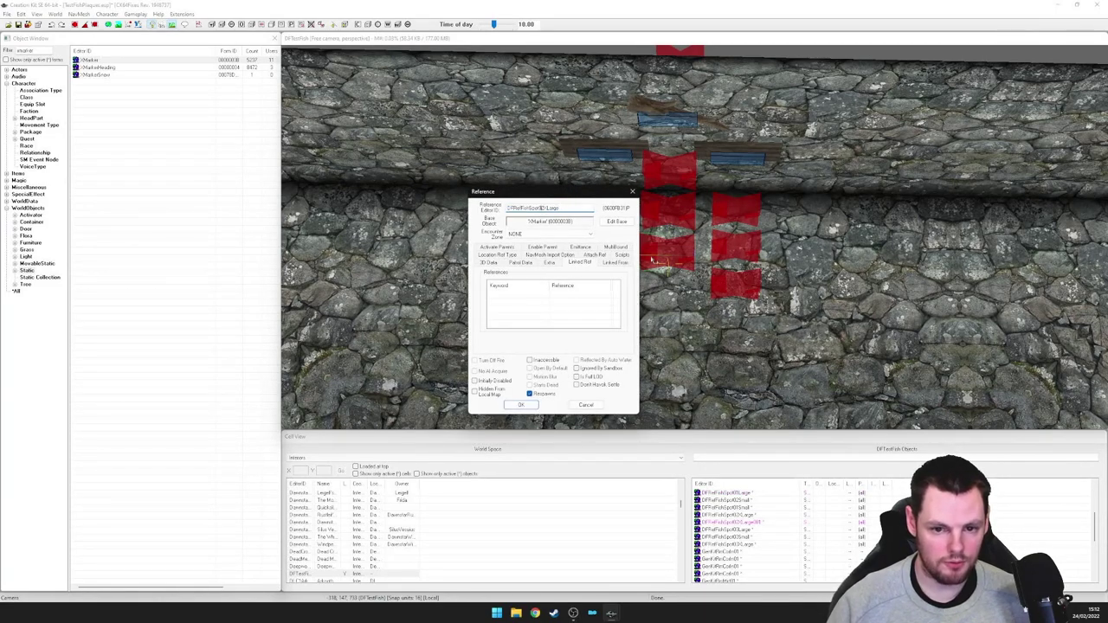
{"action": "left_click", "coordinate": [520, 405]}
{"action": "left_click", "coordinate": [589, 337]}
Try a reference batch action on all nine fish spot markers, using a target reference picked in the scene
{"action": "mouse_move", "coordinate": [659, 251]}
{"action": "middle_mouse_down"}
{"action": "mouse_move", "coordinate": [684, 290]}
{"action": "mouse_move", "coordinate": [703, 253]}
{"action": "mouse_move", "coordinate": [789, 267]}
{"action": "mouse_move", "coordinate": [773, 331]}
{"action": "middle_mouse_up"}
{"action": "scroll", "coordinate": [684, 290], "scroll_direction": "up", "scroll_amount": 1}
{"action": "left_click", "coordinate": [644, 189], "text": "ctrl"}
{"action": "left_click", "coordinate": [644, 216], "text": "ctrl"}
{"action": "left_click", "coordinate": [588, 195], "text": "ctrl"}
{"action": "left_click", "coordinate": [597, 230], "text": "ctrl"}
{"action": "left_click", "coordinate": [597, 265], "text": "ctrl"}
{"action": "left_click", "coordinate": [725, 260], "text": "ctrl"}
{"action": "left_click", "coordinate": [716, 237], "text": "ctrl"}
{"action": "left_click", "coordinate": [720, 202], "text": "ctrl"}
{"action": "key", "text": "minus"}
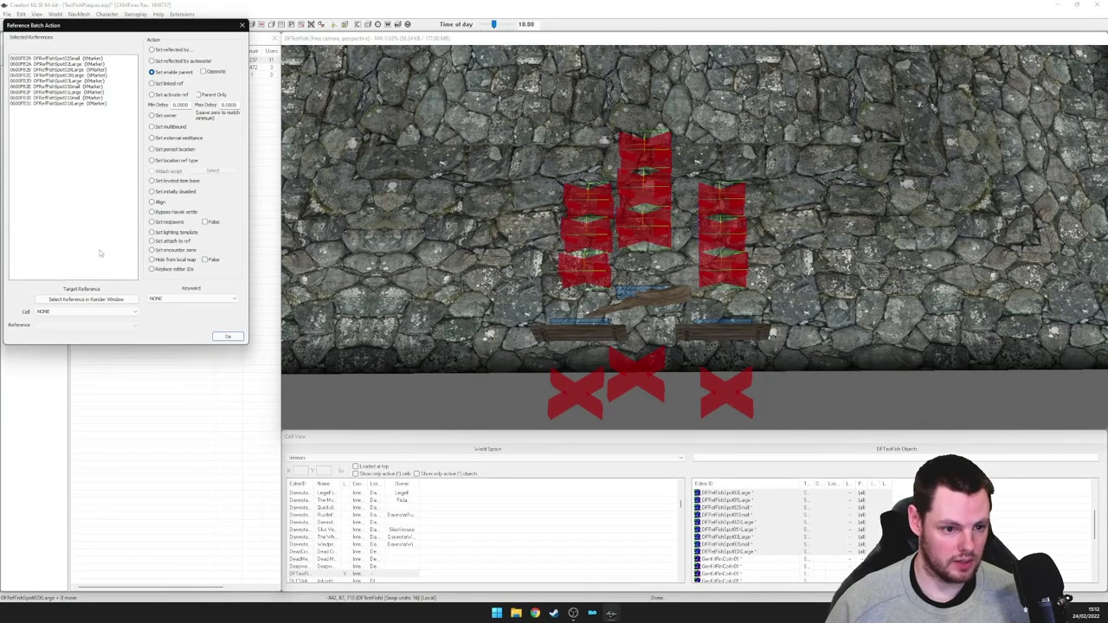
{"action": "left_click", "coordinate": [99, 301]}
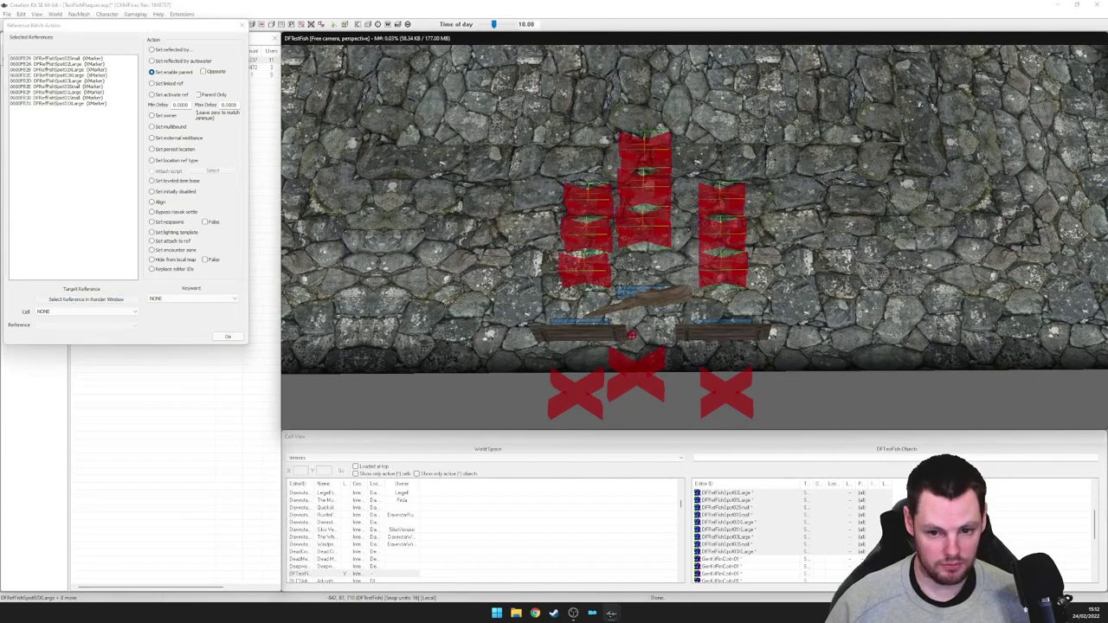
{"action": "left_click", "coordinate": [641, 305]}
{"action": "left_click", "coordinate": [227, 336]}
{"action": "left_click", "coordinate": [242, 24]}
Examine how the DFRefFishController01 marker and its upper plaque are placed relative to the nine fish spot markers
{"action": "middle_click_drag", "start_coordinate": [734, 257], "coordinate": [733, 250]}
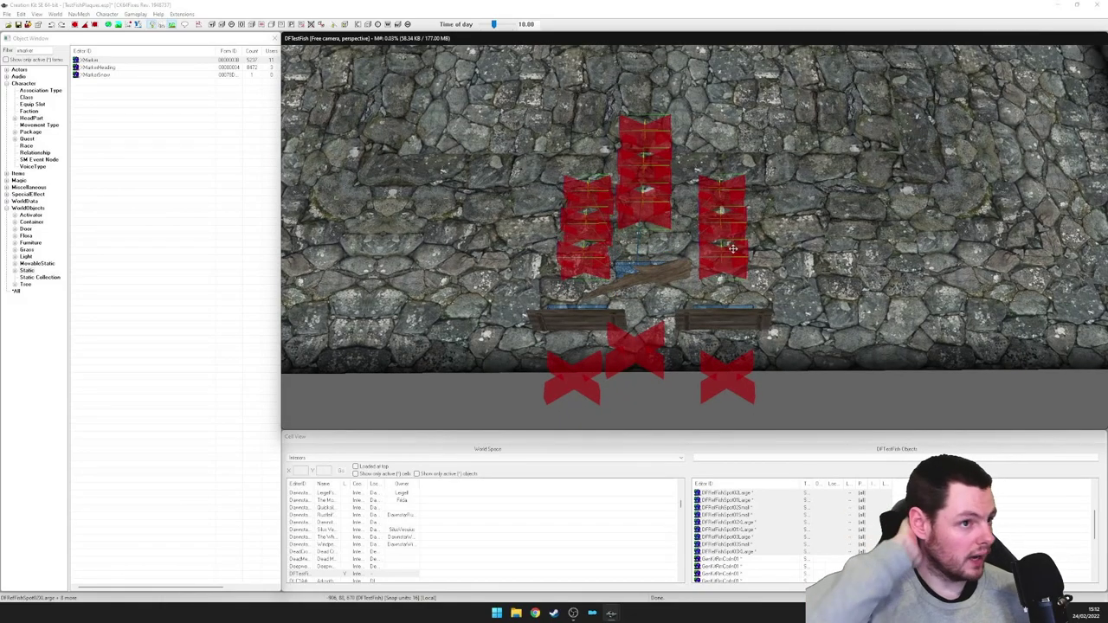
{"action": "middle_click_drag", "start_coordinate": [630, 236], "coordinate": [637, 236]}
{"action": "left_click", "coordinate": [630, 334]}
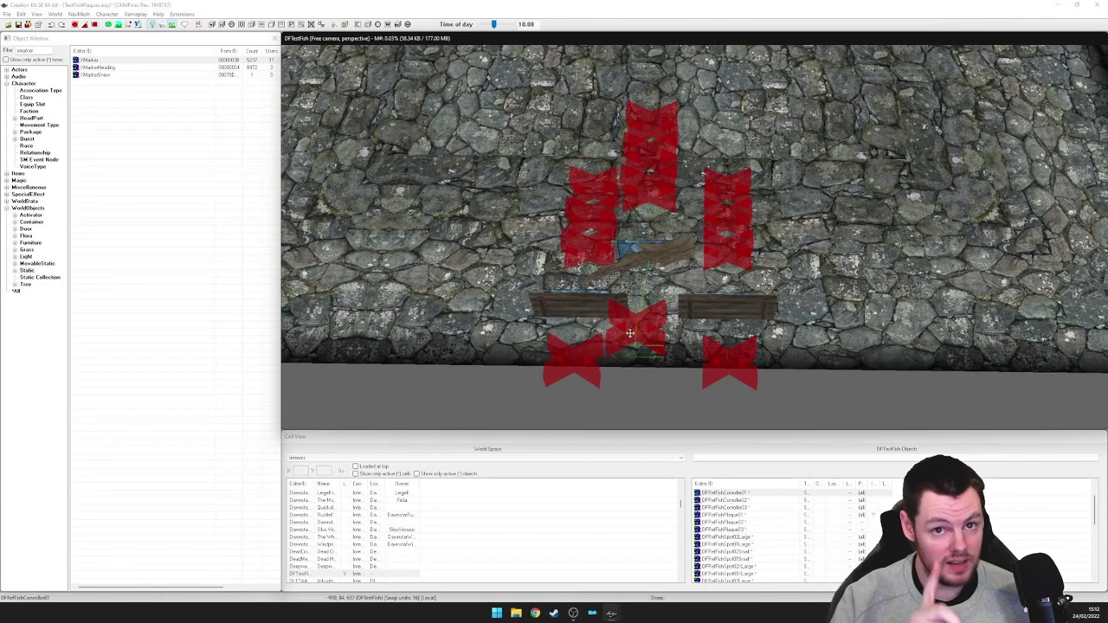
{"action": "middle_click_drag", "start_coordinate": [604, 289], "coordinate": [613, 284], "text": "shift"}
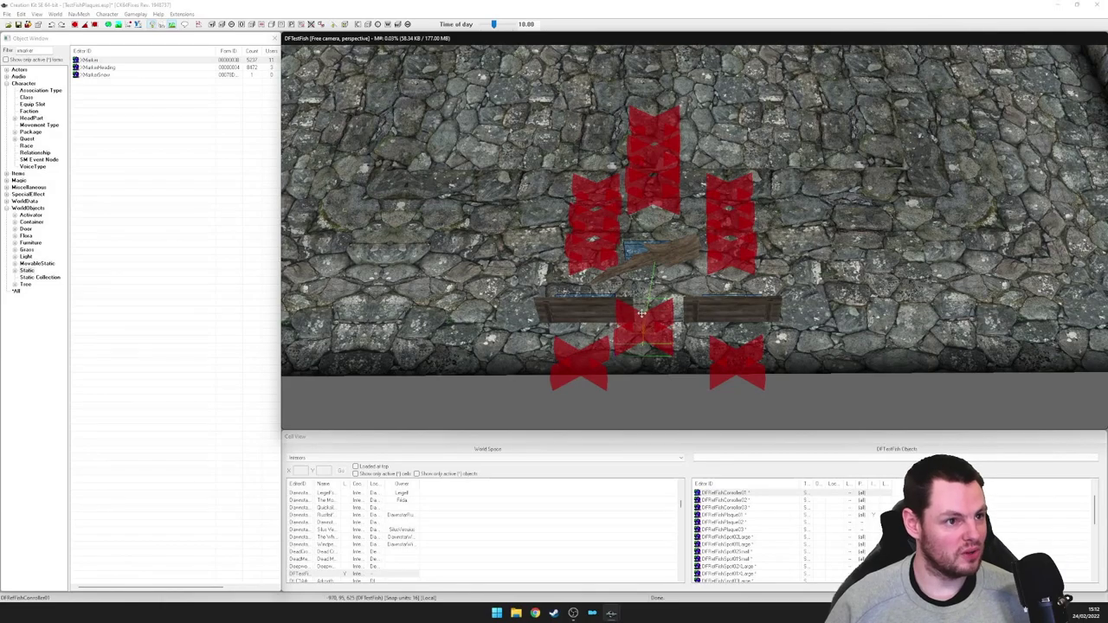
{"action": "middle_click_drag", "start_coordinate": [645, 314], "coordinate": [647, 323], "text": "shift"}
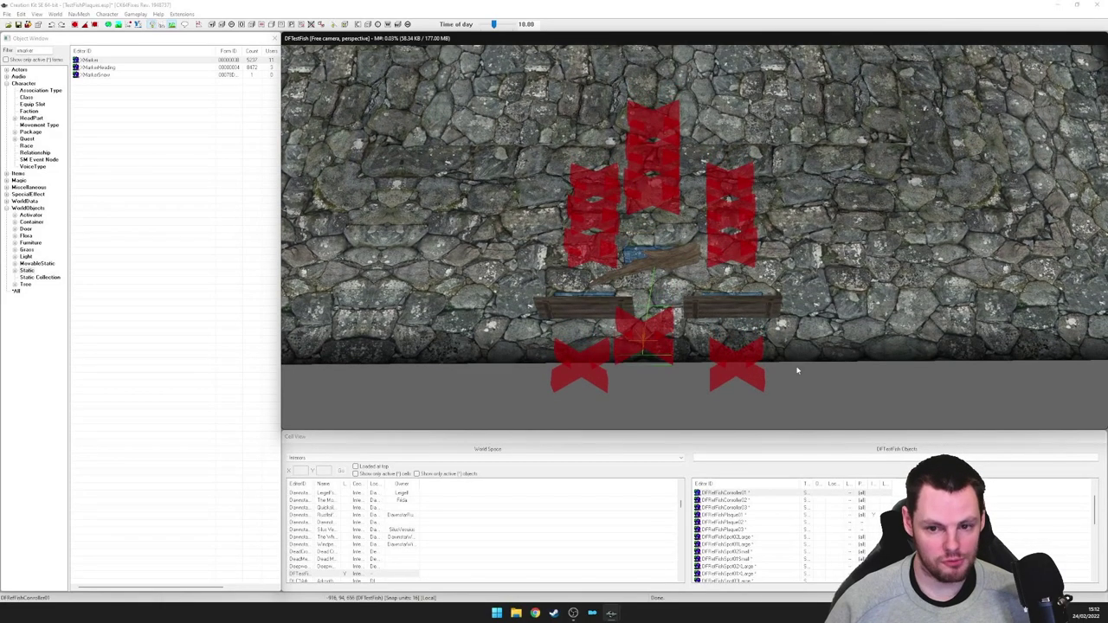
{"action": "middle_click_drag", "start_coordinate": [763, 326], "coordinate": [777, 327]}
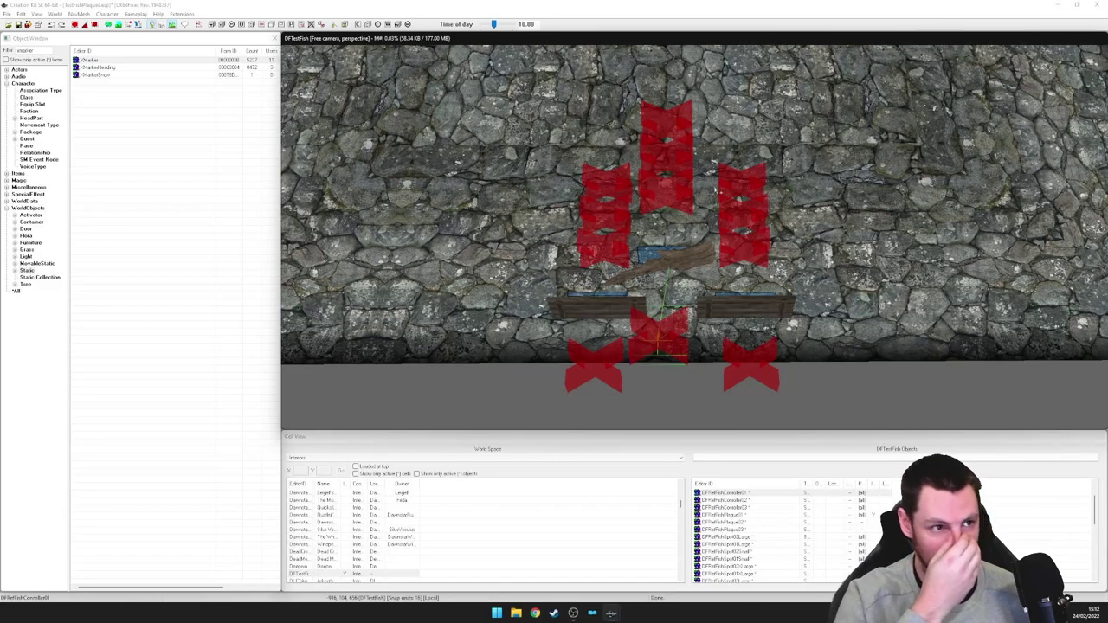
{"action": "middle_click_drag", "start_coordinate": [726, 238], "coordinate": [690, 310], "text": "shift"}
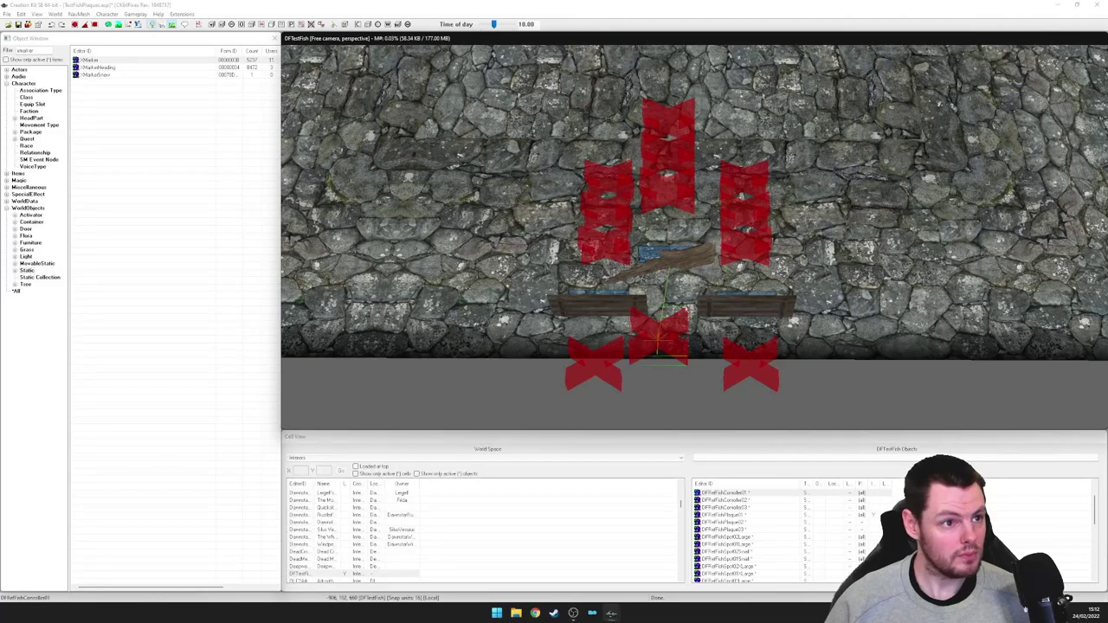
{"action": "left_click", "coordinate": [692, 259]}
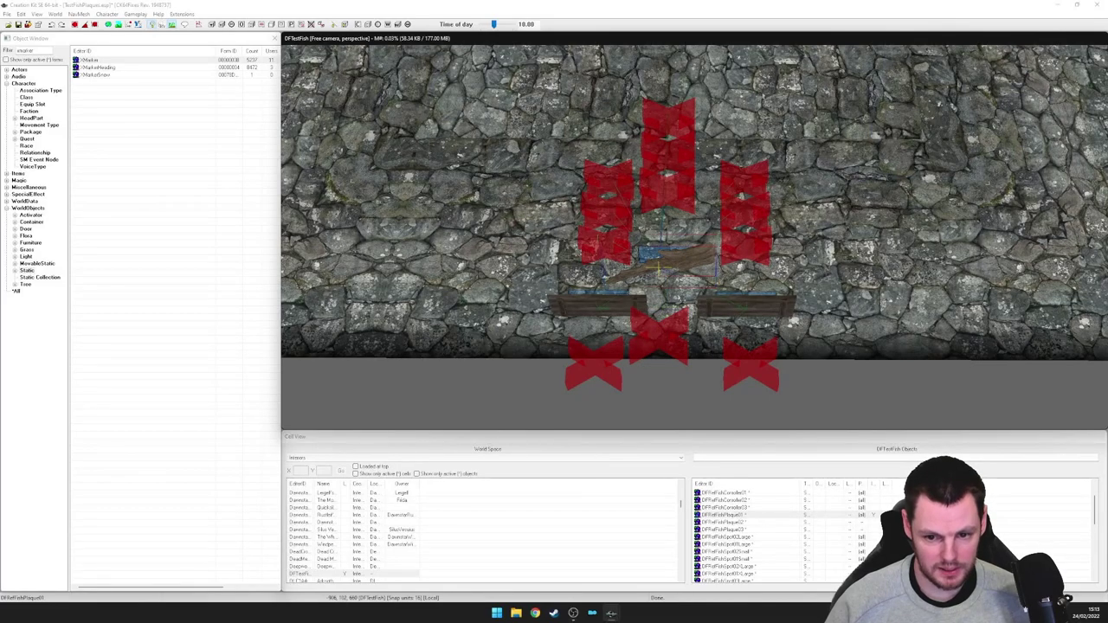
Link DFRefFishController01 to DFRefFishPlaque01 in its linked references, picking the plaque in the scene and leaving the keyword as NONE
{"action": "double_click", "coordinate": [644, 317]}
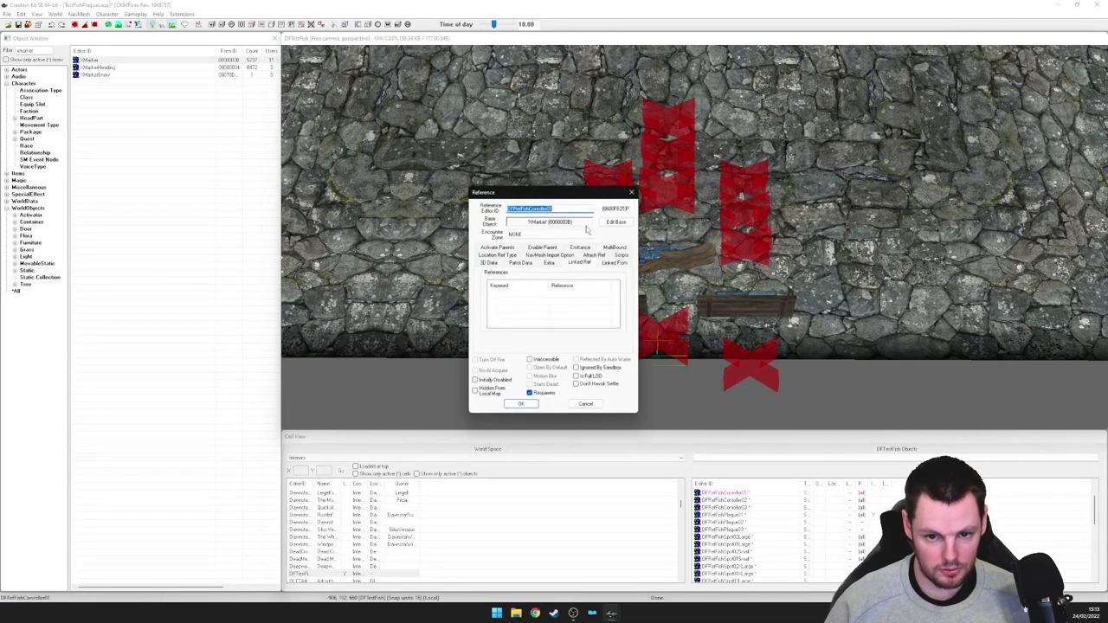
{"action": "left_click_drag", "start_coordinate": [554, 192], "coordinate": [316, 187]}
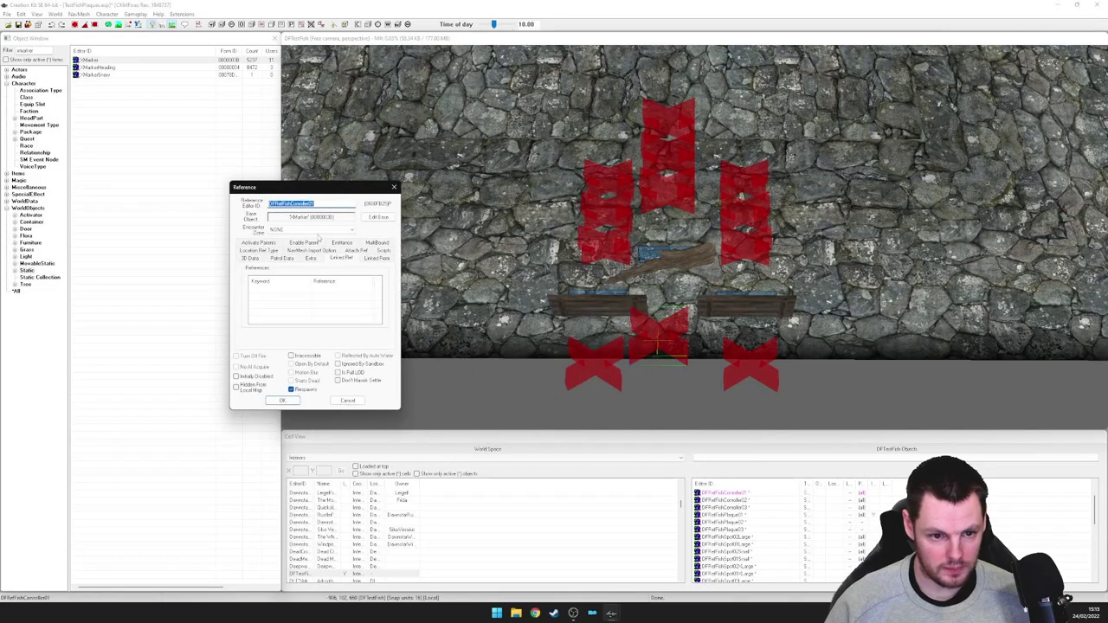
{"action": "double_click", "coordinate": [333, 303]}
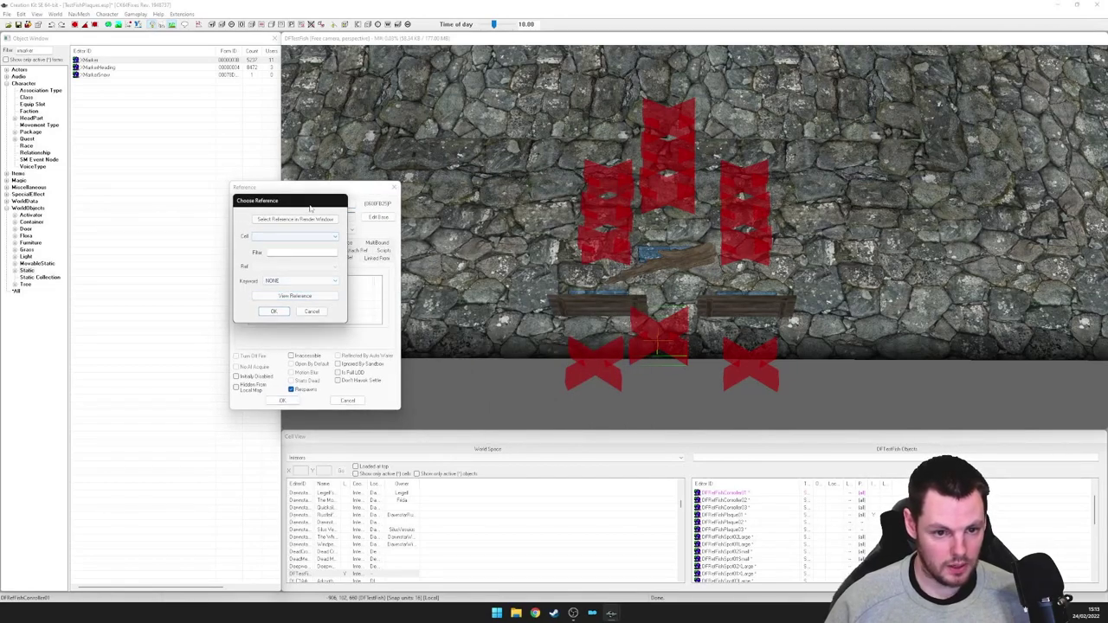
{"action": "left_click_drag", "start_coordinate": [311, 184], "coordinate": [227, 228]}
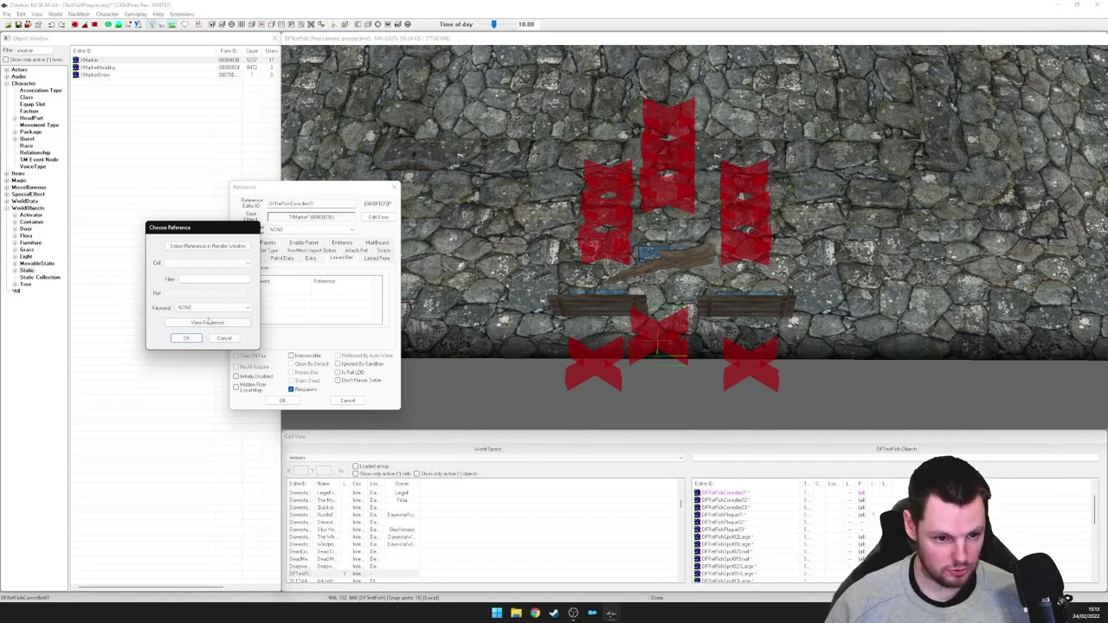
{"action": "double_click", "coordinate": [684, 267]}
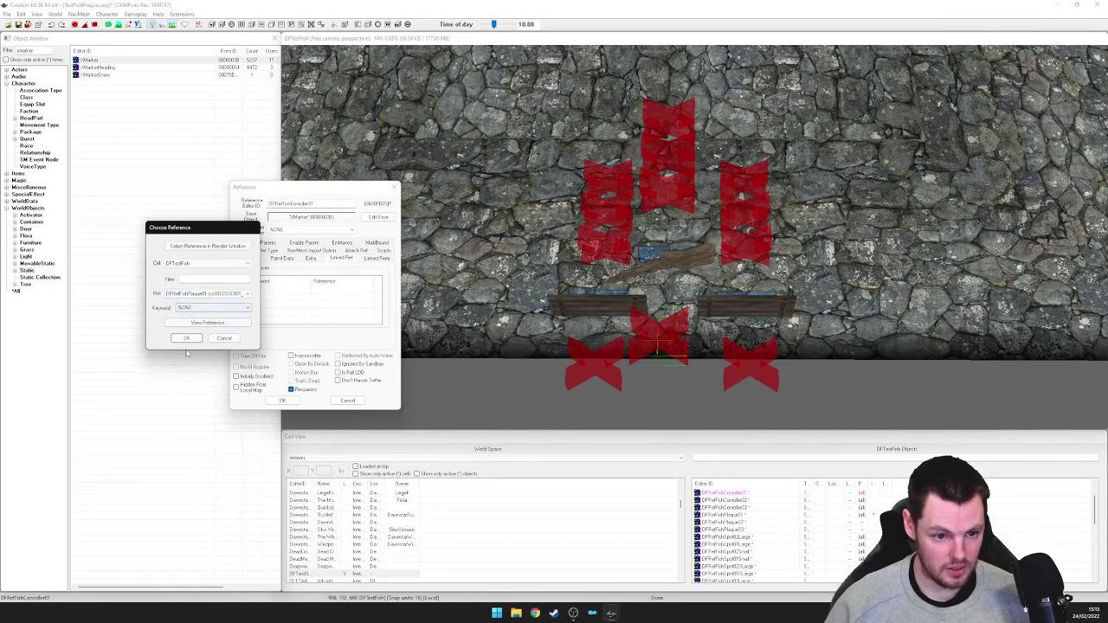
{"action": "left_click", "coordinate": [186, 338]}
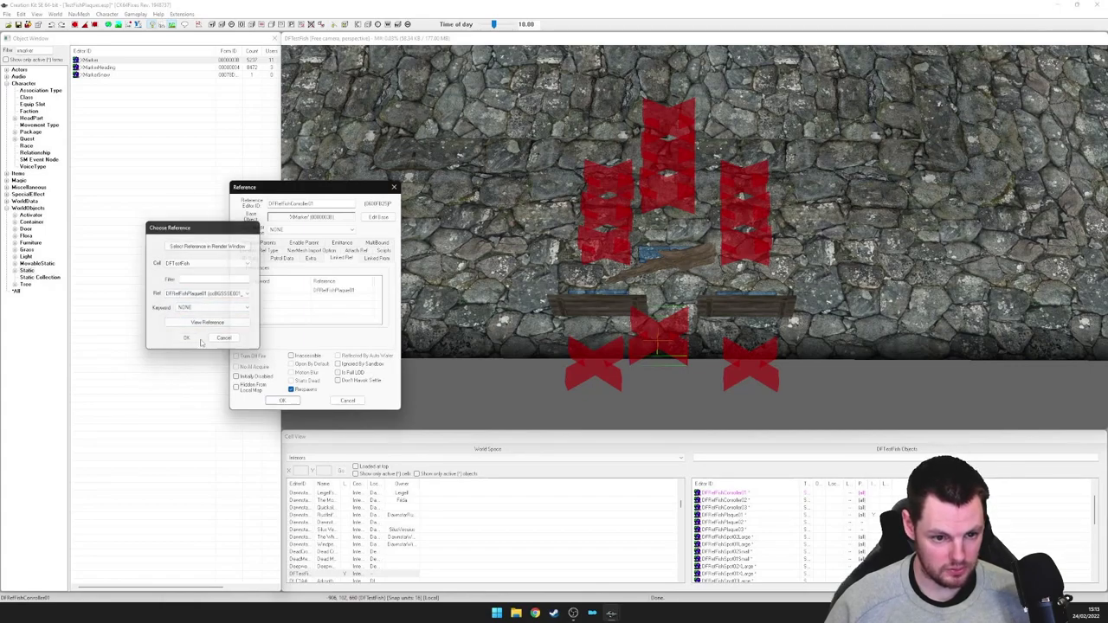
Link DFRefFishController01 to the upper plaque's activator DFRefFishAct01 with the keyword ccBGSSSE001_FishPlaqueActivatorKW
{"action": "left_click", "coordinate": [327, 311]}
{"action": "left_click_drag", "start_coordinate": [322, 204], "coordinate": [270, 232]}
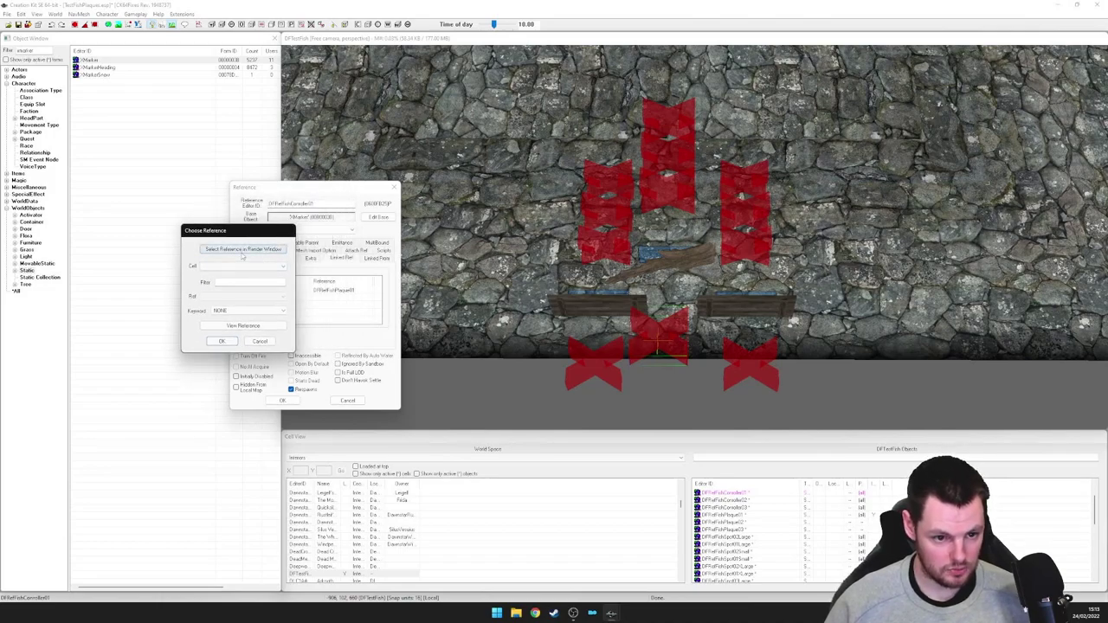
{"action": "left_click", "coordinate": [242, 249]}
{"action": "left_click", "coordinate": [651, 254]}
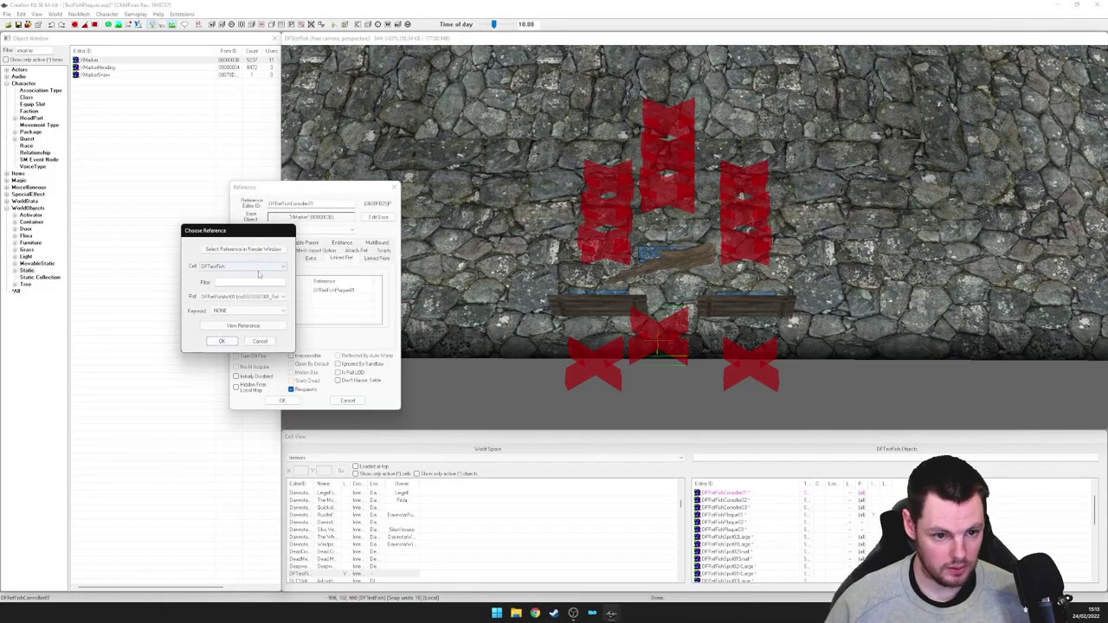
{"action": "left_click", "coordinate": [248, 312]}
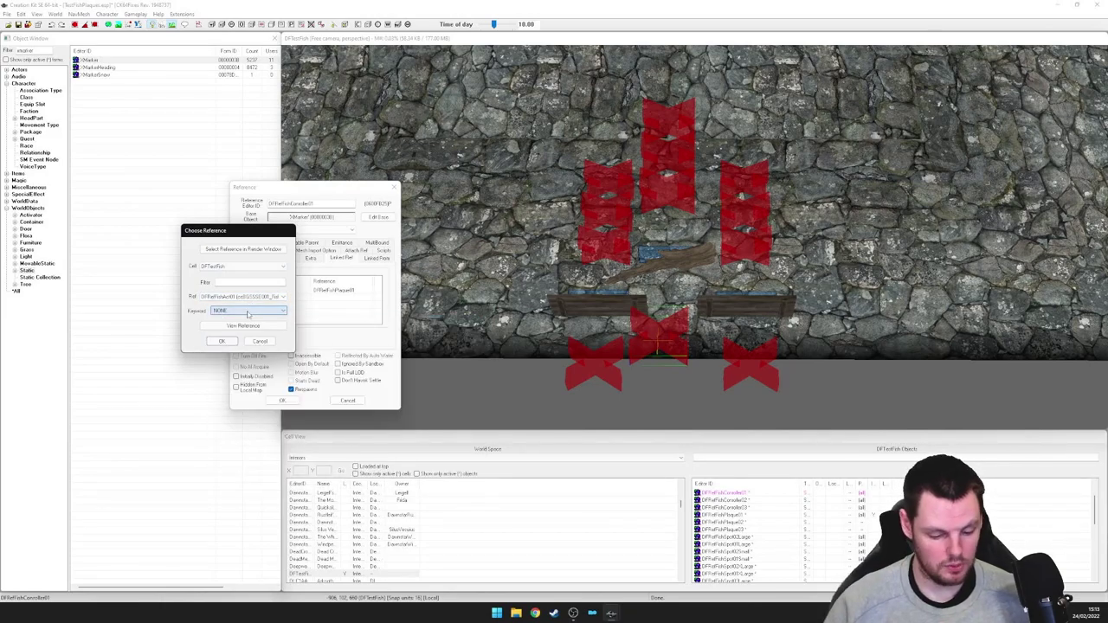
{"action": "left_click", "coordinate": [248, 313]}
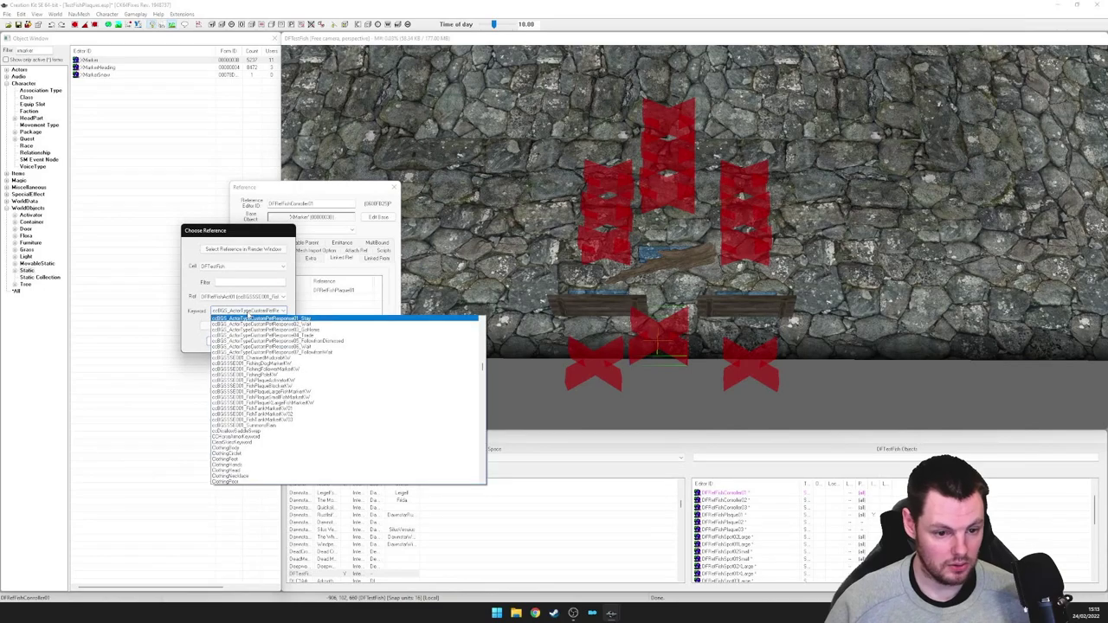
{"action": "left_click", "coordinate": [303, 380]}
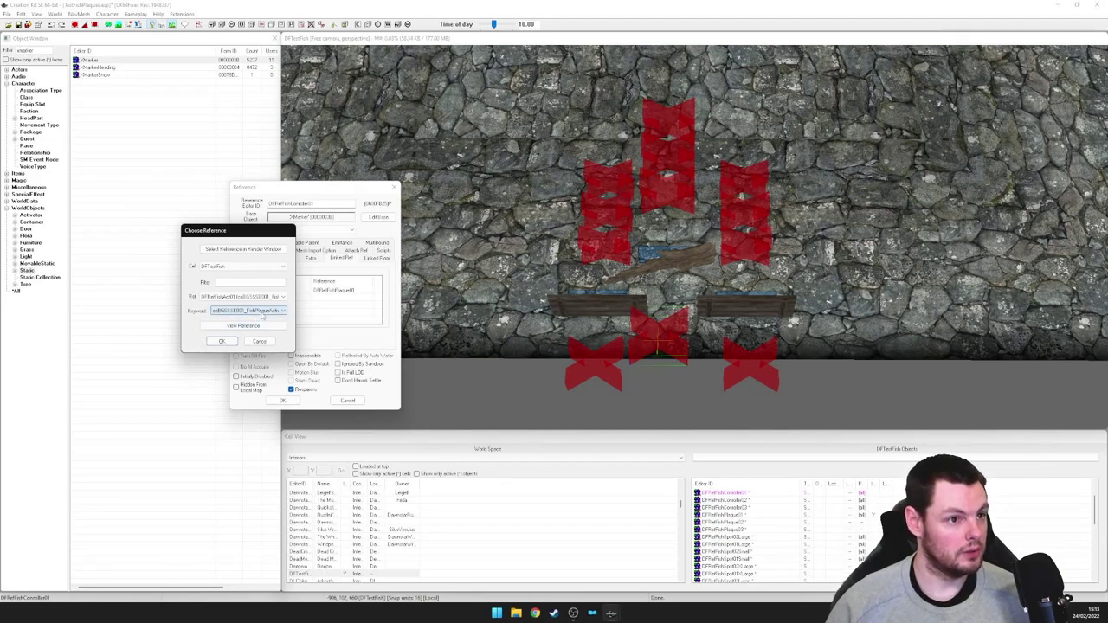
{"action": "left_click", "coordinate": [221, 341]}
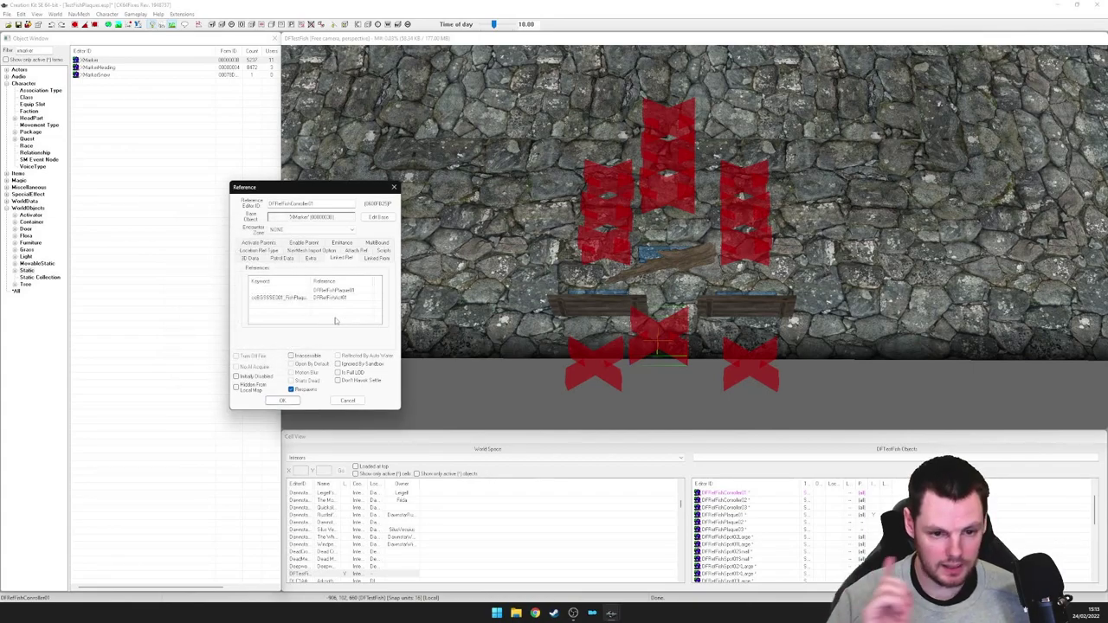
Add a linked reference from DFRefFishController01 to DFRefFishSpot01Small with the keyword ccBGSSSE001_FishPlaqueSmallFishMarkerKW
{"action": "right_click", "coordinate": [336, 319]}
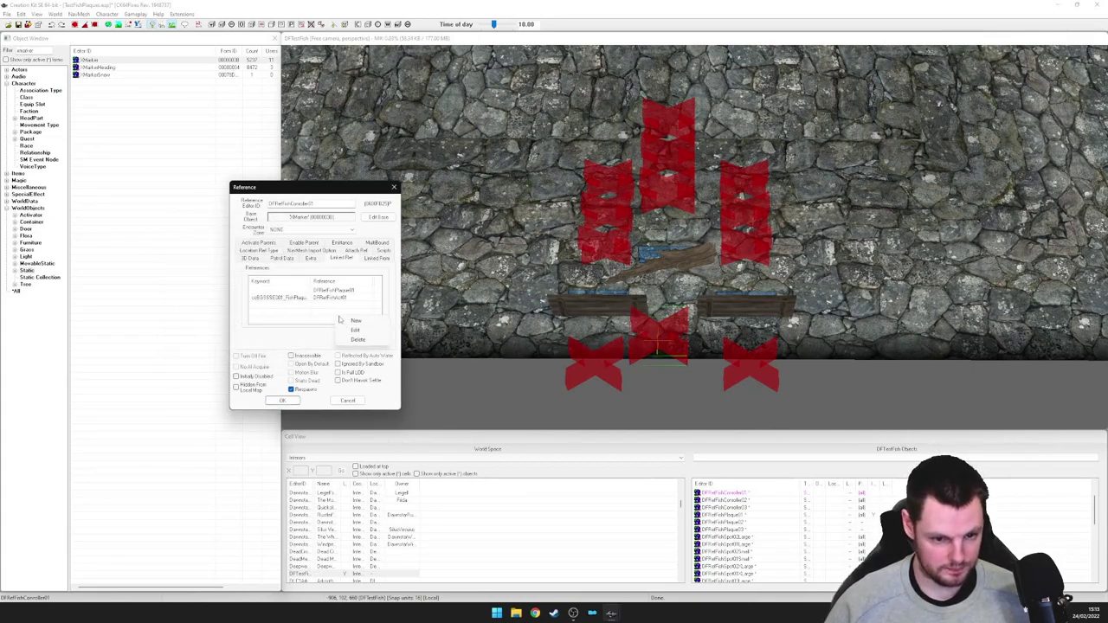
{"action": "left_click", "coordinate": [358, 318]}
{"action": "left_click_drag", "start_coordinate": [307, 202], "coordinate": [250, 224]}
{"action": "left_click", "coordinate": [236, 241]}
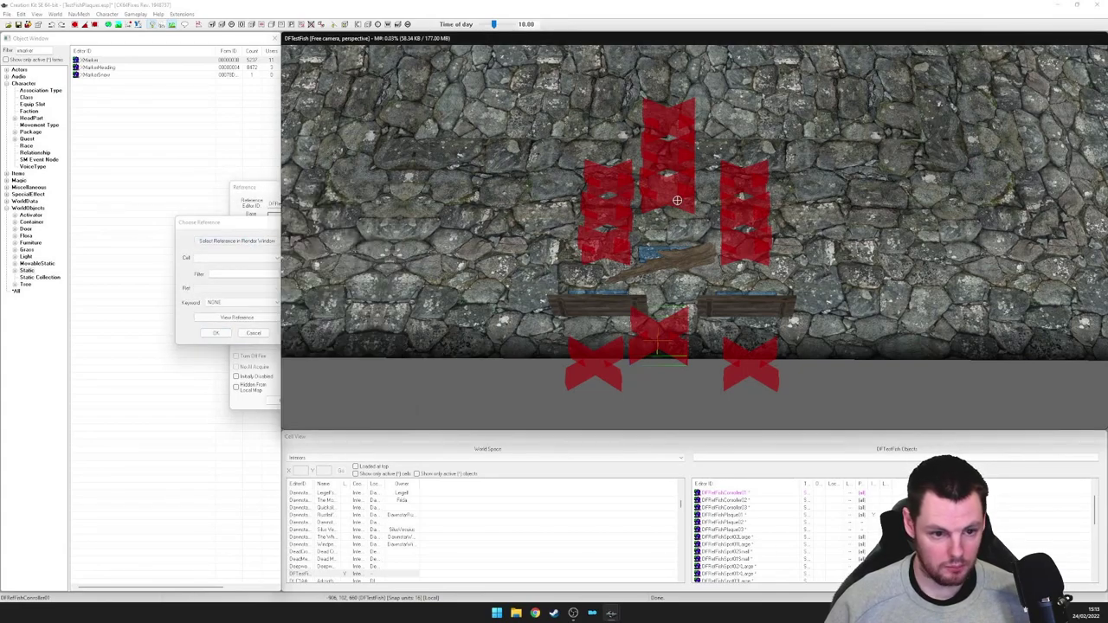
{"action": "left_click", "coordinate": [678, 205]}
{"action": "left_click", "coordinate": [243, 302]}
{"action": "left_click", "coordinate": [227, 306]}
{"action": "left_click", "coordinate": [227, 305]}
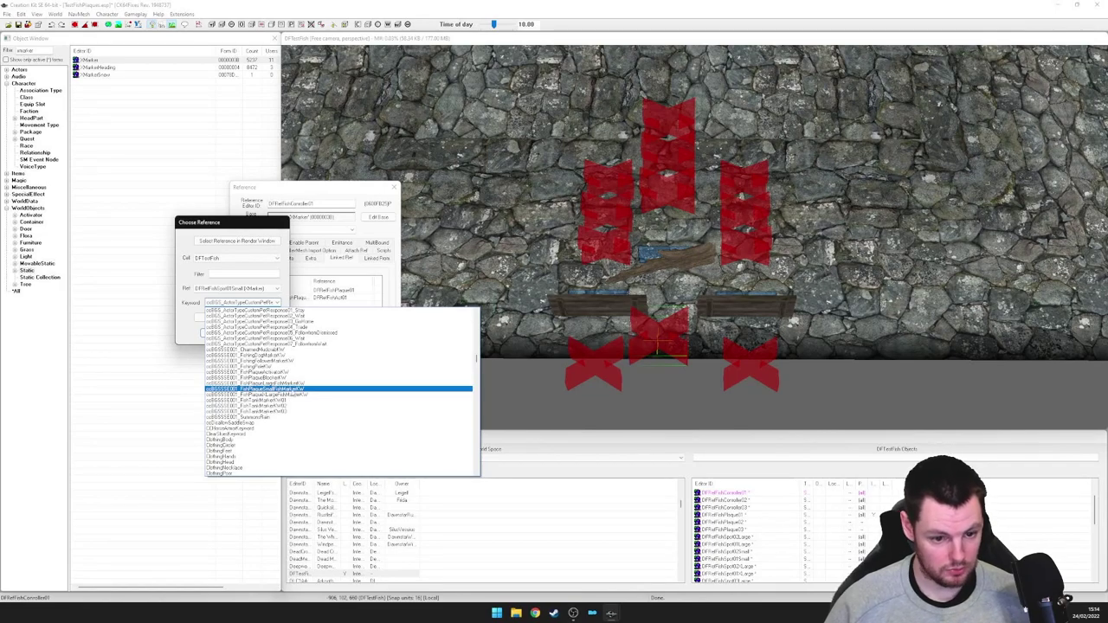
{"action": "left_click", "coordinate": [260, 390]}
{"action": "left_click", "coordinate": [215, 334]}
Add a linked reference from DFRefFishController01 to DFRefFishSpot01Large with the keyword ccBGSSSE001_FishPlaqueLargeFishMarkerKW
{"action": "left_click", "coordinate": [329, 324]}
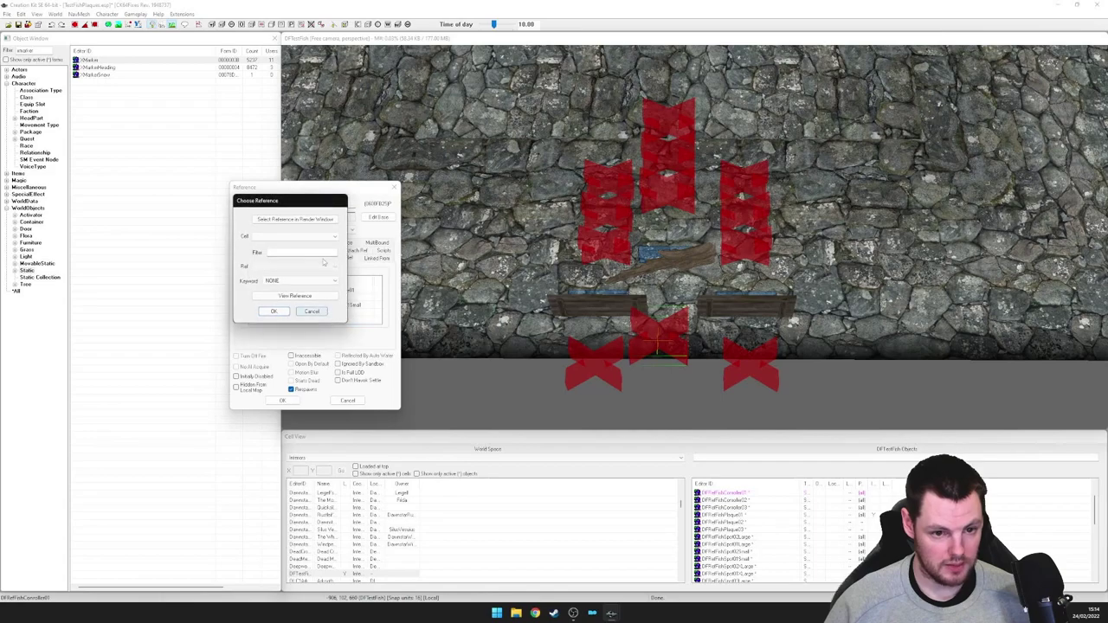
{"action": "left_click", "coordinate": [299, 220]}
{"action": "left_click", "coordinate": [680, 159]}
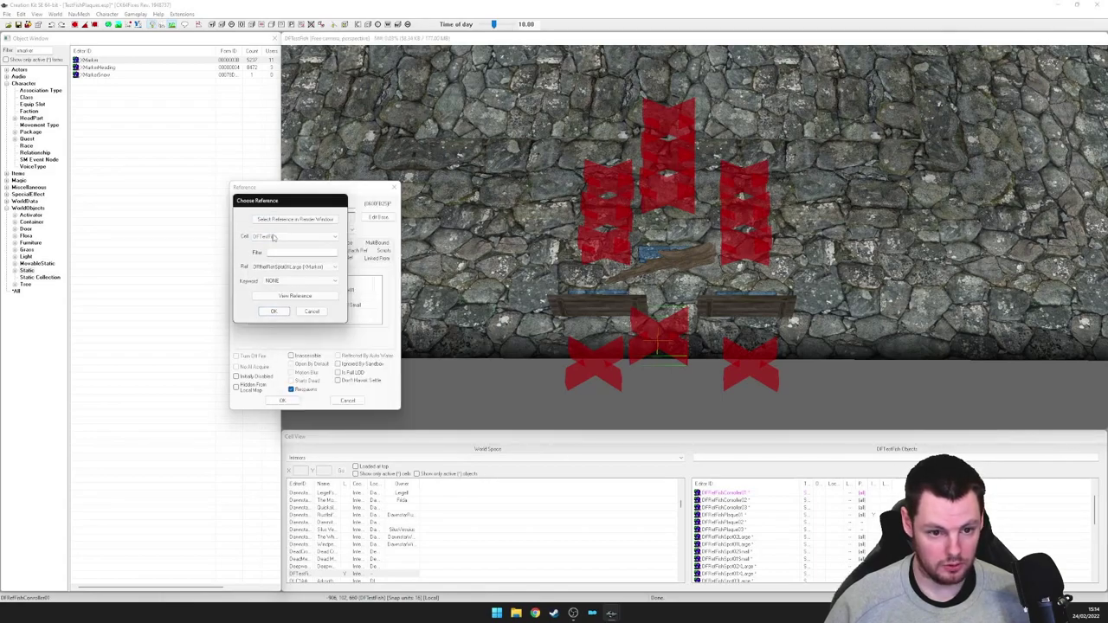
{"action": "left_click", "coordinate": [300, 282]}
{"action": "left_click", "coordinate": [300, 282]}
{"action": "key", "text": "c"}
{"action": "left_click", "coordinate": [299, 281]}
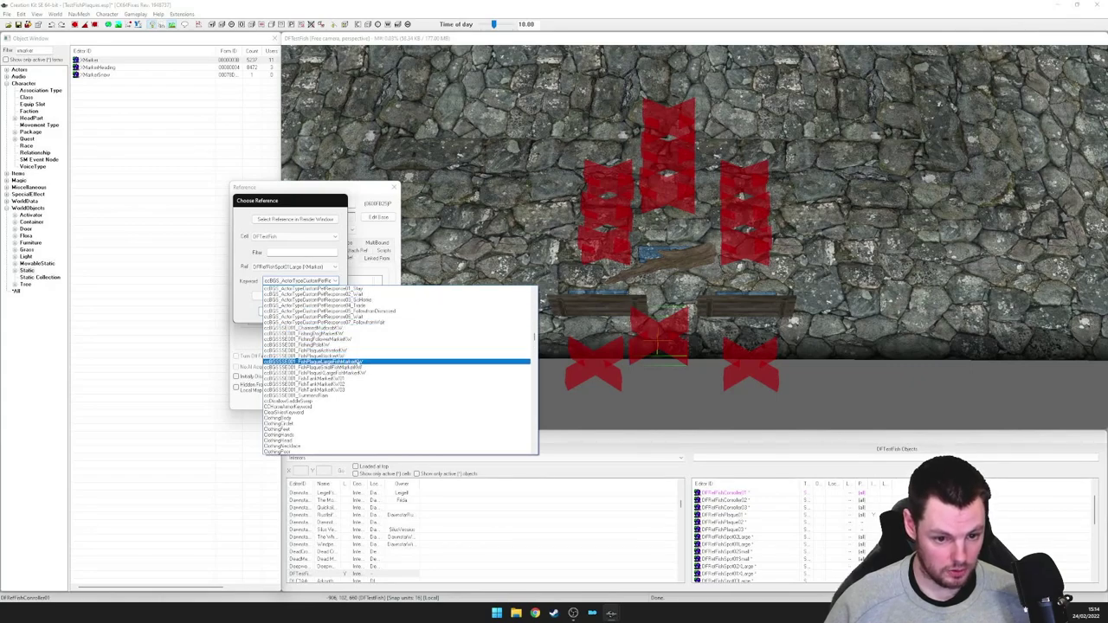
{"action": "left_click", "coordinate": [364, 363]}
{"action": "left_click", "coordinate": [260, 308]}
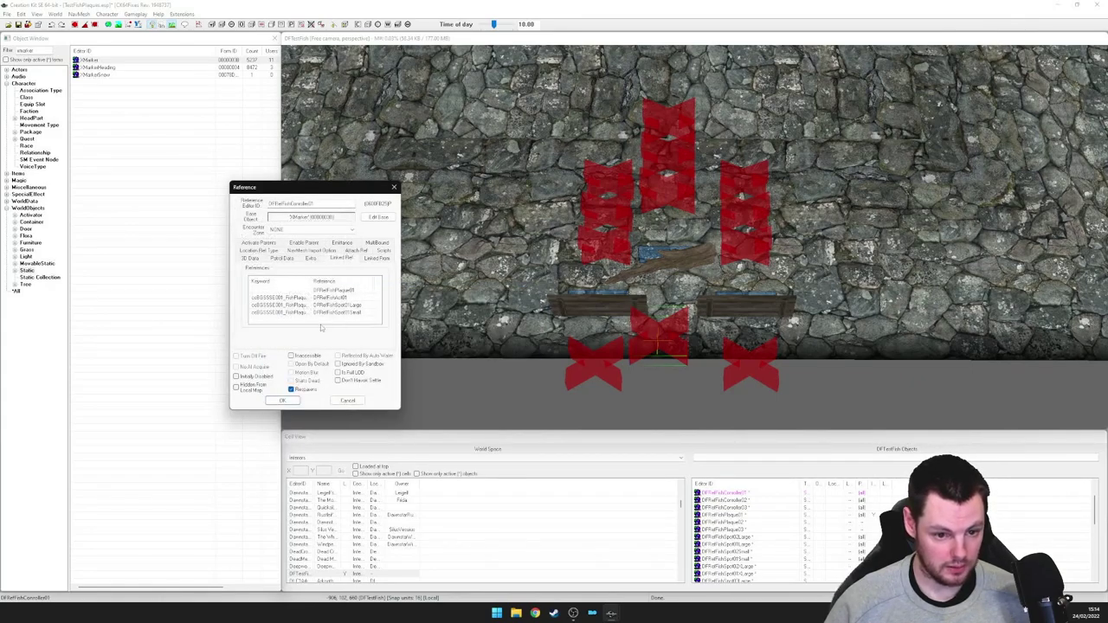
Add a linked reference from DFRefFishController01 to DFRefFishSpot01XLarge with the keyword ccBGSSSE001_FishPlaqueXLargeFishMarkerKW
{"action": "left_click", "coordinate": [345, 326]}
{"action": "left_click", "coordinate": [299, 219]}
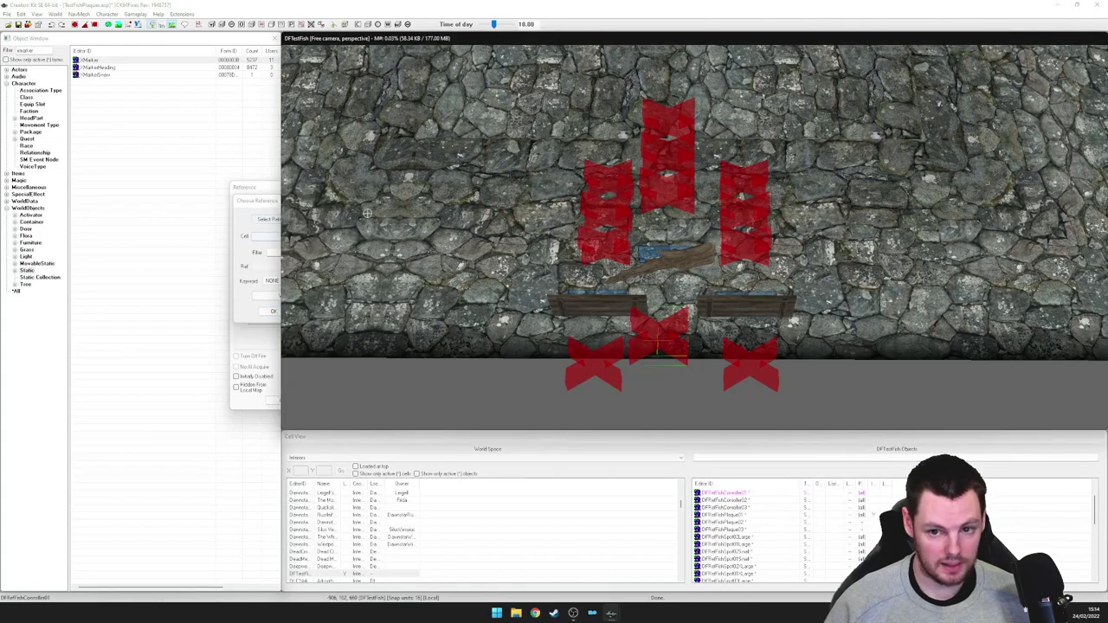
{"action": "left_click", "coordinate": [669, 115]}
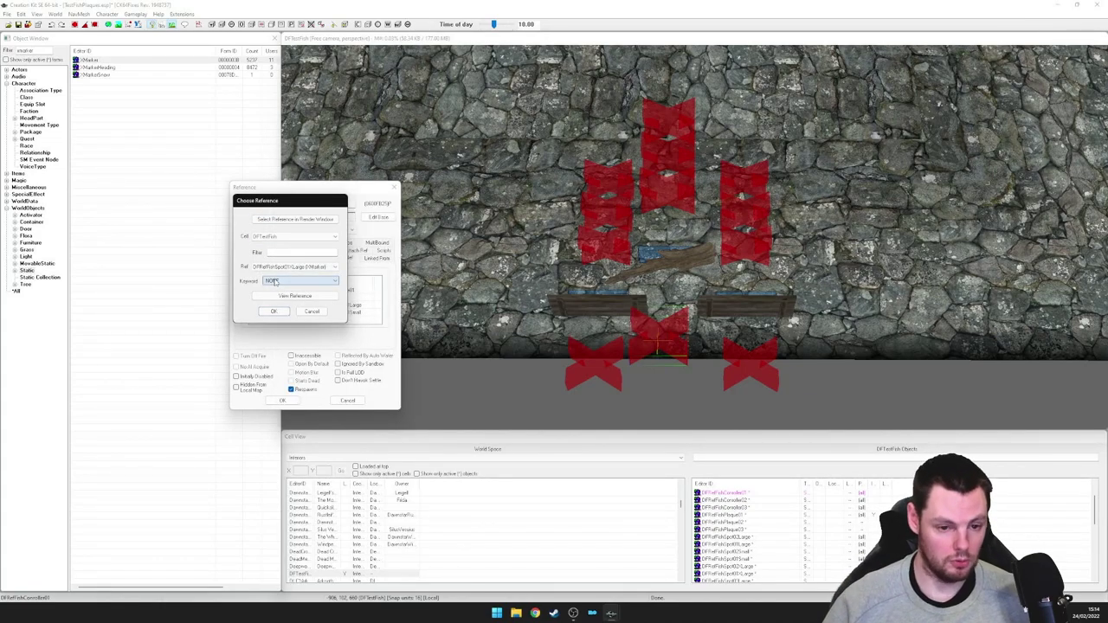
{"action": "left_click", "coordinate": [285, 284]}
{"action": "left_click", "coordinate": [285, 284]}
{"action": "key", "text": "c"}
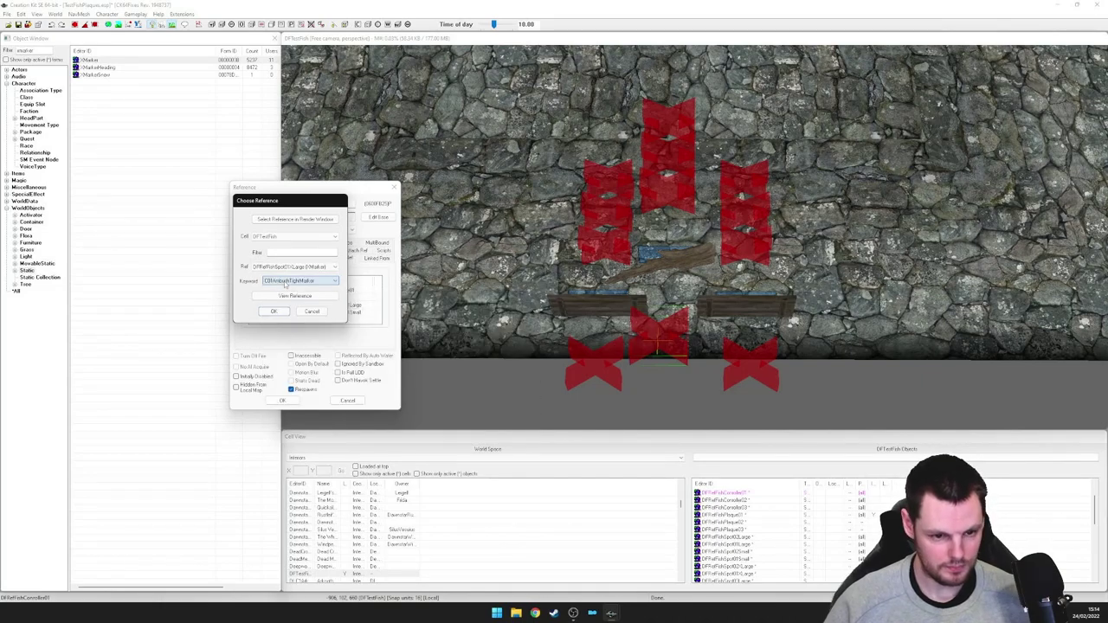
{"action": "left_click", "coordinate": [285, 284]}
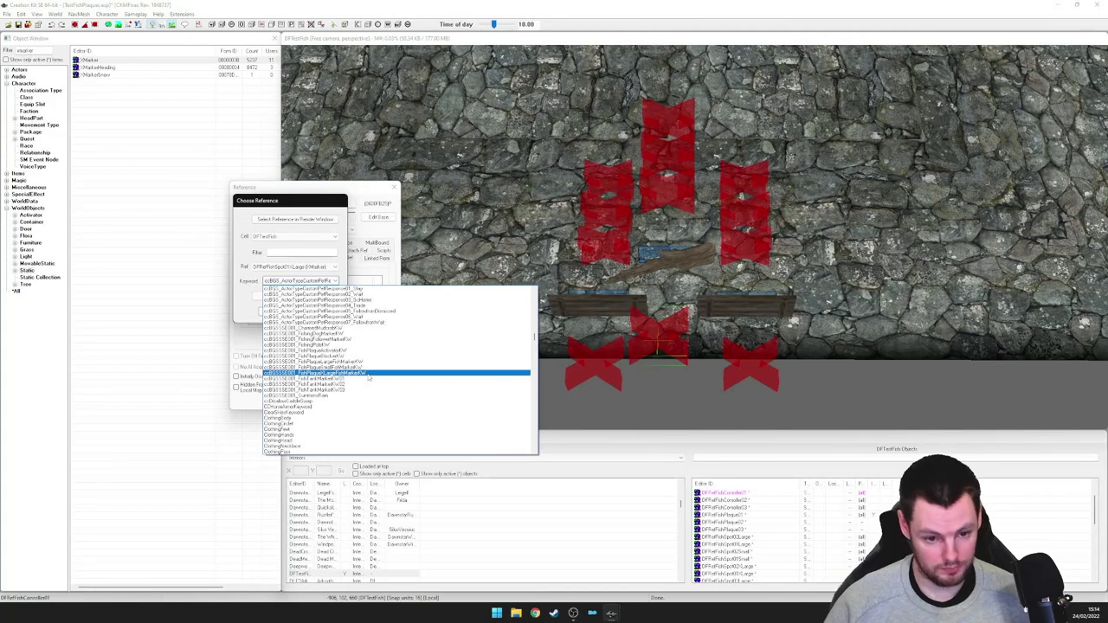
{"action": "left_click", "coordinate": [370, 374]}
{"action": "left_click", "coordinate": [277, 313]}
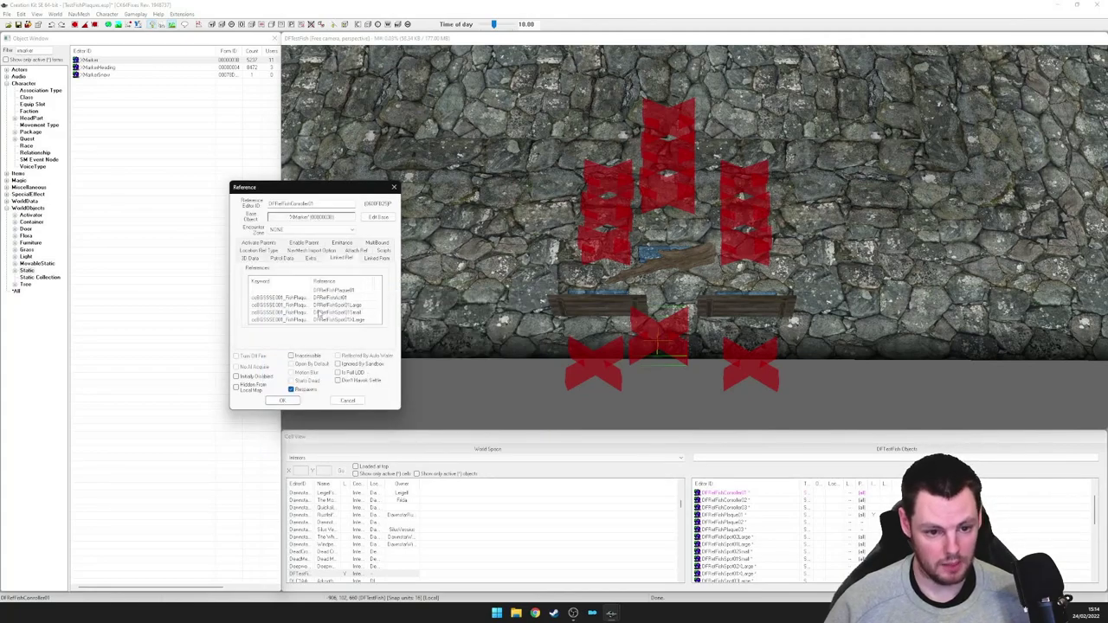
Review the plaque, activator and fish spot links of DFRefFishController01 and apply them to the marker
{"action": "left_click", "coordinate": [332, 297]}
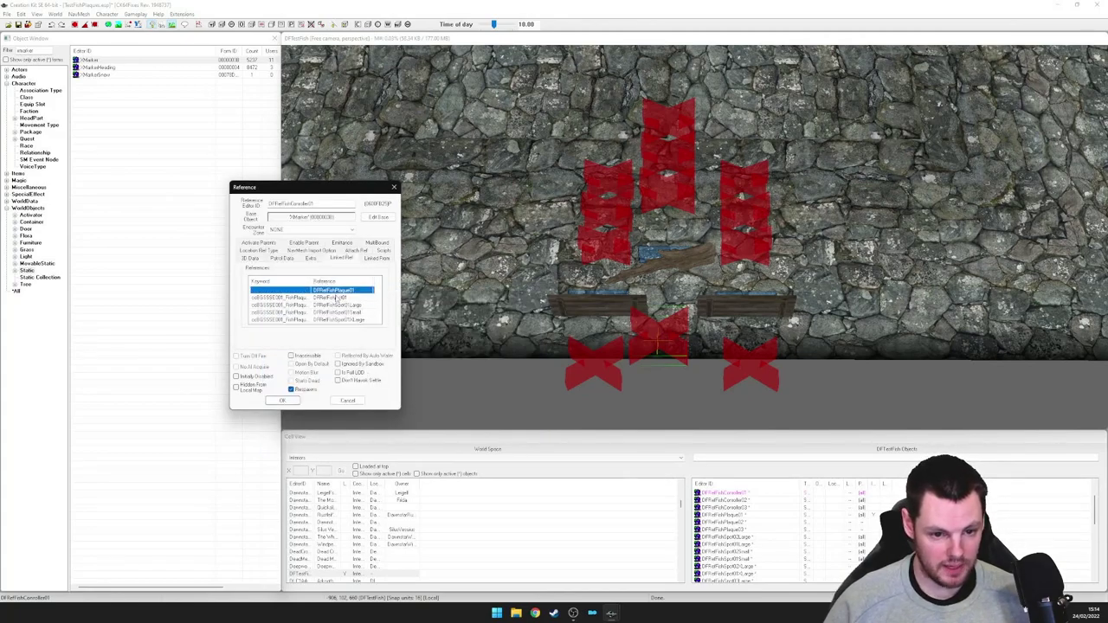
{"action": "left_click_drag", "start_coordinate": [336, 310], "coordinate": [339, 323]}
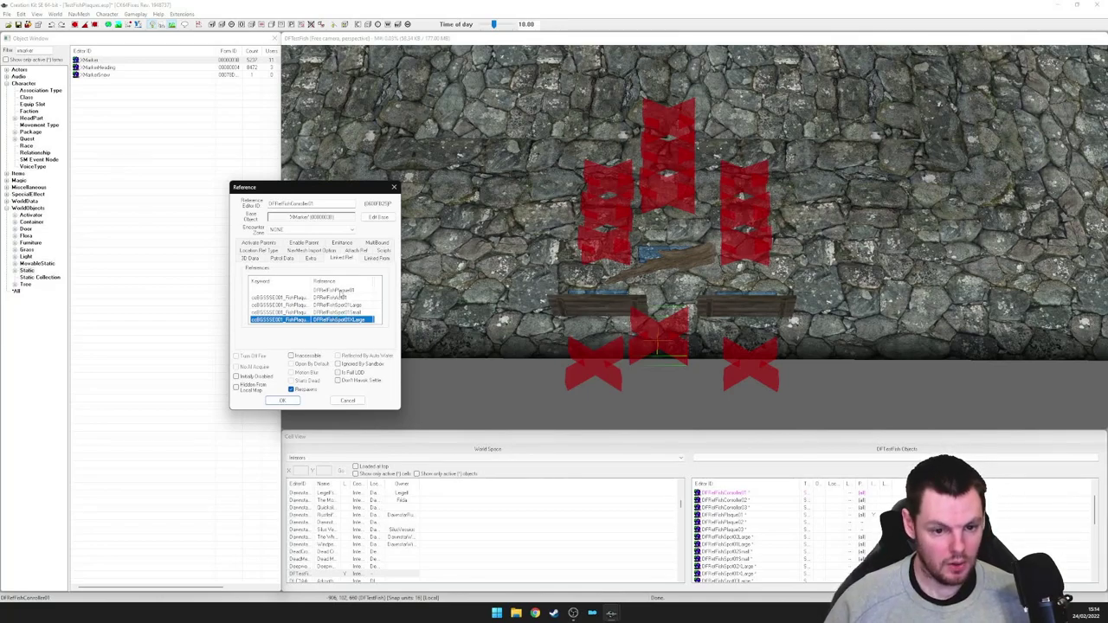
{"action": "left_click", "coordinate": [340, 298]}
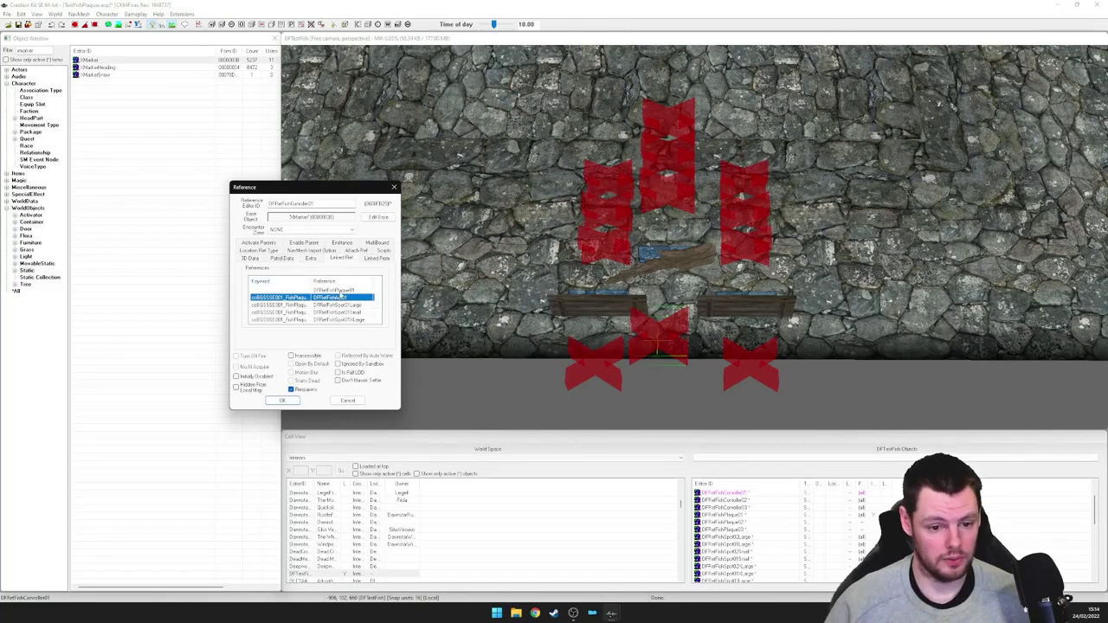
{"action": "key", "text": "Up"}
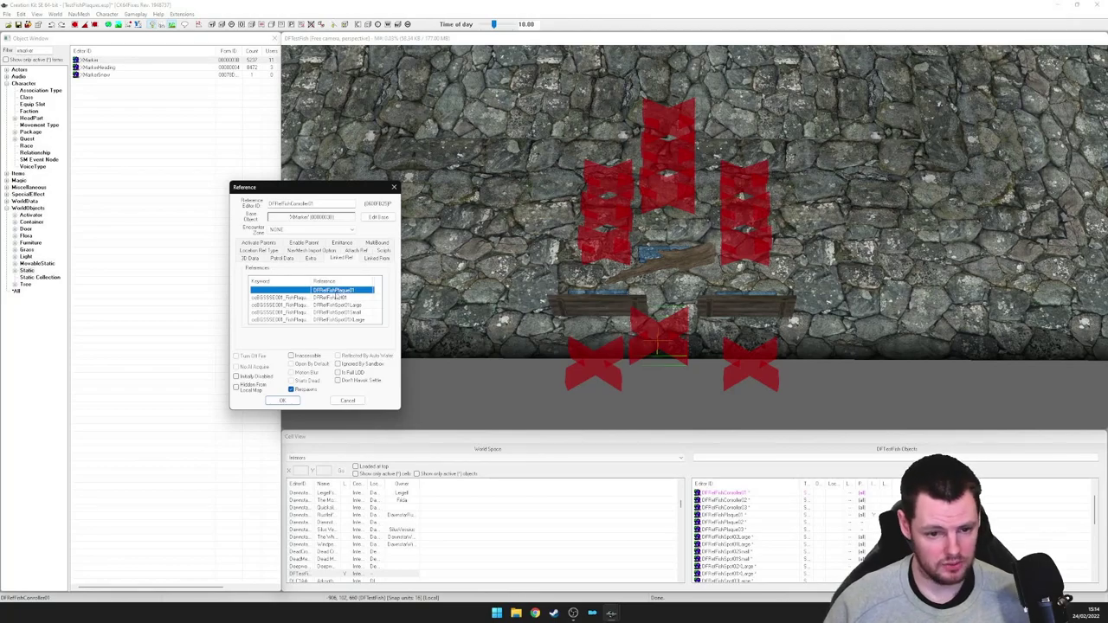
{"action": "left_click", "coordinate": [283, 400]}
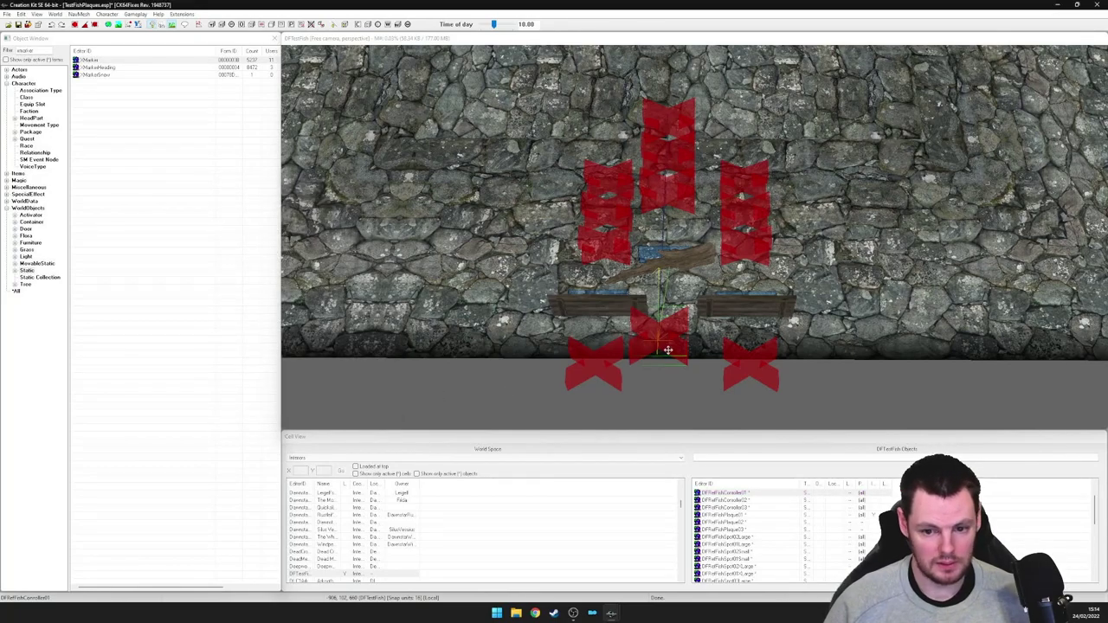
Open the reference properties of DFRefFishController03 and keep the plaques and markers in the scene uncovered
{"action": "double_click", "coordinate": [667, 346]}
{"action": "left_click_drag", "start_coordinate": [540, 192], "coordinate": [286, 173]}
{"action": "double_click", "coordinate": [282, 277]}
{"action": "left_click", "coordinate": [288, 200]}
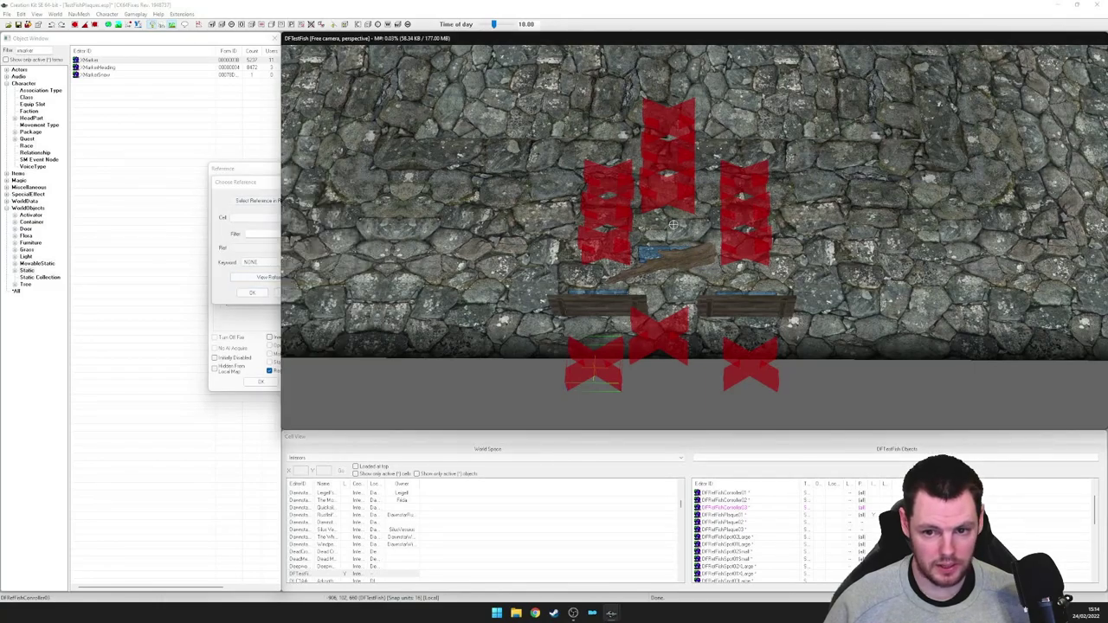
{"action": "double_click", "coordinate": [608, 245]}
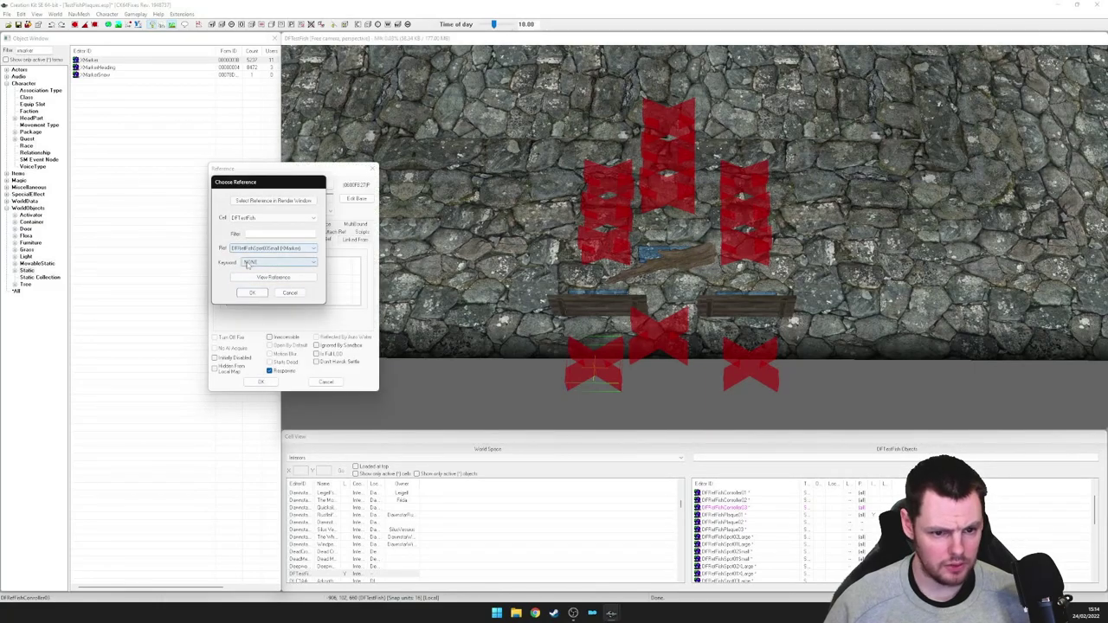
{"action": "left_click", "coordinate": [289, 292]}
Link DFRefFishController03 to a plaque picked in the scene, leaving the keyword as NONE
{"action": "double_click", "coordinate": [297, 268]}
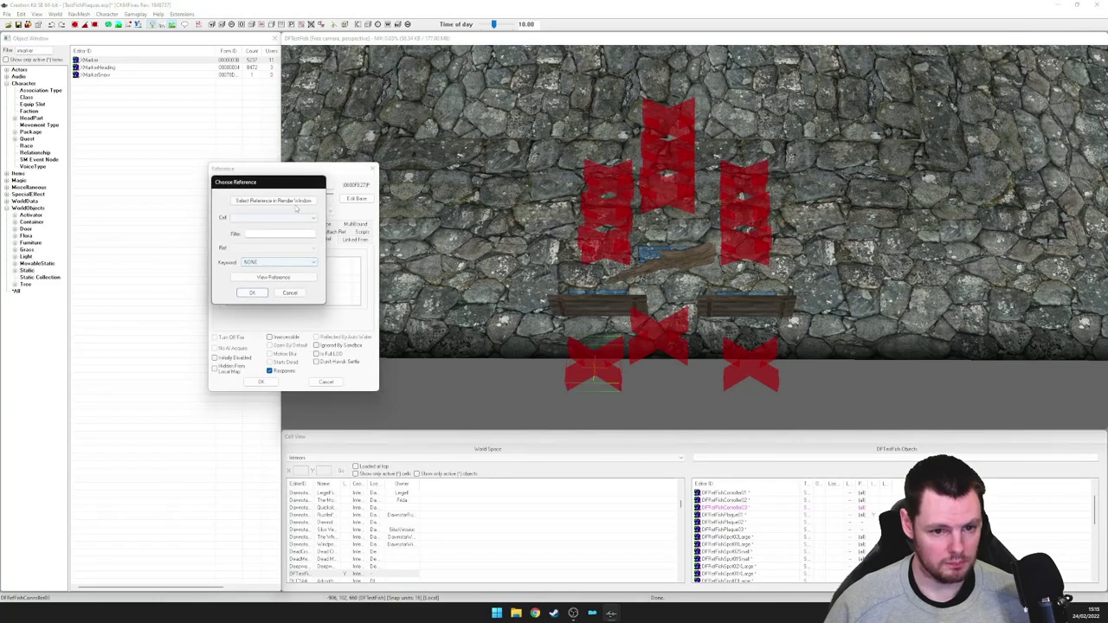
{"action": "left_click", "coordinate": [288, 201]}
{"action": "left_click", "coordinate": [650, 270]}
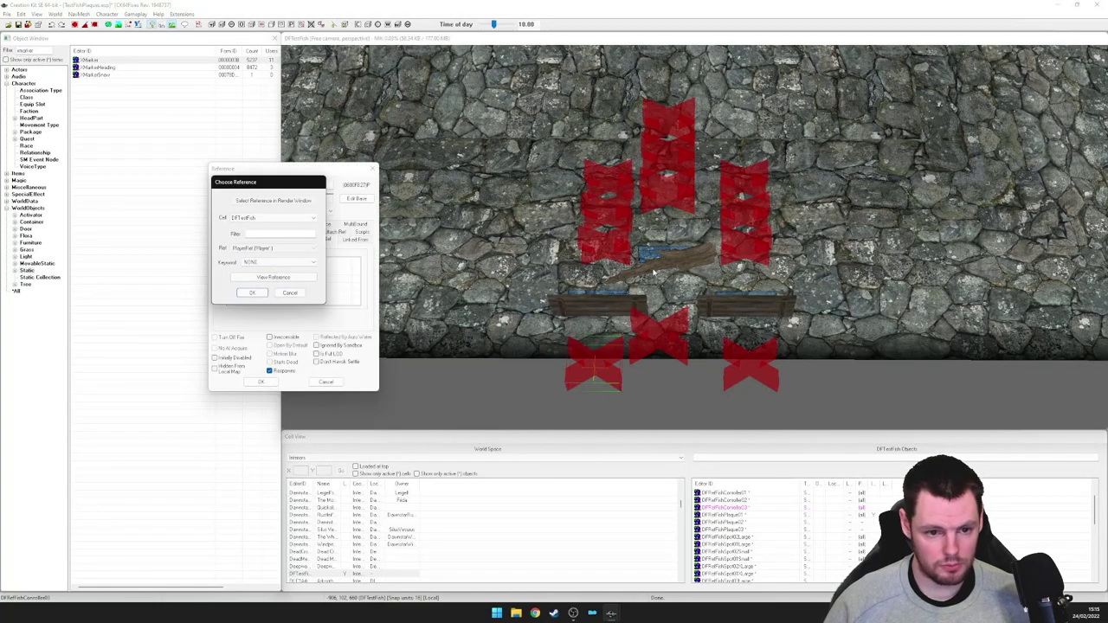
{"action": "left_click", "coordinate": [250, 293]}
Add another linked reference to DFRefFishController03 and pick the blue activator on its plaque in the scene
{"action": "double_click", "coordinate": [297, 270]}
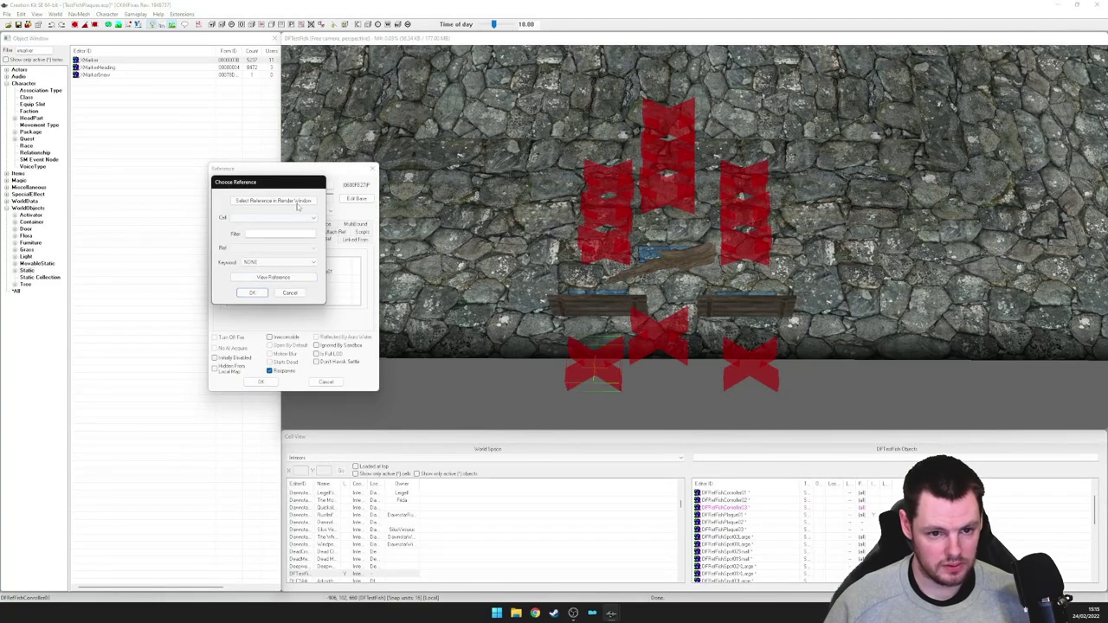
{"action": "left_click", "coordinate": [288, 200]}
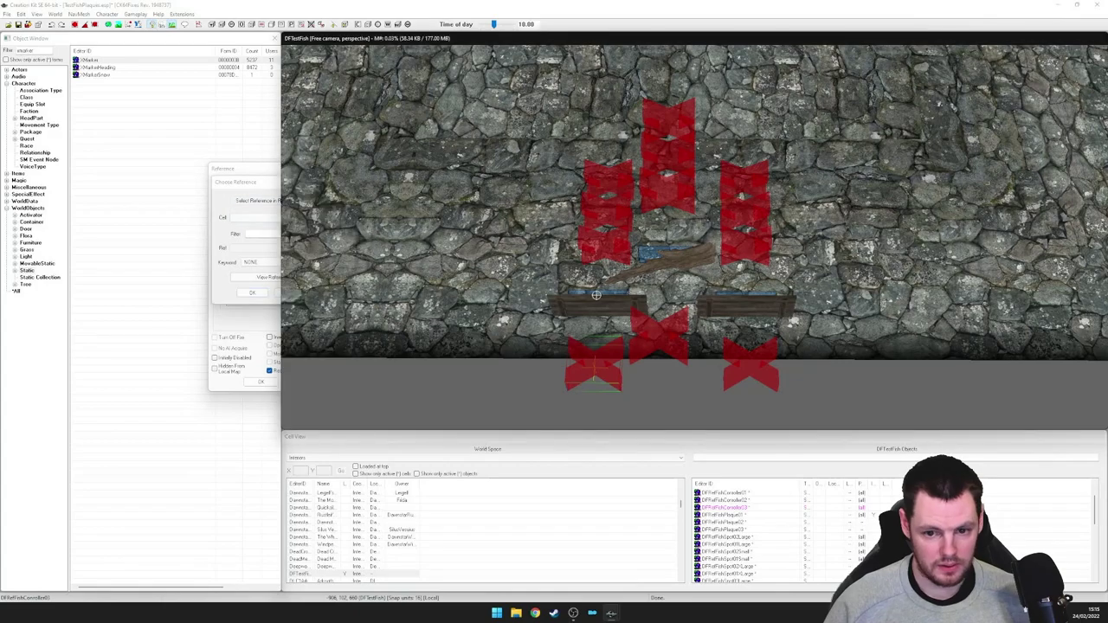
{"action": "left_click", "coordinate": [646, 252]}
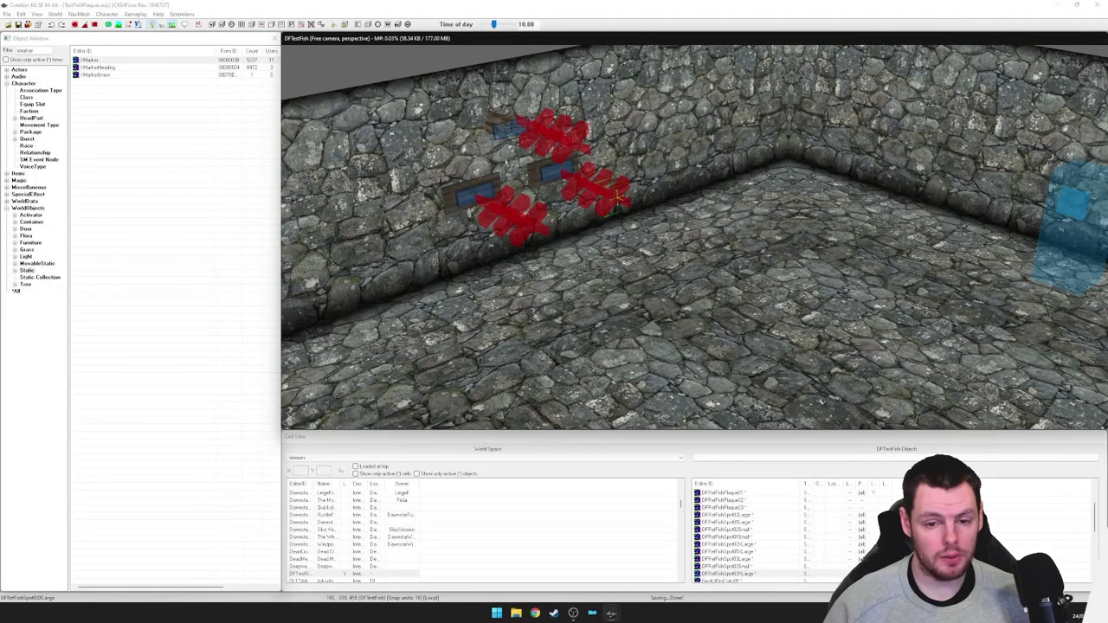
Examine the fish spot markers and the activator at the wall plaques from several angles
{"action": "middle_click_drag", "start_coordinate": [495, 115], "coordinate": [655, 201]}
{"action": "left_click", "coordinate": [625, 184]}
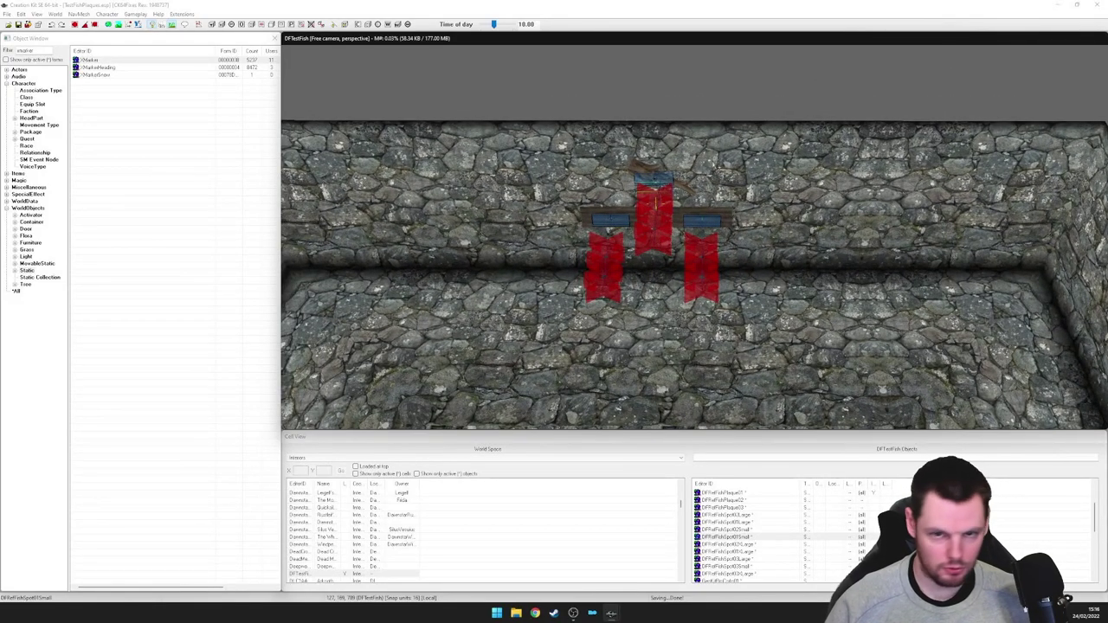
{"action": "mouse_move", "coordinate": [699, 252]}
{"action": "middle_mouse_down"}
{"action": "mouse_move", "coordinate": [683, 238]}
{"action": "mouse_move", "coordinate": [706, 282]}
{"action": "mouse_move", "coordinate": [762, 243]}
{"action": "mouse_move", "coordinate": [661, 185]}
{"action": "mouse_move", "coordinate": [724, 249]}
{"action": "mouse_move", "coordinate": [715, 233]}
{"action": "mouse_move", "coordinate": [647, 290]}
{"action": "middle_mouse_up"}
{"action": "left_click", "coordinate": [647, 291]}
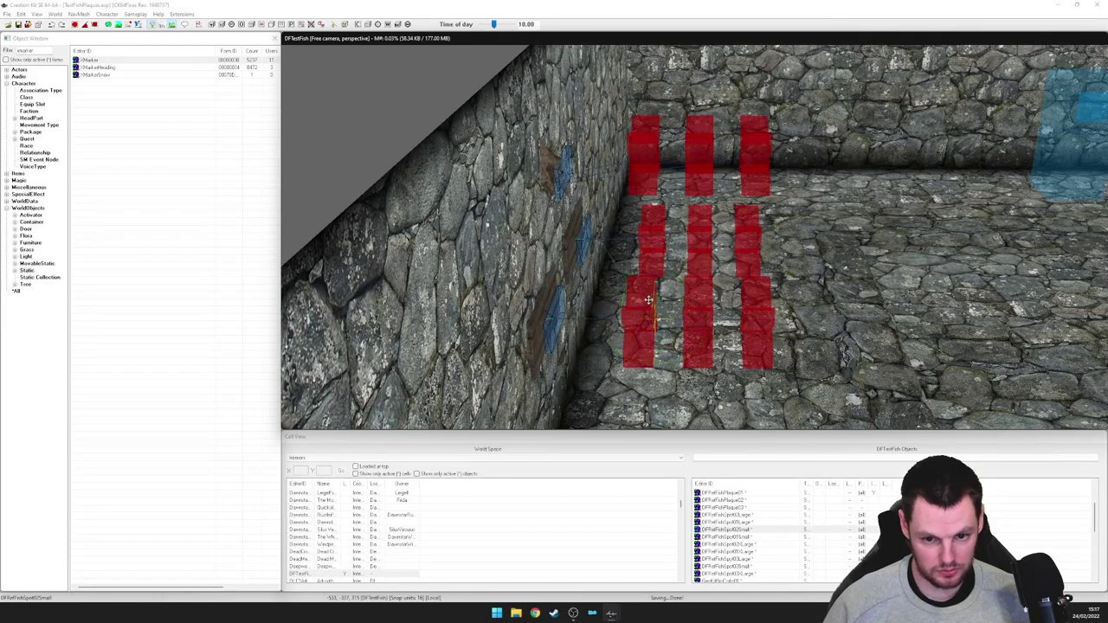
{"action": "left_click", "coordinate": [554, 303]}
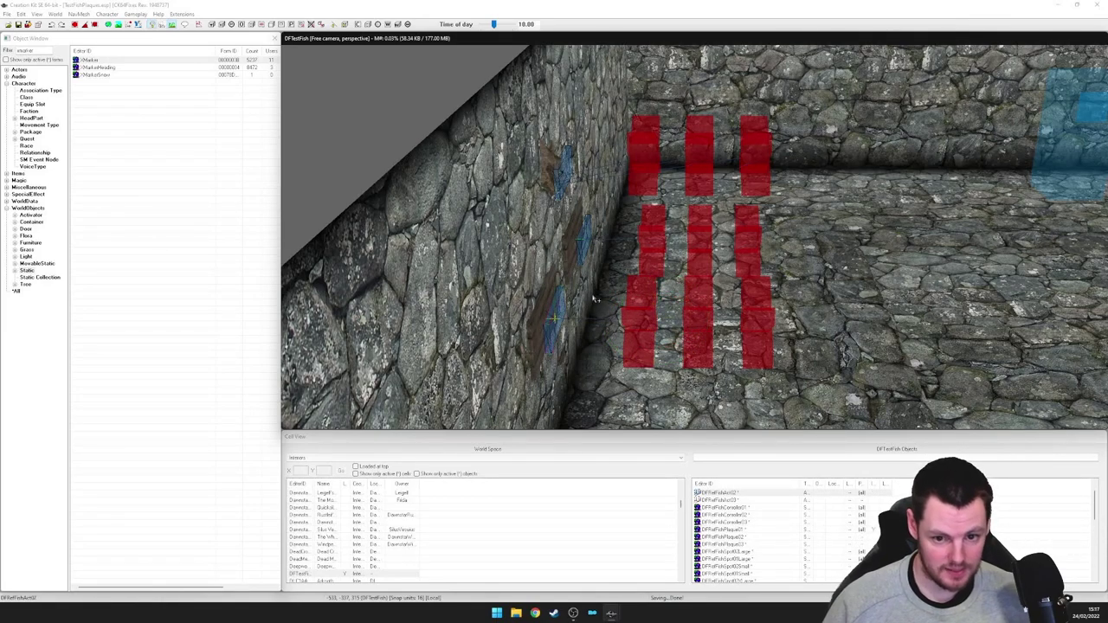
{"action": "middle_click_drag", "start_coordinate": [635, 256], "coordinate": [639, 252]}
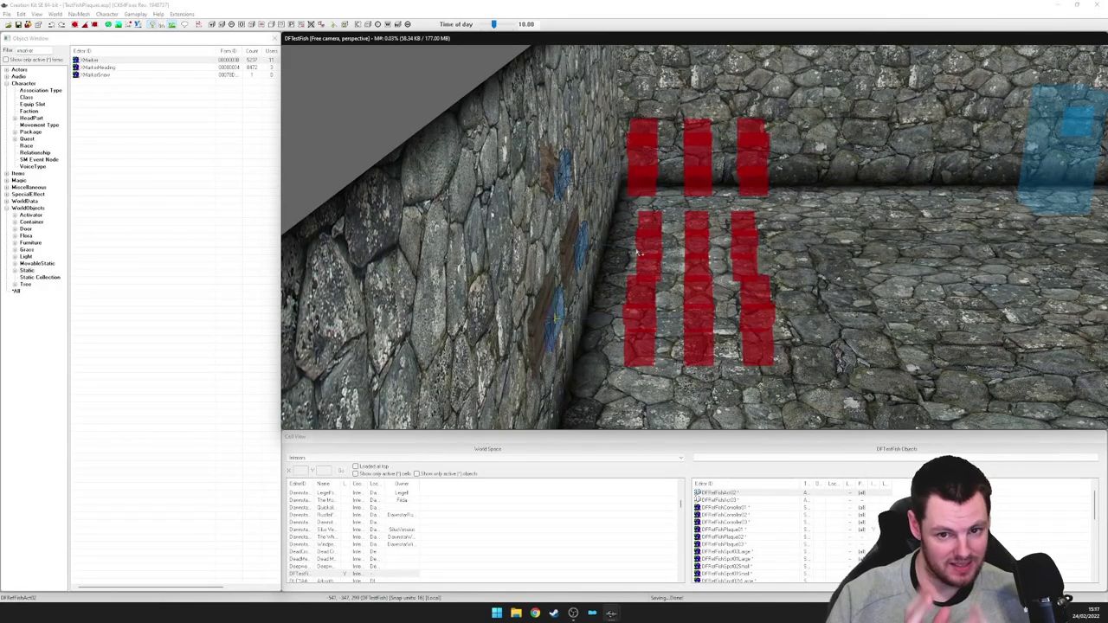
Move the three DFRefFishSpot02 markers against the nearest lower plaque on the wall
{"action": "middle_click_drag", "start_coordinate": [659, 309], "coordinate": [655, 303]}
{"action": "left_click", "coordinate": [654, 307]}
{"action": "left_click", "coordinate": [632, 308]}
{"action": "left_click_drag", "start_coordinate": [632, 308], "coordinate": [551, 320]}
{"action": "left_click", "coordinate": [692, 320]}
{"action": "left_click_drag", "start_coordinate": [692, 320], "coordinate": [589, 320]}
{"action": "left_click", "coordinate": [740, 320]}
{"action": "mouse_move", "coordinate": [740, 320]}
{"action": "left_mouse_down"}
{"action": "mouse_move", "coordinate": [568, 320]}
{"action": "mouse_move", "coordinate": [584, 303]}
{"action": "left_mouse_up"}
Move the three DFRefFishSpot03 markers against the other lower plaque on the wall
{"action": "mouse_move", "coordinate": [584, 303]}
{"action": "middle_mouse_down", "text": "shift"}
{"action": "mouse_move", "coordinate": [601, 329]}
{"action": "mouse_move", "coordinate": [650, 228]}
{"action": "middle_mouse_up", "text": "shift"}
{"action": "left_click", "coordinate": [671, 213]}
{"action": "left_click", "coordinate": [717, 215], "text": "ctrl"}
{"action": "left_click", "coordinate": [765, 218], "text": "ctrl"}
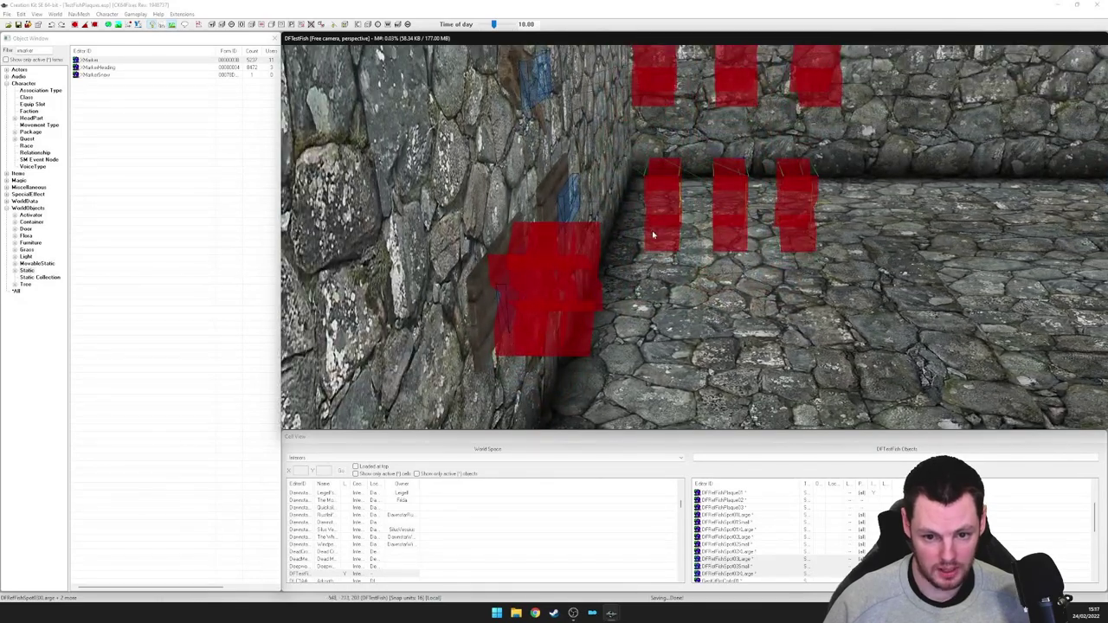
{"action": "left_click_drag", "start_coordinate": [655, 232], "coordinate": [571, 232]}
{"action": "mouse_move", "coordinate": [725, 219]}
{"action": "left_mouse_down"}
{"action": "mouse_move", "coordinate": [603, 215]}
{"action": "mouse_move", "coordinate": [595, 201]}
{"action": "left_mouse_up"}
{"action": "left_click_drag", "start_coordinate": [796, 198], "coordinate": [624, 200]}
Move the three DFRefFishSpot01 markers against the upper plaque and check the marker placement from the front
{"action": "middle_click_drag", "start_coordinate": [598, 256], "coordinate": [595, 262]}
{"action": "left_click", "coordinate": [640, 202]}
{"action": "key", "text": "x"}
{"action": "left_click_drag", "start_coordinate": [653, 201], "coordinate": [541, 189]}
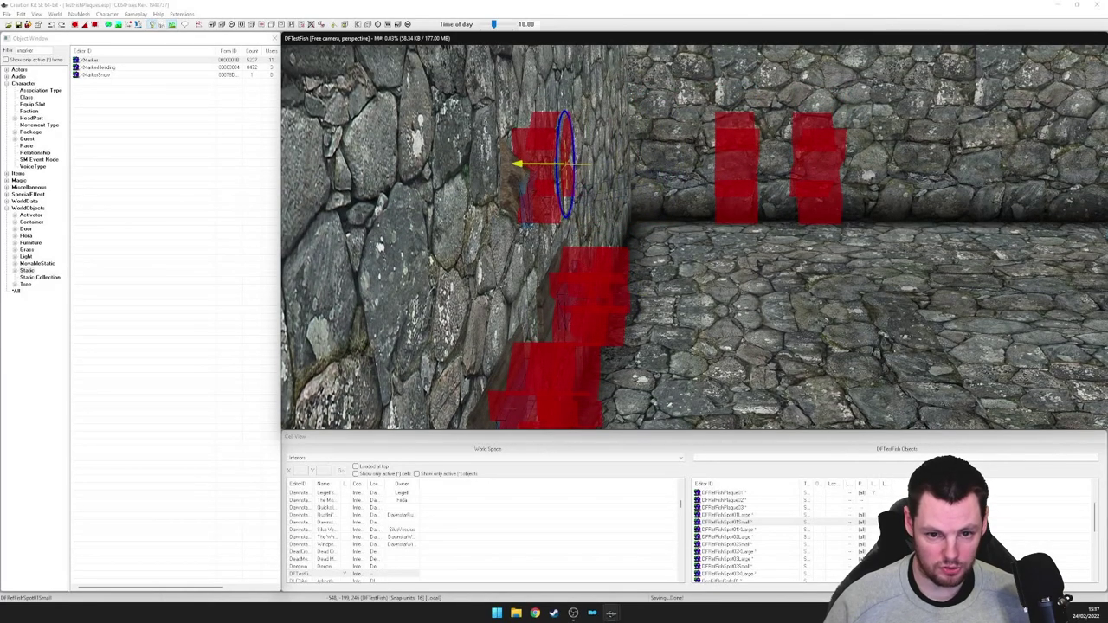
{"action": "left_click", "coordinate": [735, 169]}
{"action": "key", "text": "x"}
{"action": "left_click_drag", "start_coordinate": [735, 168], "coordinate": [573, 169]}
{"action": "left_click", "coordinate": [817, 169]}
{"action": "left_click_drag", "start_coordinate": [818, 169], "coordinate": [600, 168]}
{"action": "key", "text": "d"}
{"action": "mouse_move", "coordinate": [600, 168]}
{"action": "middle_mouse_down", "text": "shift"}
{"action": "mouse_move", "coordinate": [530, 209]}
{"action": "mouse_move", "coordinate": [592, 233]}
{"action": "mouse_move", "coordinate": [583, 149]}
{"action": "mouse_move", "coordinate": [666, 222]}
{"action": "mouse_move", "coordinate": [661, 213]}
{"action": "mouse_move", "coordinate": [658, 224]}
{"action": "middle_mouse_up", "text": "shift"}
{"action": "scroll", "coordinate": [584, 149], "scroll_direction": "down", "scroll_amount": 1}
{"action": "left_click", "coordinate": [583, 149]}
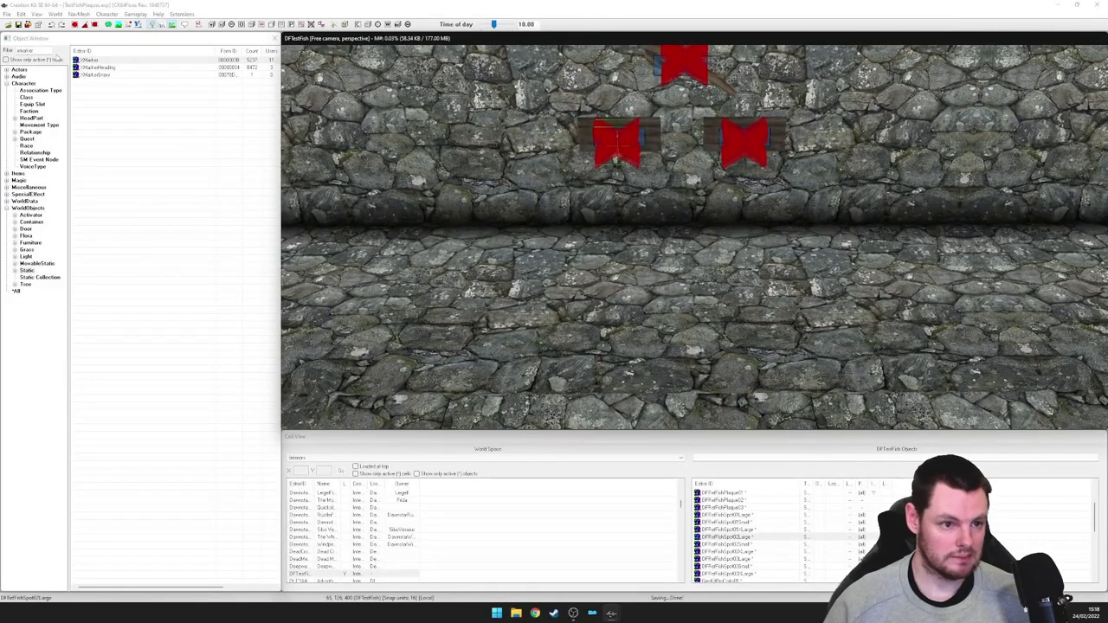
Filter the object list for "container" and show the Container category
{"action": "double_click", "coordinate": [26, 50]}
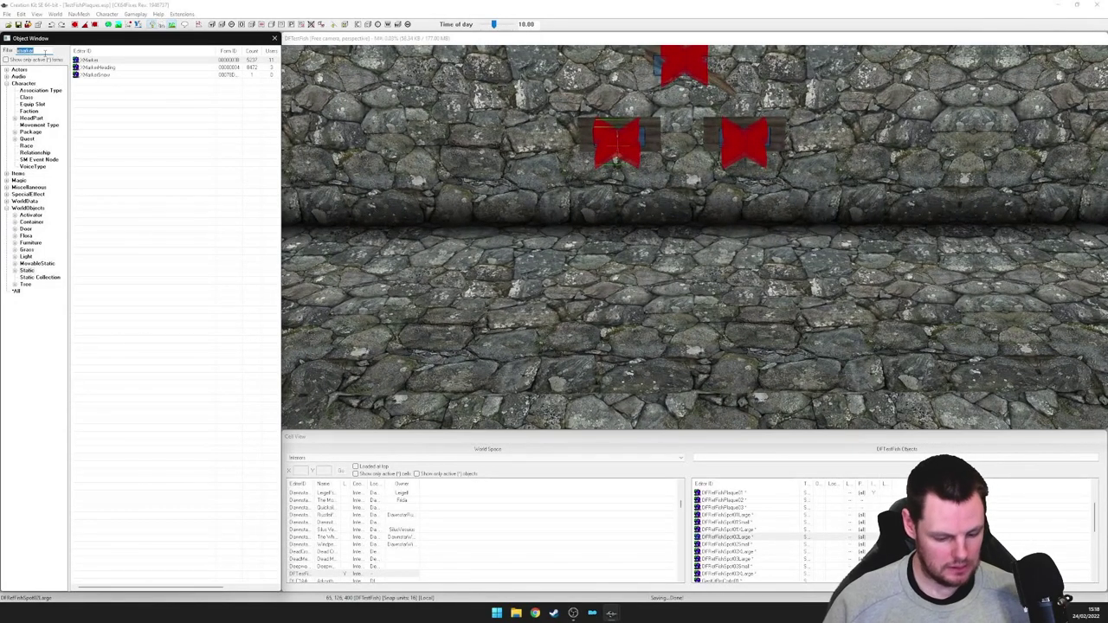
{"action": "type", "text": "tri"}
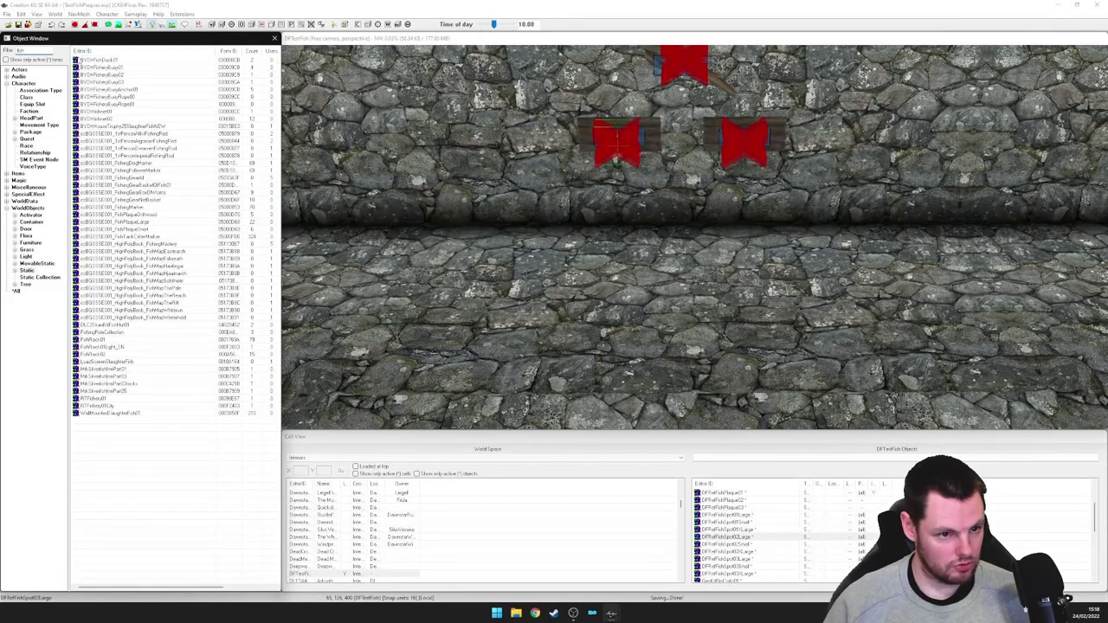
{"action": "type", "text": "container"}
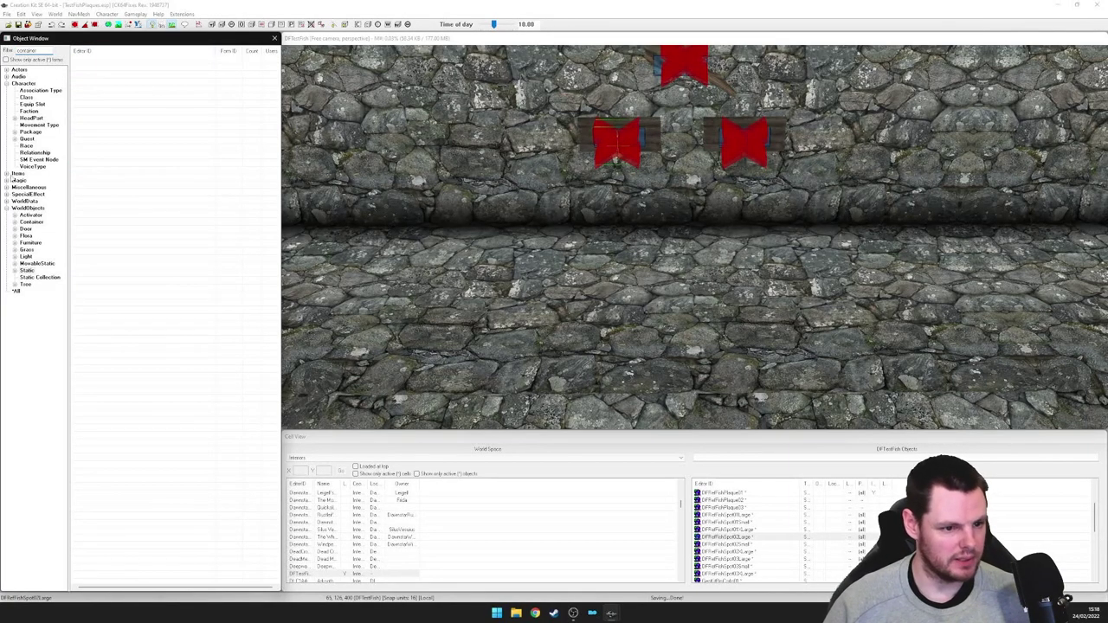
{"action": "left_click", "coordinate": [26, 222]}
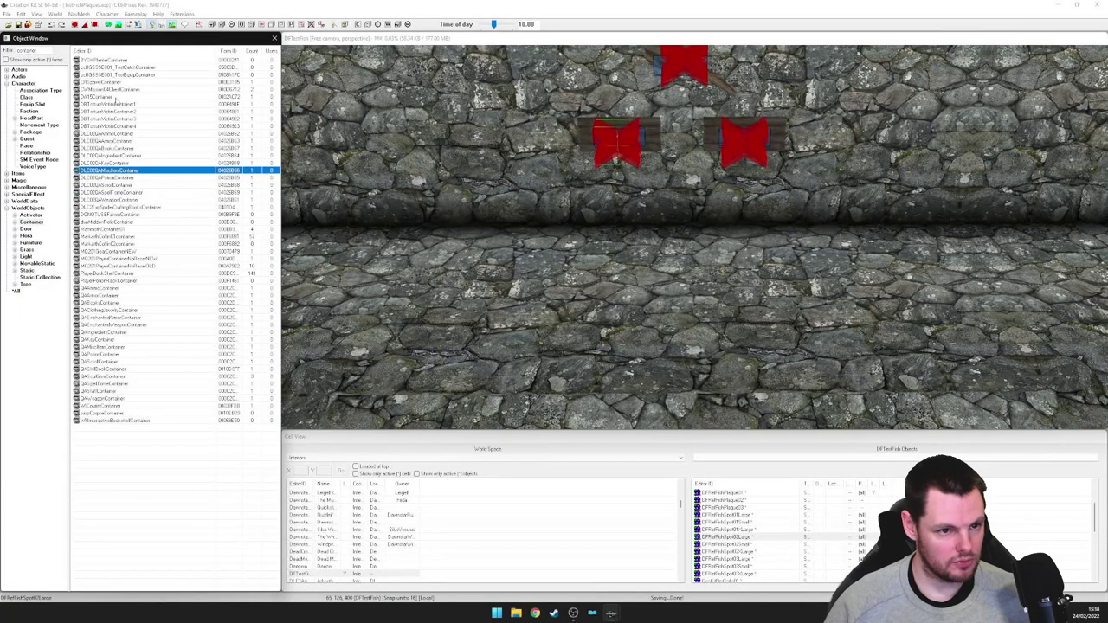
Preview container models and place a DLC02QAAmmoContainer chest in the scene near the plaques
{"action": "right_click", "coordinate": [117, 104]}
{"action": "left_click", "coordinate": [139, 140]}
{"action": "left_click_drag", "start_coordinate": [376, 180], "coordinate": [386, 186]}
{"action": "left_click", "coordinate": [125, 112]}
{"action": "left_click", "coordinate": [123, 134]}
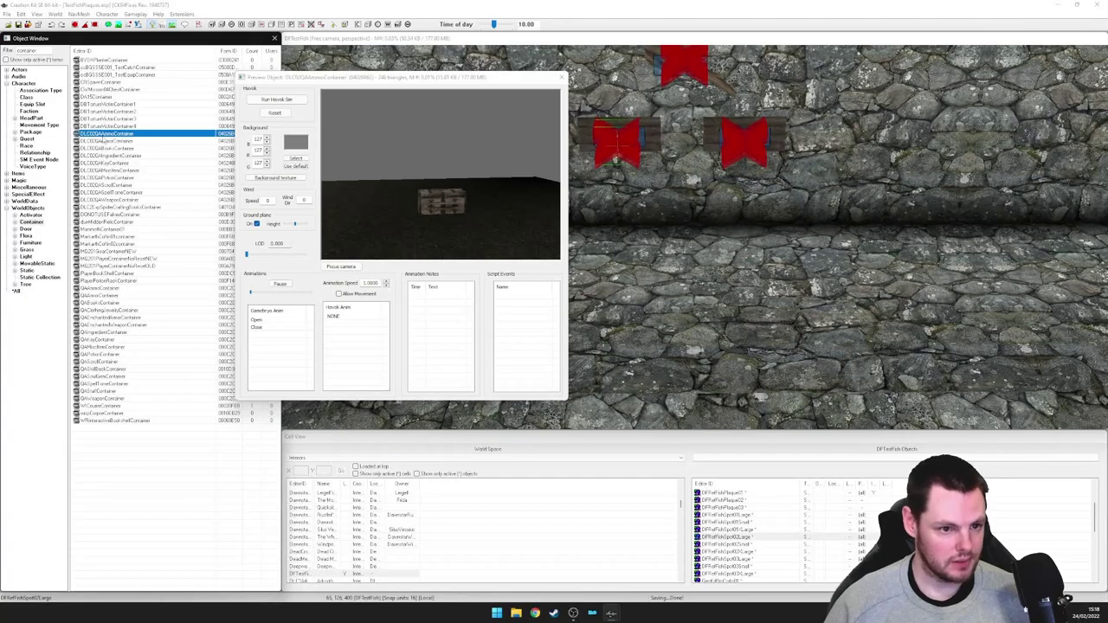
{"action": "left_click_drag", "start_coordinate": [109, 140], "coordinate": [781, 333]}
Open the placed chest's base object for editing and set its ID to DFContainerFish and its name to "All The Fishes"
{"action": "double_click", "coordinate": [781, 332]}
{"action": "left_click", "coordinate": [606, 224]}
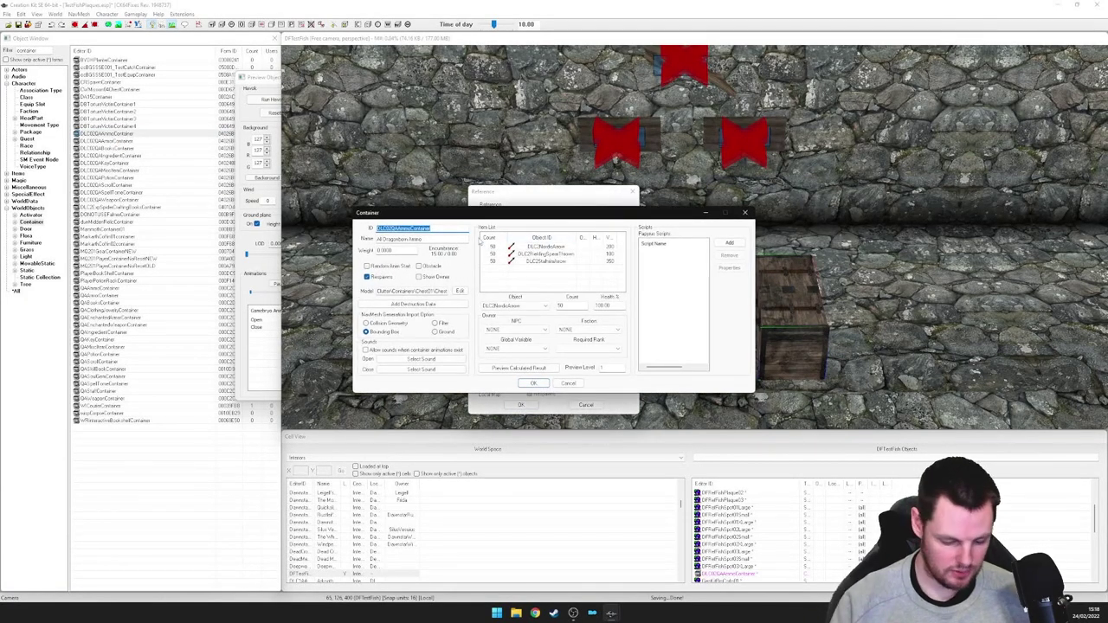
{"action": "type", "text": "DF"}
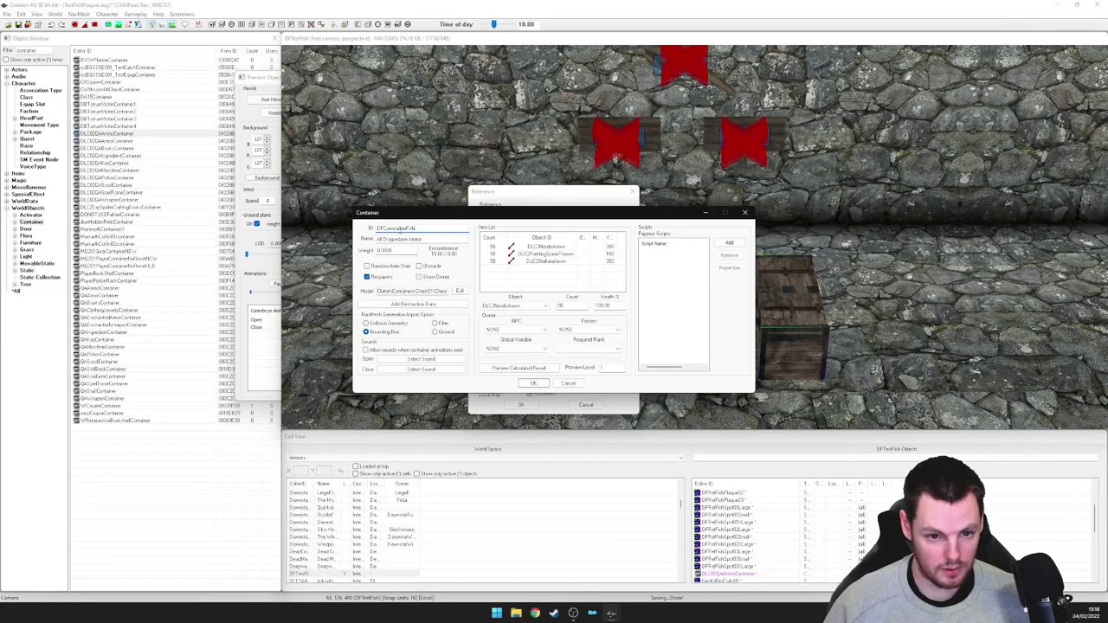
{"action": "left_click_drag", "start_coordinate": [423, 242], "coordinate": [359, 244]}
{"action": "type", "text": "Fish Container"}
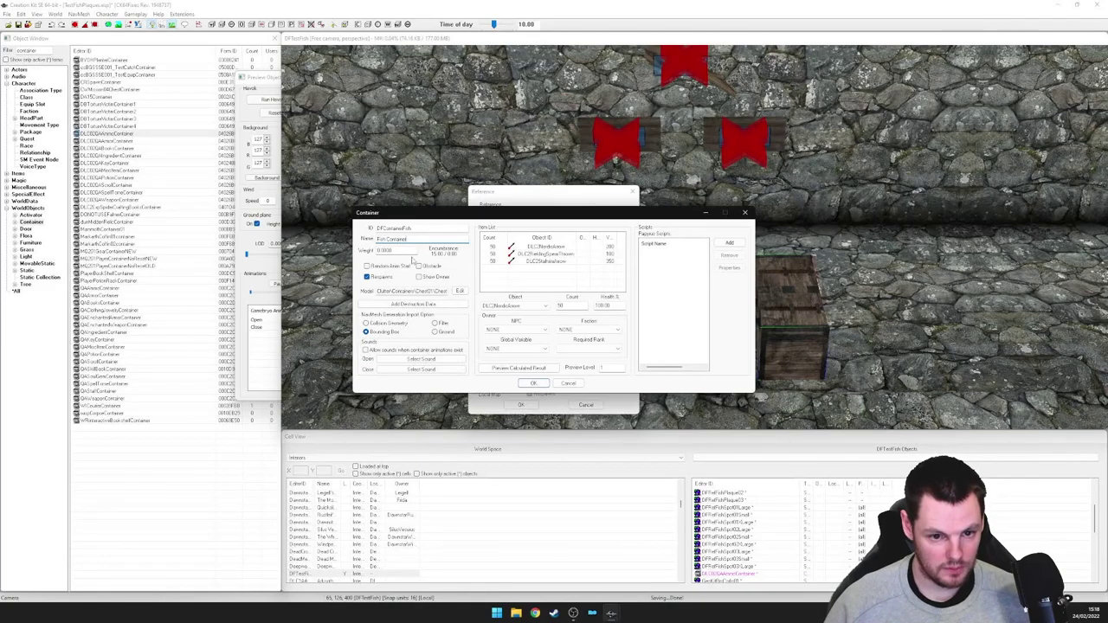
{"action": "left_click_drag", "start_coordinate": [419, 240], "coordinate": [363, 240]}
{"action": "type", "text": "All The Fished"}
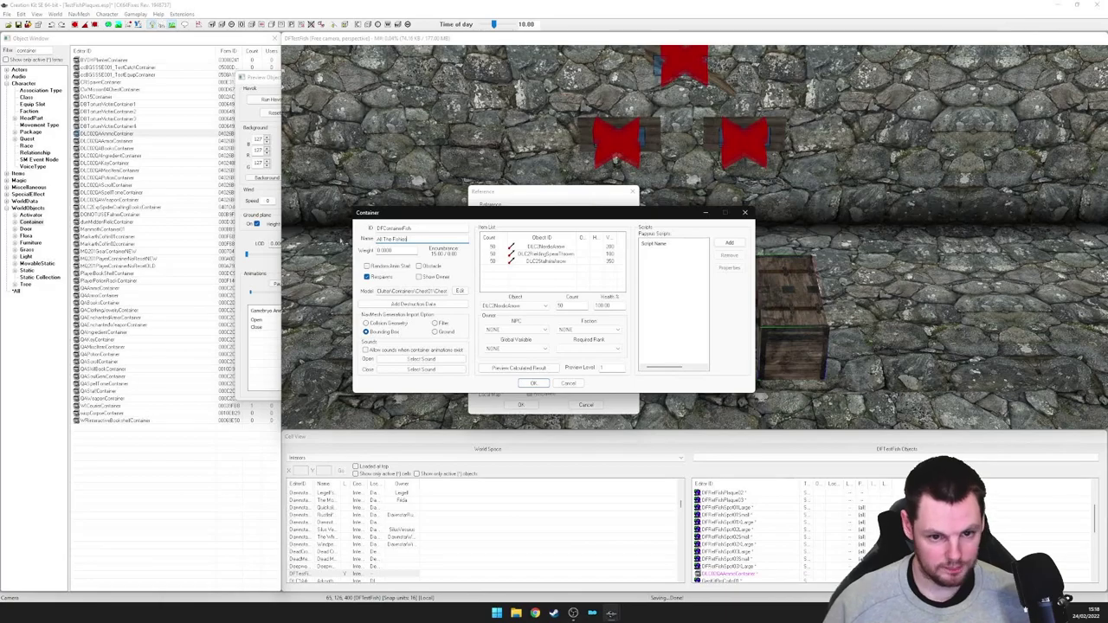
Delete all three ammo entries from the container's item list and save the container as a new form
{"action": "left_click_drag", "start_coordinate": [537, 246], "coordinate": [536, 269]}
{"action": "key", "text": "Delete"}
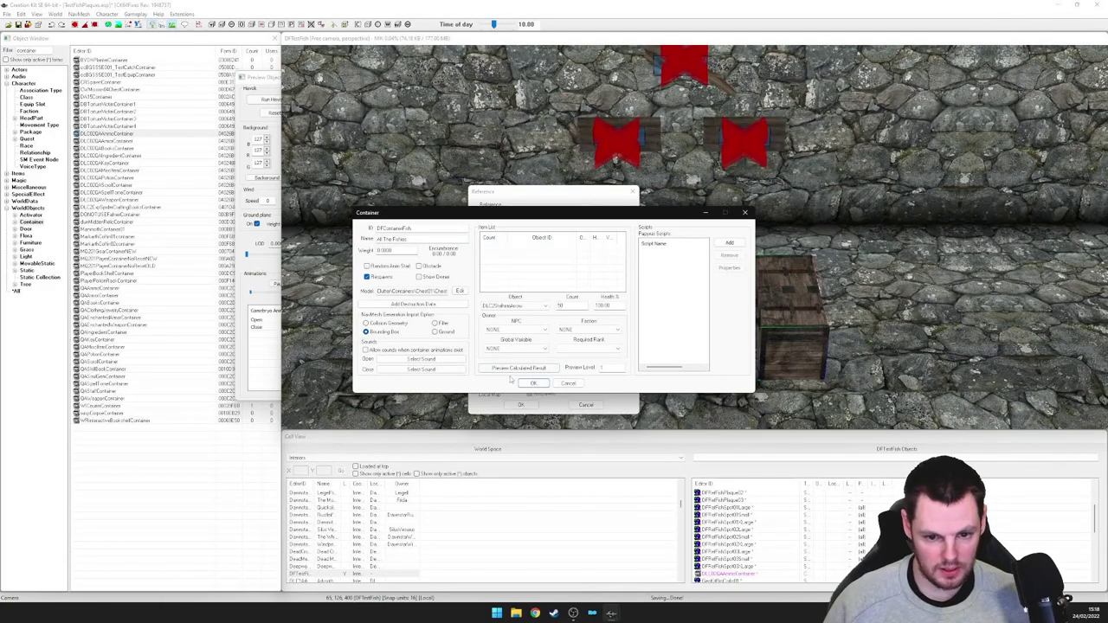
{"action": "left_click", "coordinate": [531, 383]}
{"action": "left_click", "coordinate": [581, 338]}
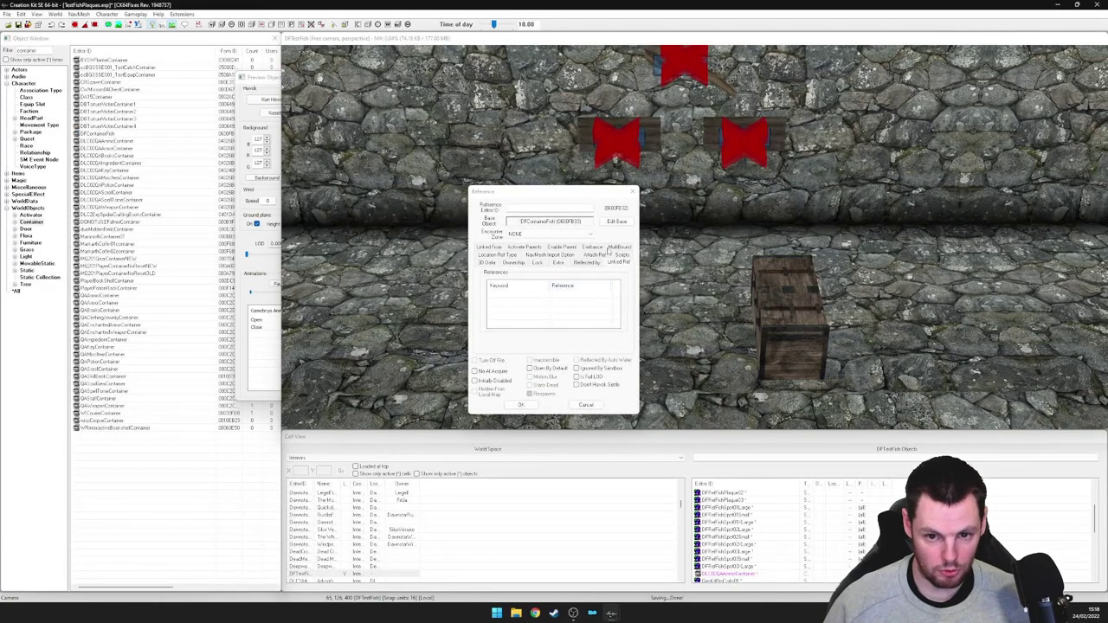
Reopen the DFContainerFish base object, close the model preview and filter the Potion category for "fish"
{"action": "left_click", "coordinate": [613, 222]}
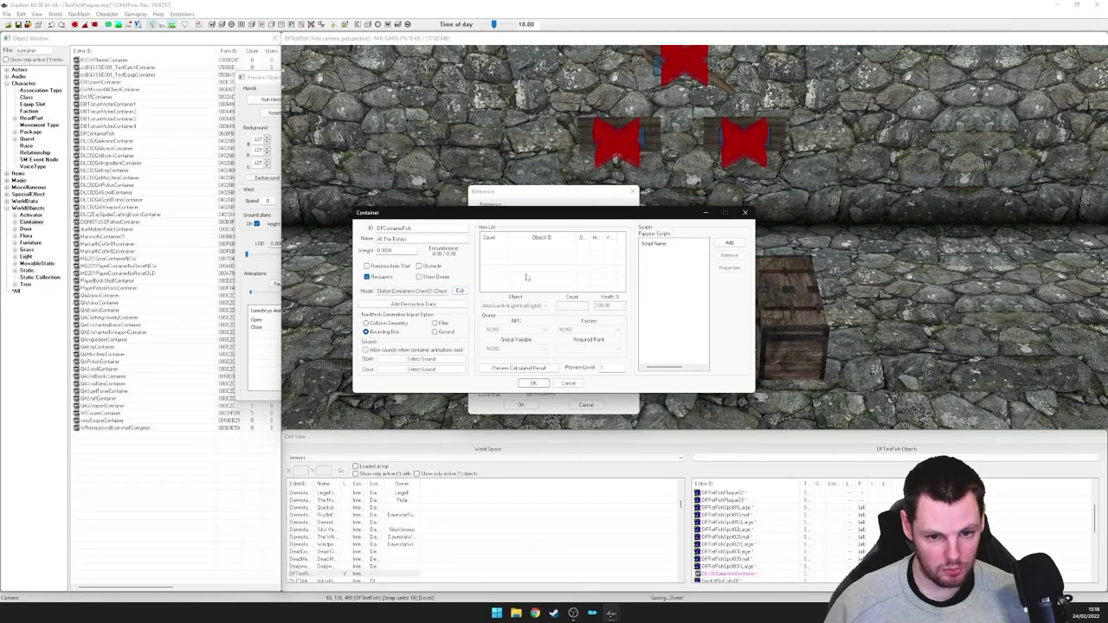
{"action": "left_click", "coordinate": [266, 346]}
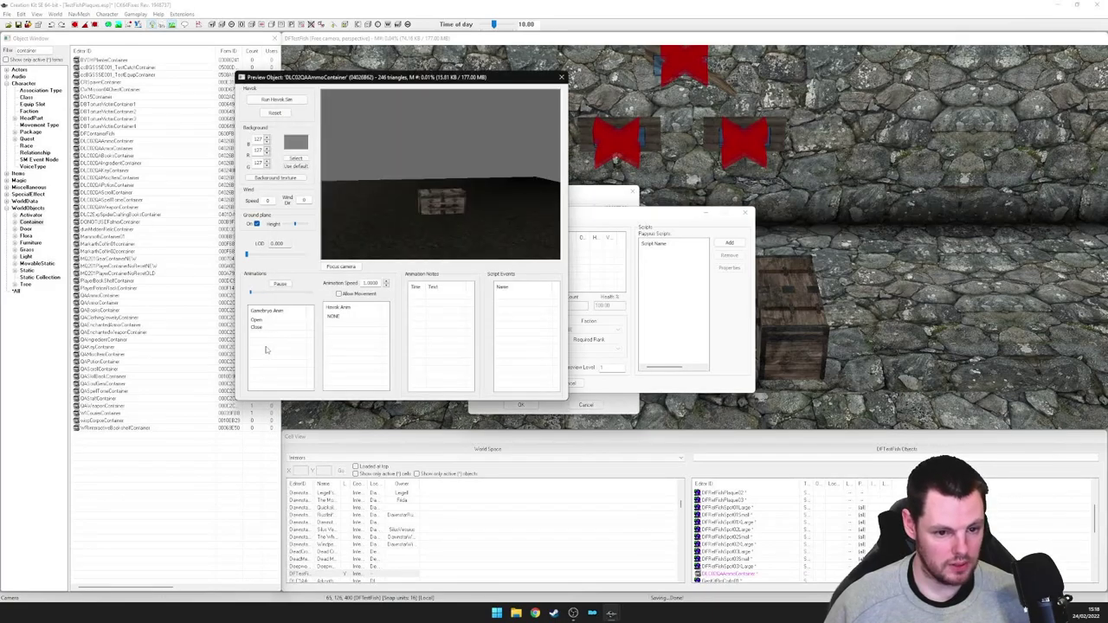
{"action": "left_click", "coordinate": [561, 77]}
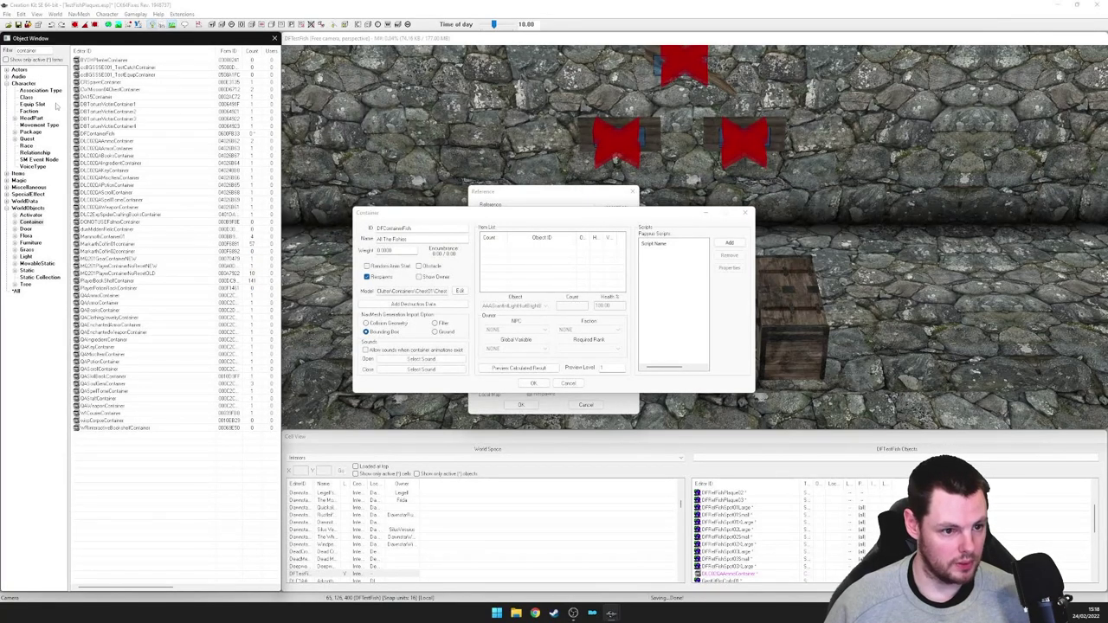
{"action": "left_click", "coordinate": [7, 180]}
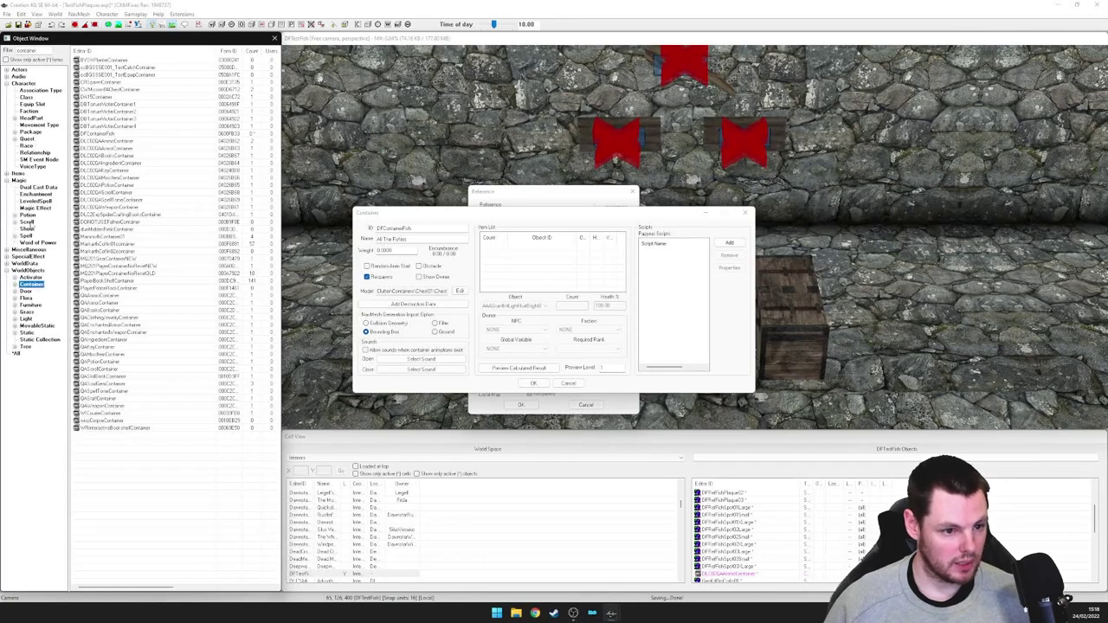
{"action": "left_click", "coordinate": [30, 216]}
{"action": "double_click", "coordinate": [31, 51]}
{"action": "type", "text": "fish"}
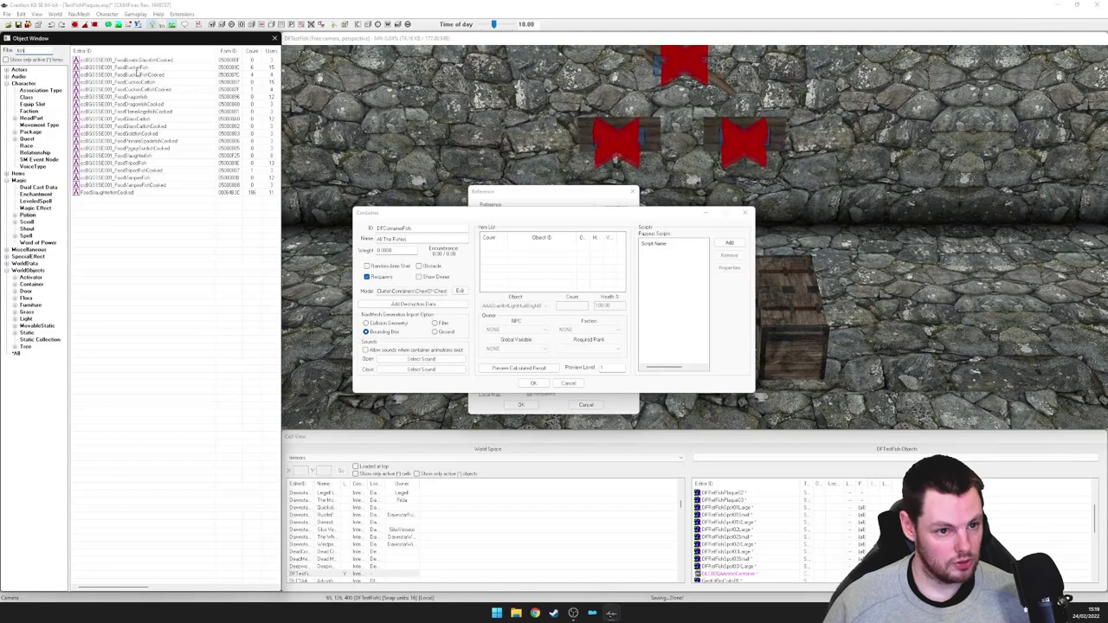
Add all listed ccBGSSSE001 fish foods except FoodSlaughterfishCooked to the container's item list
{"action": "left_click", "coordinate": [132, 186]}
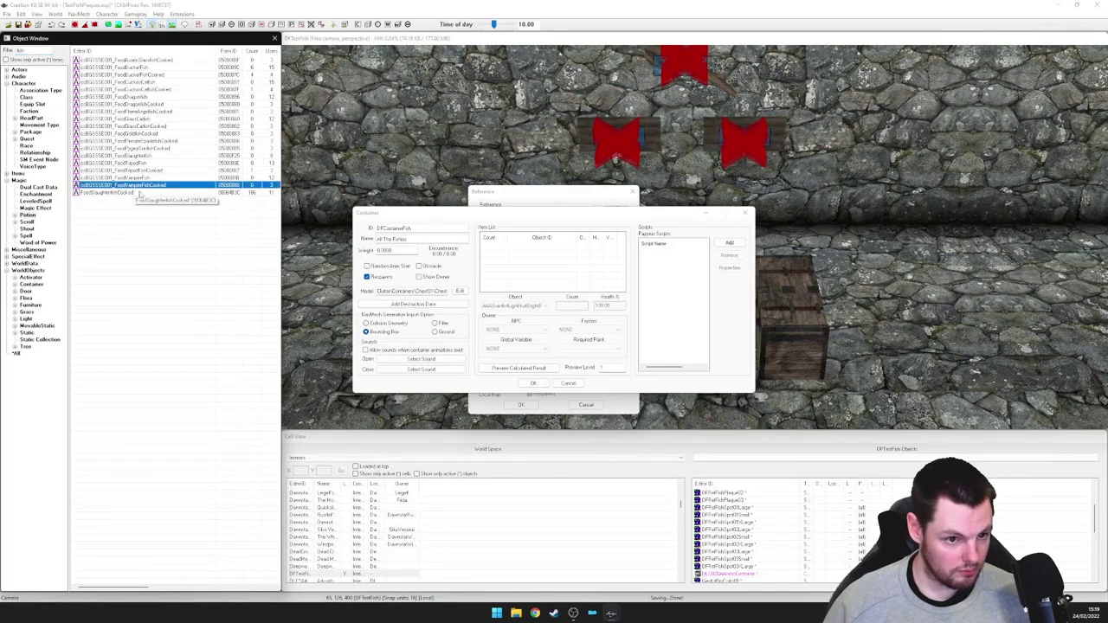
{"action": "left_click", "coordinate": [116, 203]}
{"action": "left_click_drag", "start_coordinate": [92, 204], "coordinate": [115, 78]}
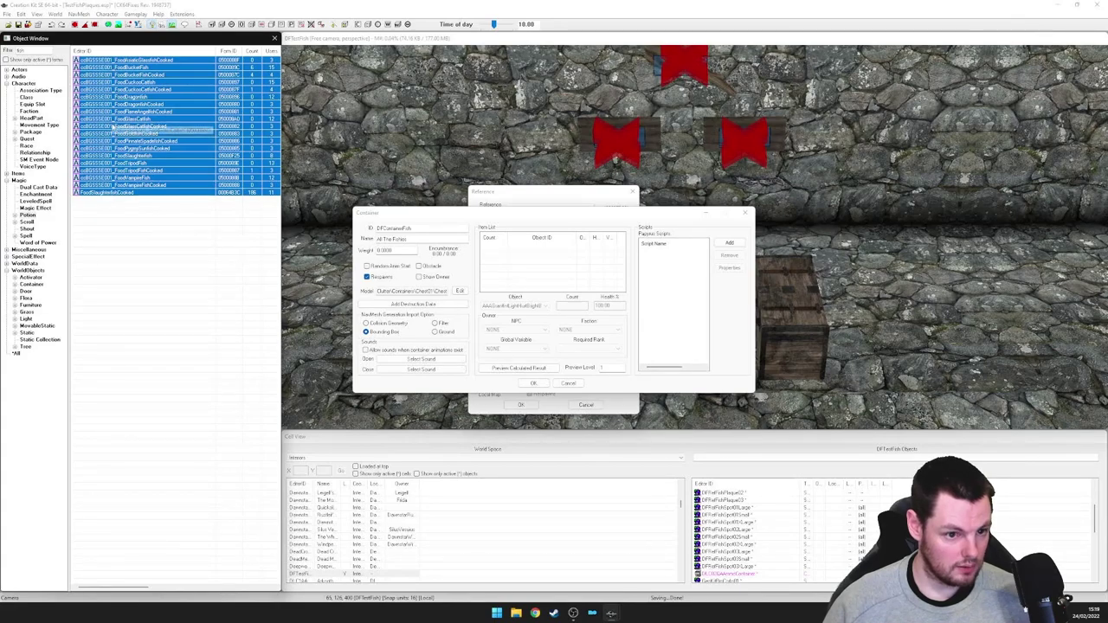
{"action": "left_click", "coordinate": [111, 192], "text": "ctrl"}
{"action": "left_click_drag", "start_coordinate": [104, 179], "coordinate": [547, 261]}
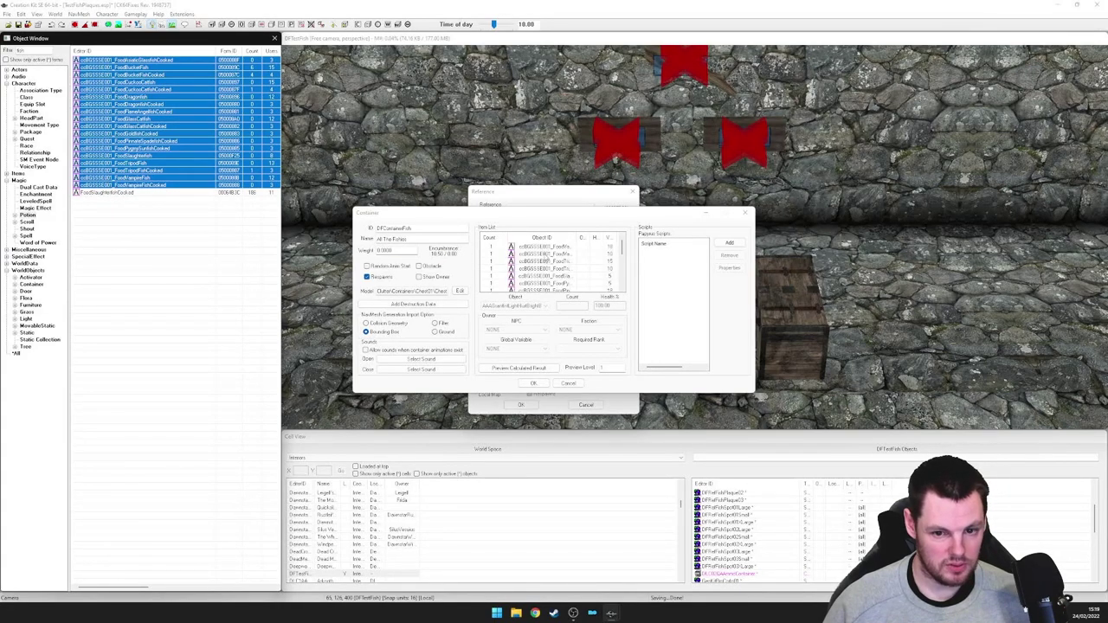
Preview the model of ccBGSSSE001_FoodPygmySunfishCooked and close the preview
{"action": "right_click", "coordinate": [95, 148]}
{"action": "left_click", "coordinate": [116, 190]}
{"action": "left_click_drag", "start_coordinate": [366, 168], "coordinate": [412, 188]}
{"action": "left_click", "coordinate": [561, 78]}
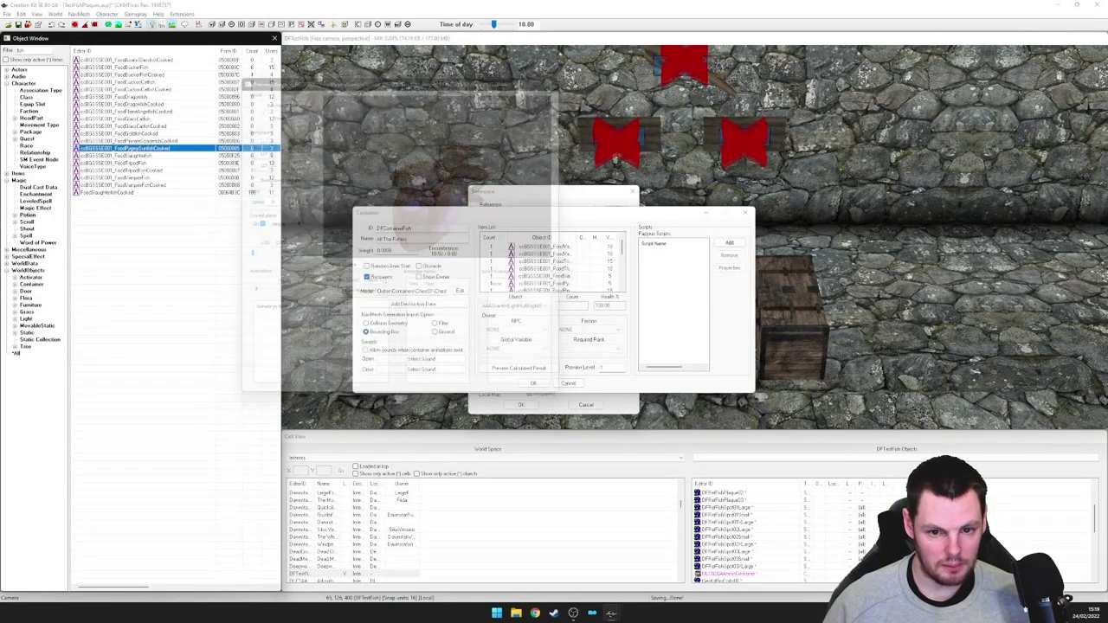
Widen the item list's Object ID column and delete the cooked fish entries, keeping only the raw fish
{"action": "left_click", "coordinate": [571, 238]}
{"action": "left_click", "coordinate": [603, 253]}
{"action": "key", "text": "Up"}
{"action": "key", "text": "Delete"}
{"action": "key", "text": "Down"}
{"action": "key", "text": "Delete"}
{"action": "key", "text": "Down"}
{"action": "key", "text": "Down"}
{"action": "key", "text": "Down"}
{"action": "key", "text": "Down"}
{"action": "key", "text": "Delete"}
{"action": "key", "text": "Down"}
{"action": "key", "text": "Down"}
{"action": "key", "text": "Down"}
{"action": "key", "text": "Down"}
{"action": "key", "text": "Delete"}
{"action": "key", "text": "Down"}
{"action": "key", "text": "Down"}
{"action": "key", "text": "Down"}
{"action": "key", "text": "Down"}
{"action": "key", "text": "Delete"}
{"action": "key", "text": "Down"}
{"action": "key", "text": "Down"}
{"action": "key", "text": "Down"}
{"action": "key", "text": "Down"}
{"action": "key", "text": "Delete"}
{"action": "key", "text": "Down"}
{"action": "key", "text": "Down"}
{"action": "key", "text": "Down"}
{"action": "key", "text": "Down"}
{"action": "key", "text": "Down"}
{"action": "key", "text": "Delete"}
{"action": "key", "text": "Down"}
{"action": "key", "text": "Down"}
{"action": "key", "text": "Down"}
{"action": "key", "text": "Down"}
{"action": "key", "text": "Down"}
{"action": "key", "text": "Delete"}
{"action": "key", "text": "Down"}
{"action": "key", "text": "Down"}
{"action": "key", "text": "Down"}
{"action": "key", "text": "Down"}
{"action": "key", "text": "Down"}
{"action": "key", "text": "Down"}
{"action": "key", "text": "Down"}
{"action": "key", "text": "Up"}
{"action": "key", "text": "Down"}
{"action": "key", "text": "Up"}
{"action": "key", "text": "Up"}
{"action": "key", "text": "Up"}
{"action": "key", "text": "Up"}
{"action": "key", "text": "Down"}
{"action": "key", "text": "Down"}
{"action": "key", "text": "Down"}
{"action": "key", "text": "Down"}
{"action": "key", "text": "Up"}
{"action": "key", "text": "Delete"}
{"action": "key", "text": "Down"}
{"action": "key", "text": "Down"}
{"action": "key", "text": "Down"}
{"action": "key", "text": "Down"}
{"action": "key", "text": "Down"}
{"action": "key", "text": "Down"}
{"action": "key", "text": "Down"}
{"action": "key", "text": "Down"}
{"action": "key", "text": "Delete"}
{"action": "key", "text": "Up"}
{"action": "key", "text": "Up"}
{"action": "key", "text": "Up"}
{"action": "key", "text": "Up"}
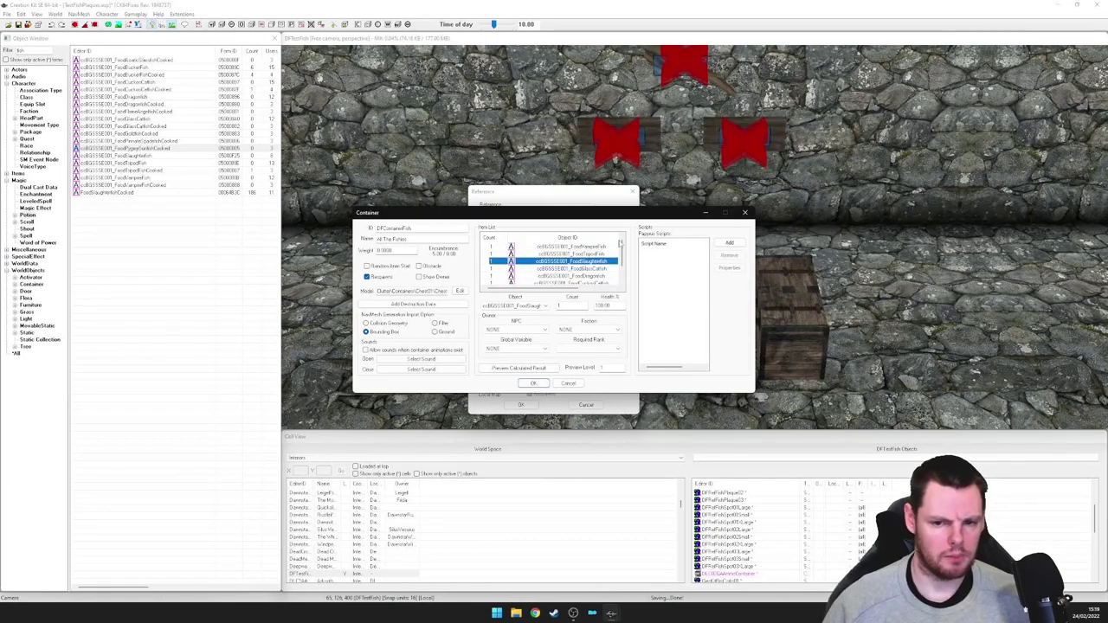
{"action": "key", "text": "Up"}
{"action": "key", "text": "Up"}
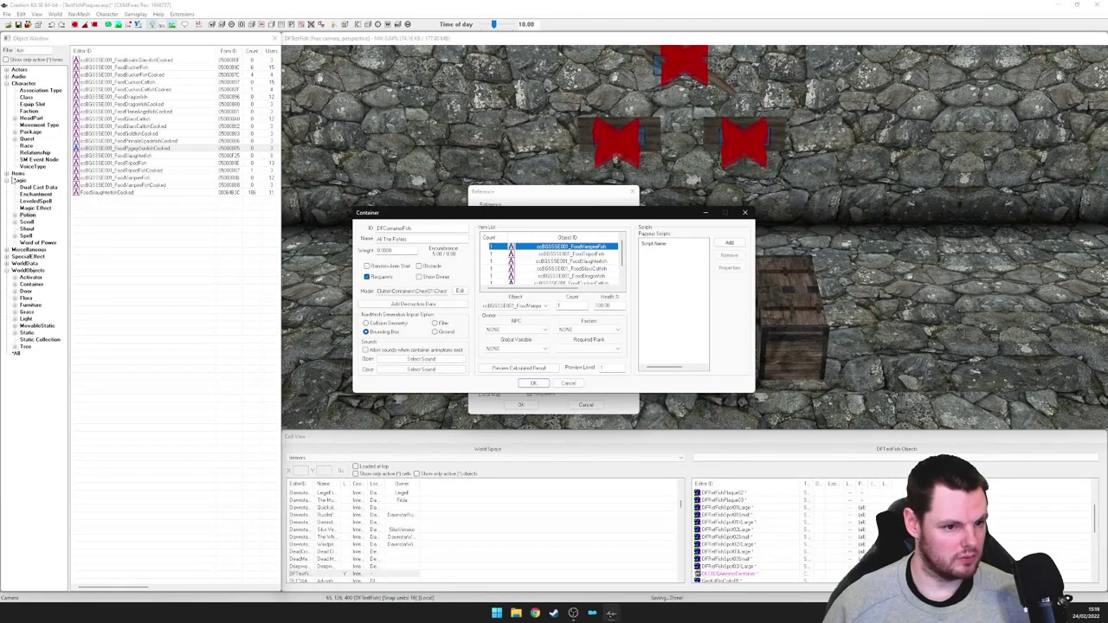
Add the six ccBGSSSE001 fish ingredients, from Angelfish to Pygmy Sunfish, to the container and save the container and its reference
{"action": "left_click", "coordinate": [7, 174]}
{"action": "left_click", "coordinate": [34, 214]}
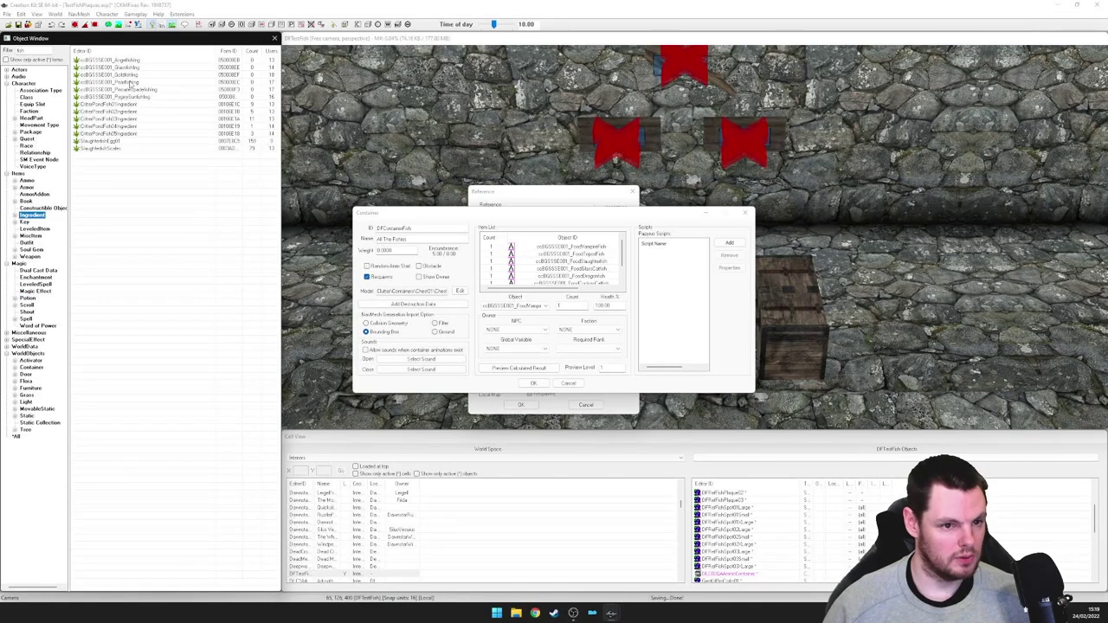
{"action": "left_click_drag", "start_coordinate": [126, 60], "coordinate": [576, 275]}
{"action": "left_click", "coordinate": [534, 383]}
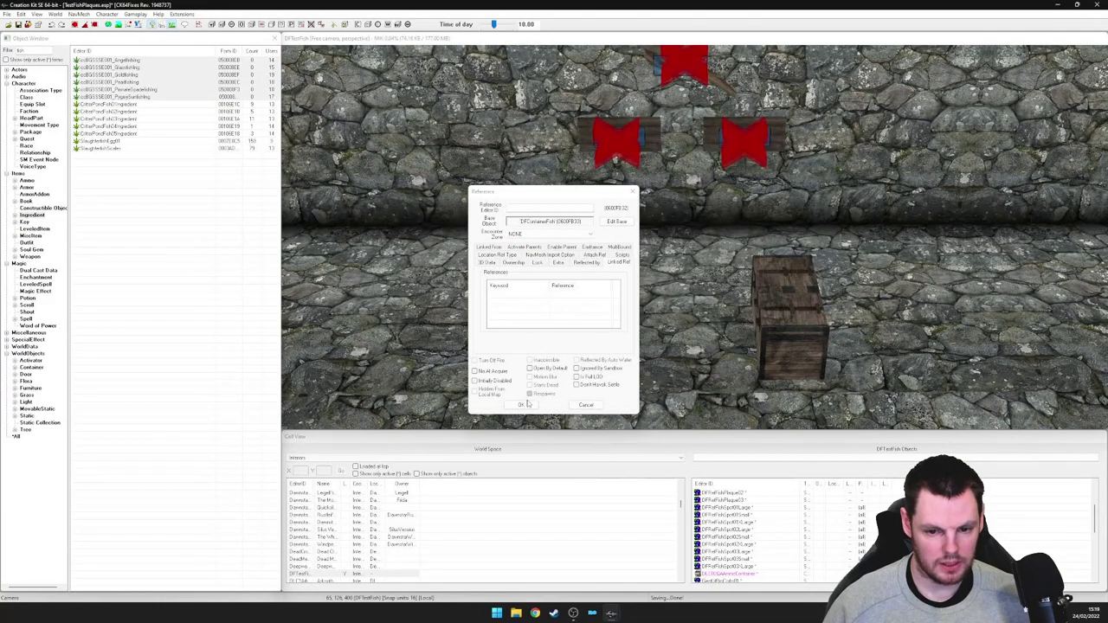
{"action": "left_click", "coordinate": [521, 405]}
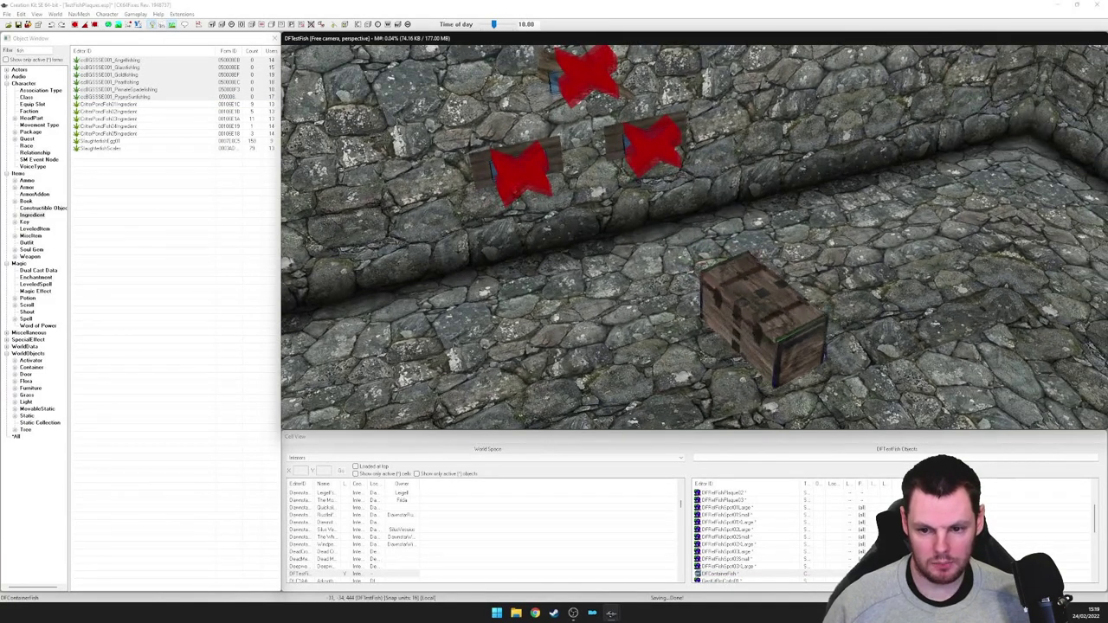
Rotate the fish container slightly and move it across the floor into the corner of the room
{"action": "right_click_drag", "start_coordinate": [764, 320], "coordinate": [792, 320]}
{"action": "left_click_drag", "start_coordinate": [764, 321], "coordinate": [1027, 164]}
{"action": "scroll", "coordinate": [961, 217], "scroll_direction": "down", "scroll_amount": 4}
{"action": "mouse_move", "coordinate": [985, 277]}
{"action": "middle_mouse_down"}
{"action": "mouse_move", "coordinate": [959, 214]}
{"action": "mouse_move", "coordinate": [1082, 313]}
{"action": "middle_mouse_up"}
{"action": "scroll", "coordinate": [959, 213], "scroll_direction": "down", "scroll_amount": 4}
Move the COCMarkerHeading marker across the floor closer to the fish plaques and save the plugin
{"action": "left_click", "coordinate": [942, 236]}
{"action": "mouse_move", "coordinate": [883, 228]}
{"action": "middle_mouse_down", "text": "shift"}
{"action": "mouse_move", "coordinate": [901, 234]}
{"action": "mouse_move", "coordinate": [892, 237]}
{"action": "middle_mouse_up", "text": "shift"}
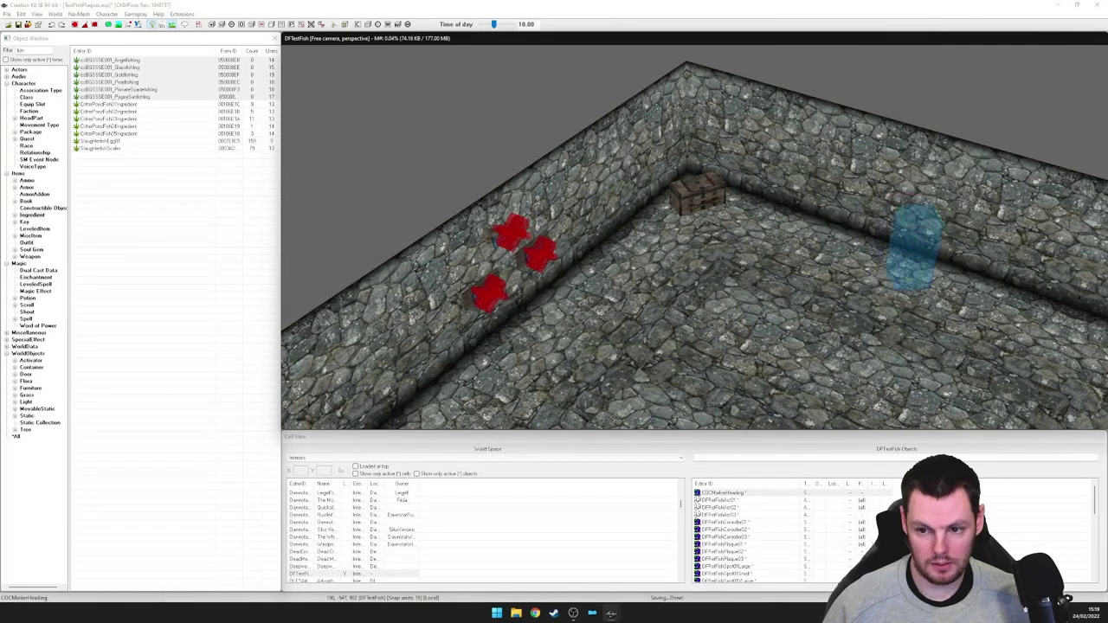
{"action": "mouse_move", "coordinate": [908, 240]}
{"action": "left_mouse_down"}
{"action": "mouse_move", "coordinate": [735, 259]}
{"action": "mouse_move", "coordinate": [754, 270]}
{"action": "left_mouse_up"}
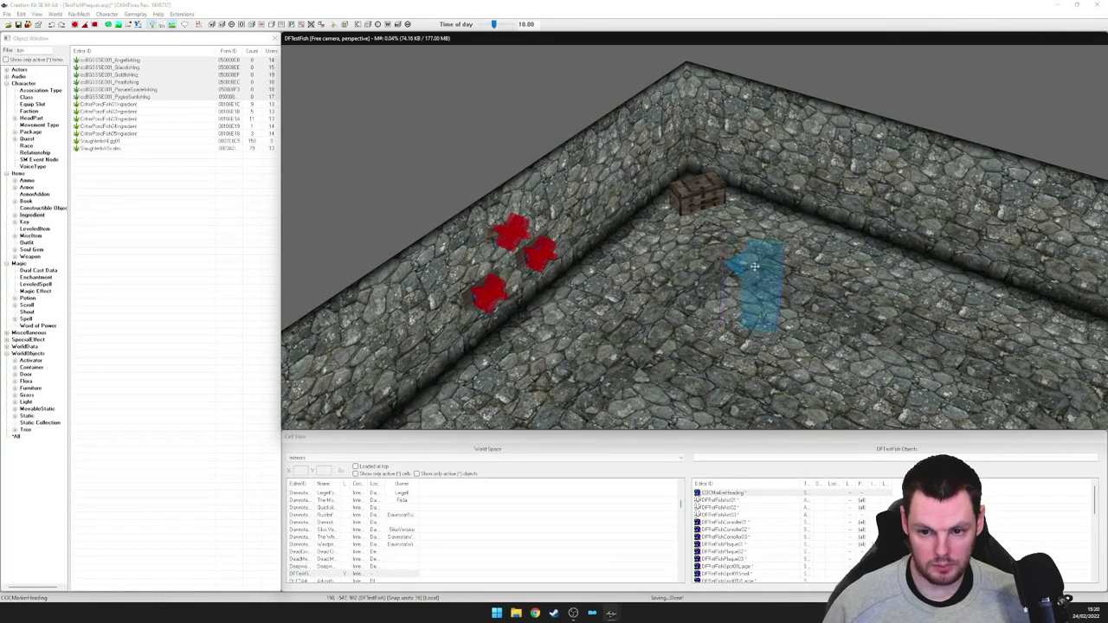
{"action": "left_click", "coordinate": [19, 24]}
Set the DFRefFishPlaque01 reference to Initially Disabled and accept the change
{"action": "middle_click_drag", "start_coordinate": [531, 244], "coordinate": [636, 258]}
{"action": "scroll", "coordinate": [645, 244], "scroll_direction": "up", "scroll_amount": 6}
{"action": "left_click", "coordinate": [638, 251]}
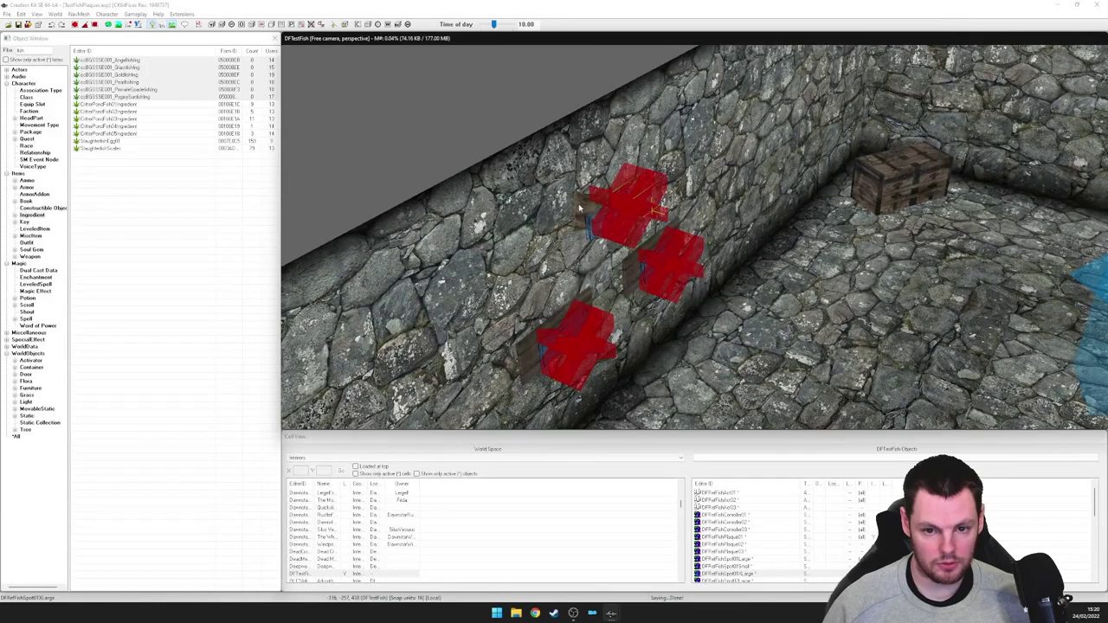
{"action": "double_click", "coordinate": [568, 222]}
{"action": "left_click", "coordinate": [490, 381]}
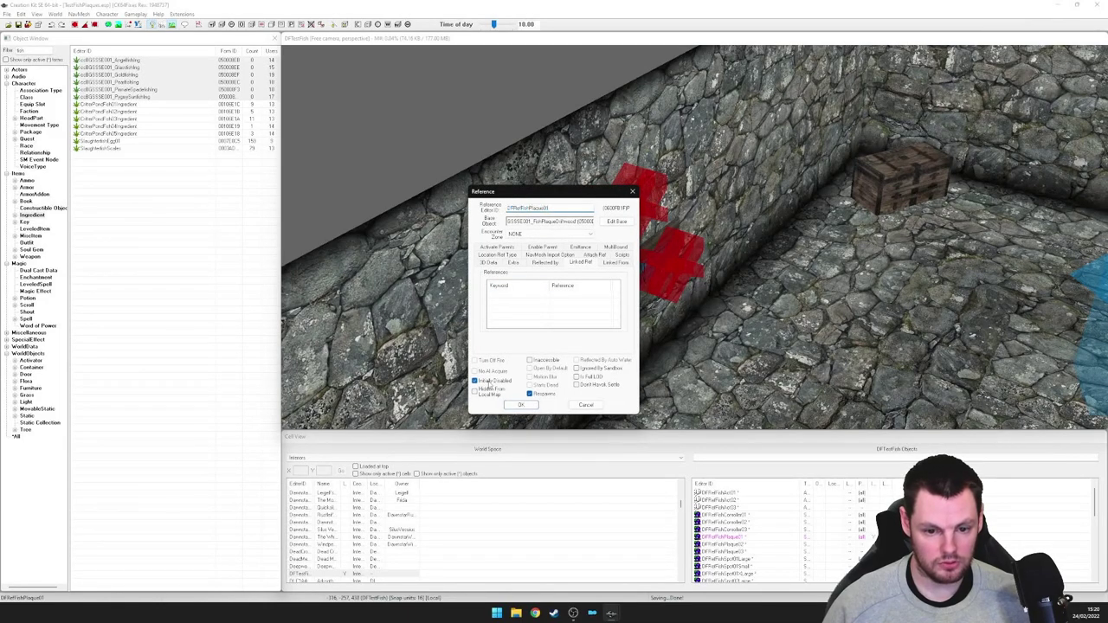
{"action": "left_click", "coordinate": [520, 404]}
{"action": "mouse_move", "coordinate": [723, 286]}
{"action": "middle_mouse_down", "text": "shift"}
{"action": "mouse_move", "coordinate": [709, 271]}
{"action": "mouse_move", "coordinate": [675, 297]}
{"action": "middle_mouse_up", "text": "shift"}
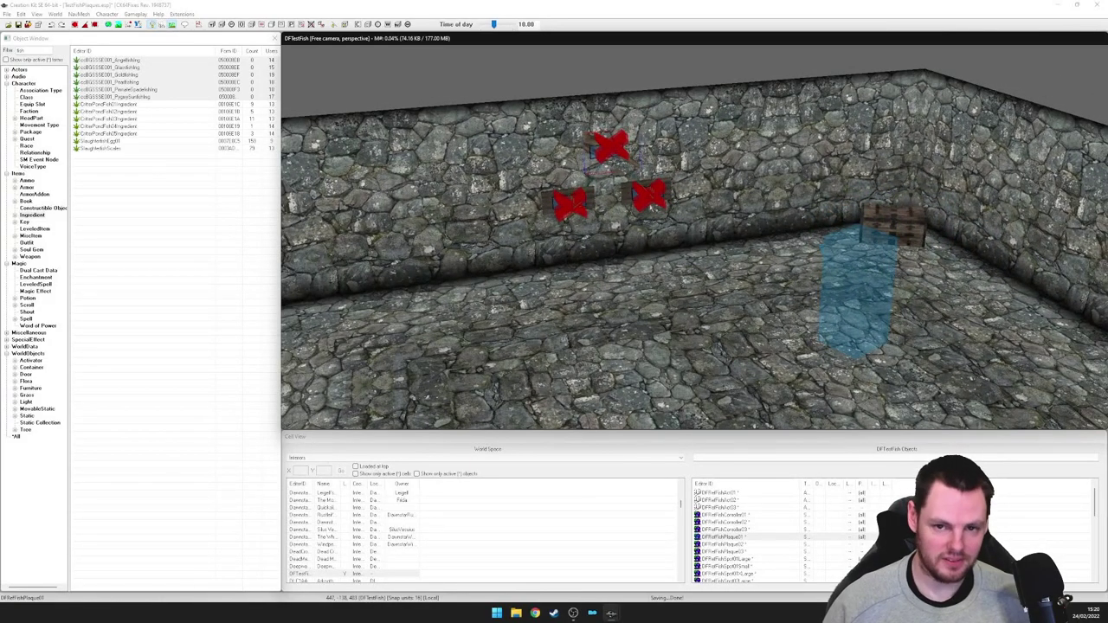
{"action": "left_click", "coordinate": [652, 205]}
{"action": "middle_click_drag", "start_coordinate": [653, 205], "coordinate": [612, 222], "text": "shift"}
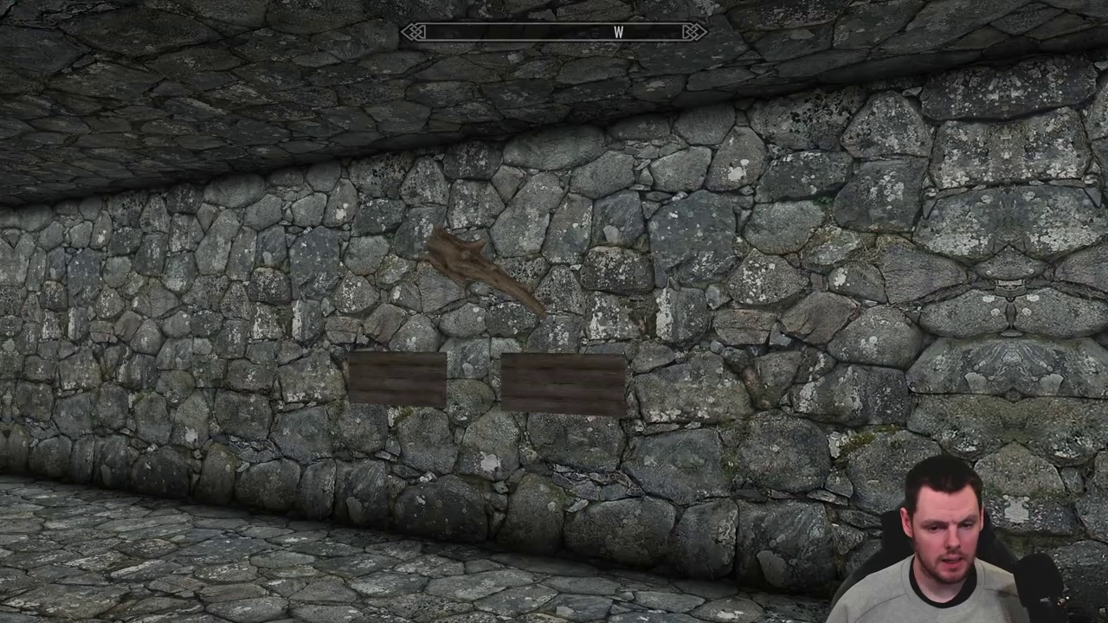
In Skyrim, walk up to the wooden container in the test cell and take all the fish from it
{"action": "key", "text": "w"}
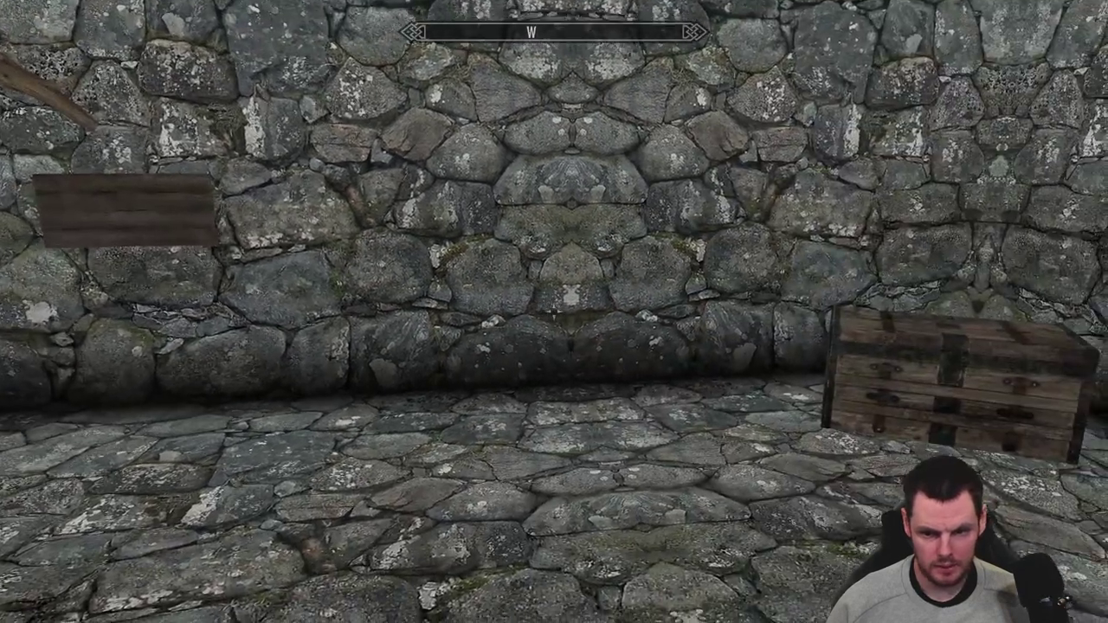
{"action": "key", "text": "e"}
{"action": "key", "text": "r"}
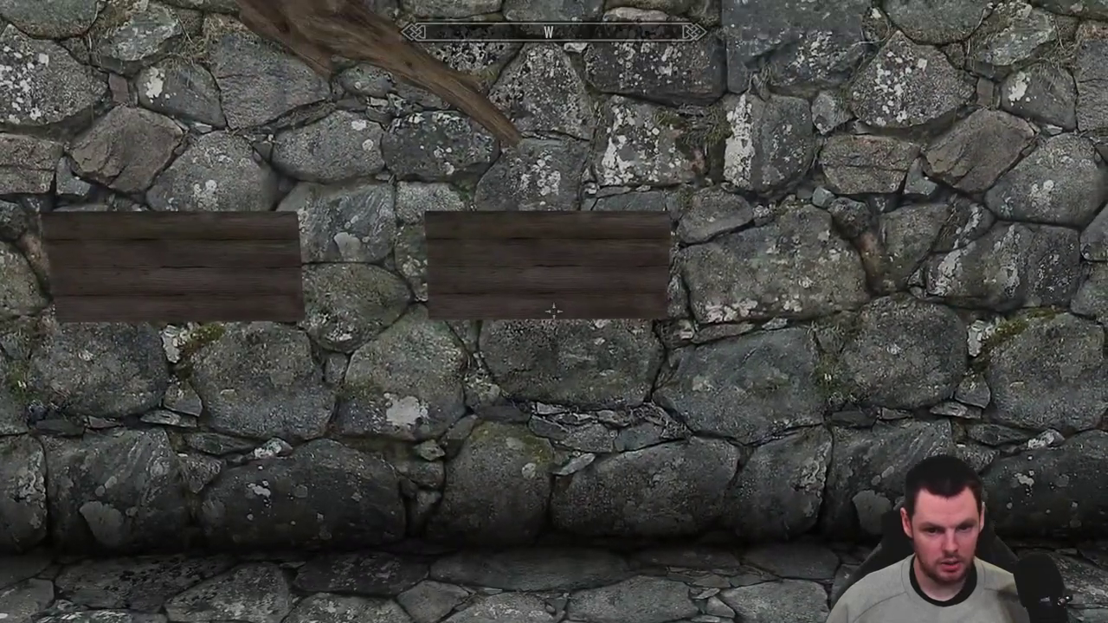
Mount the Angelfish on the wooden plaque nearest the container and take the fish back down
{"action": "key", "text": "e"}
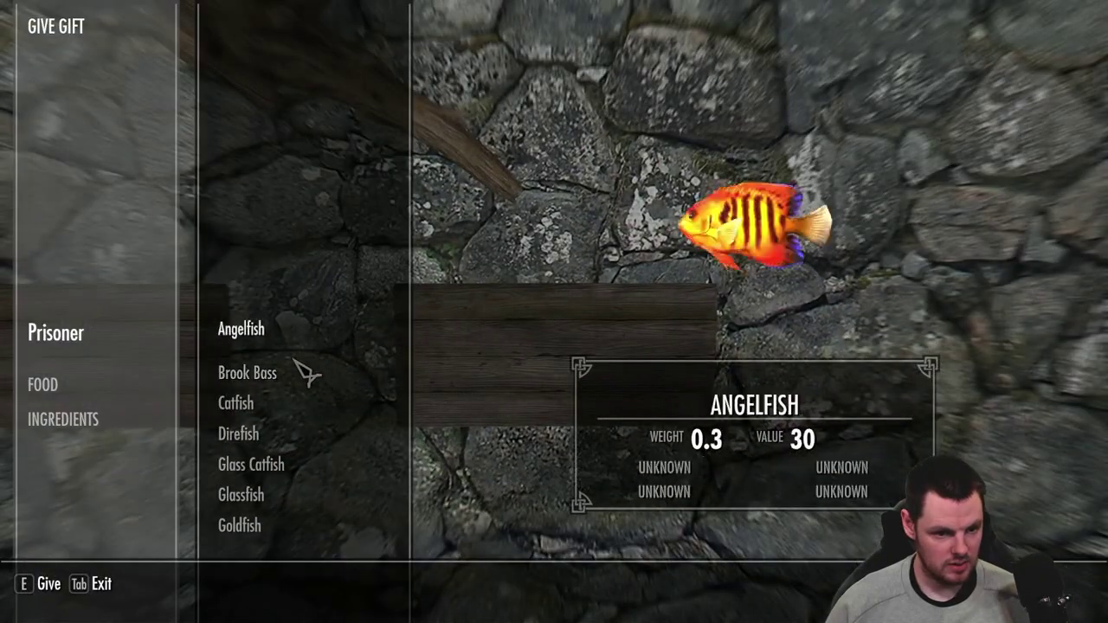
{"action": "left_click", "coordinate": [256, 329]}
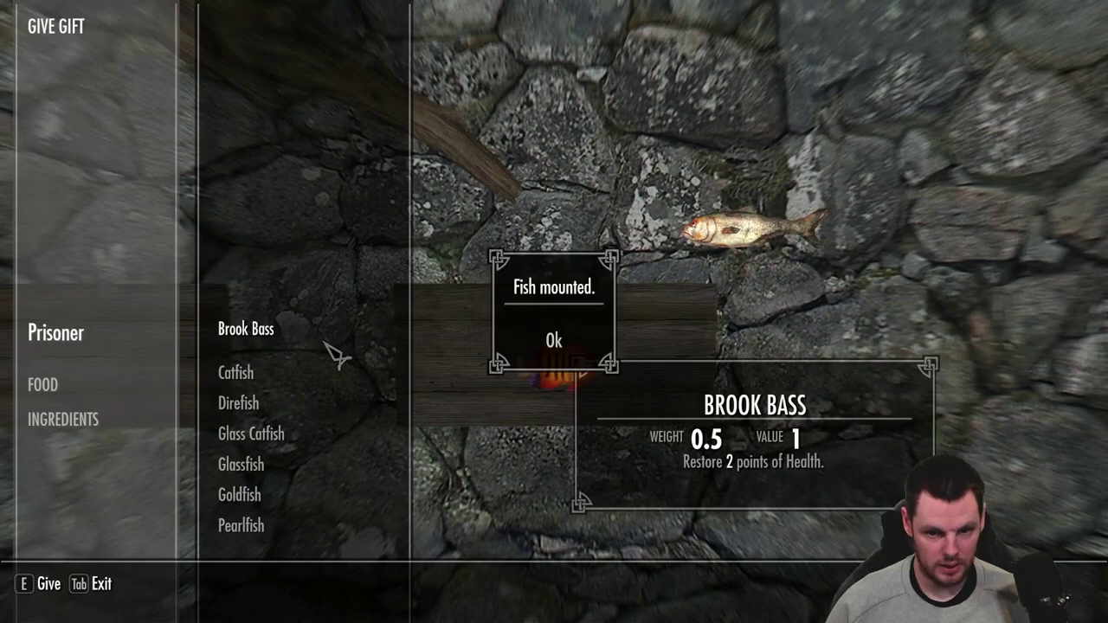
{"action": "left_click", "coordinate": [554, 343]}
{"action": "mouse_move", "coordinate": [554, 312]}
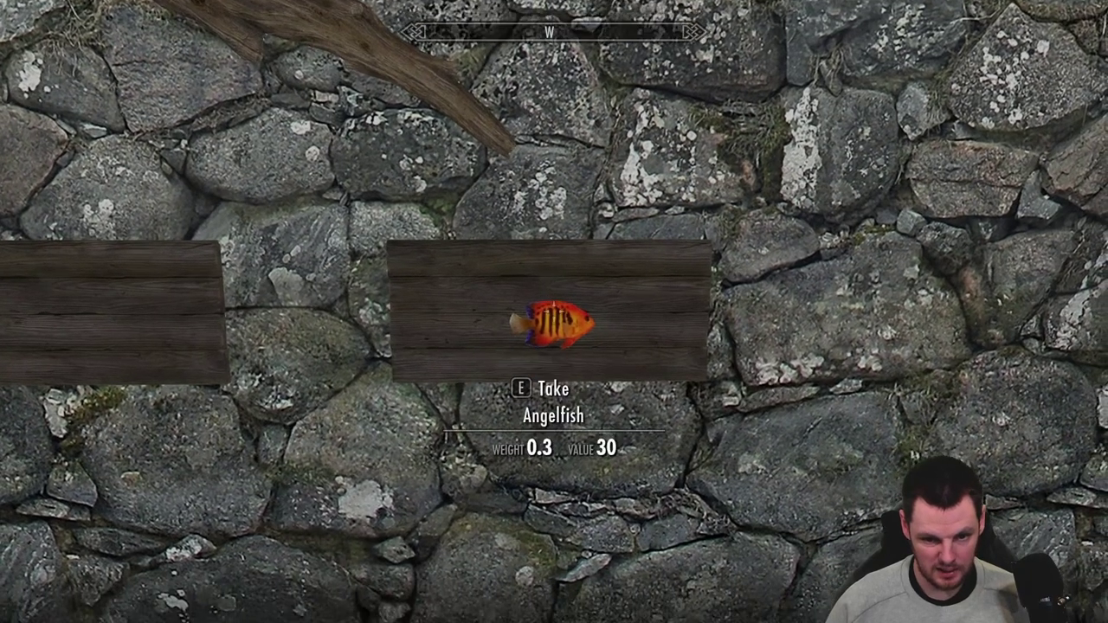
{"action": "key", "text": "e"}
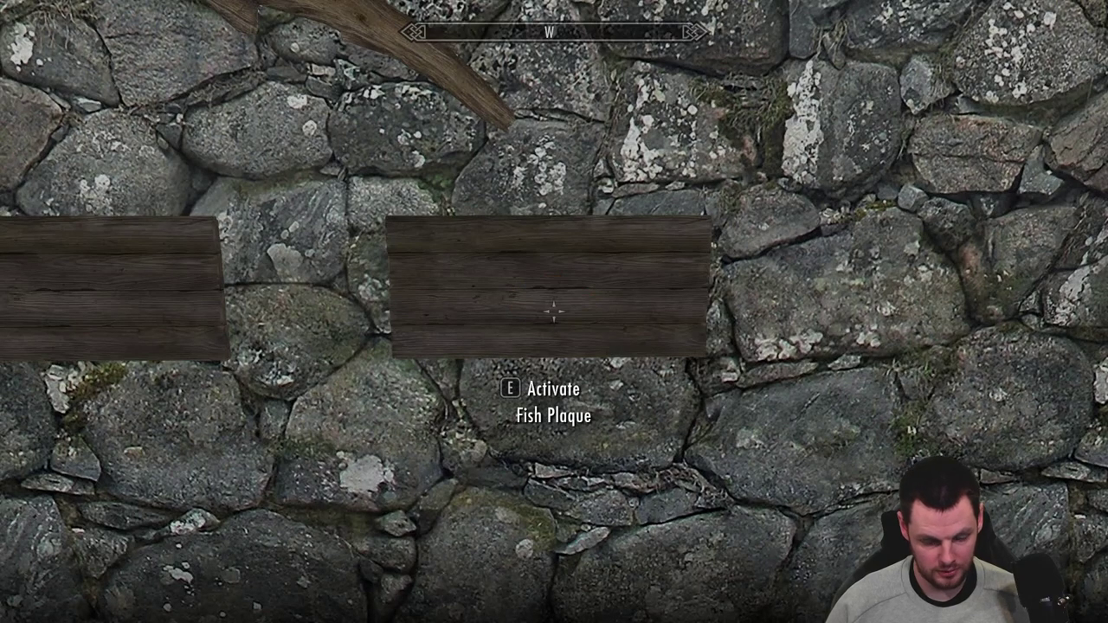
Mount the Catfish on the wooden plaque nearest the container
{"action": "key", "text": "e"}
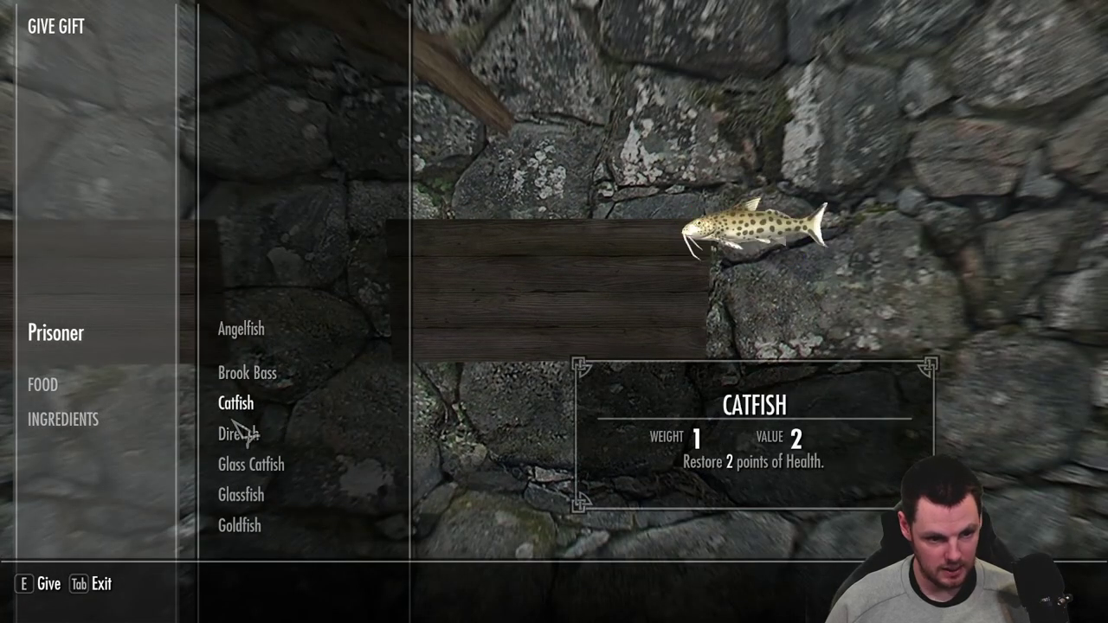
{"action": "left_click", "coordinate": [237, 404]}
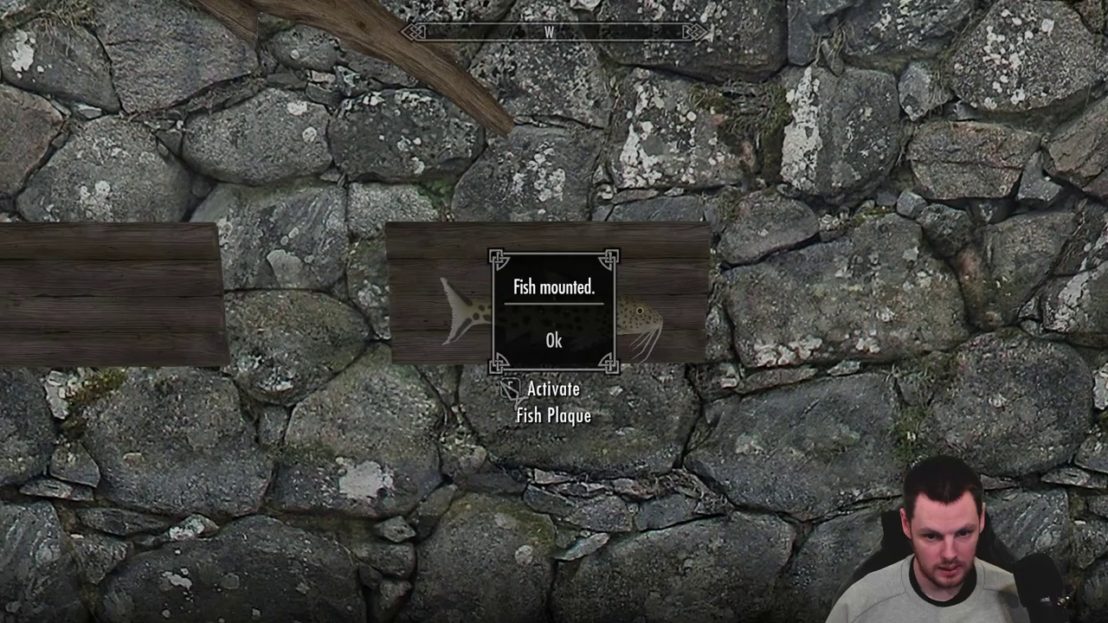
{"action": "left_click", "coordinate": [549, 346]}
Mount the Glassfish on the other wooden plaque and back away to compare both mounted fish
{"action": "key", "text": "a"}
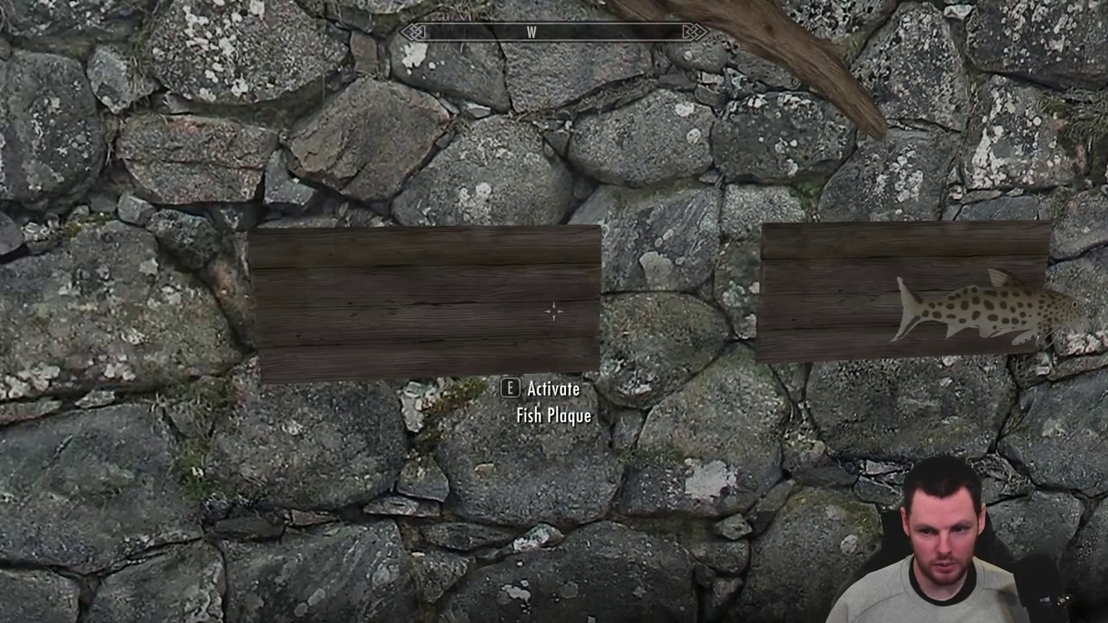
{"action": "key", "text": "a"}
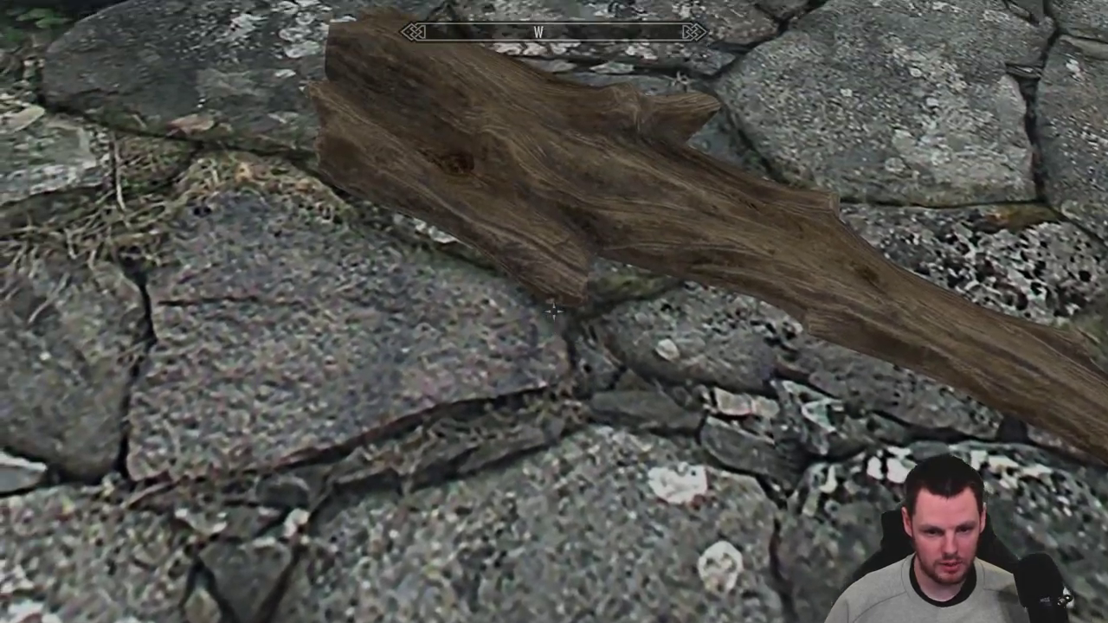
{"action": "key", "text": "d"}
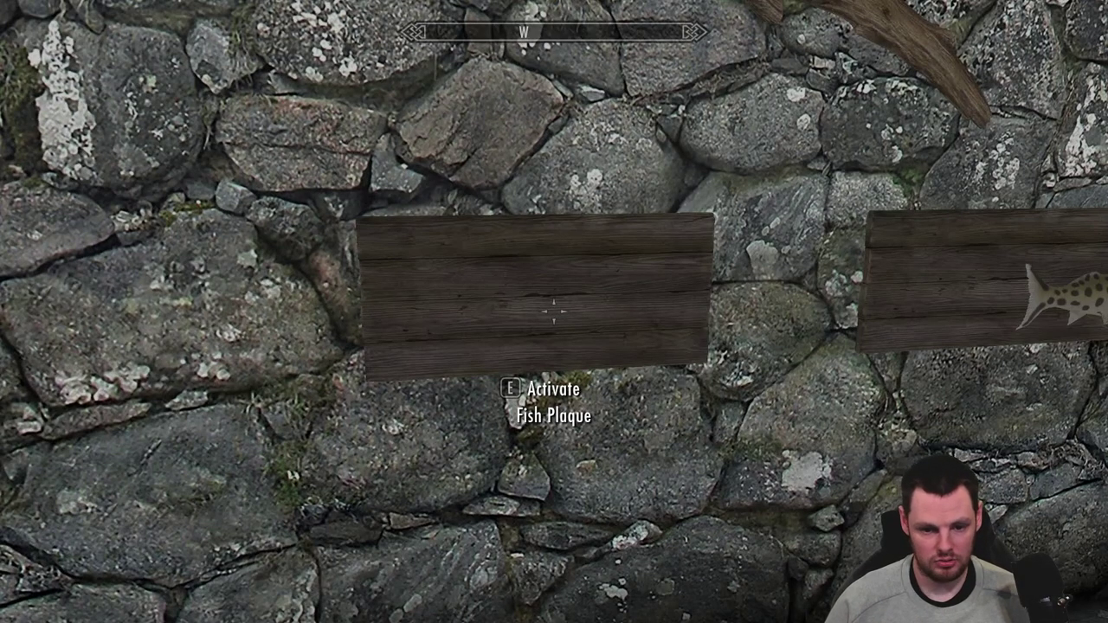
{"action": "key", "text": "e"}
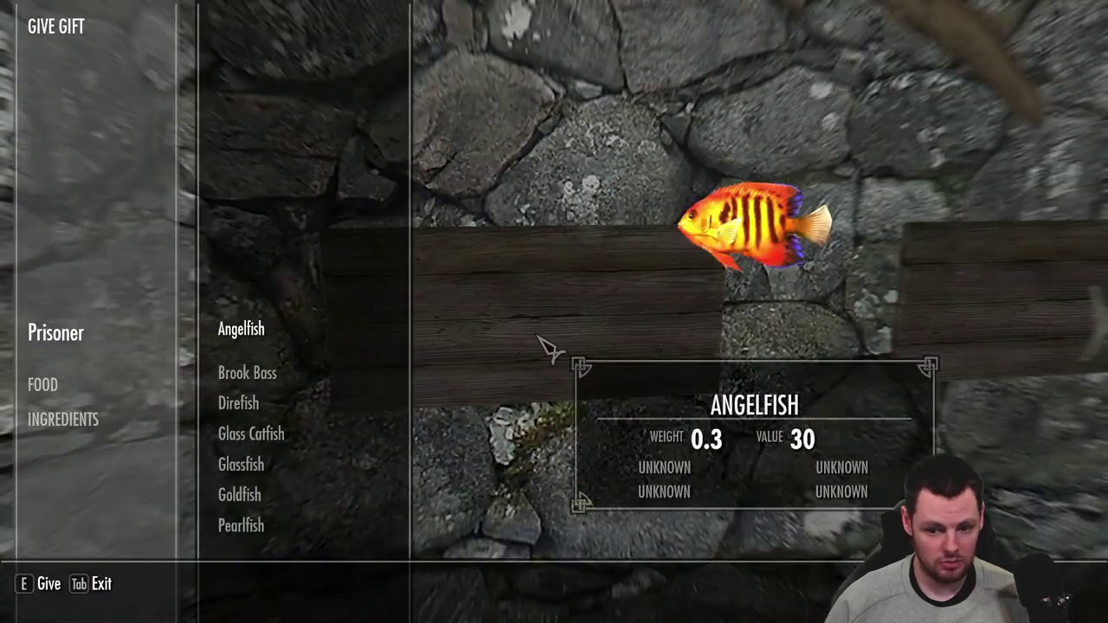
{"action": "left_click", "coordinate": [251, 468]}
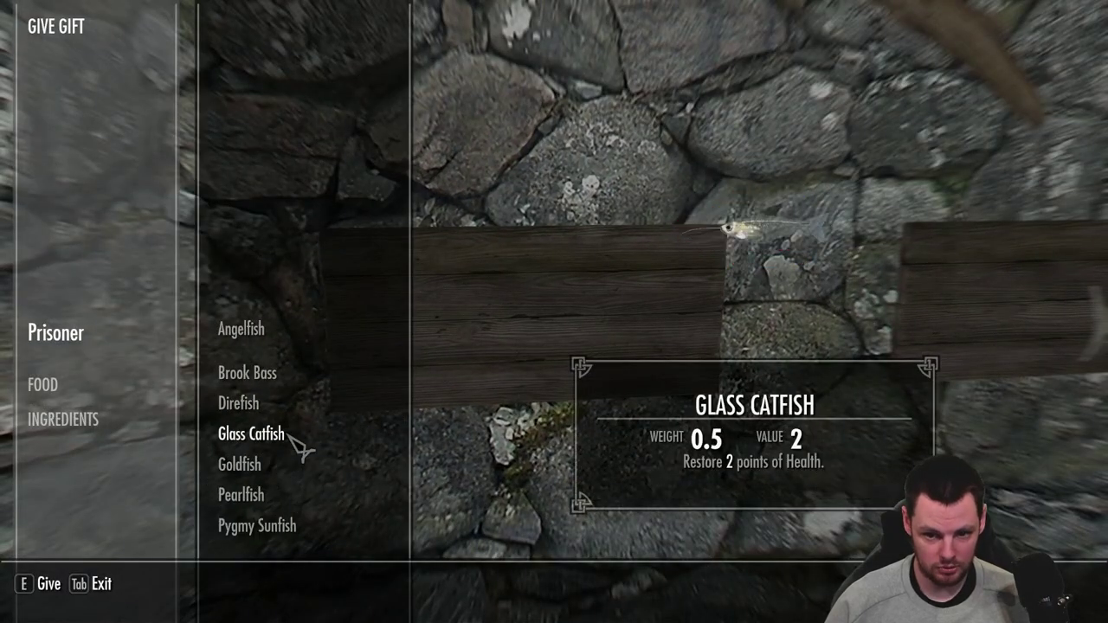
{"action": "left_click", "coordinate": [558, 339]}
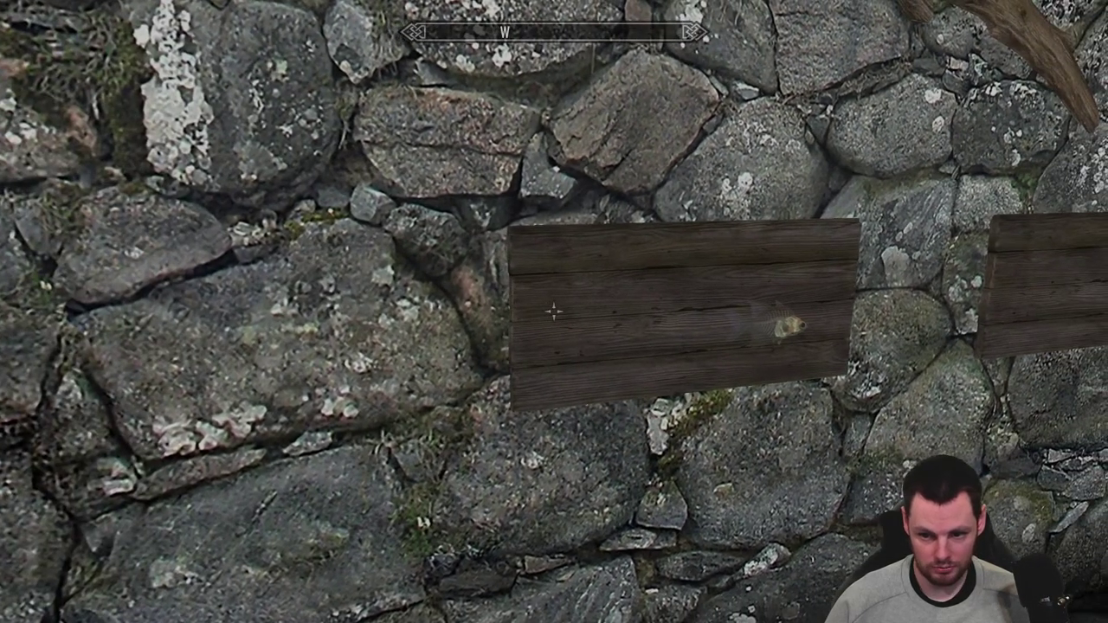
{"action": "key", "text": "s"}
{"action": "key", "text": "d"}
{"action": "key", "text": "s"}
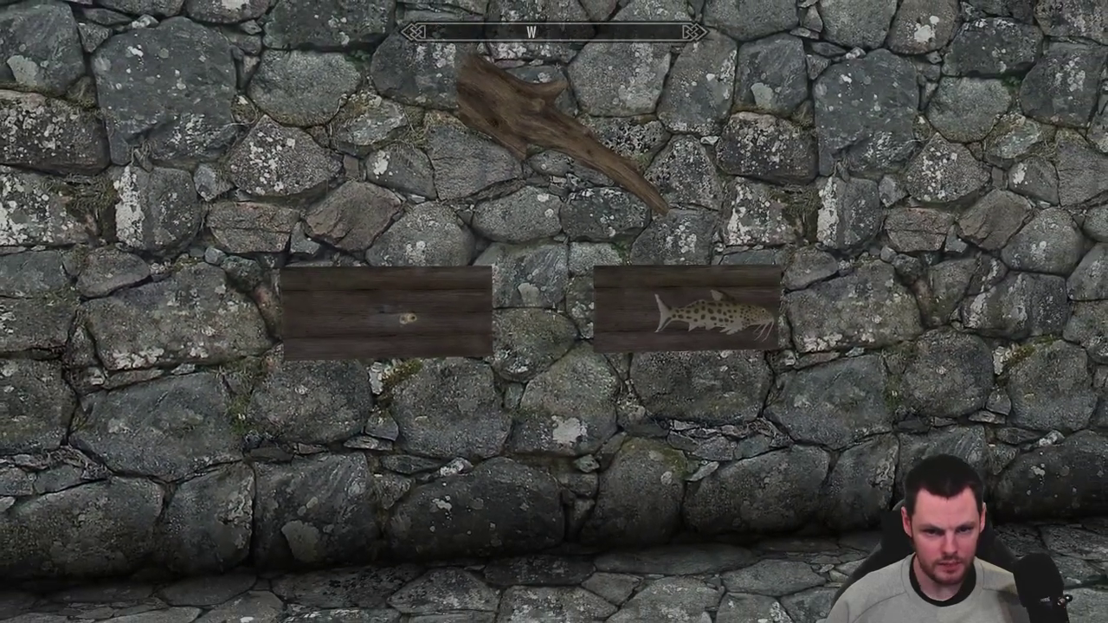
{"action": "key", "text": "s"}
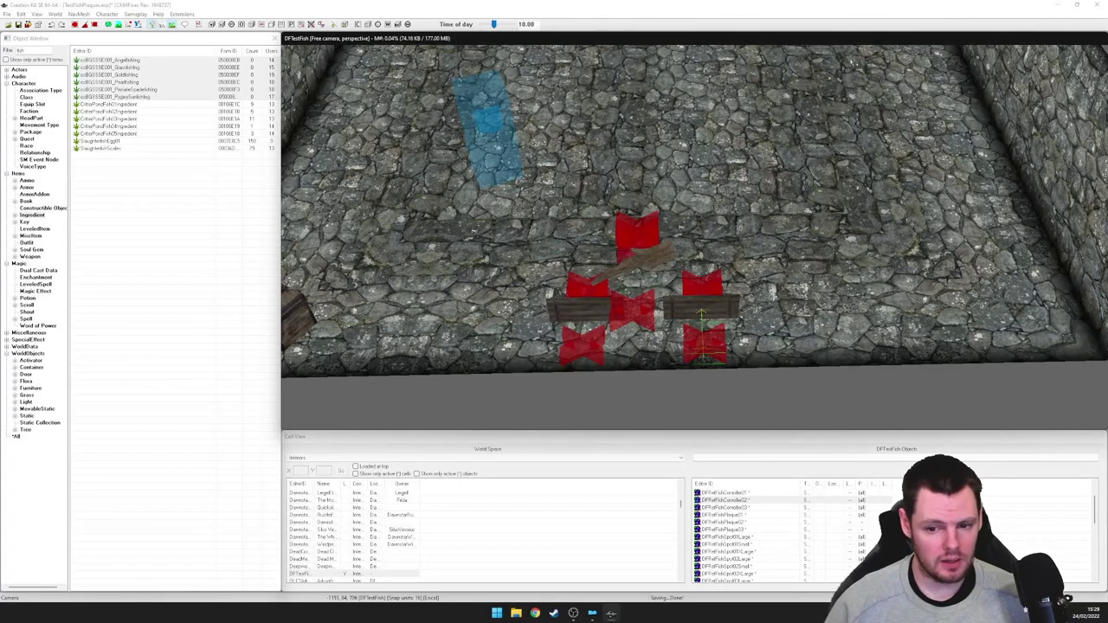
Back in the Creation Kit, review the linked references of DFRefFishController01 and close its reference without changes
{"action": "double_click", "coordinate": [724, 492]}
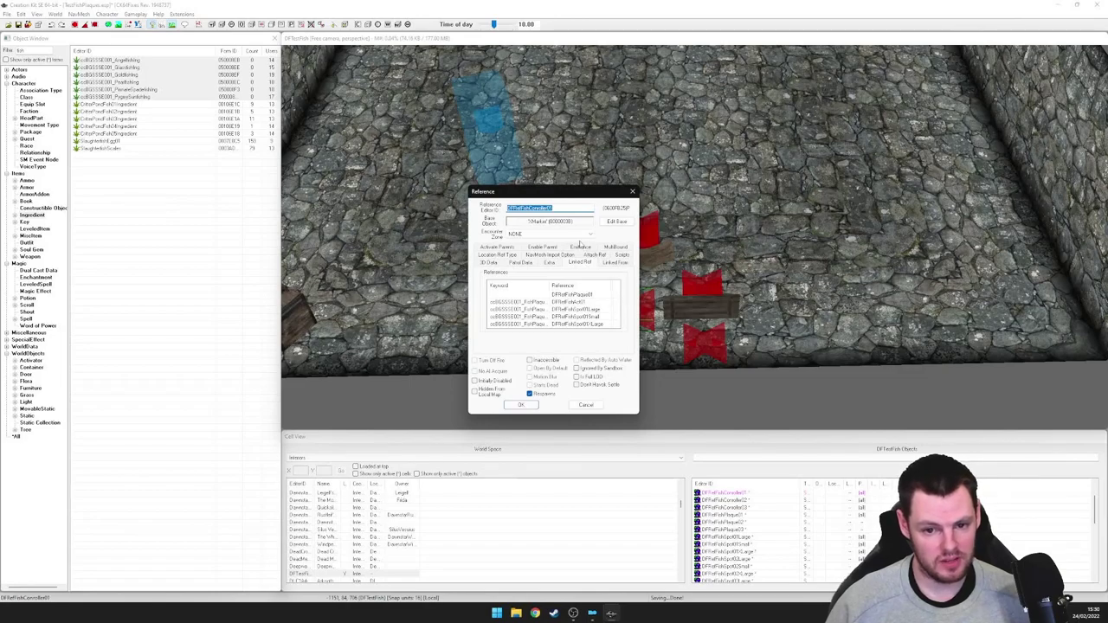
{"action": "left_click", "coordinate": [580, 298]}
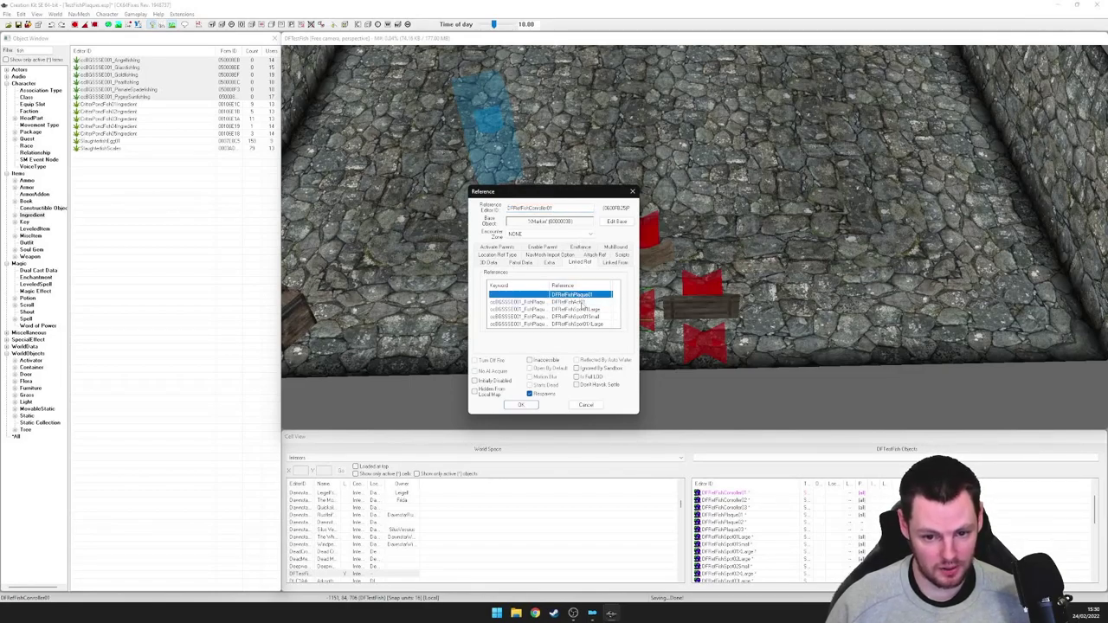
{"action": "left_click", "coordinate": [574, 302]}
{"action": "left_click", "coordinate": [574, 309]}
{"action": "left_click", "coordinate": [585, 317]}
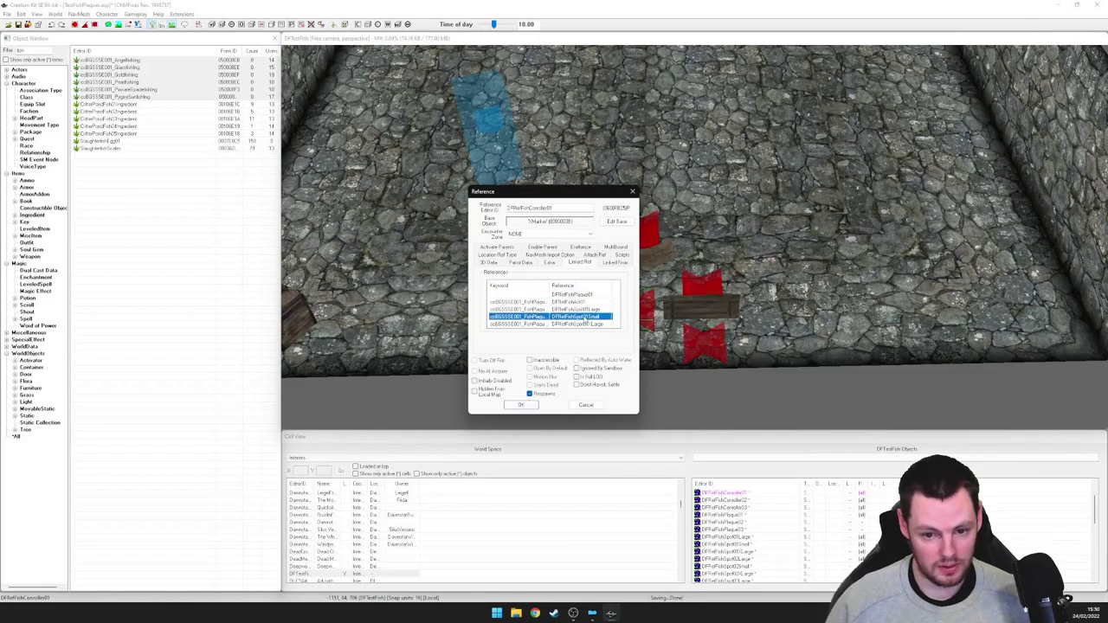
{"action": "left_click", "coordinate": [586, 405]}
Review the linked plaque, activator and fish spot references of DFRefFishController03 and close its reference without changes
{"action": "double_click", "coordinate": [725, 507]}
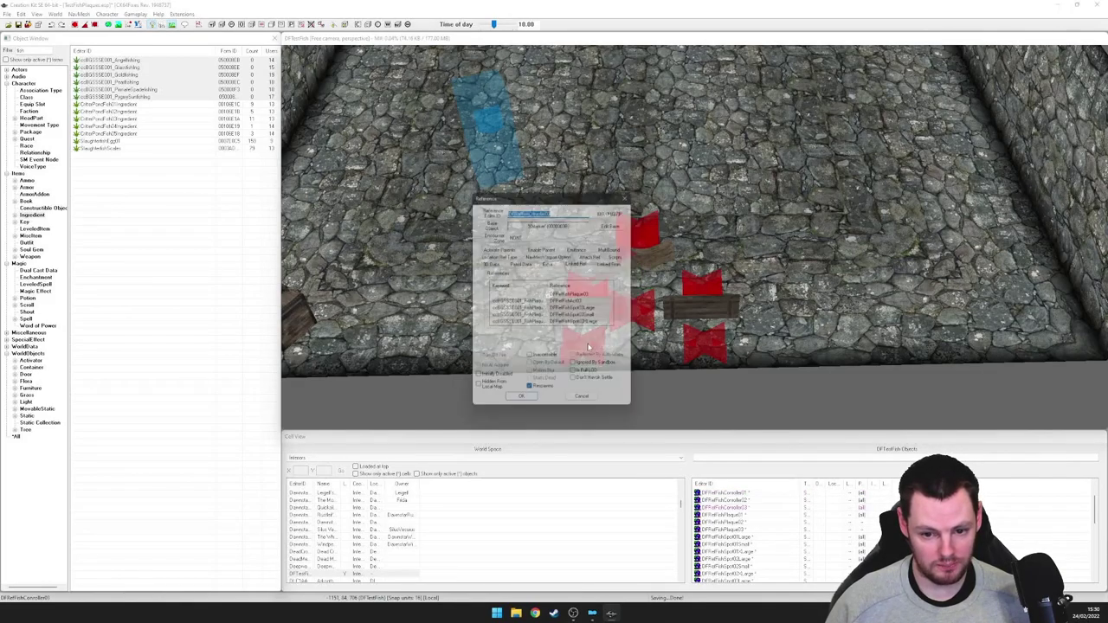
{"action": "left_click", "coordinate": [590, 295]}
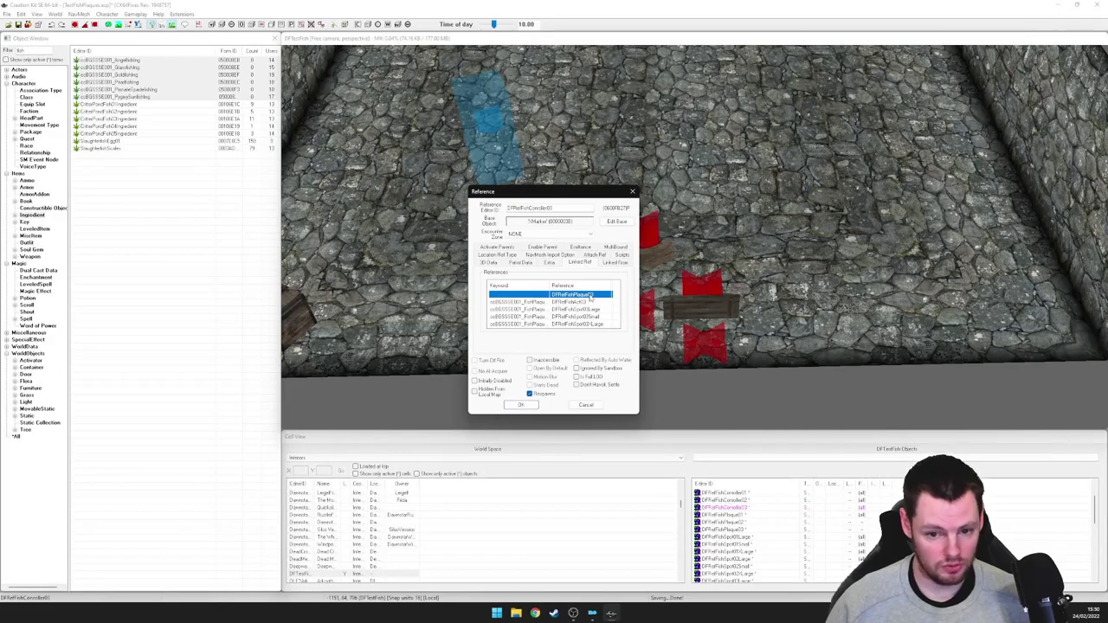
{"action": "left_click", "coordinate": [587, 303]}
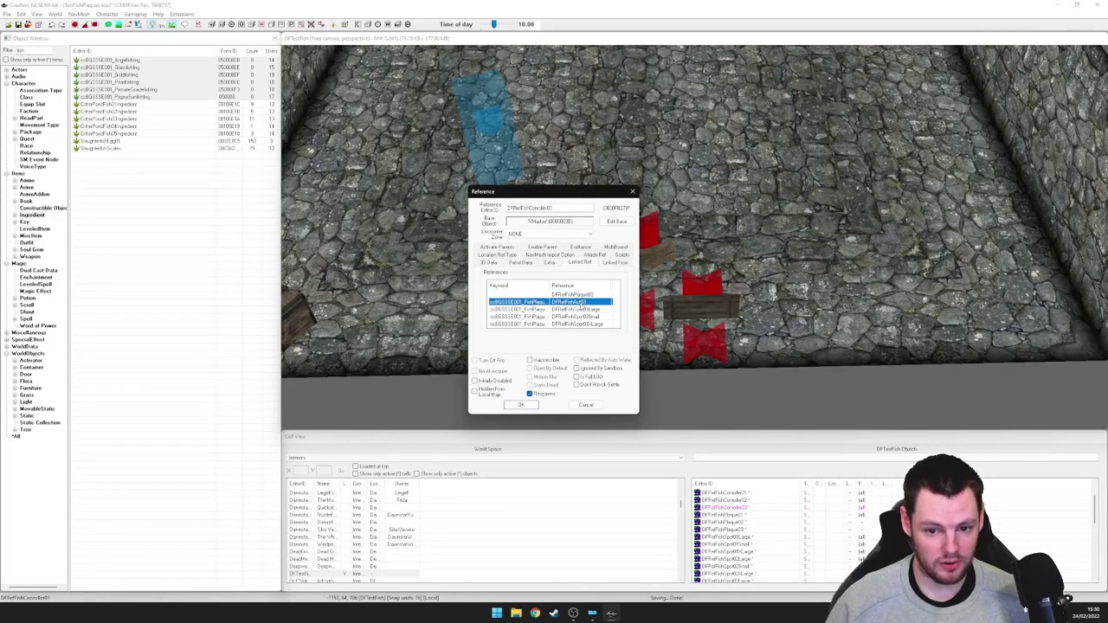
{"action": "left_click", "coordinate": [582, 309]}
{"action": "left_click", "coordinate": [584, 316]}
{"action": "left_click", "coordinate": [587, 323]}
{"action": "left_click", "coordinate": [585, 310]}
{"action": "left_click", "coordinate": [585, 317]}
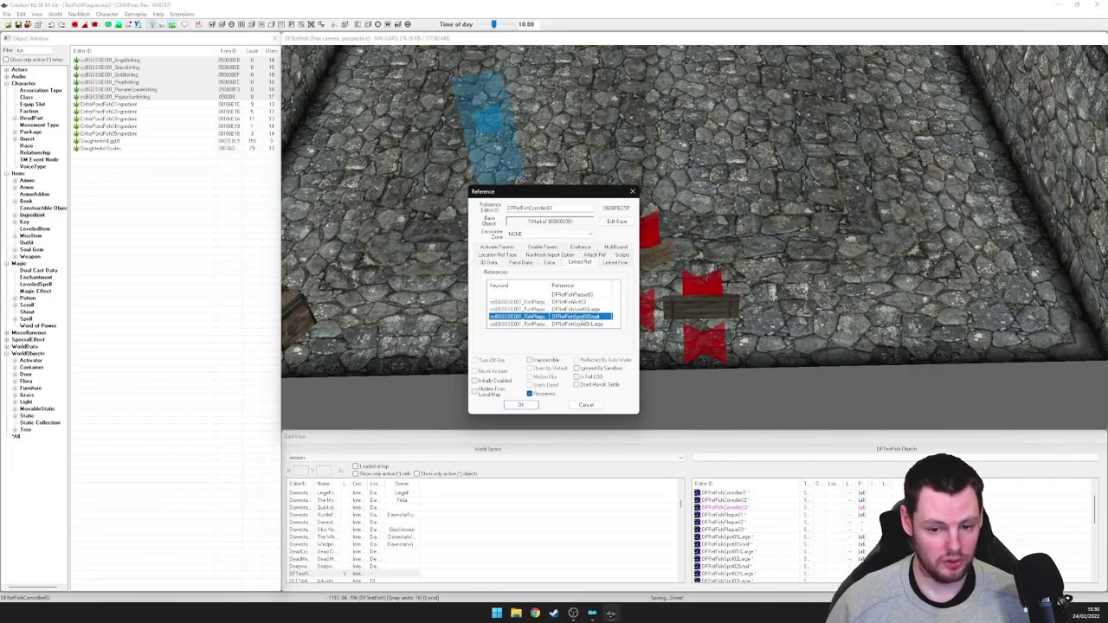
{"action": "left_click", "coordinate": [585, 404]}
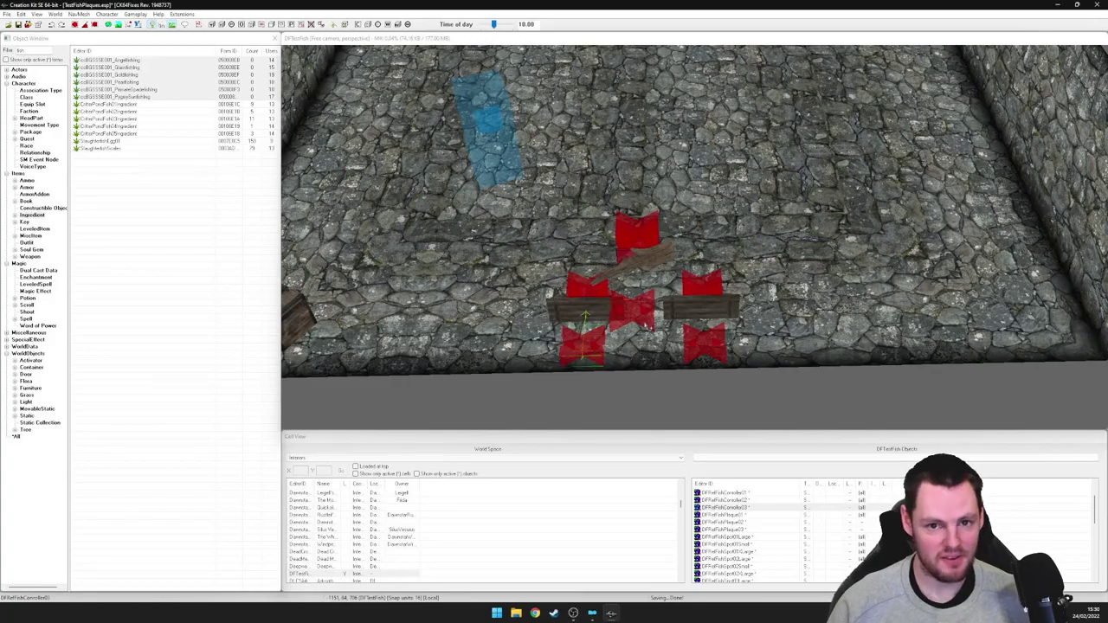
{"action": "middle_click_drag", "start_coordinate": [653, 306], "coordinate": [657, 301], "text": "shift"}
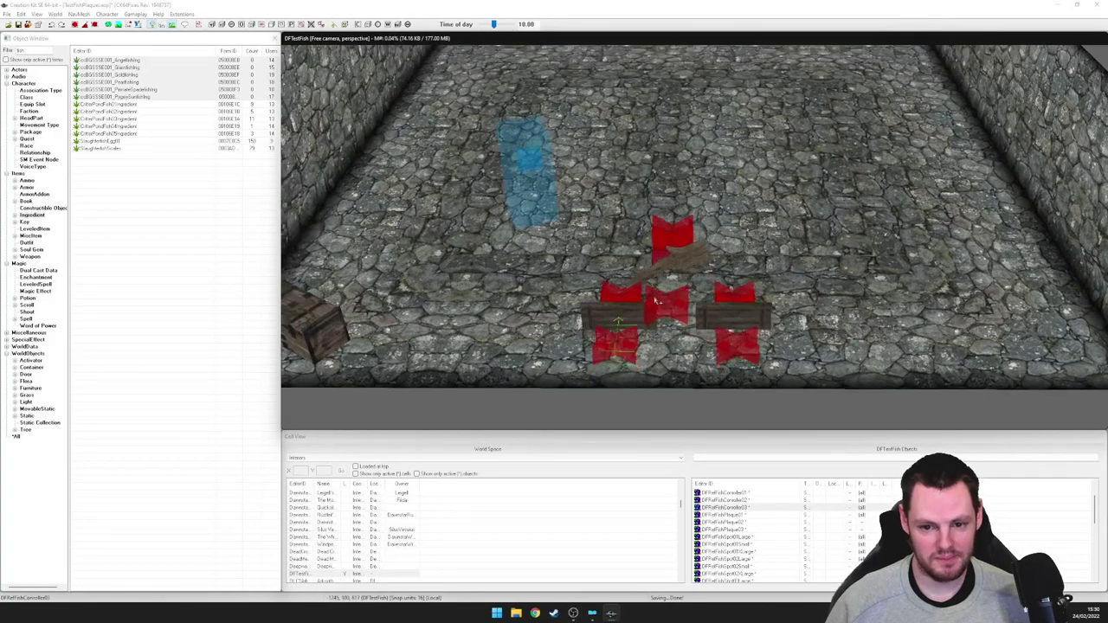
{"action": "scroll", "coordinate": [657, 301], "scroll_direction": "up", "scroll_amount": 1}
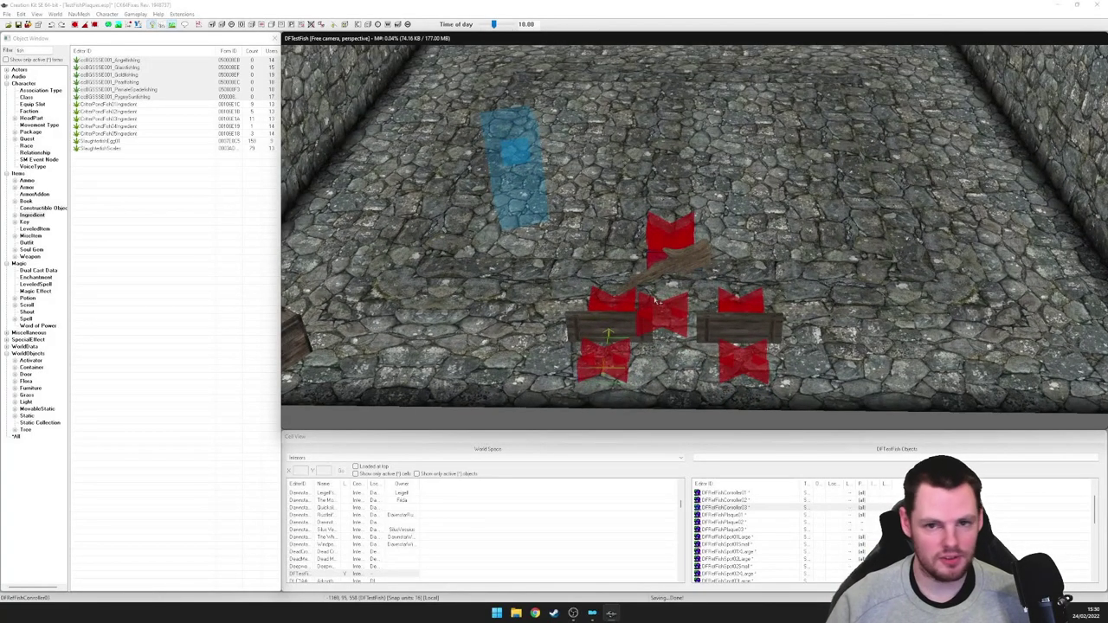